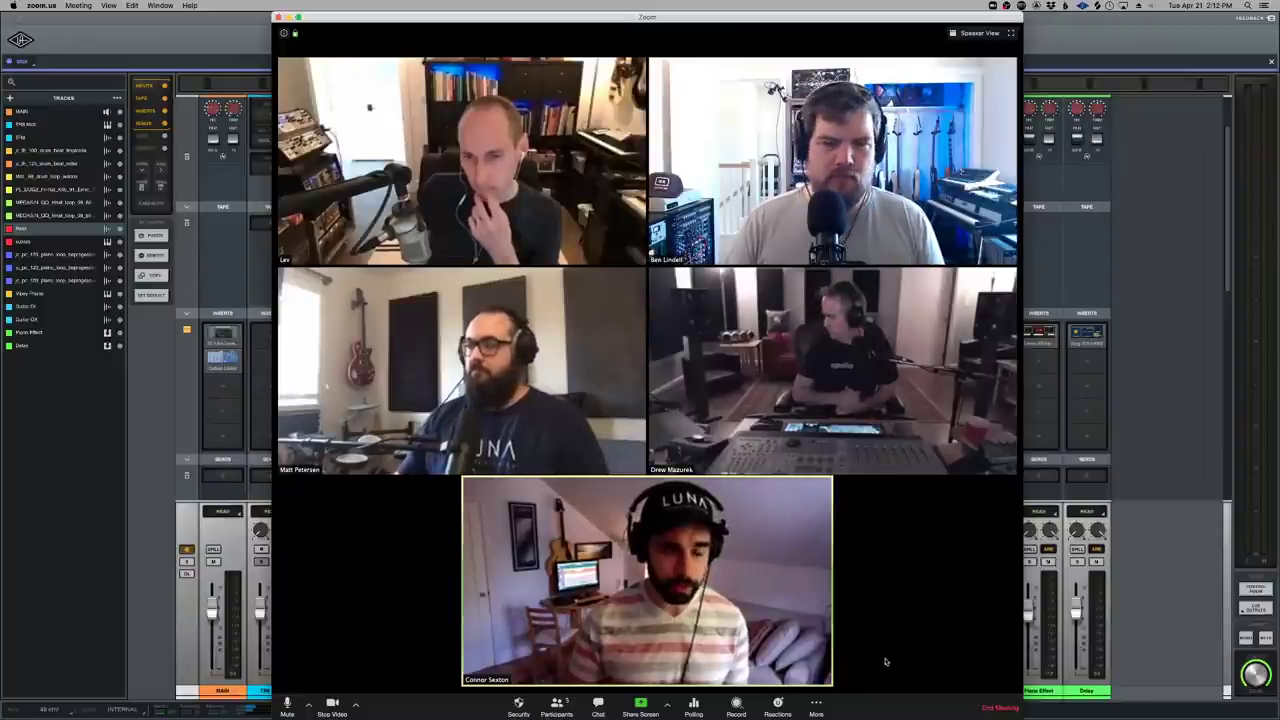
# Share Desktop 1 with the Zoom meeting and switch to LUNA
pyautogui.moveTo(647, 716)
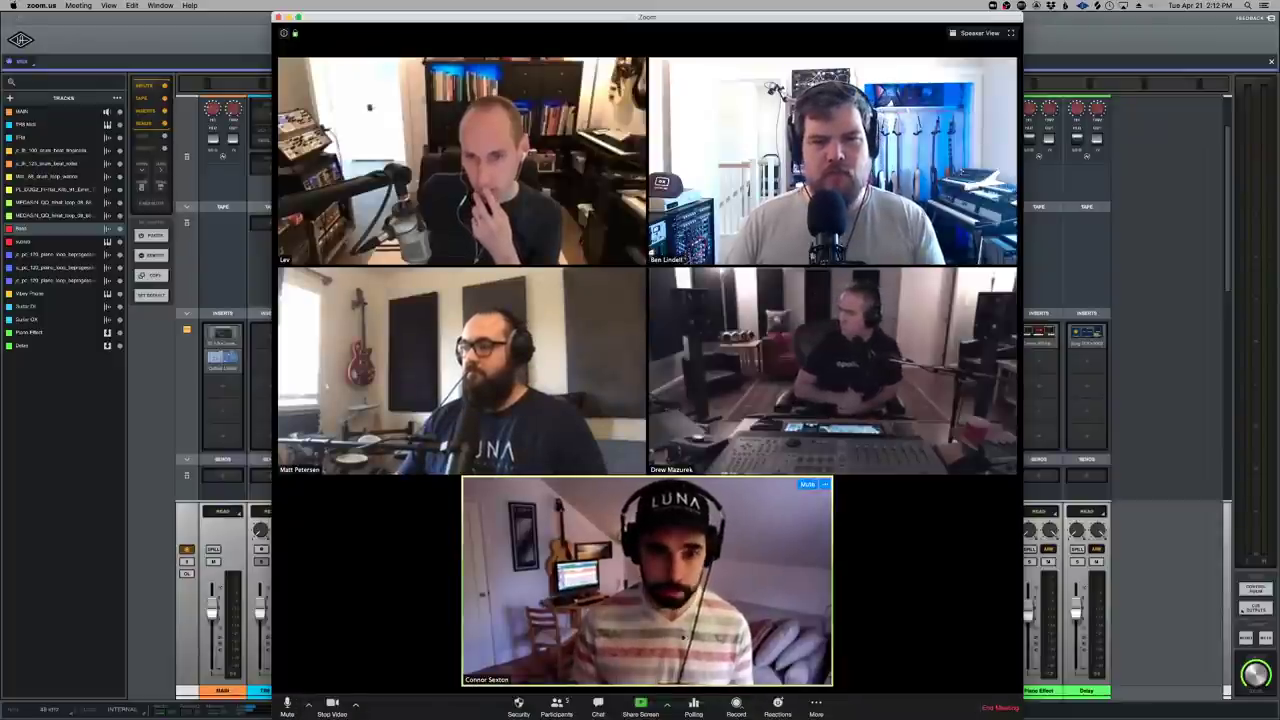
pyautogui.click(641, 708)
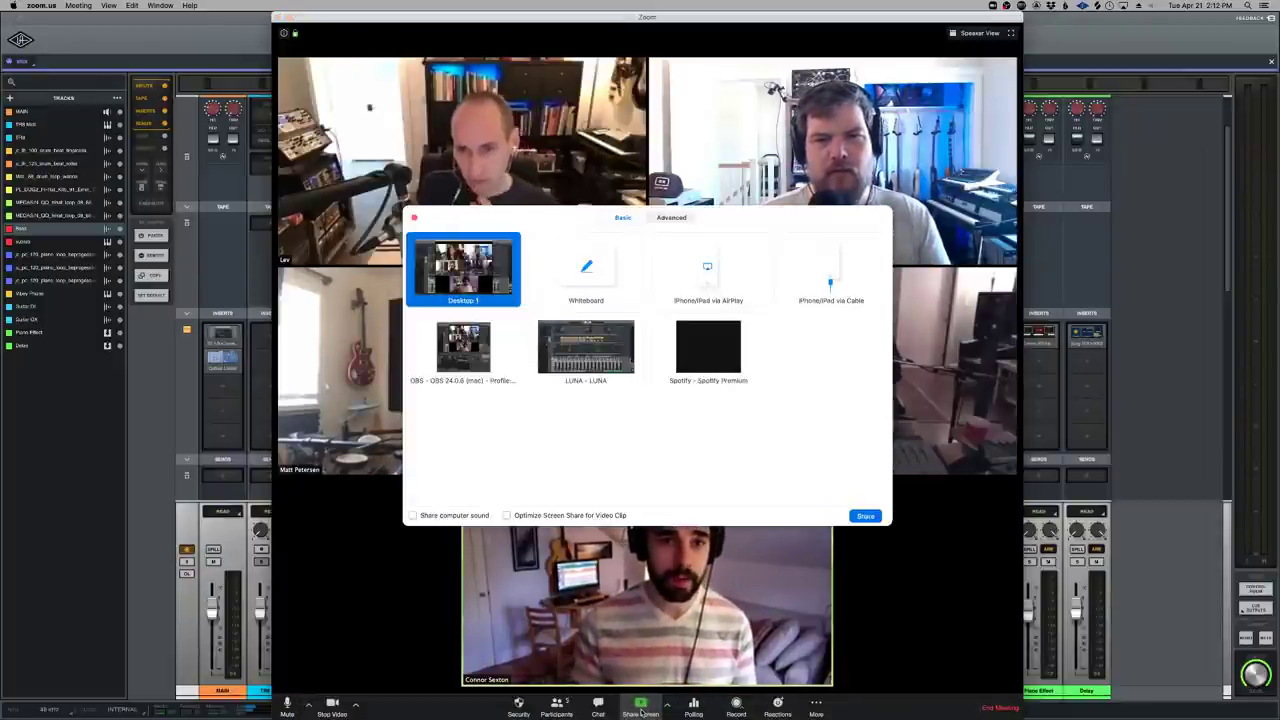
pyautogui.press('Return')
pyautogui.press('super+Tab')
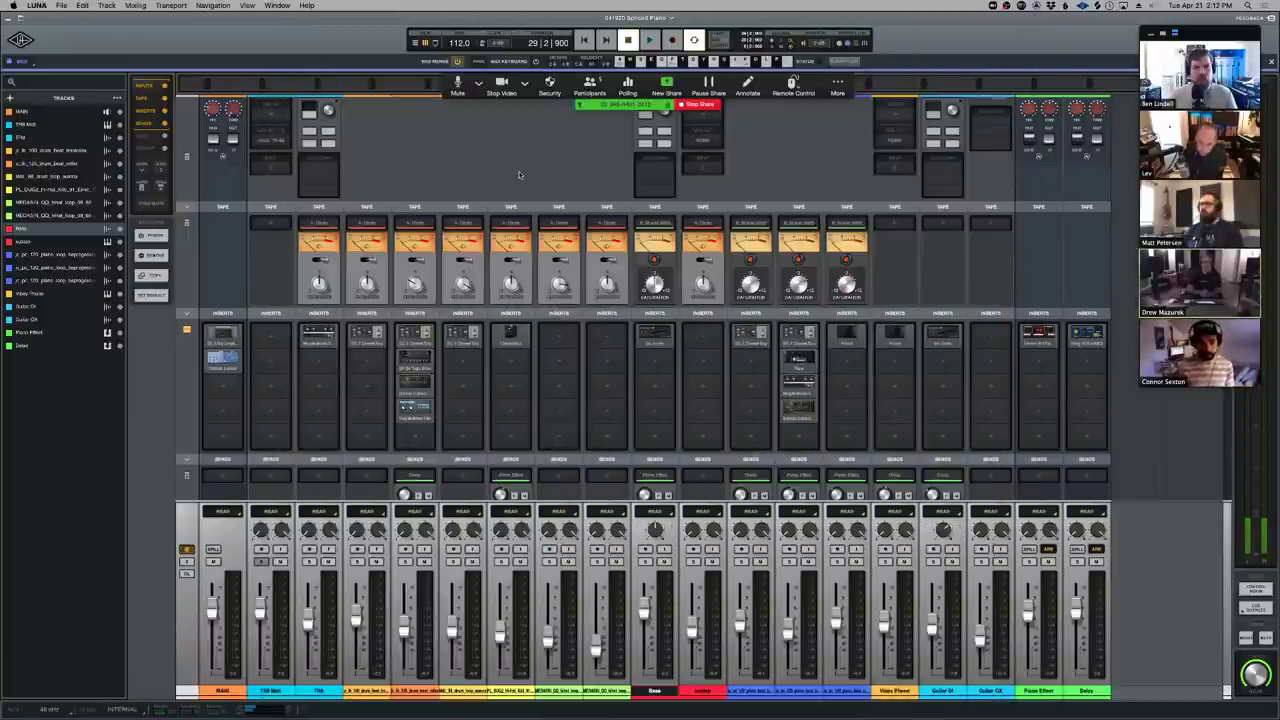
# Show the timeline, enlarge the sublab track's MIDI clip for note editing and focus on the notes around bar 41
pyautogui.press('super+equal')
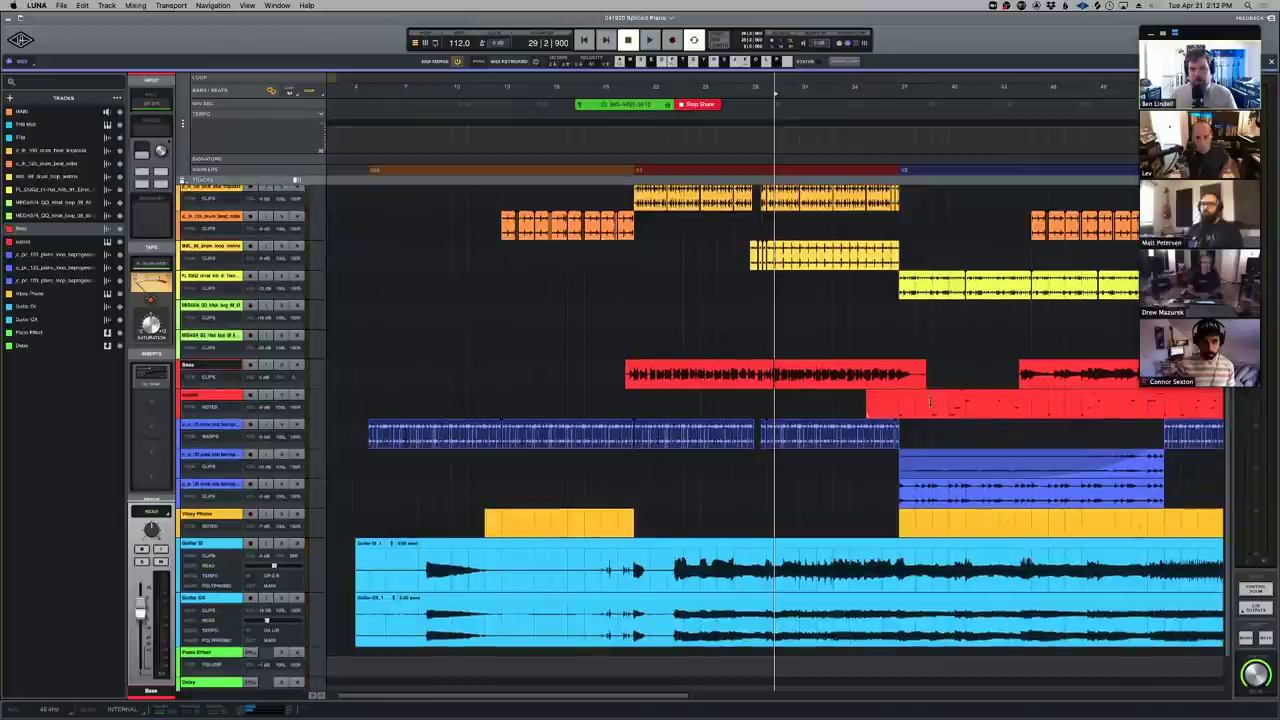
pyautogui.hscroll(5, 614, 427)
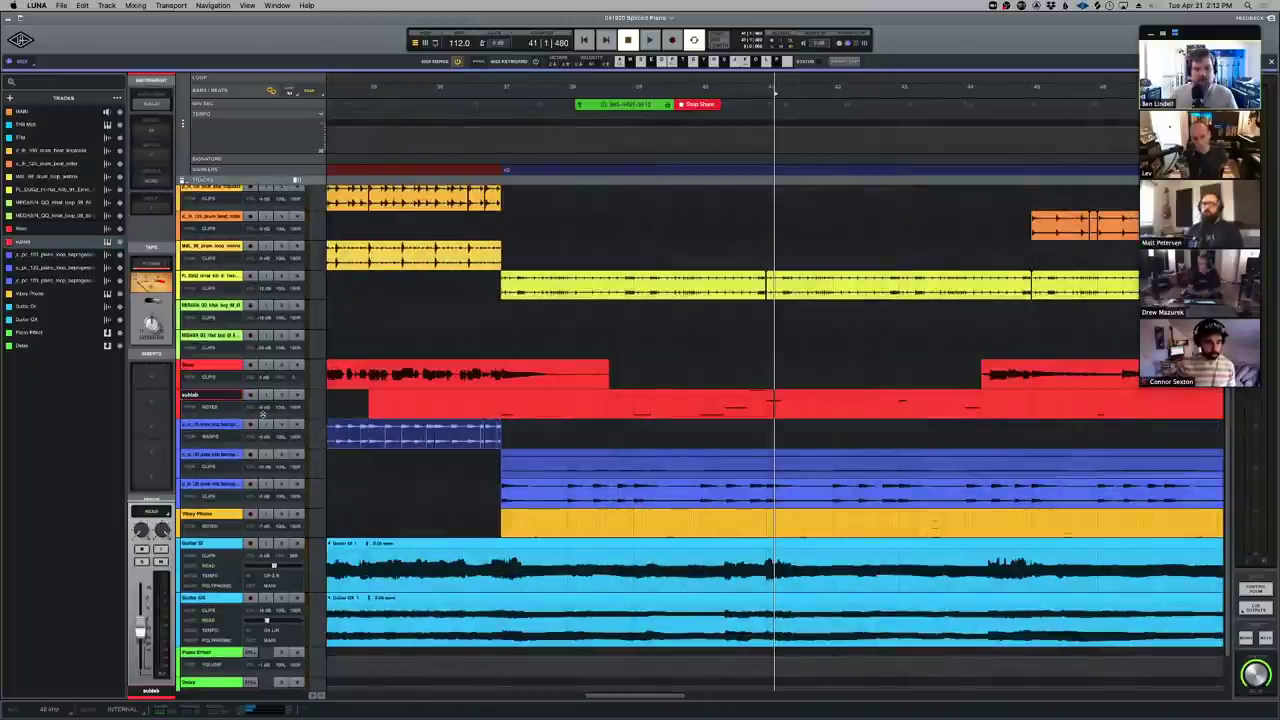
pyautogui.click(616, 410)
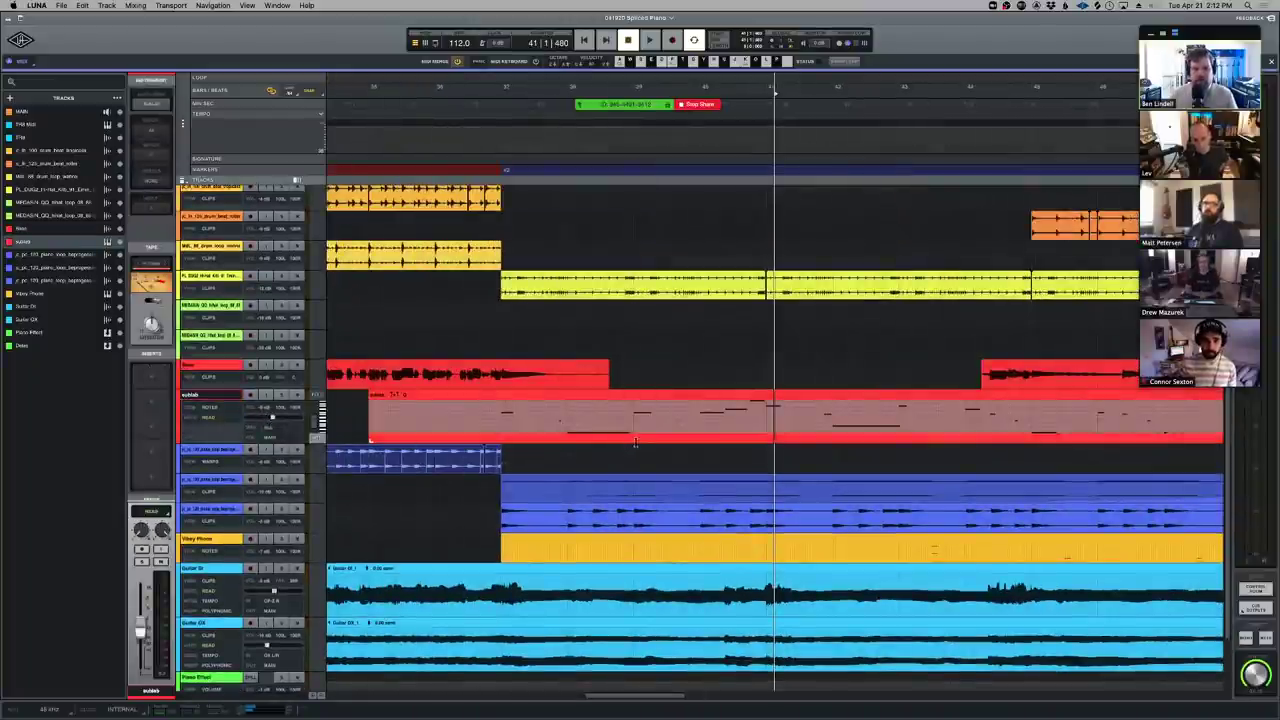
pyautogui.doubleClick(662, 391)
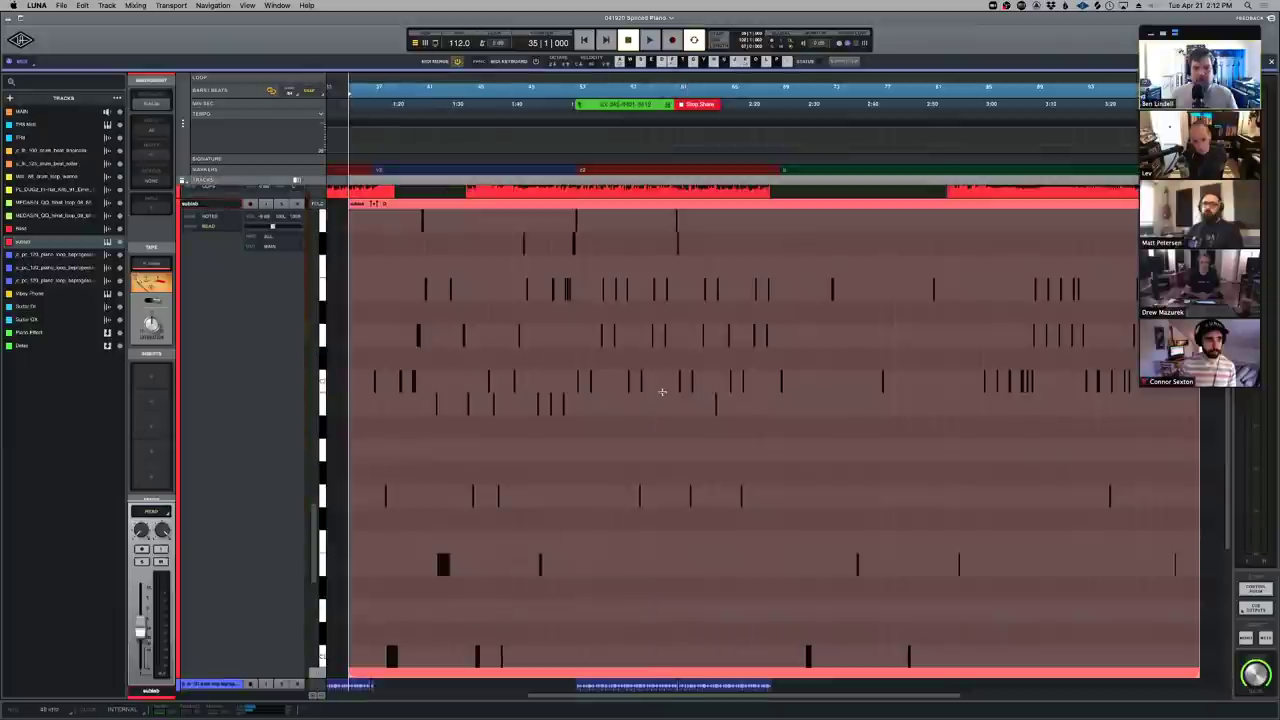
pyautogui.click(429, 257)
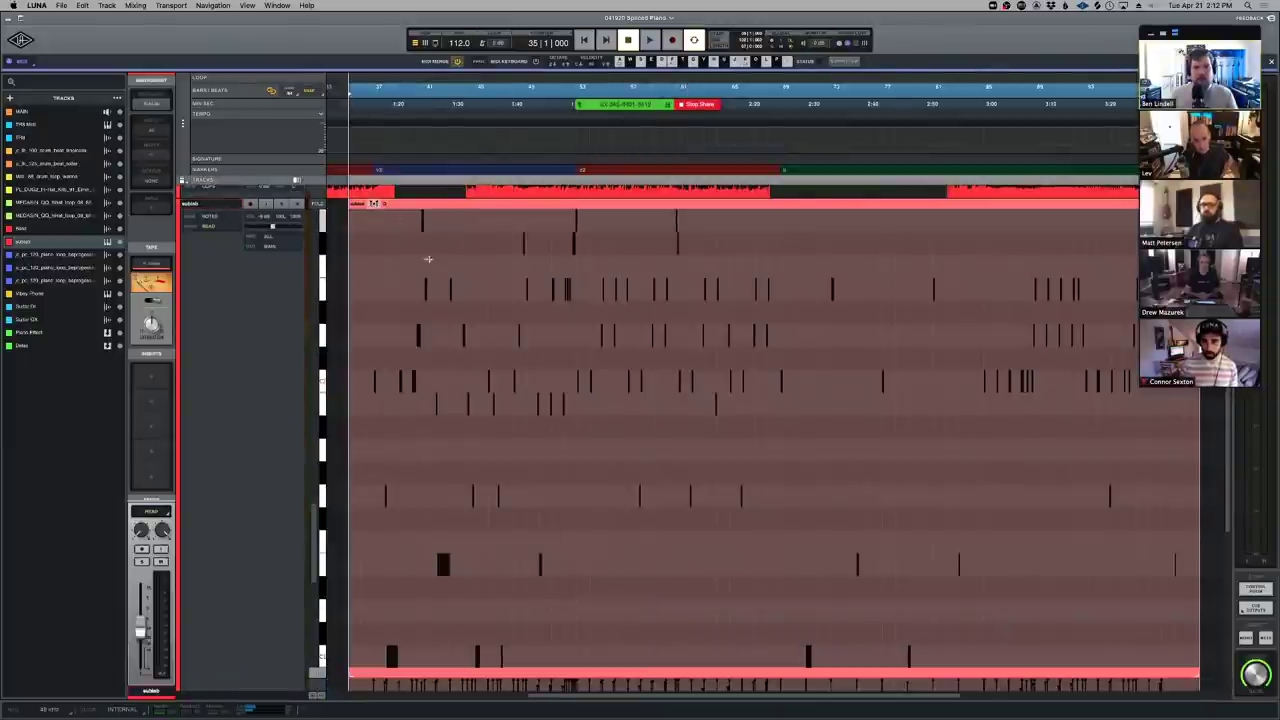
pyautogui.scroll(5, 557, 266)
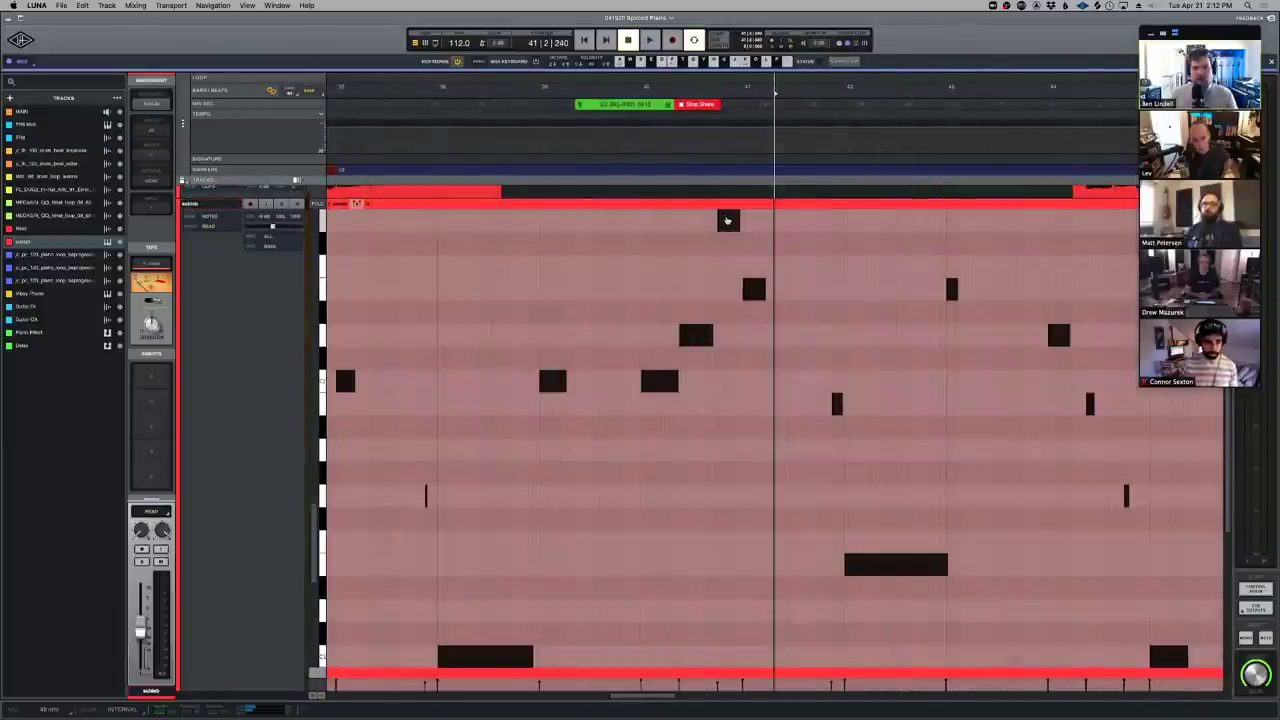
# Select the highest sublab note just before bar 41 and reduce the track height so the velocity lane shows below
pyautogui.doubleClick(727, 218)
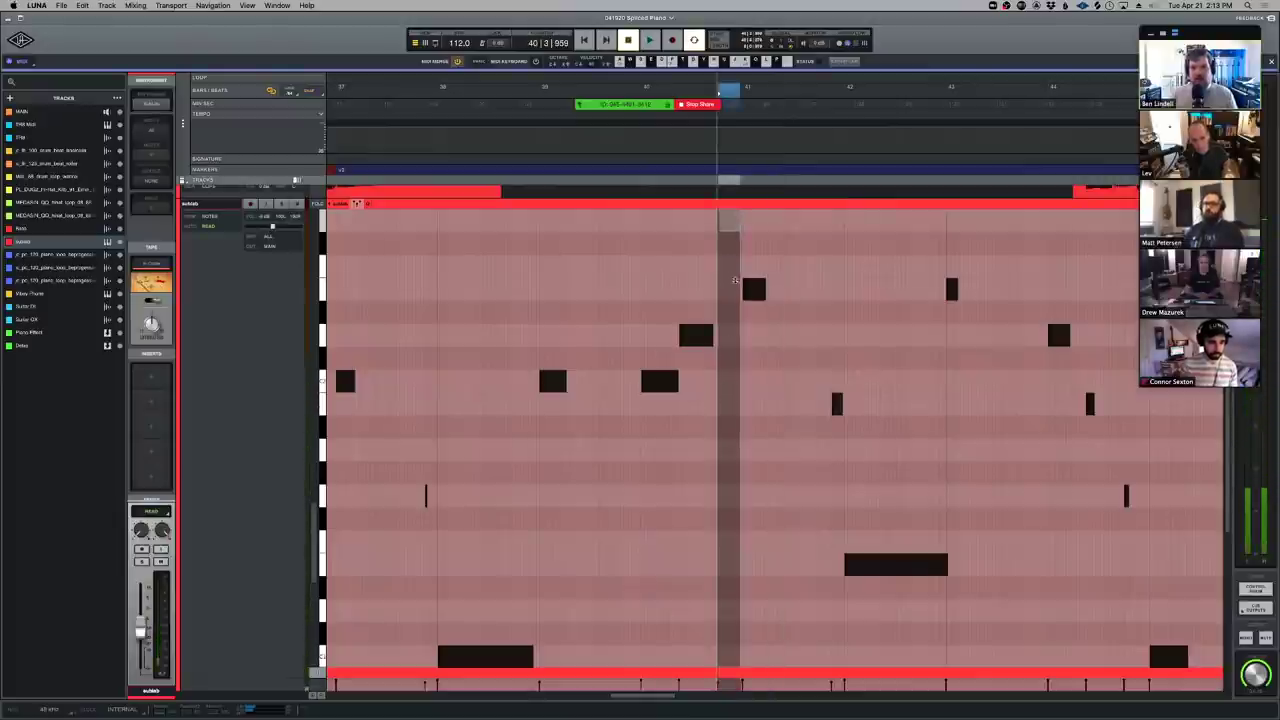
pyautogui.scroll(6, 725, 390)
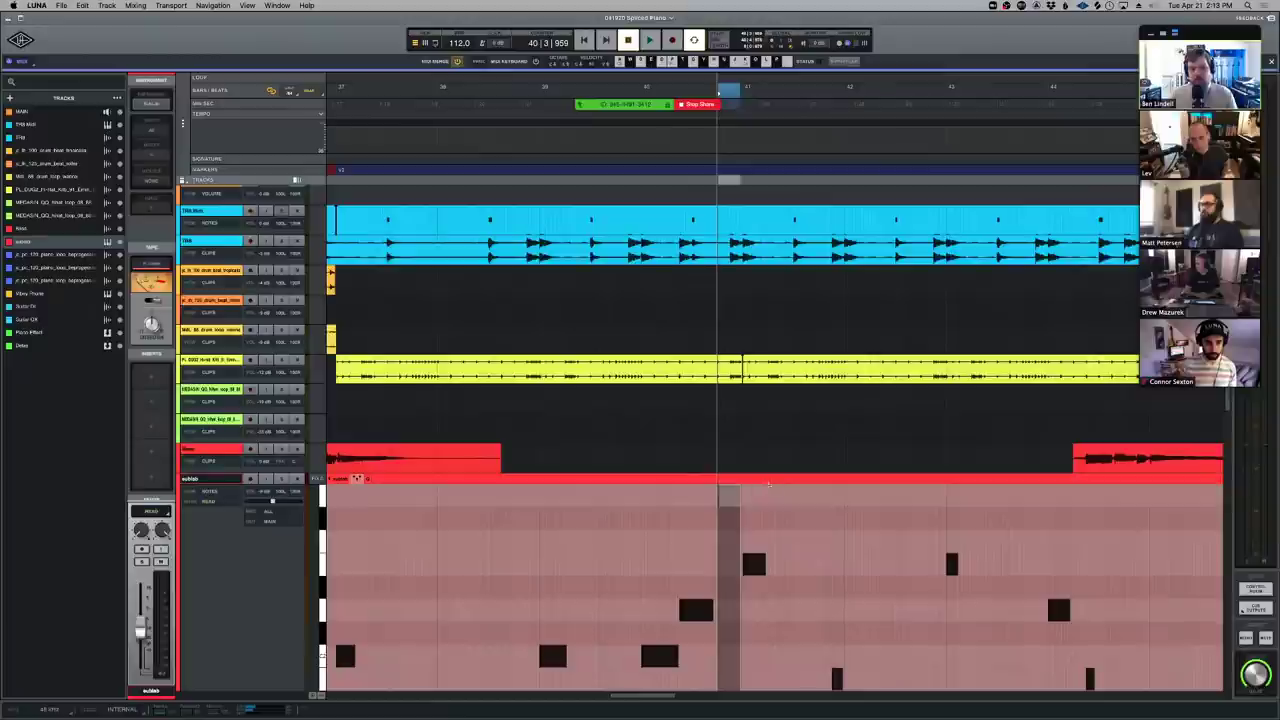
pyautogui.scroll(-4, 745, 451)
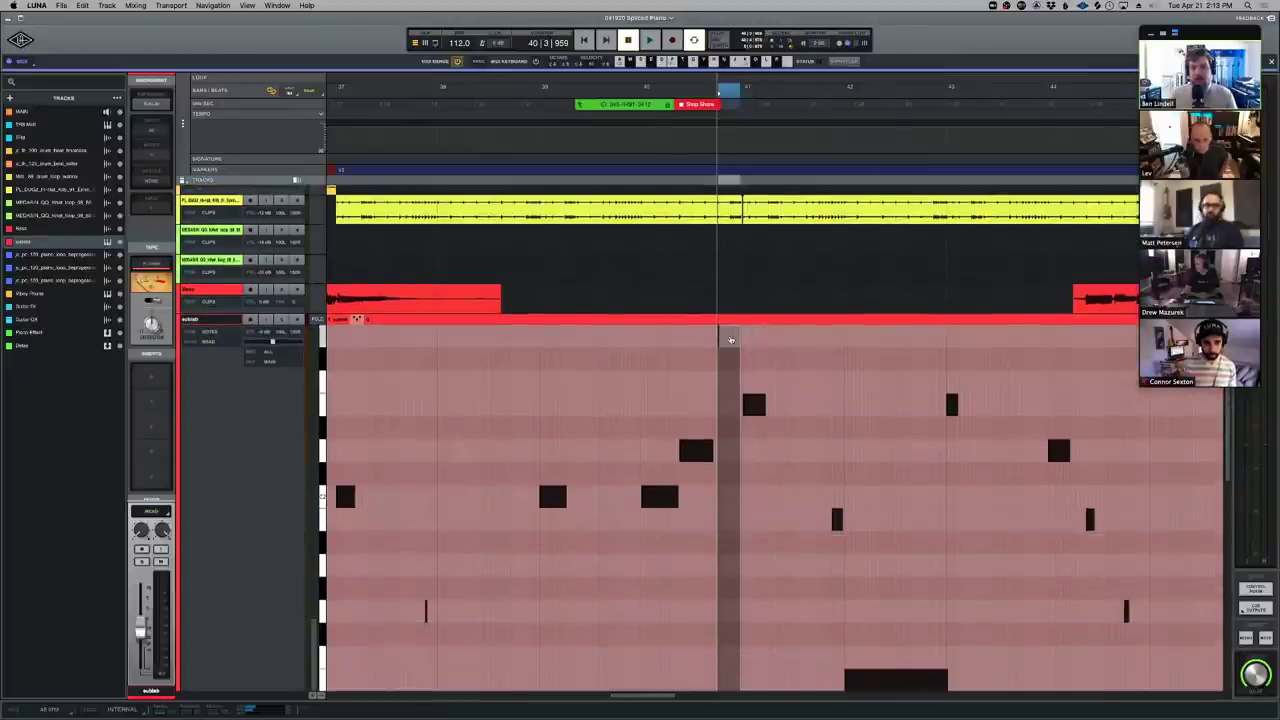
pyautogui.doubleClick(730, 340)
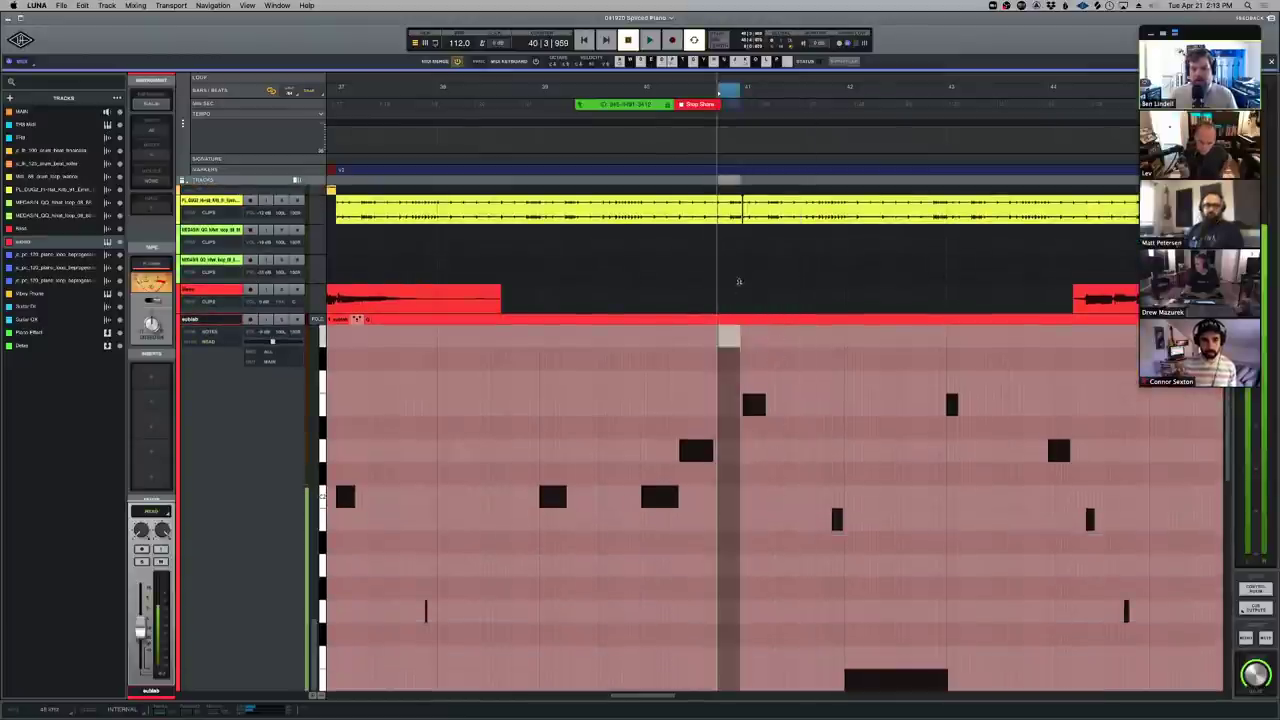
pyautogui.scroll(1, 738, 281)
pyautogui.scroll(-2, 858, 417)
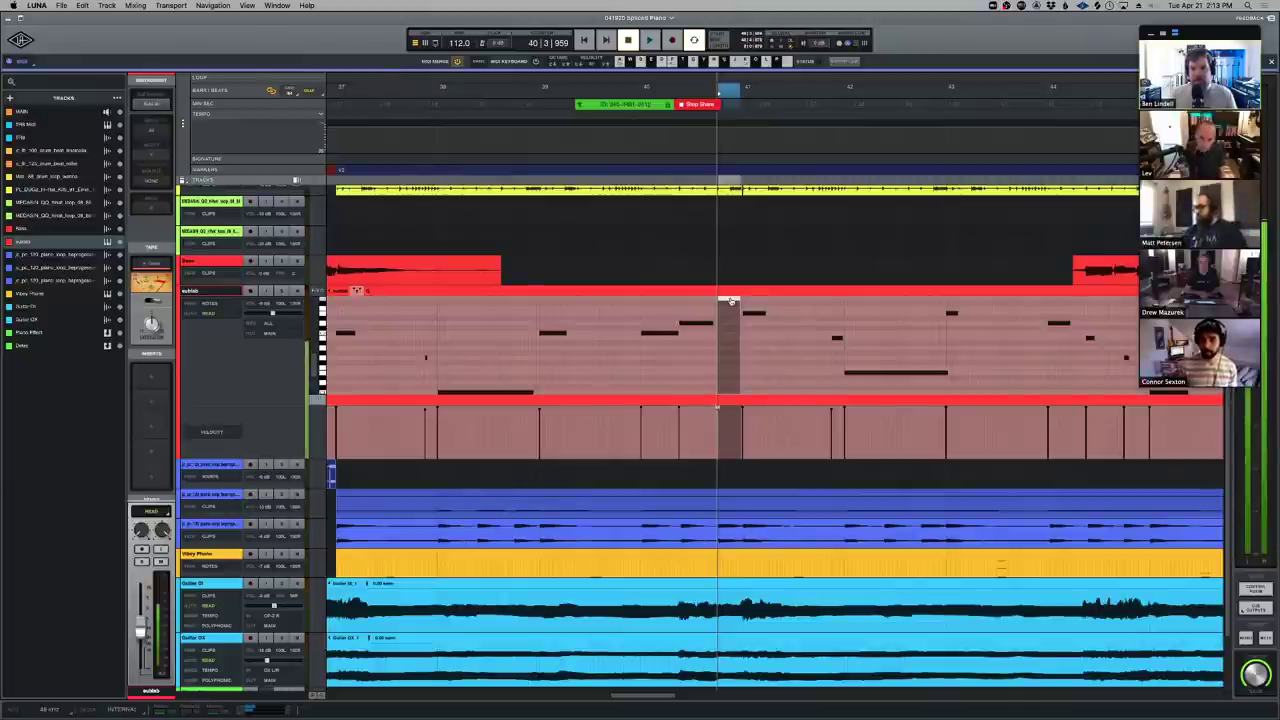
# Try moving the note before bar 41, undo it, and shift the neighbouring sublab note to 41|2|000 and back
pyautogui.moveTo(731, 300)
pyautogui.mouseDown()
pyautogui.moveTo(697, 302)
pyautogui.moveTo(749, 306)
pyautogui.mouseUp()
pyautogui.press('super+z')
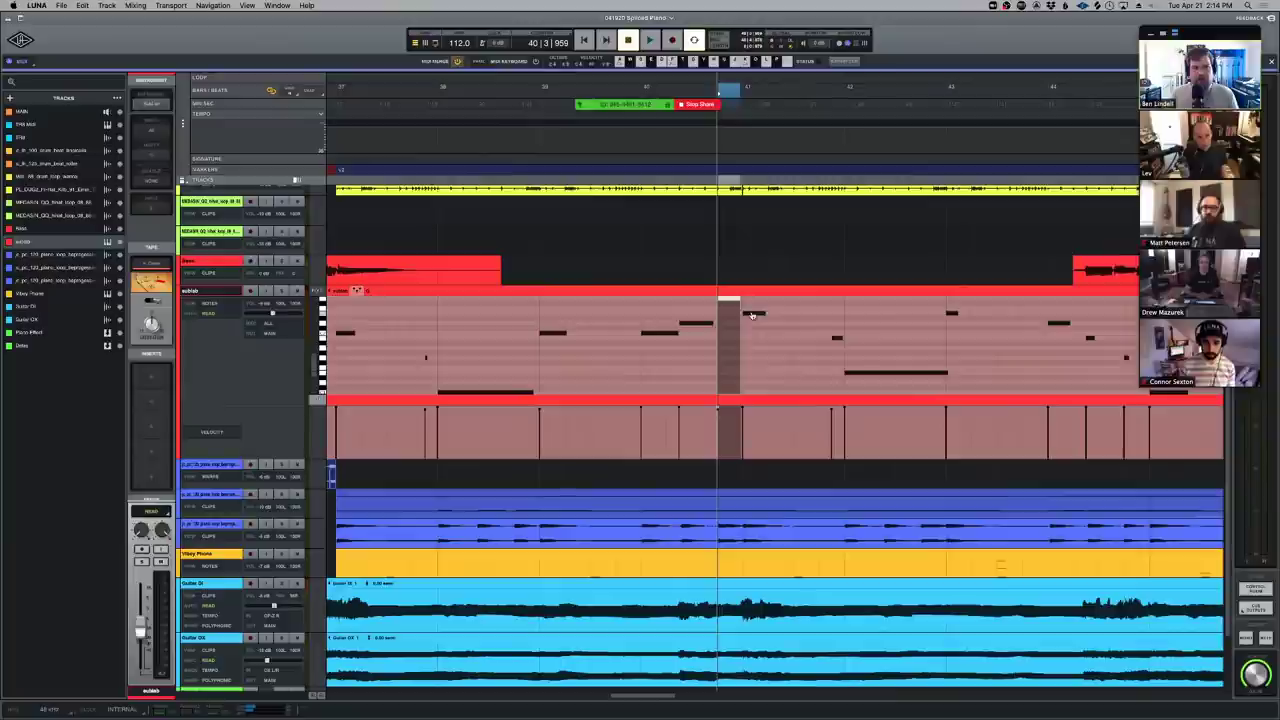
pyautogui.moveTo(752, 316); pyautogui.dragTo(782, 314)
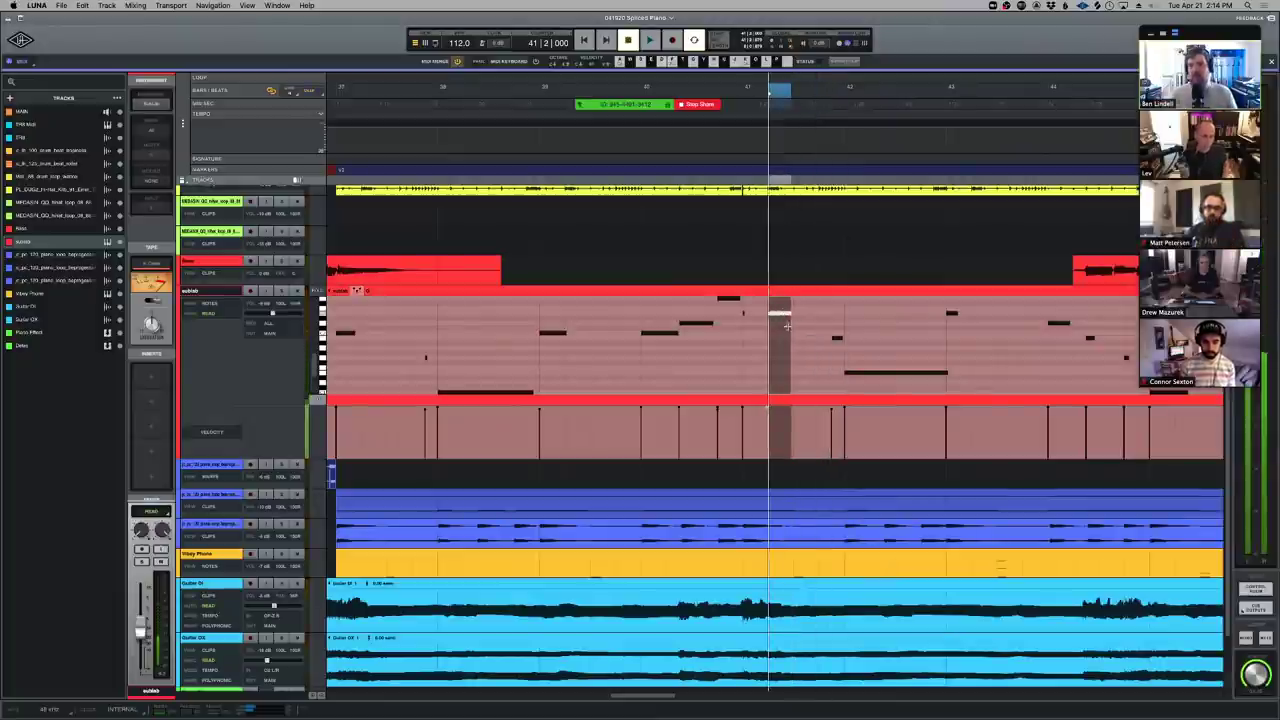
pyautogui.moveTo(780, 314); pyautogui.dragTo(755, 314)
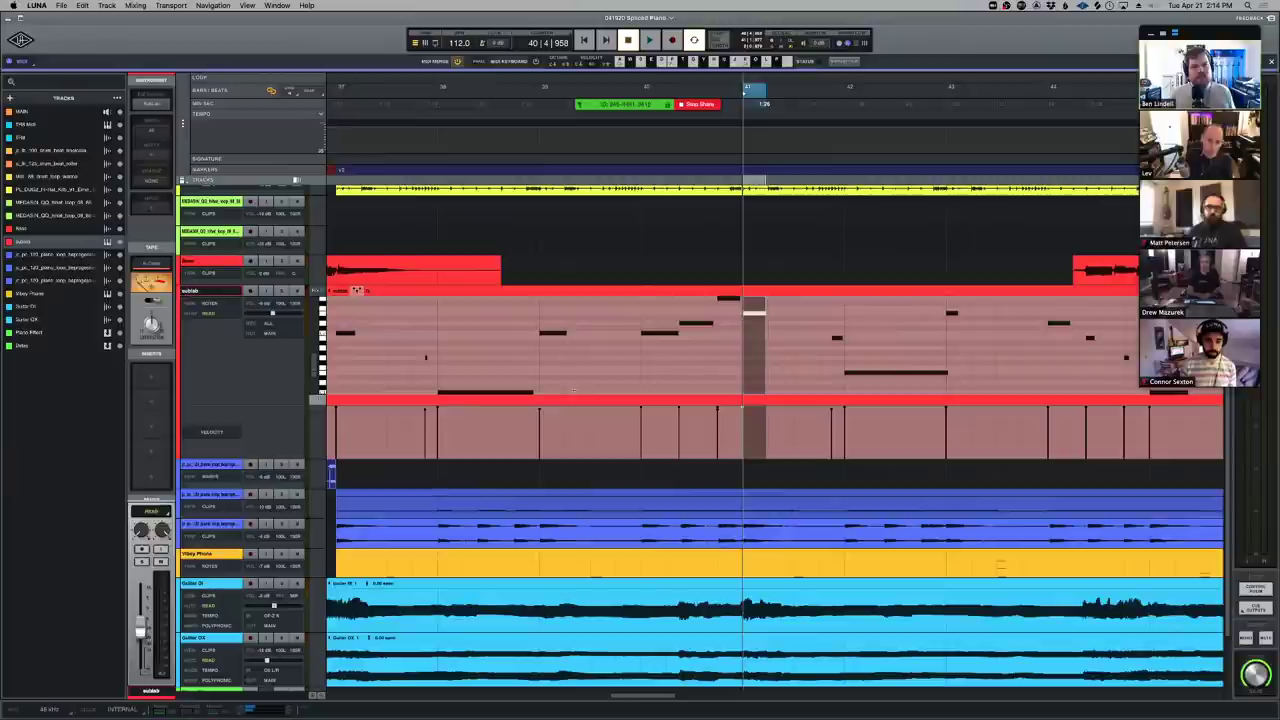
# Switch to Zoom and share Desktop 1 with the meeting again
pyautogui.press('super+minus')
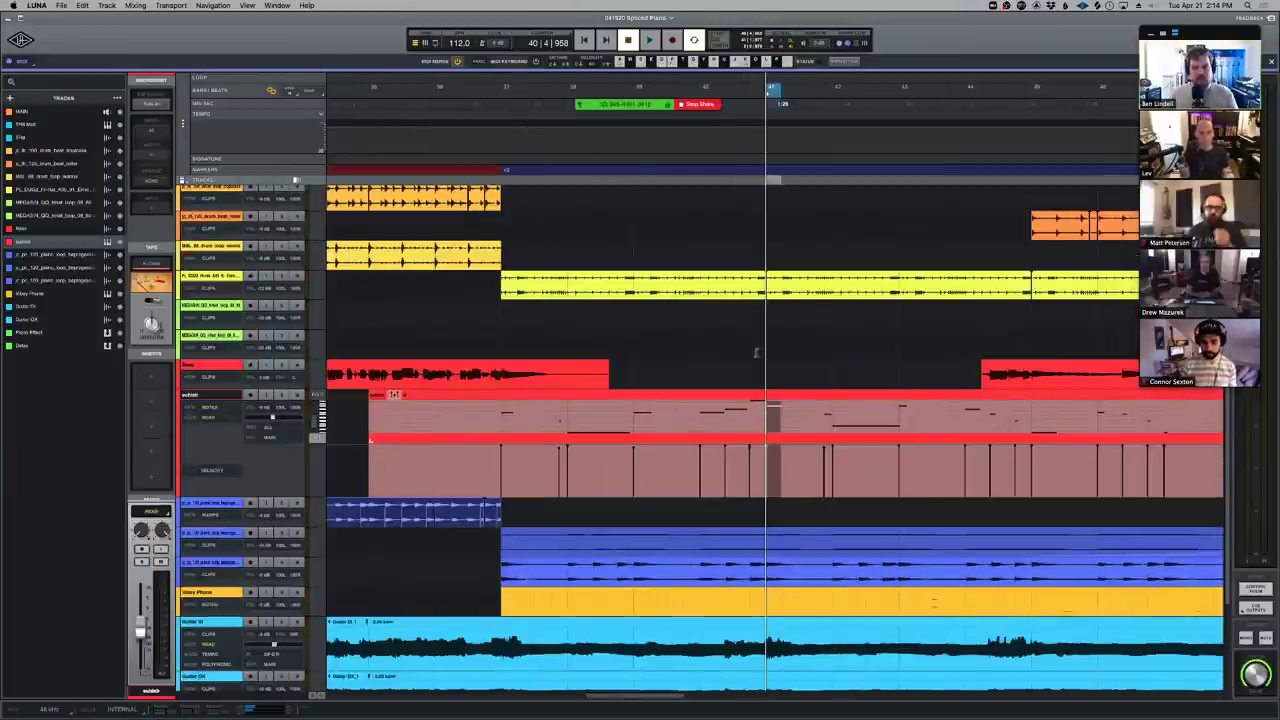
pyautogui.press('super+Tab')
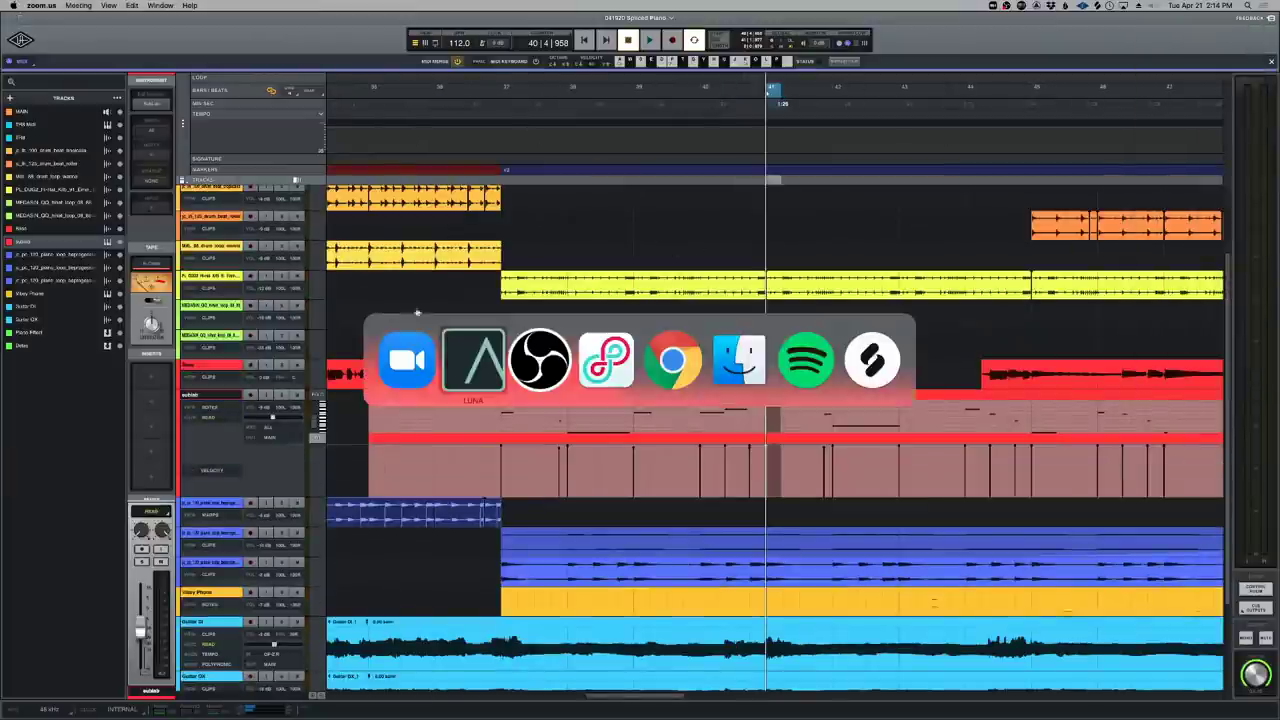
pyautogui.press('super+shift+Tab')
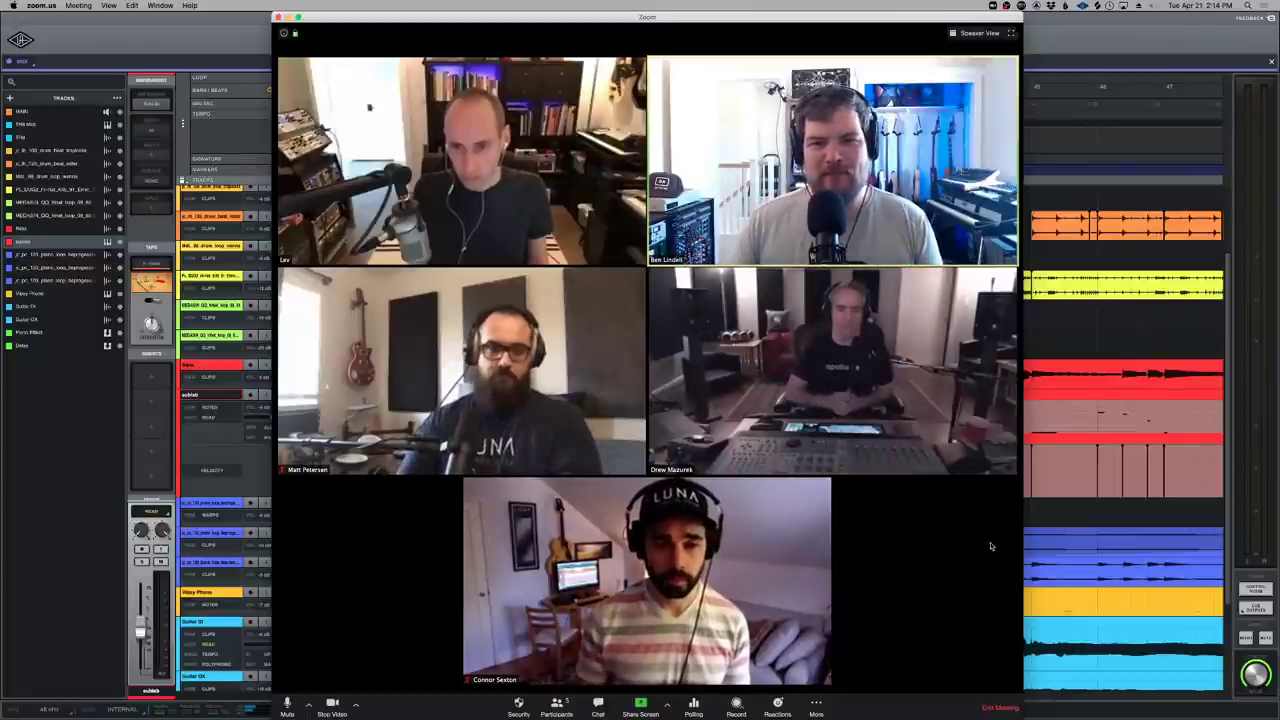
pyautogui.click(641, 710)
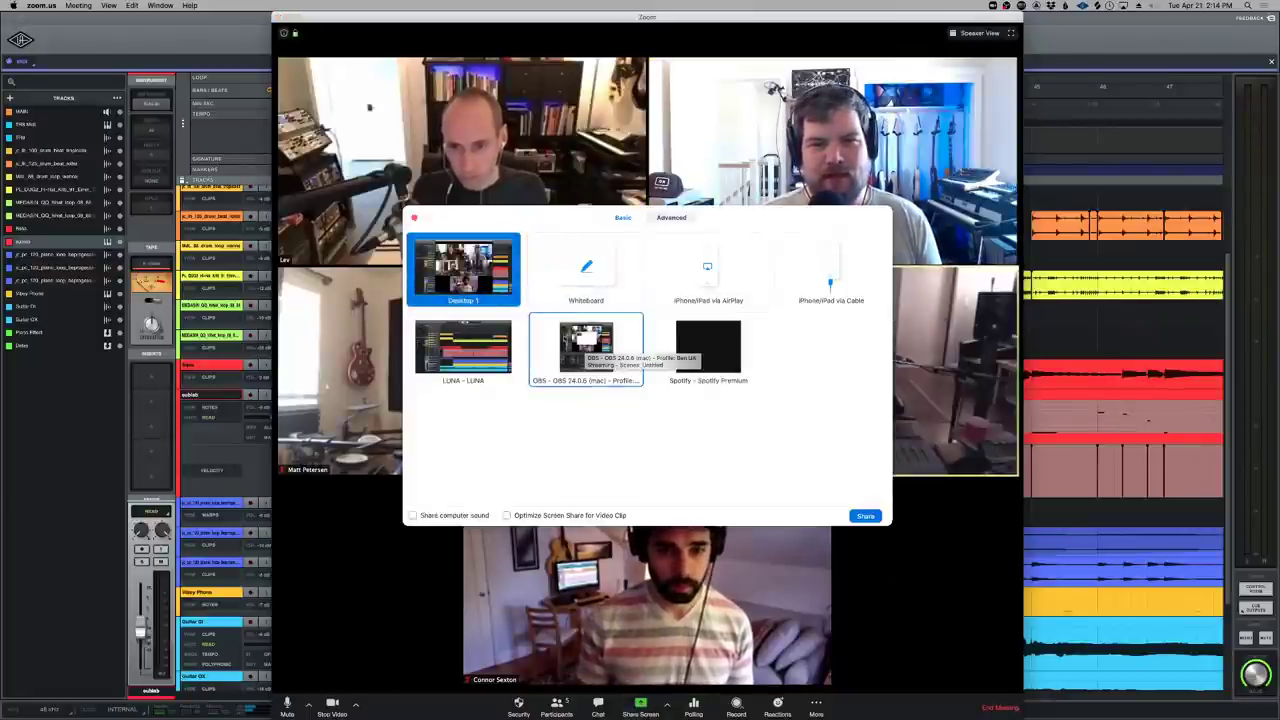
pyautogui.click(865, 515)
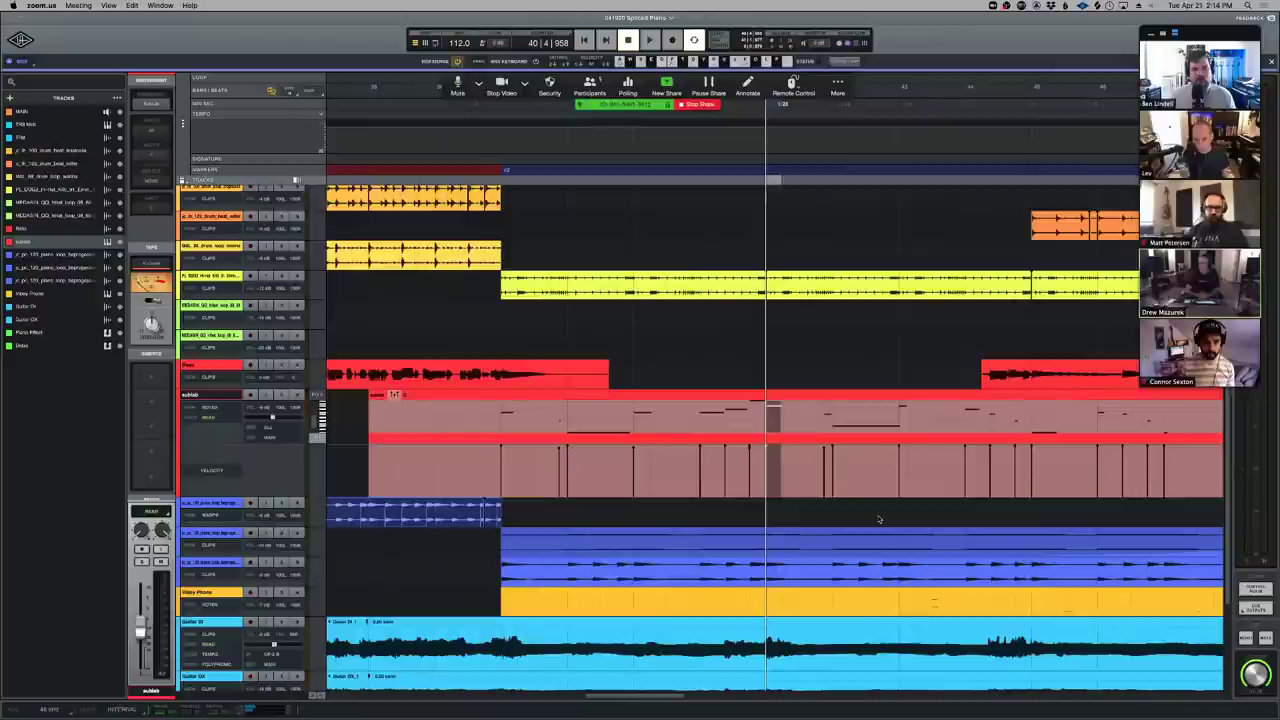
# Increase the height of the yellow hi-hat loop track and zoom in horizontally on its clip around bar 38
pyautogui.click(709, 283)
pyautogui.hotkey('ctrl', 'Up')
pyautogui.hotkey('ctrl', 'Up')
pyautogui.hotkey('ctrl', 'Up')
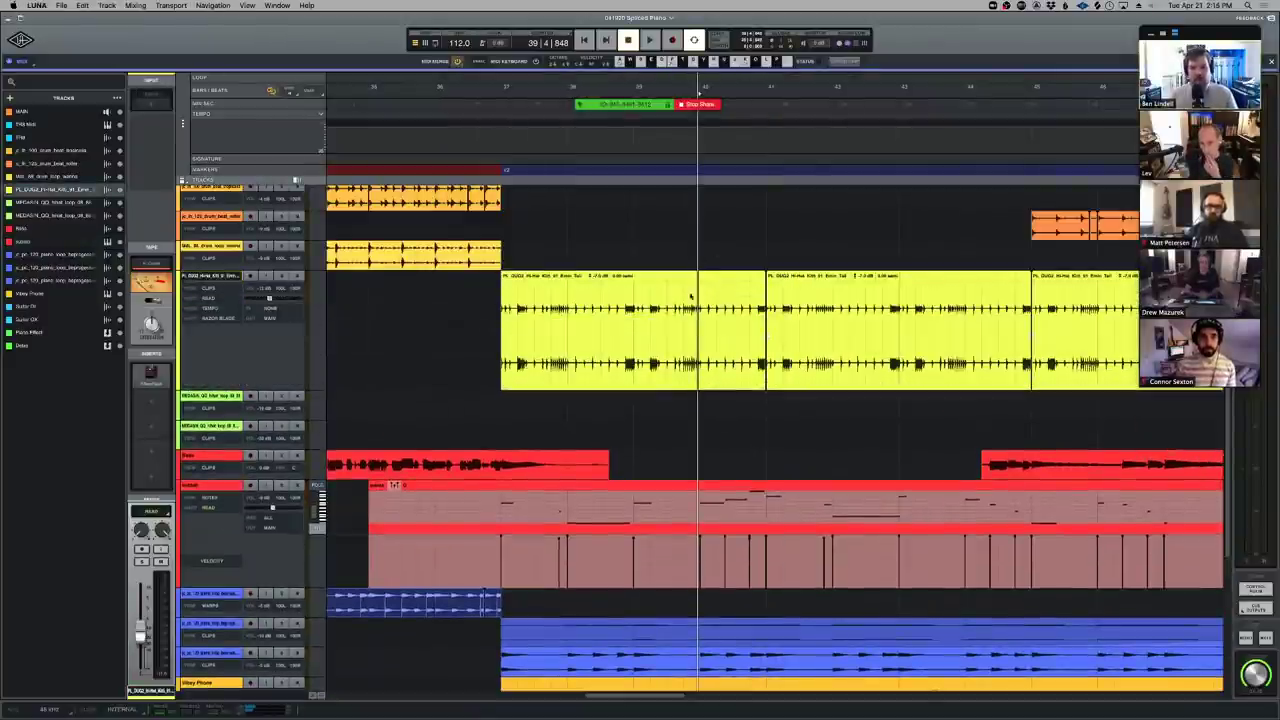
pyautogui.click(603, 300)
pyautogui.hotkey('ctrl', 'Right')
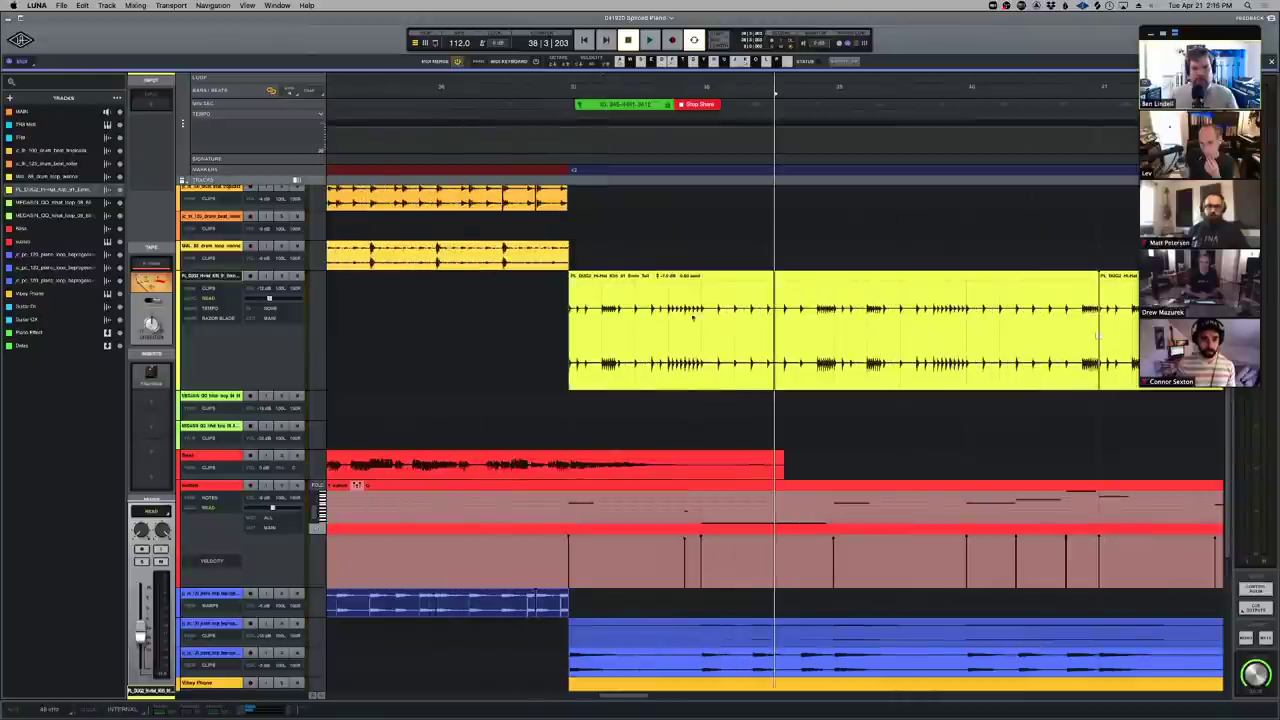
# Try splitting the hi-hat clip at 38|3|000 with Separate Selection, and undo the split
pyautogui.click(826, 312)
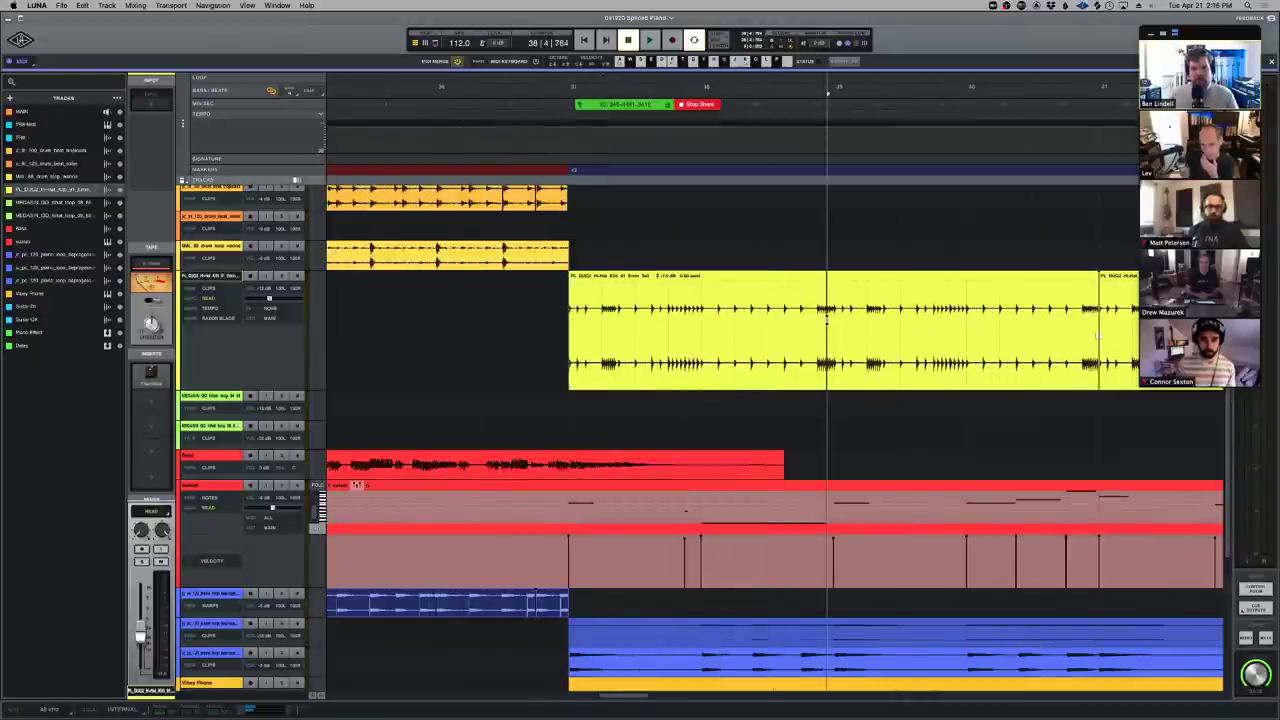
pyautogui.click(701, 310)
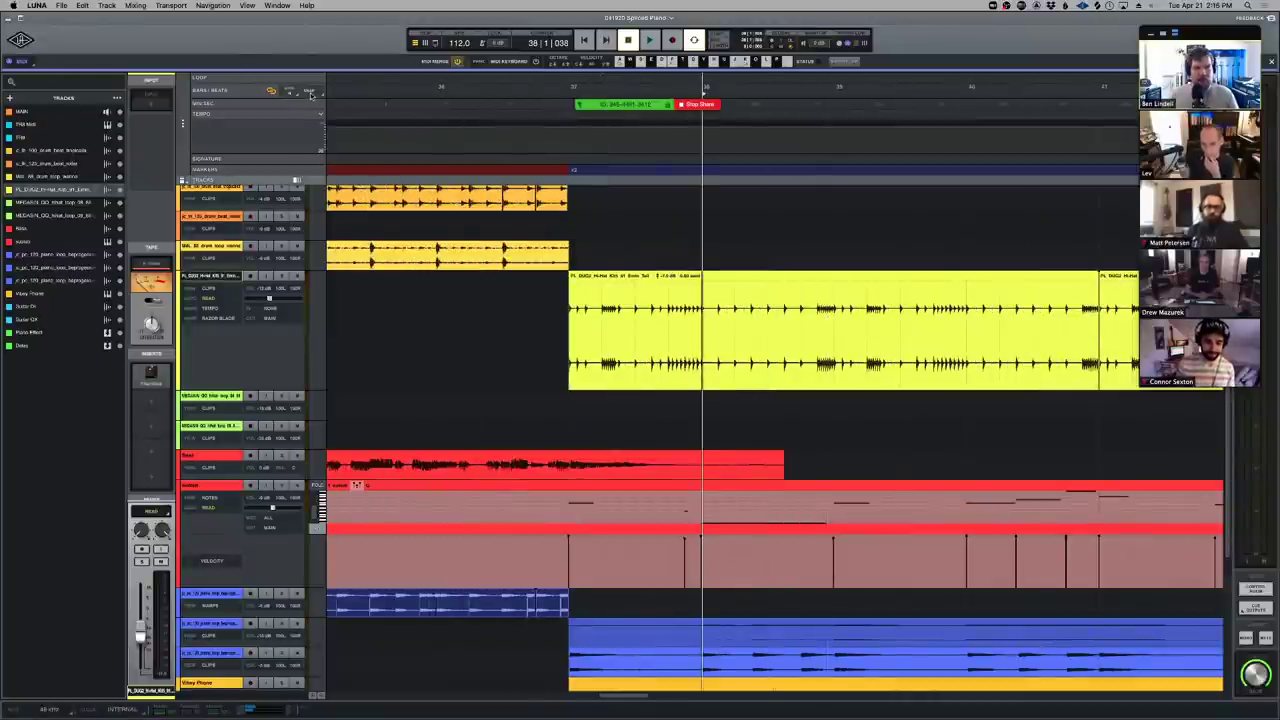
pyautogui.click(768, 320)
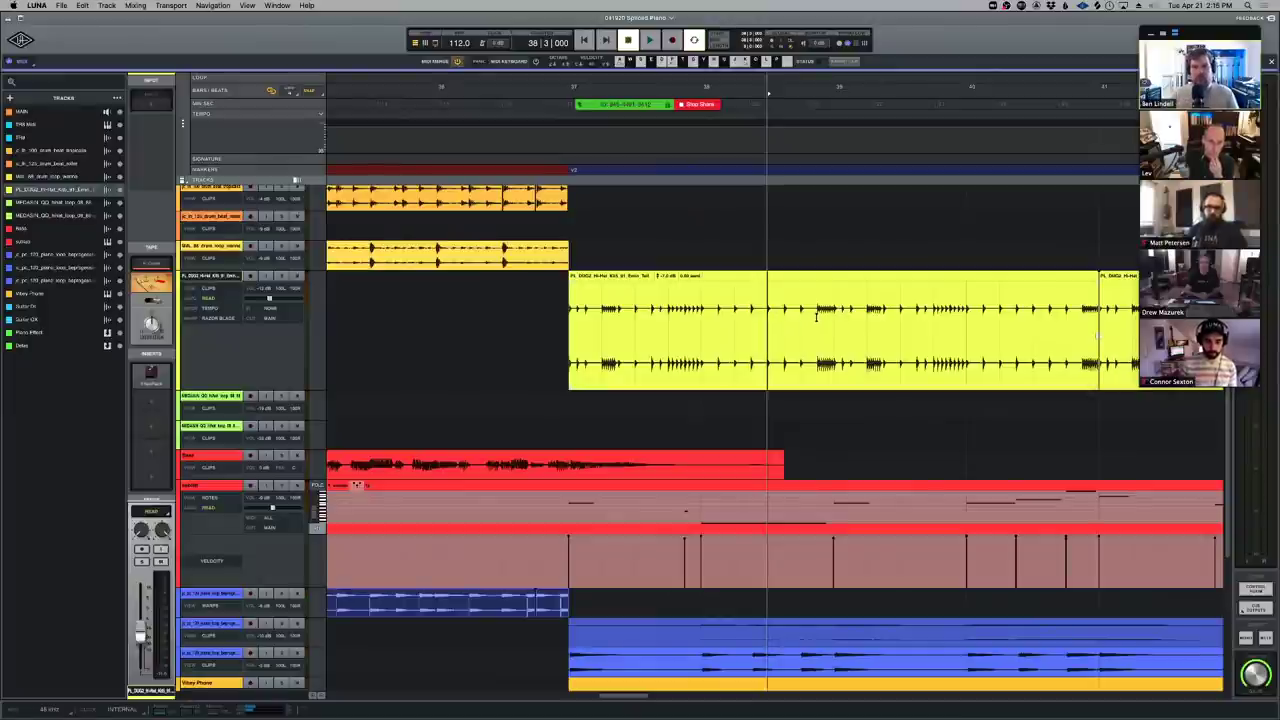
pyautogui.press('s')
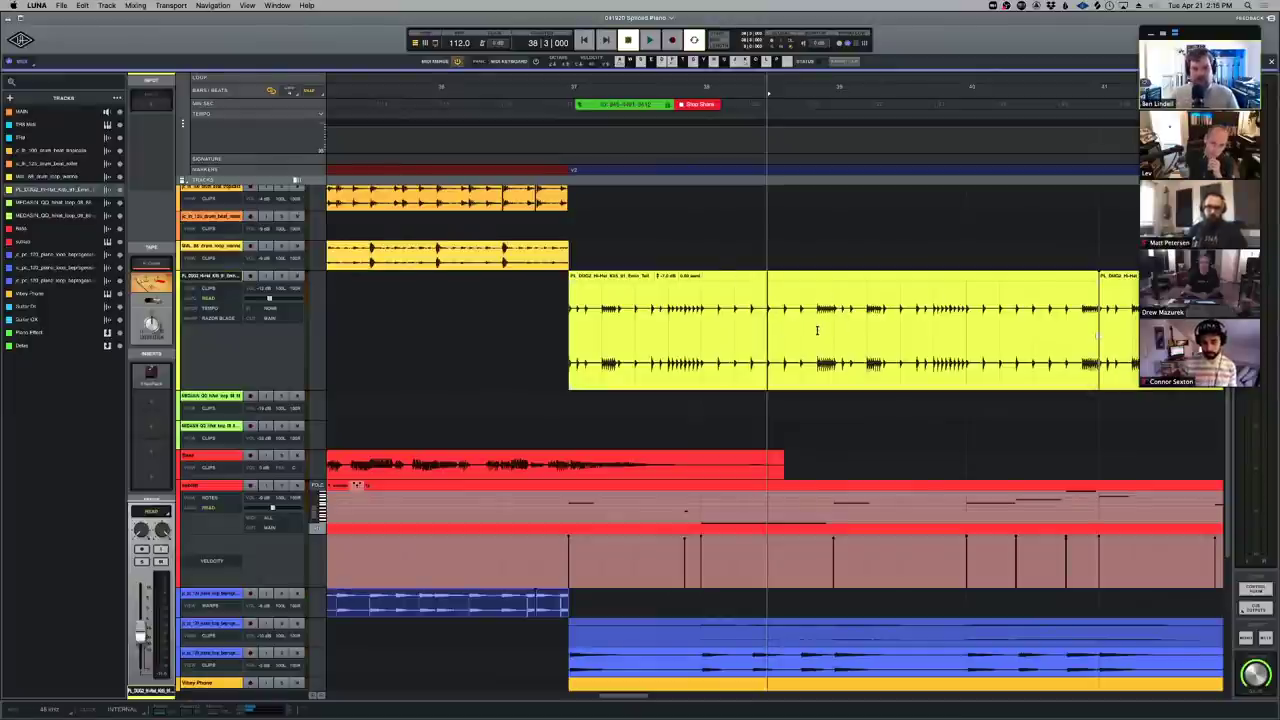
pyautogui.press('super+z')
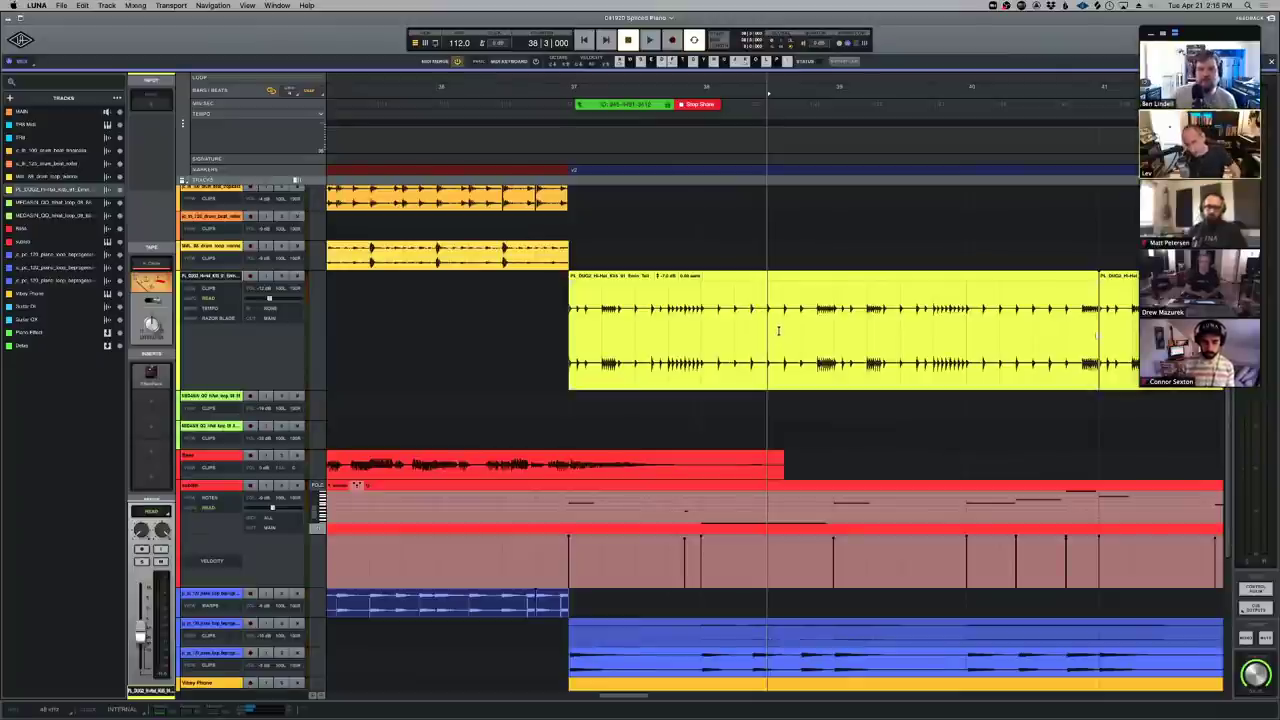
pyautogui.click(83, 6)
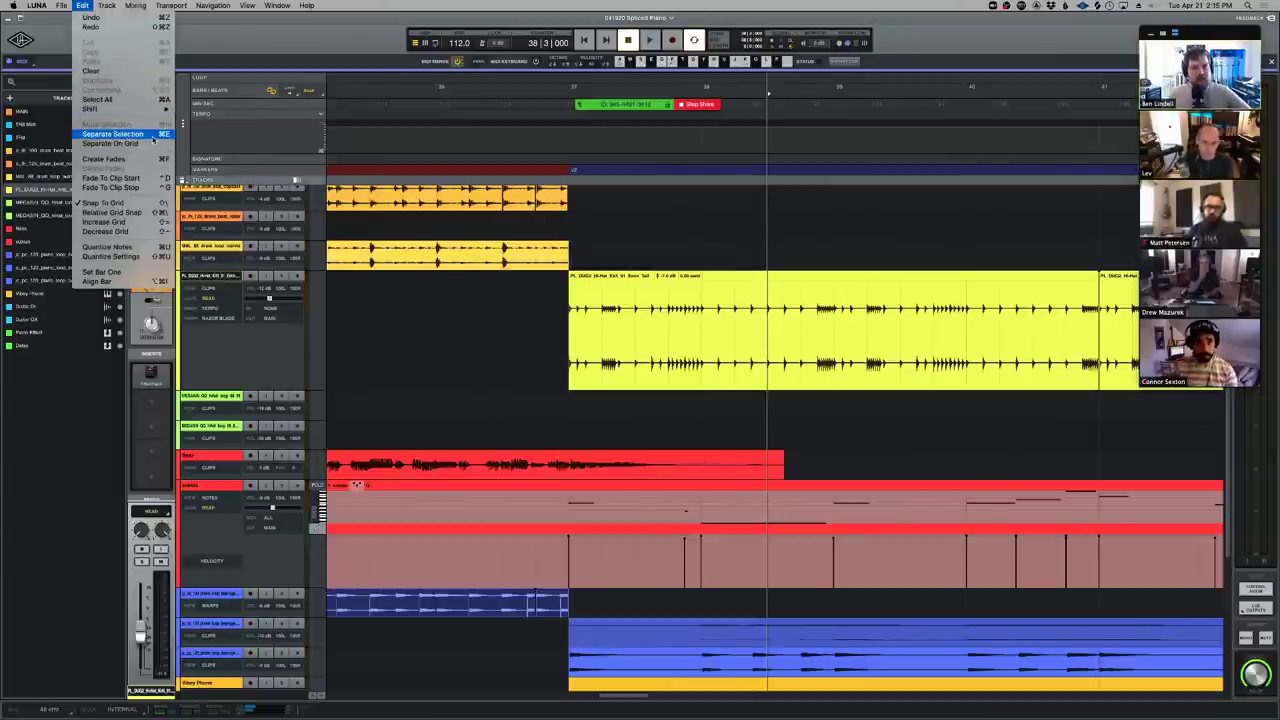
pyautogui.click(153, 136)
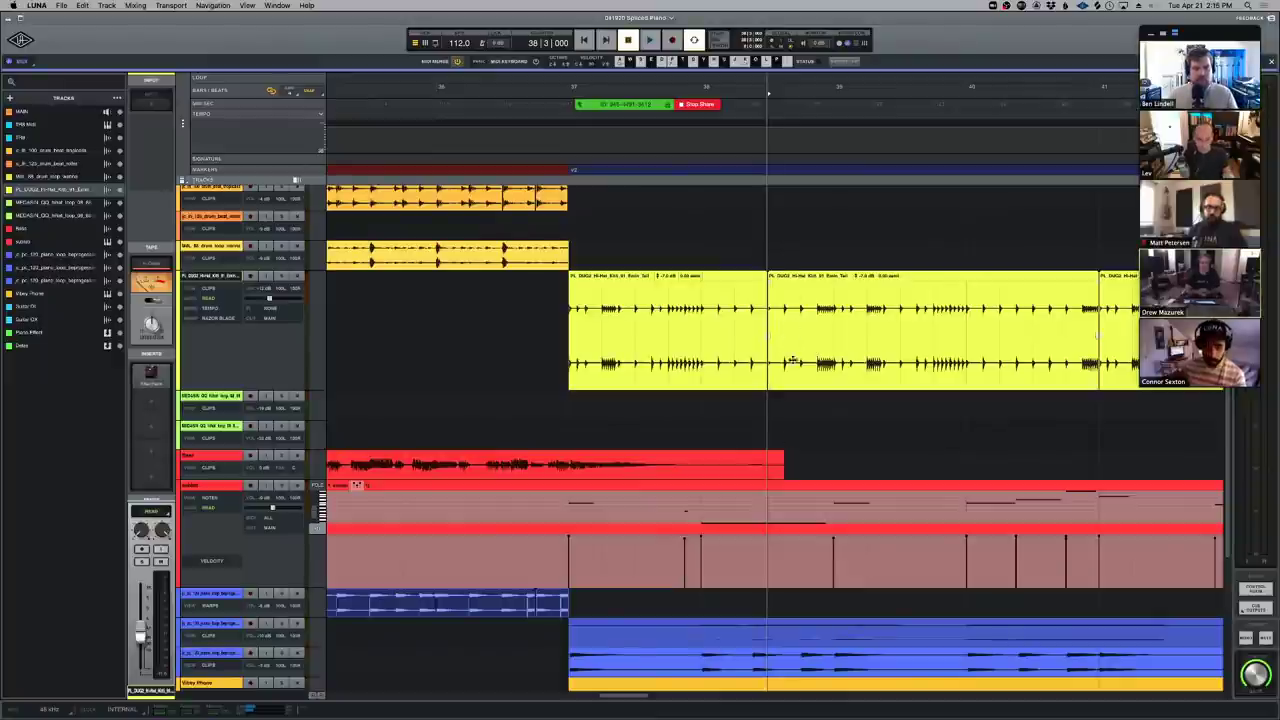
pyautogui.press('super+z')
# Try separating the hi-hat clip's range from bar 38 to bar 40 twice, undo each split and clear the selection
pyautogui.moveTo(968, 314); pyautogui.dragTo(700, 312)
pyautogui.press('super+e')
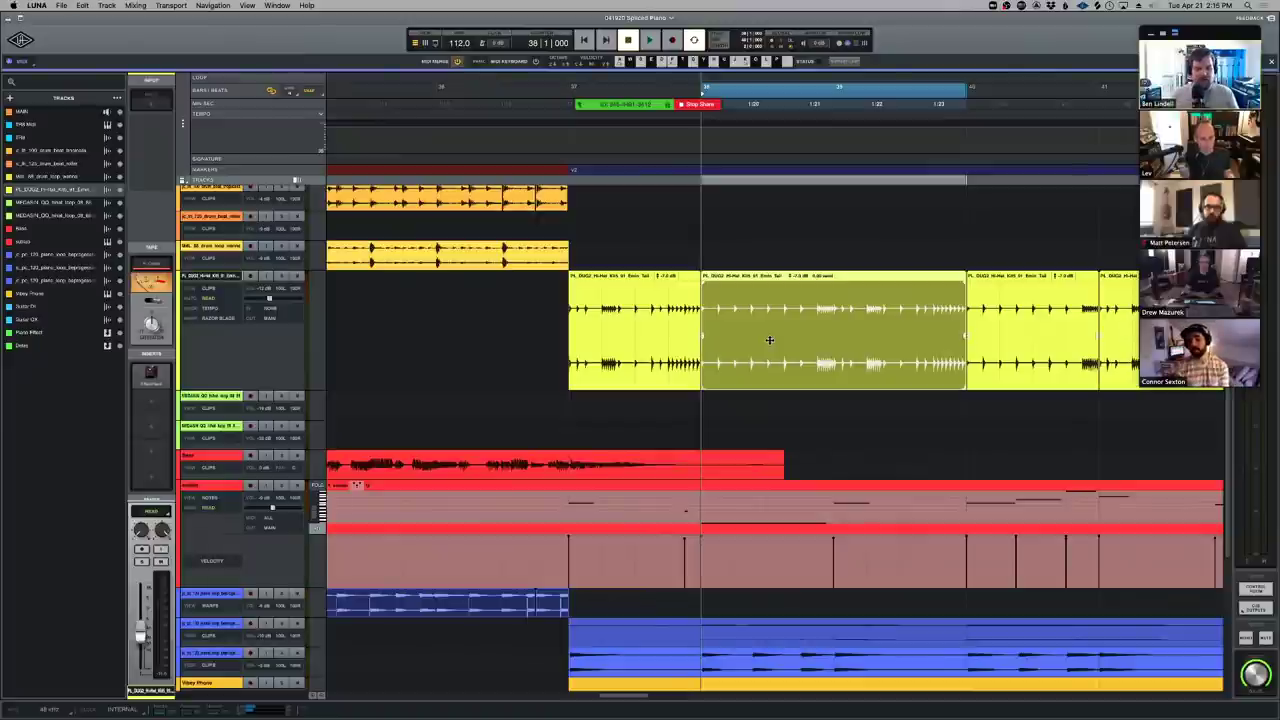
pyautogui.press('super+z')
pyautogui.press('super+e')
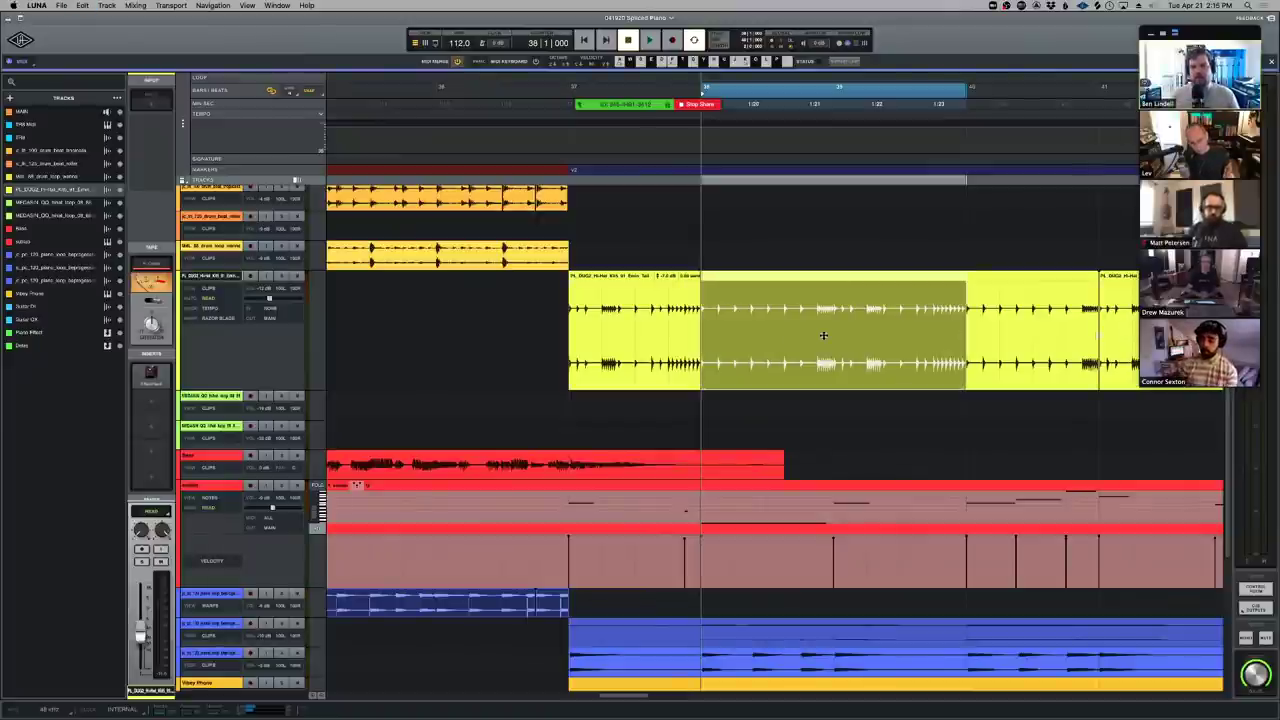
pyautogui.press('super+z')
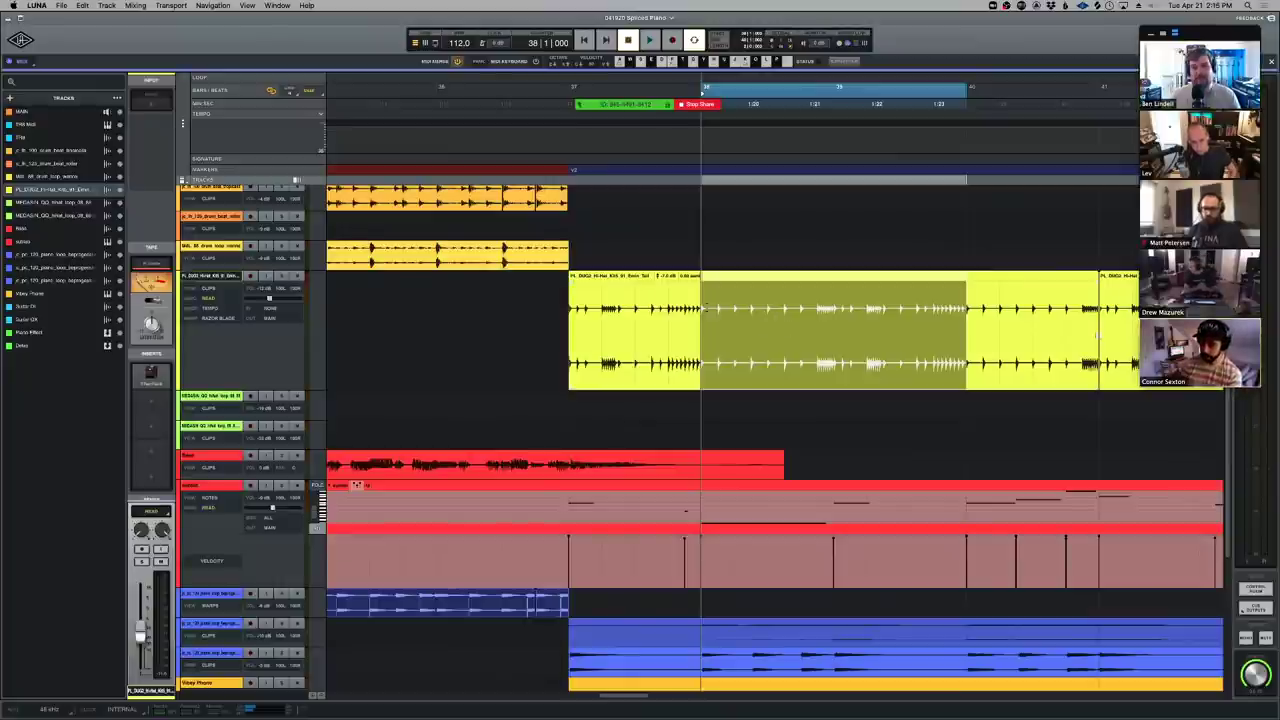
pyautogui.click(815, 338)
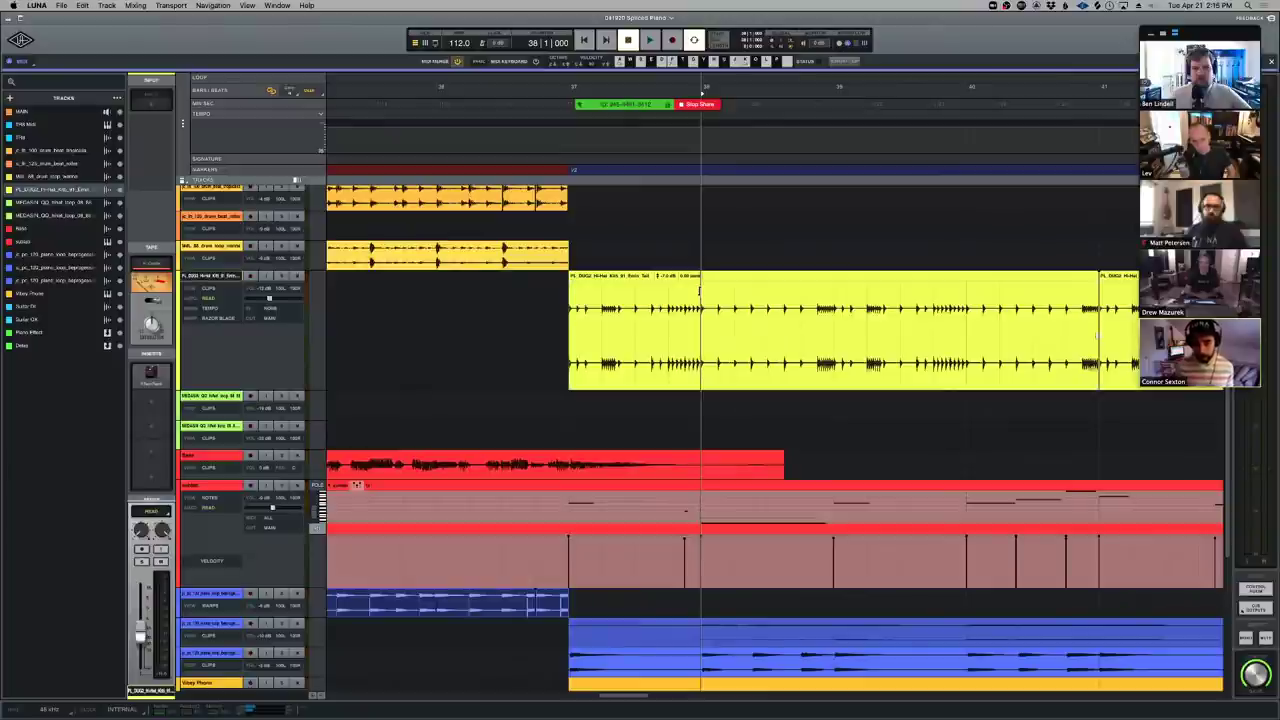
# Split the hi-hat clip at bar 38, try deleting its range from 38|3|000 to bar 39, and undo the deletion
pyautogui.press('s')
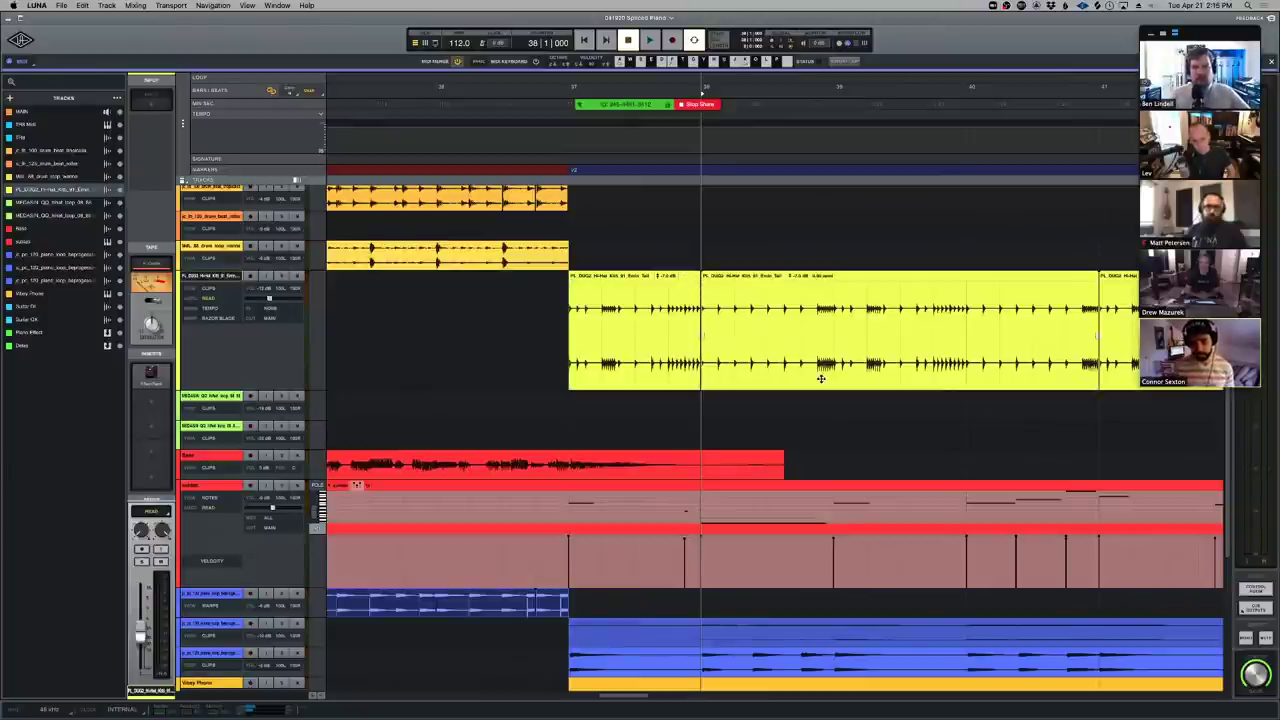
pyautogui.moveTo(834, 320); pyautogui.dragTo(767, 321)
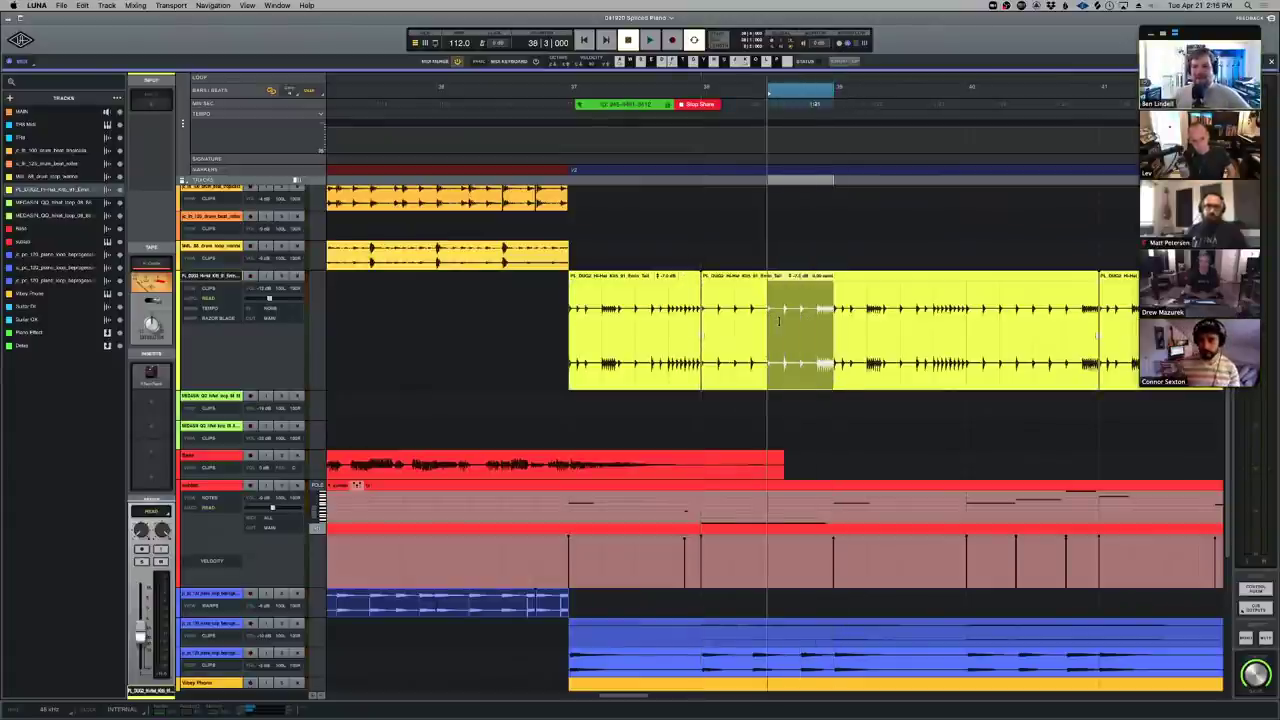
pyautogui.press('Delete')
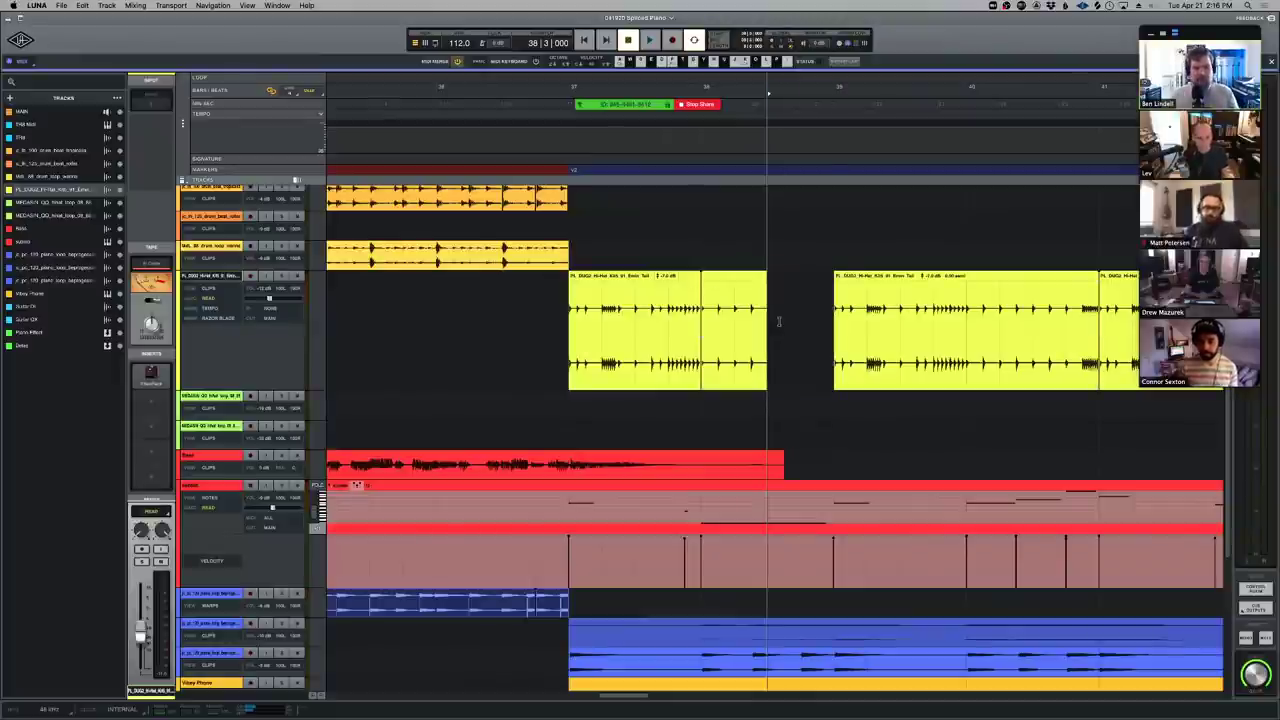
pyautogui.press('super+z')
# Try splitting the hi-hat clip at bar 39, undo both splits and place the cursor at bar 38
pyautogui.click(822, 316)
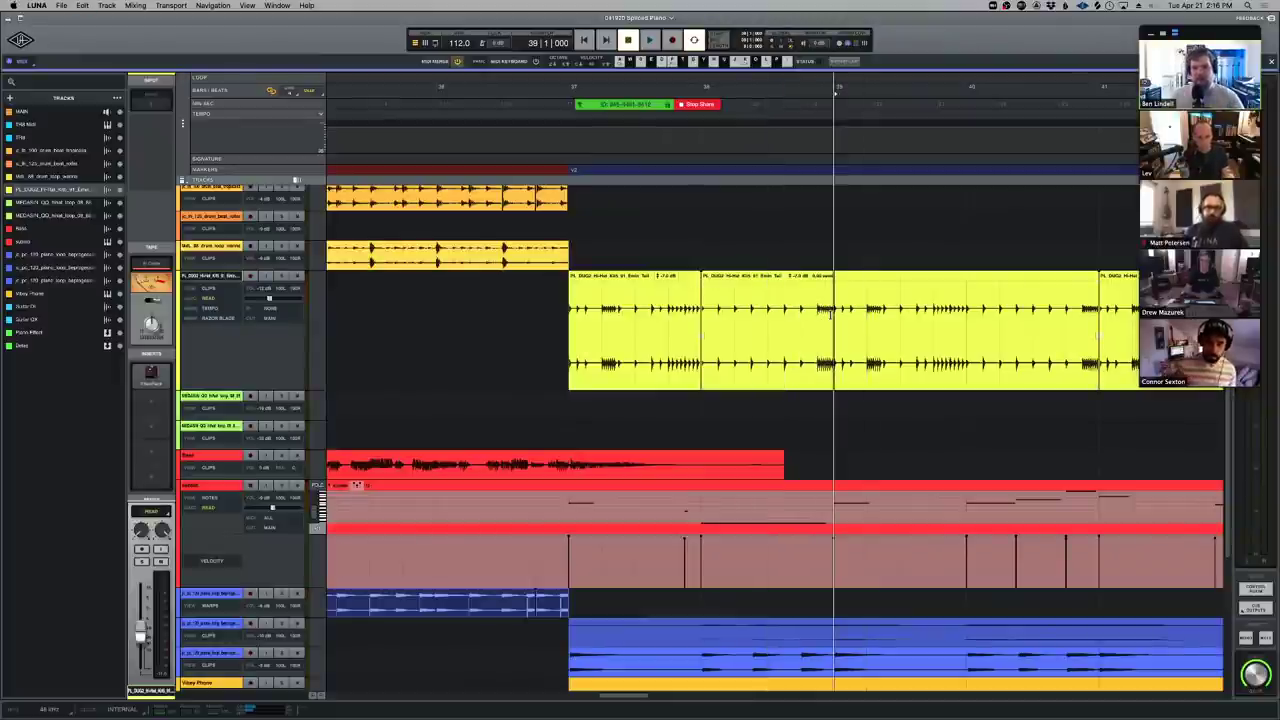
pyautogui.press('s')
pyautogui.press('super+z')
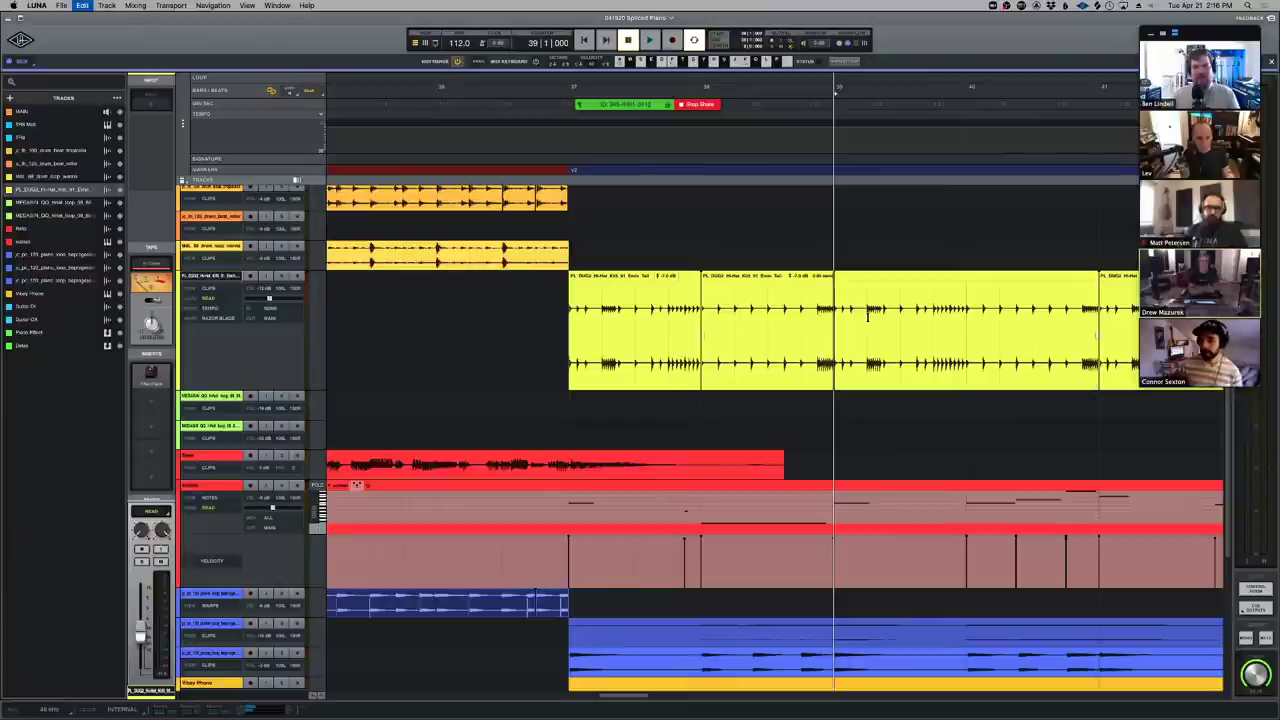
pyautogui.click(789, 321)
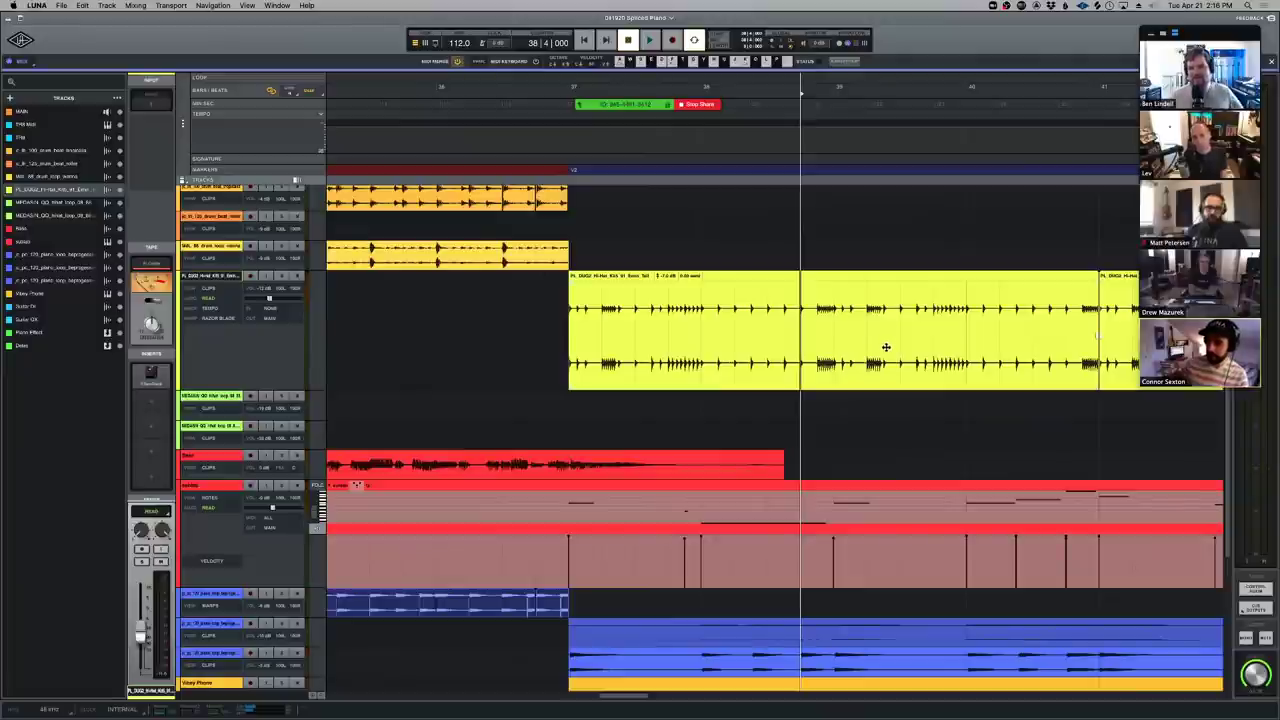
pyautogui.click(704, 315)
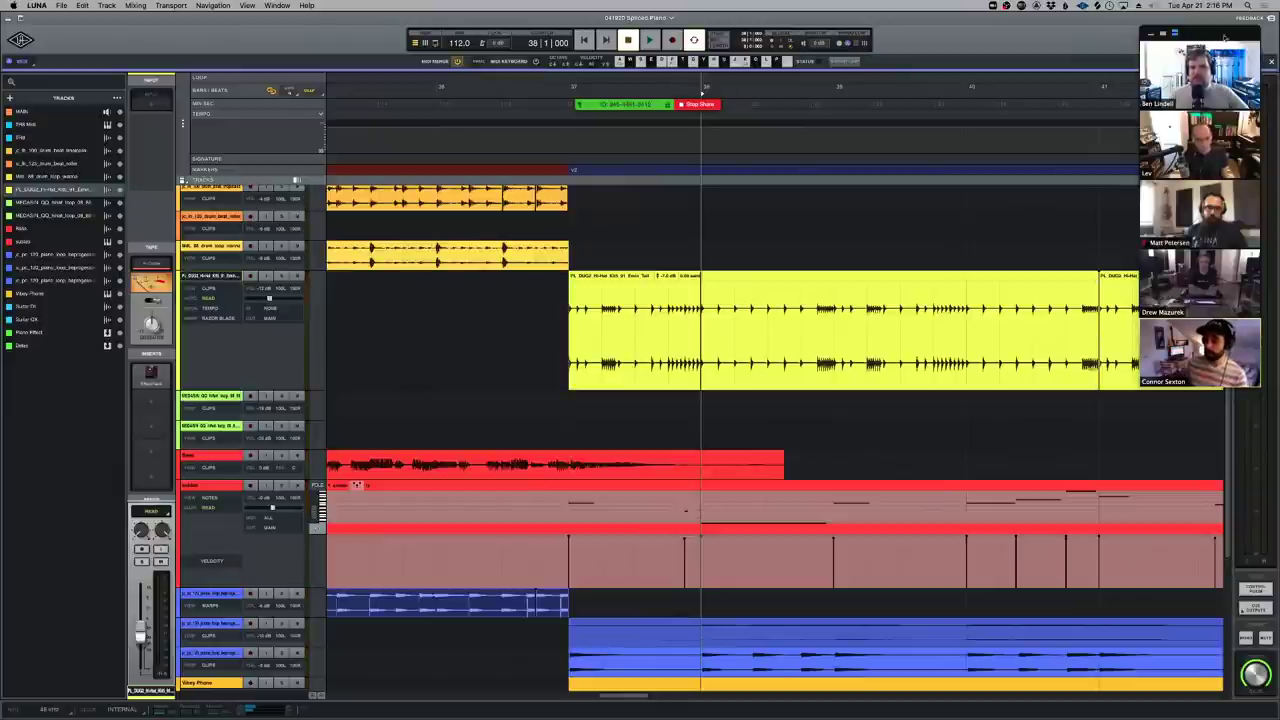
# Move the floating Zoom video thumbnails off the clips and arrange them as a horizontal strip over the timeline ruler
pyautogui.moveTo(1227, 34); pyautogui.dragTo(910, 36)
pyautogui.click(858, 28)
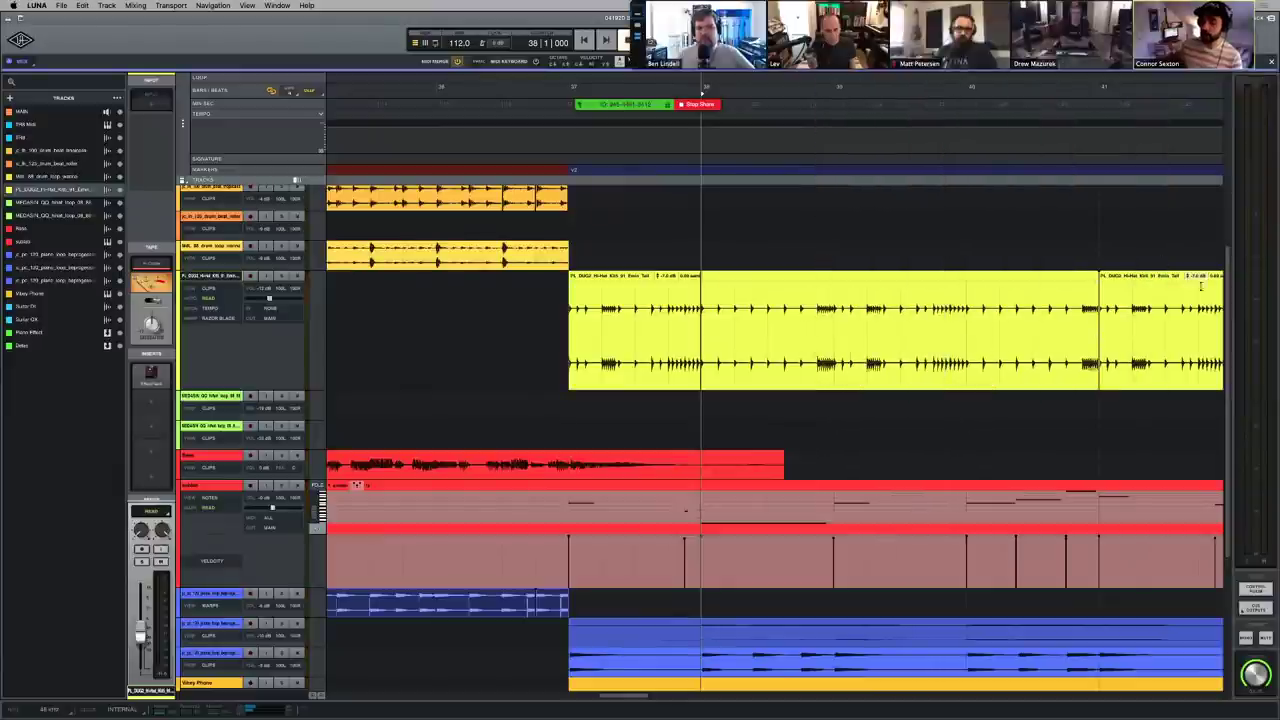
pyautogui.moveTo(641, 57); pyautogui.dragTo(350, 124)
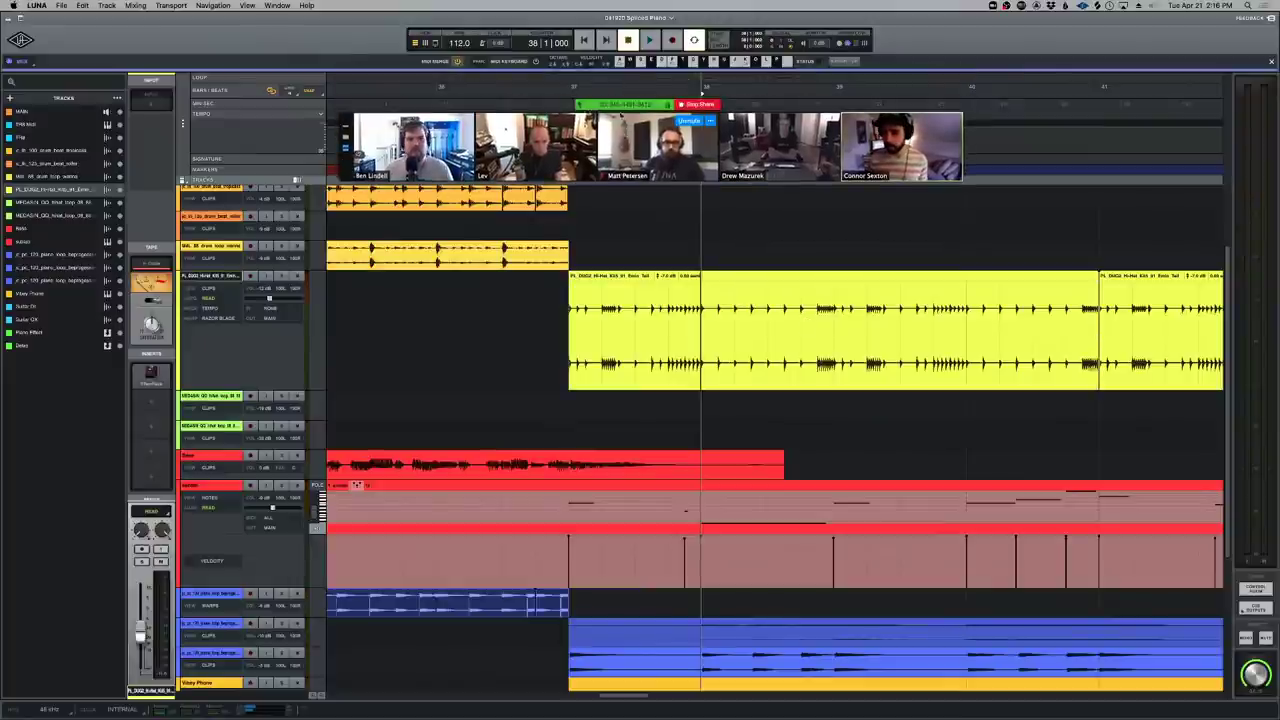
# Stop the current screen share, switch to Zoom and share Desktop 1 with the meeting again
pyautogui.moveTo(1058, 45)
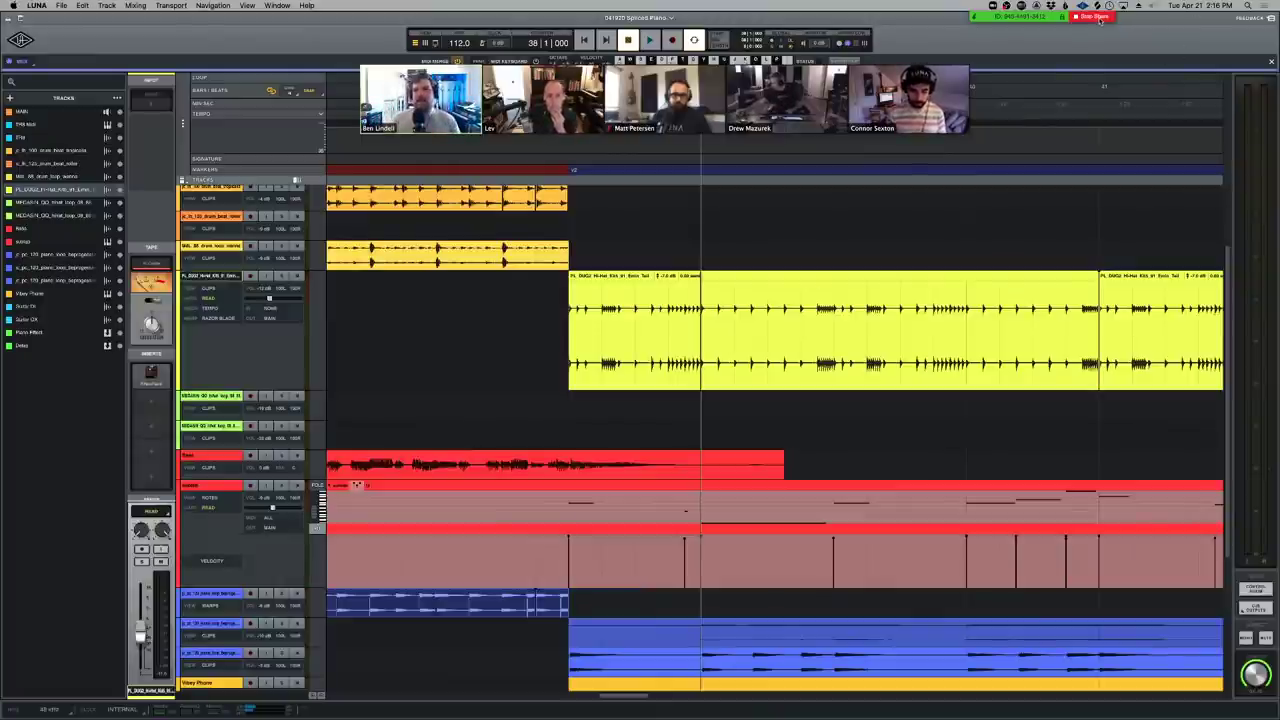
pyautogui.press('super+Tab')
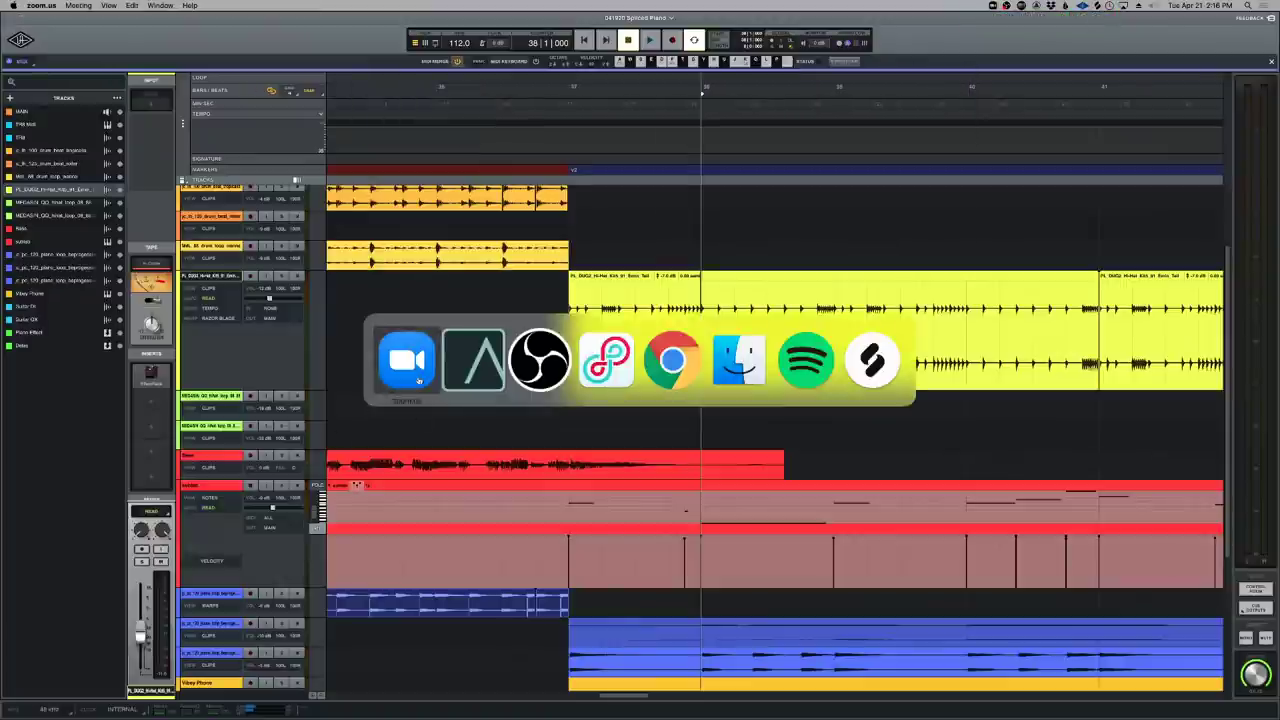
pyautogui.click(418, 380)
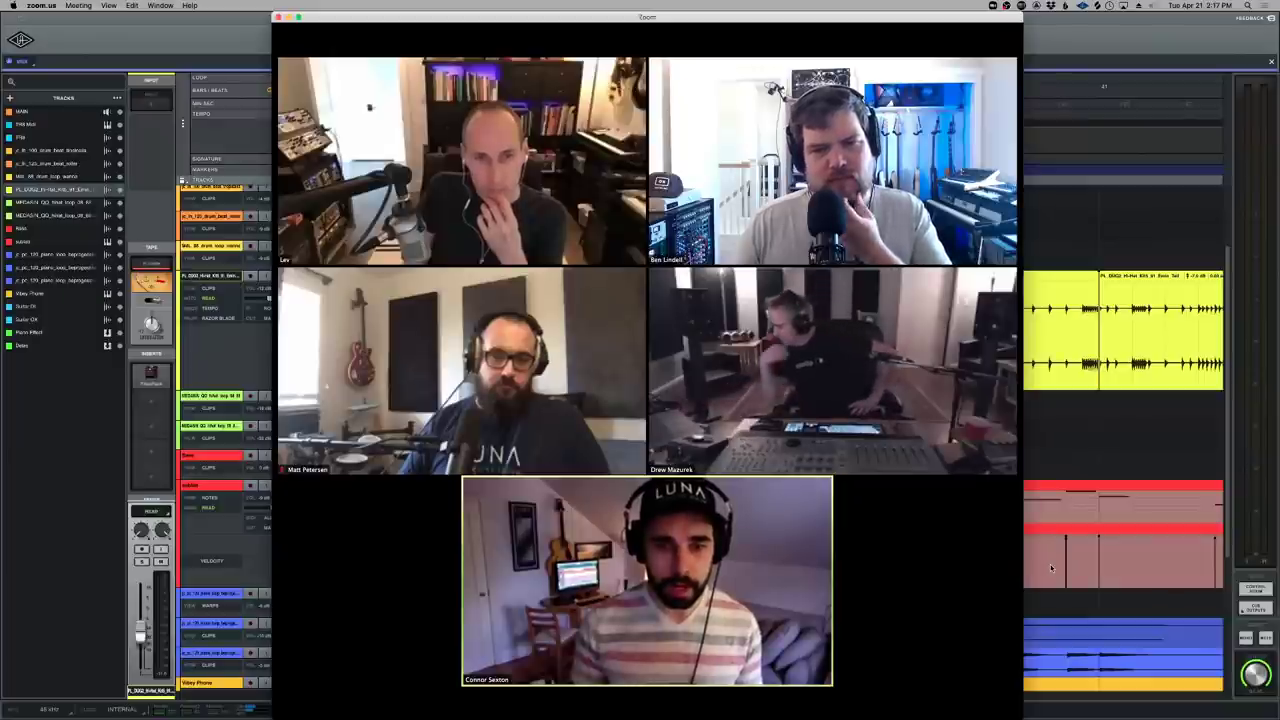
pyautogui.moveTo(763, 587)
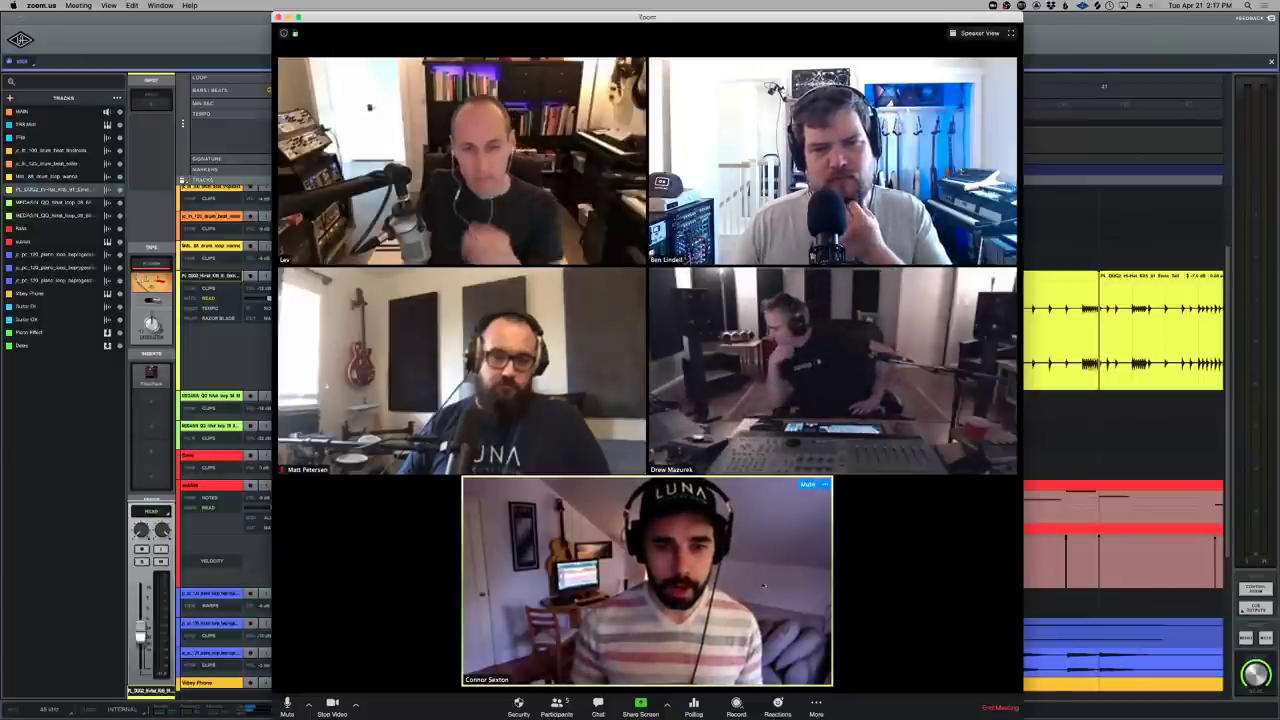
pyautogui.click(636, 708)
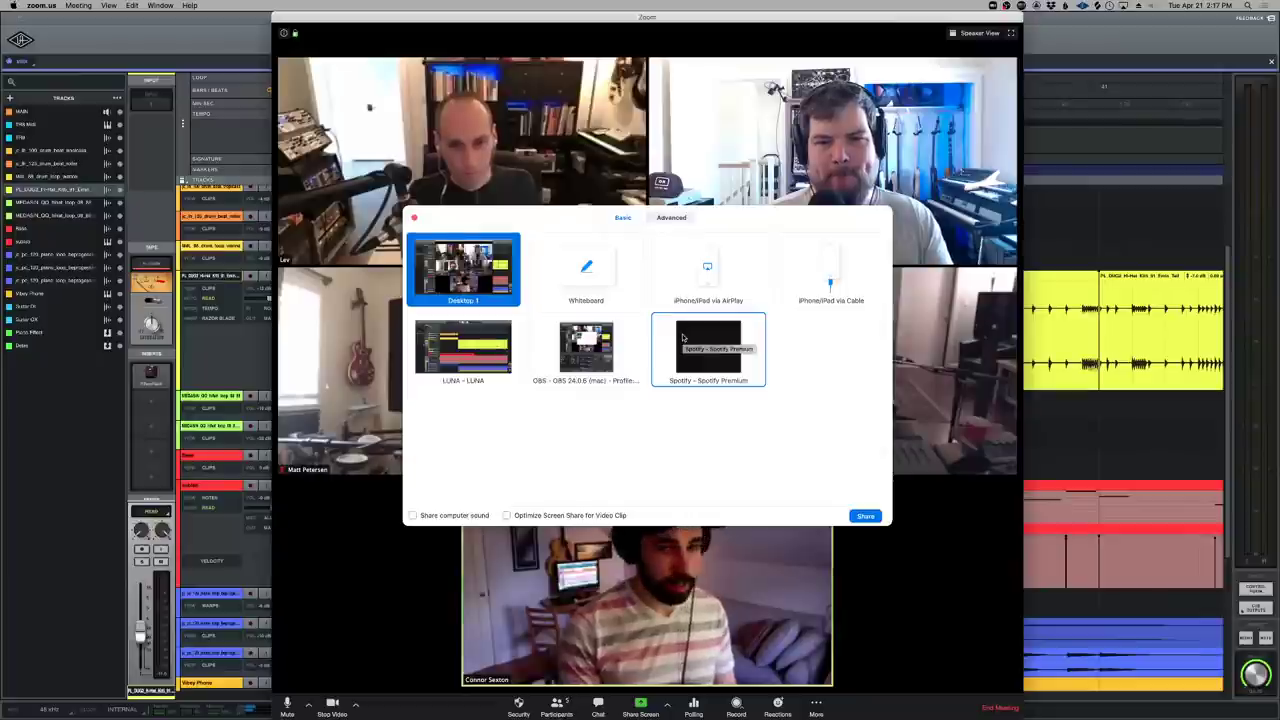
pyautogui.click(865, 515)
# Alternate between selecting the whole sublab MIDI clip and placing the cursor at 38|2|000 in it, and enlarge the track's note lane
pyautogui.click(732, 507)
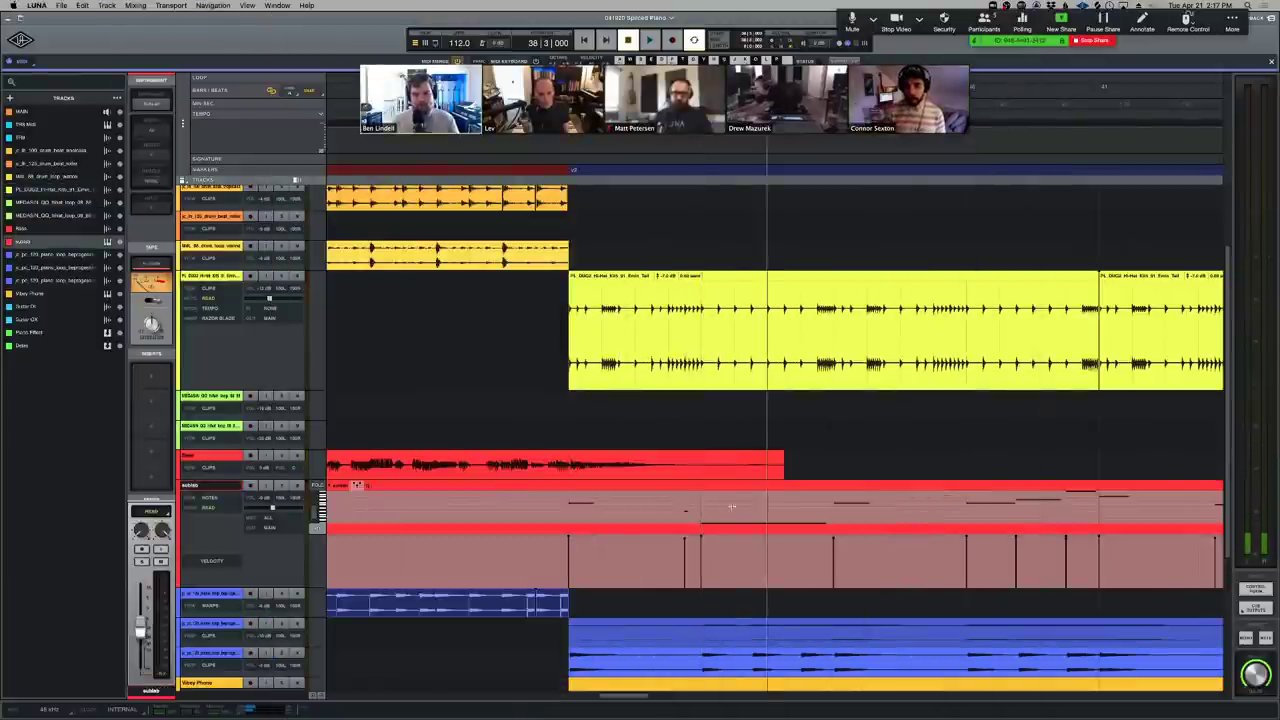
pyautogui.click(732, 507)
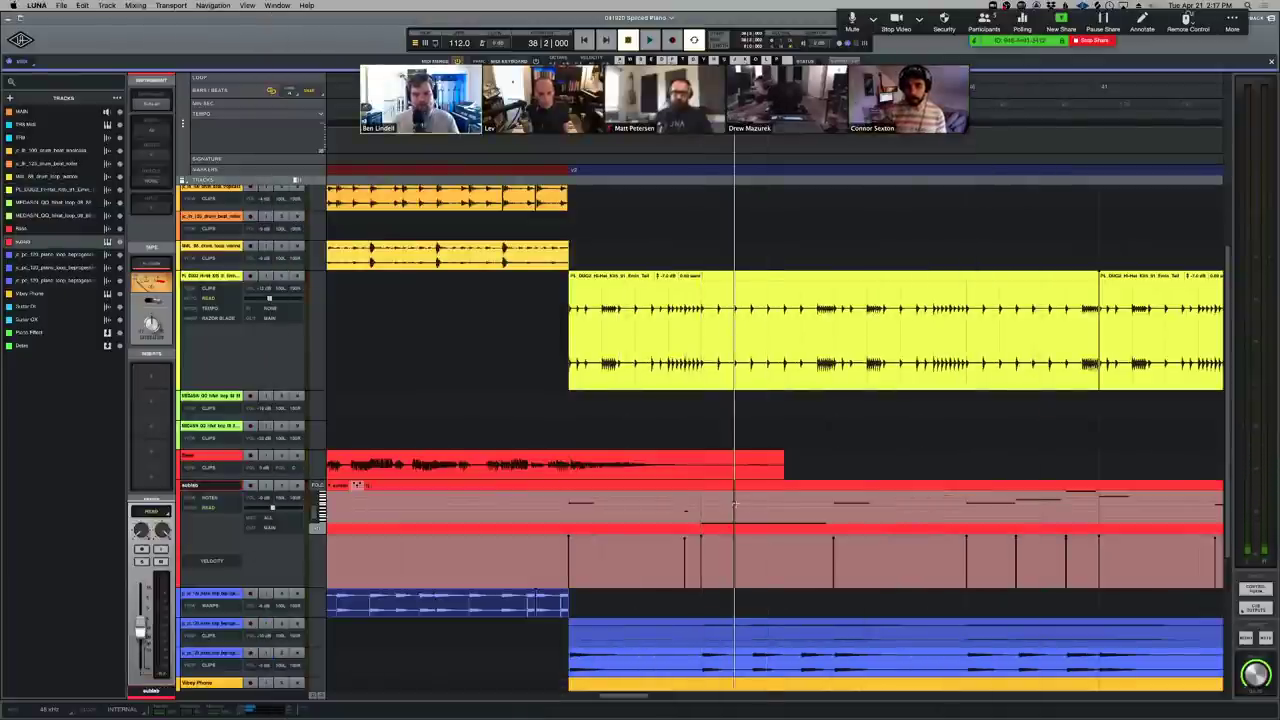
pyautogui.click(794, 489)
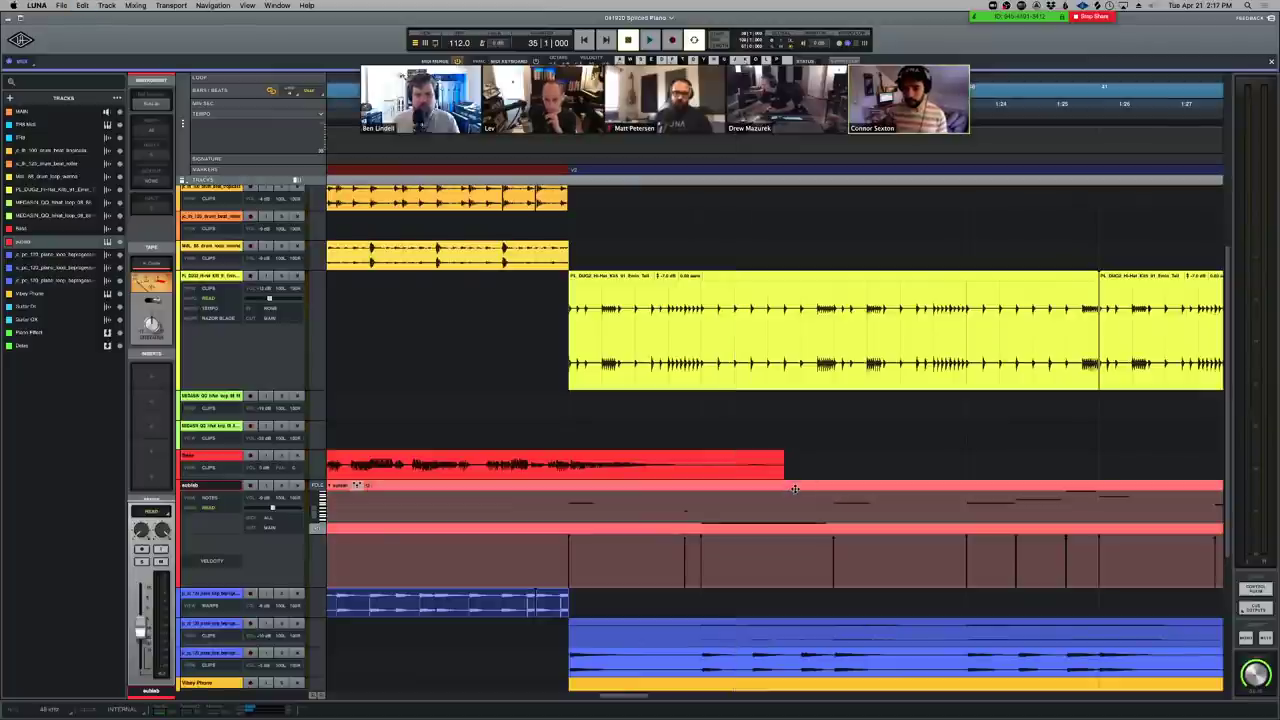
pyautogui.click(736, 506)
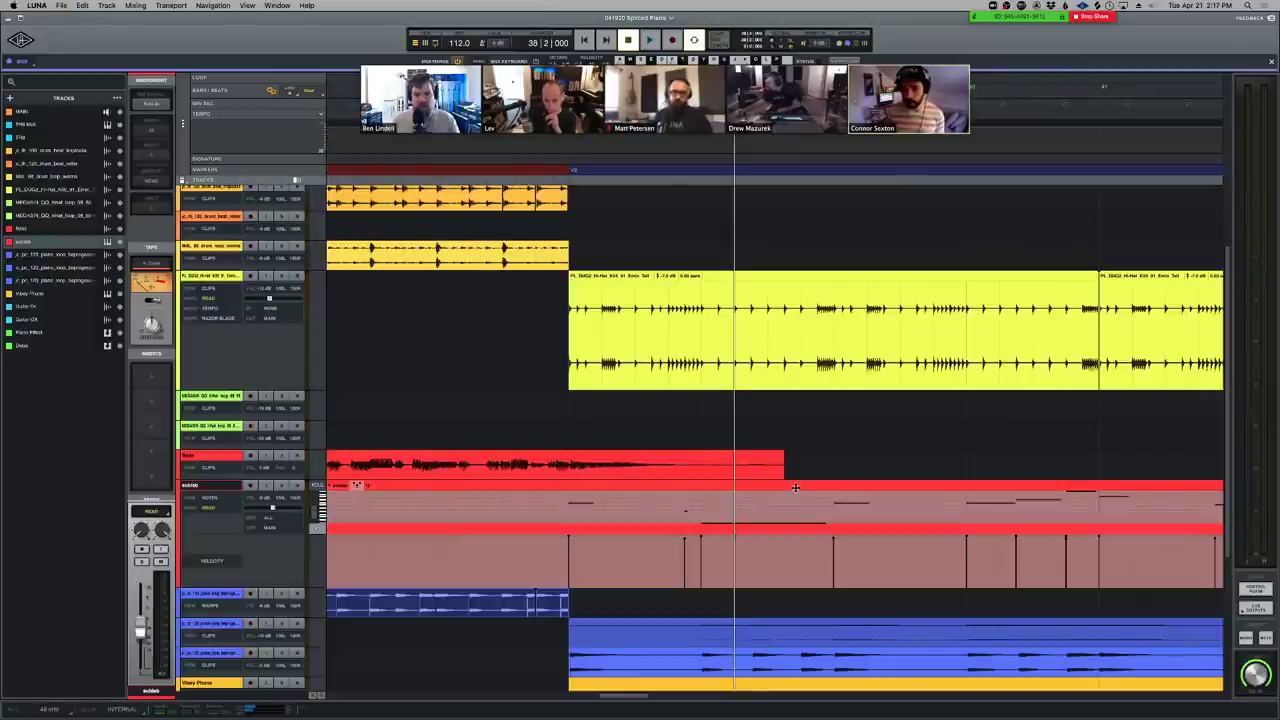
pyautogui.click(795, 488)
pyautogui.click(736, 500)
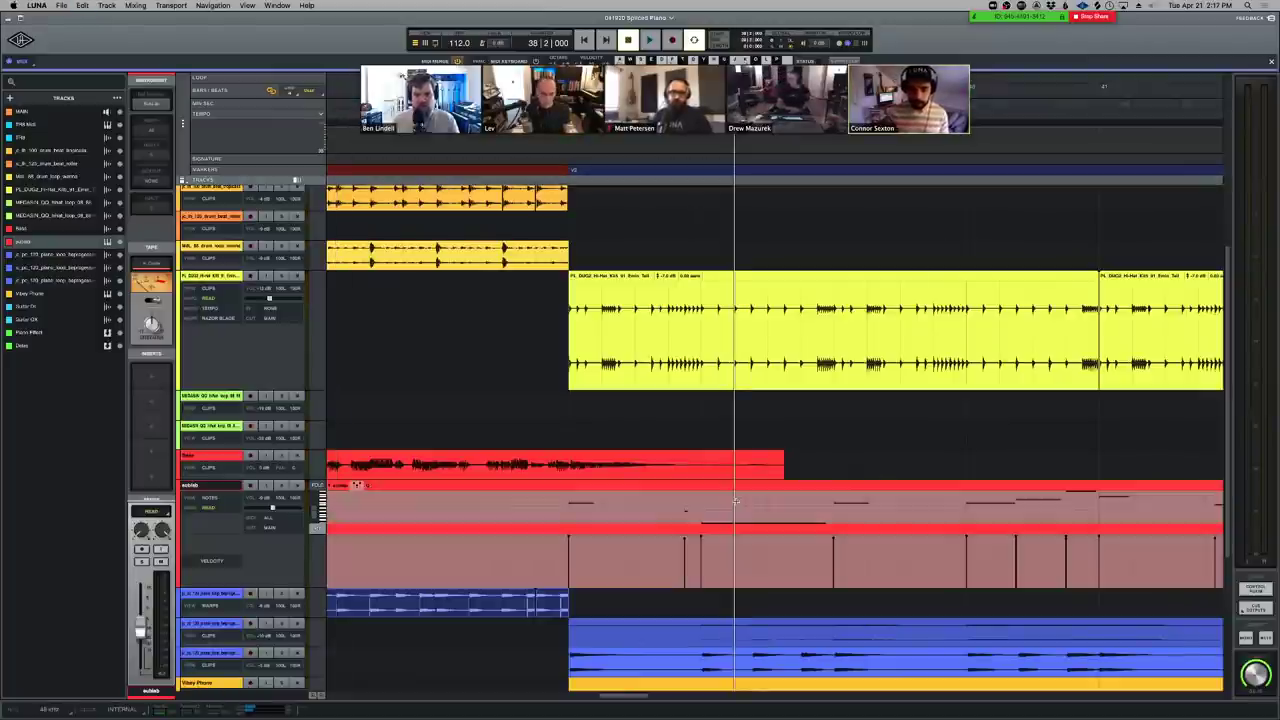
pyautogui.click(755, 487)
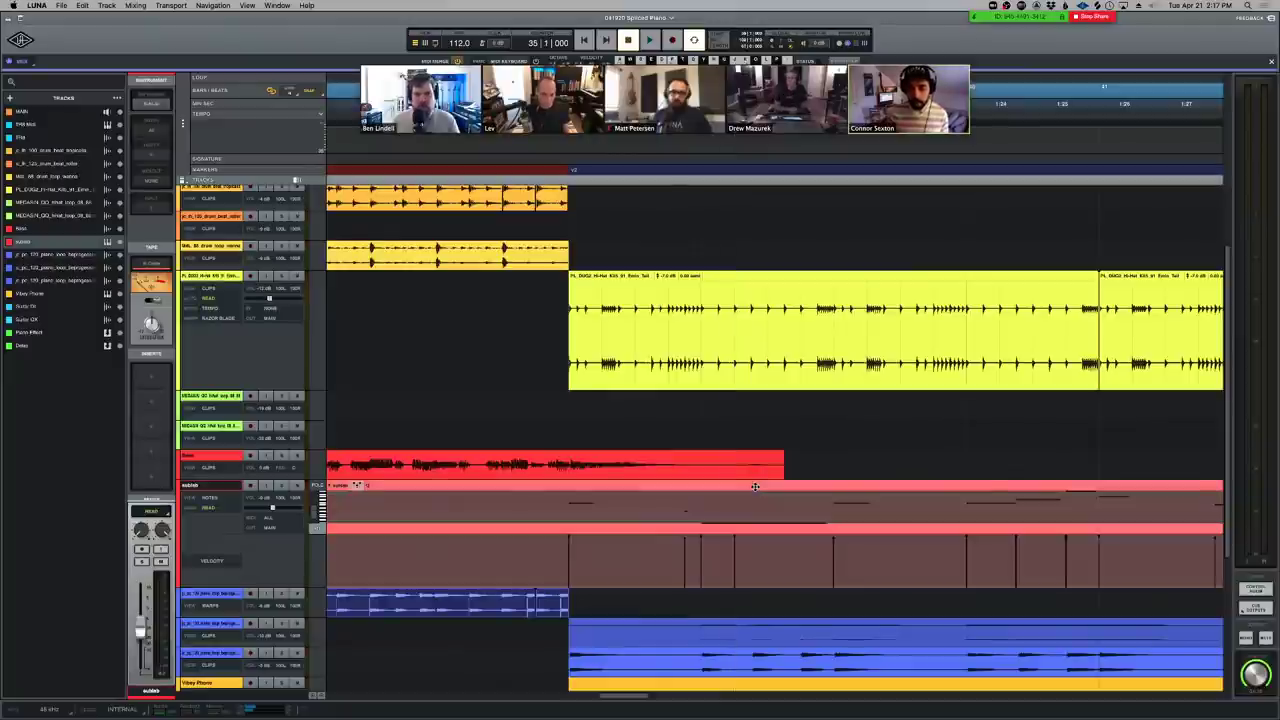
pyautogui.click(735, 508)
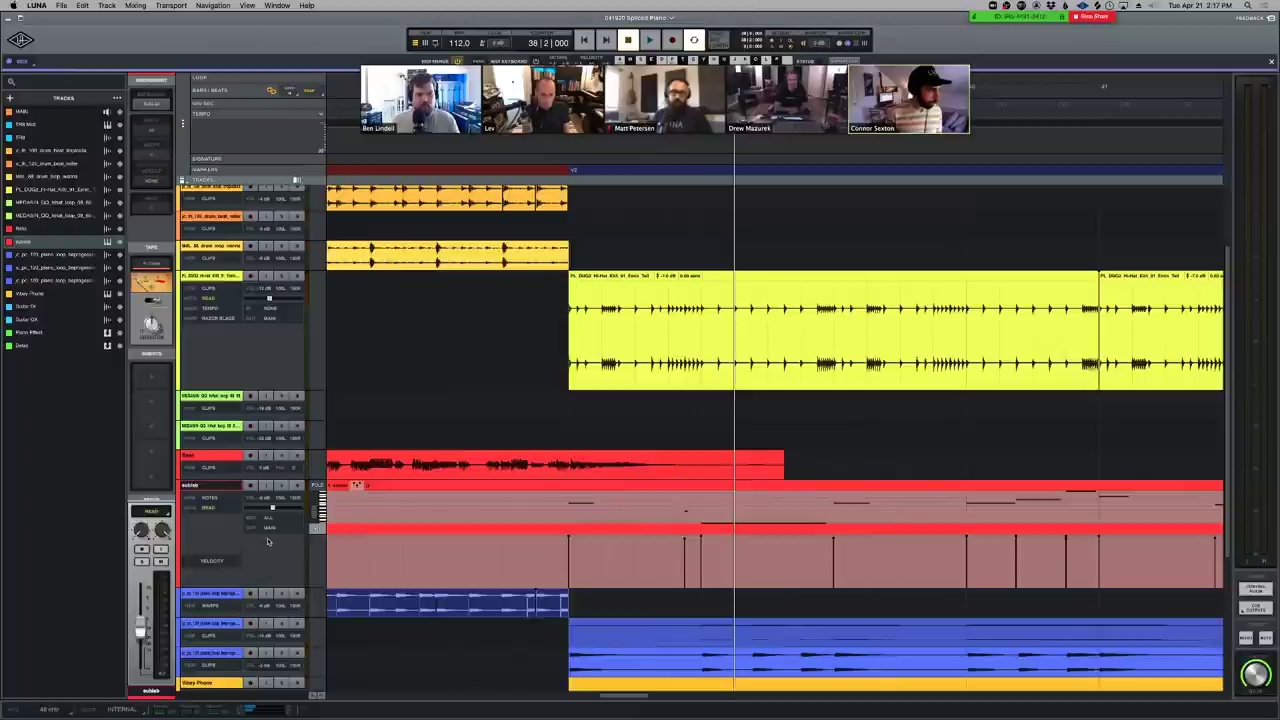
pyautogui.press('z')
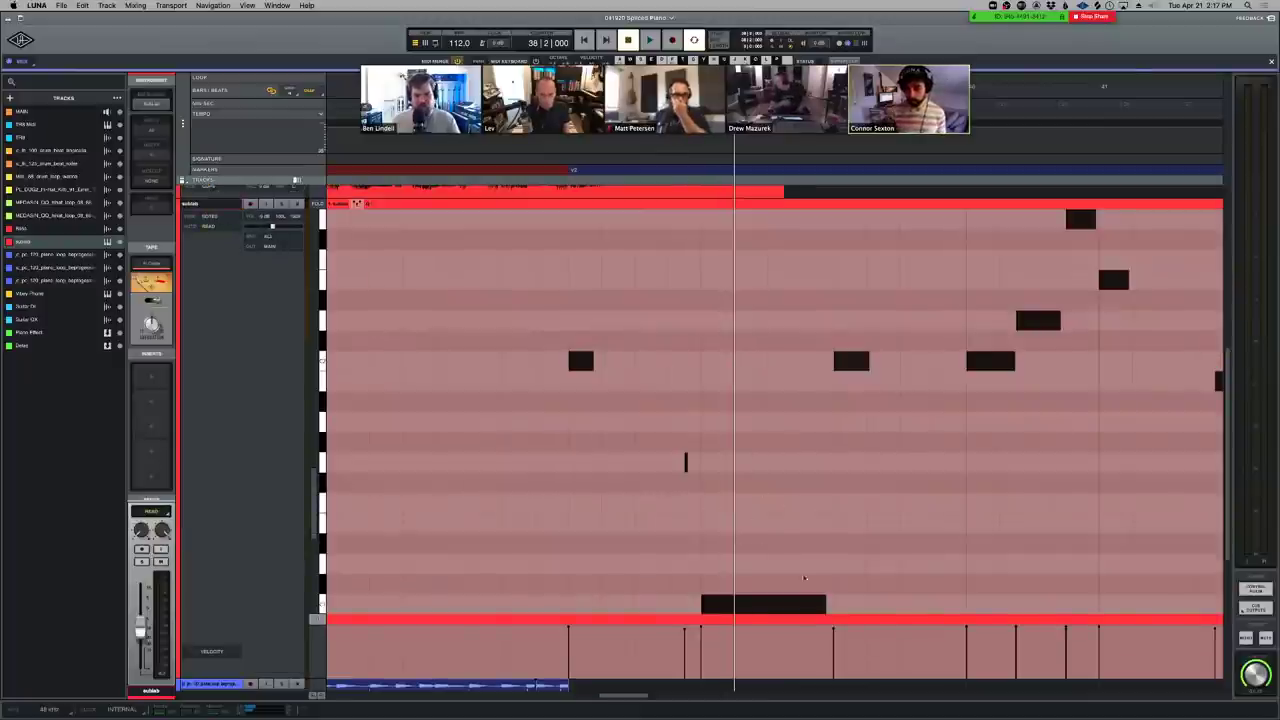
# Try separating the sublab MIDI clip over the range from 38|3|000 to bar 39
pyautogui.click(753, 577)
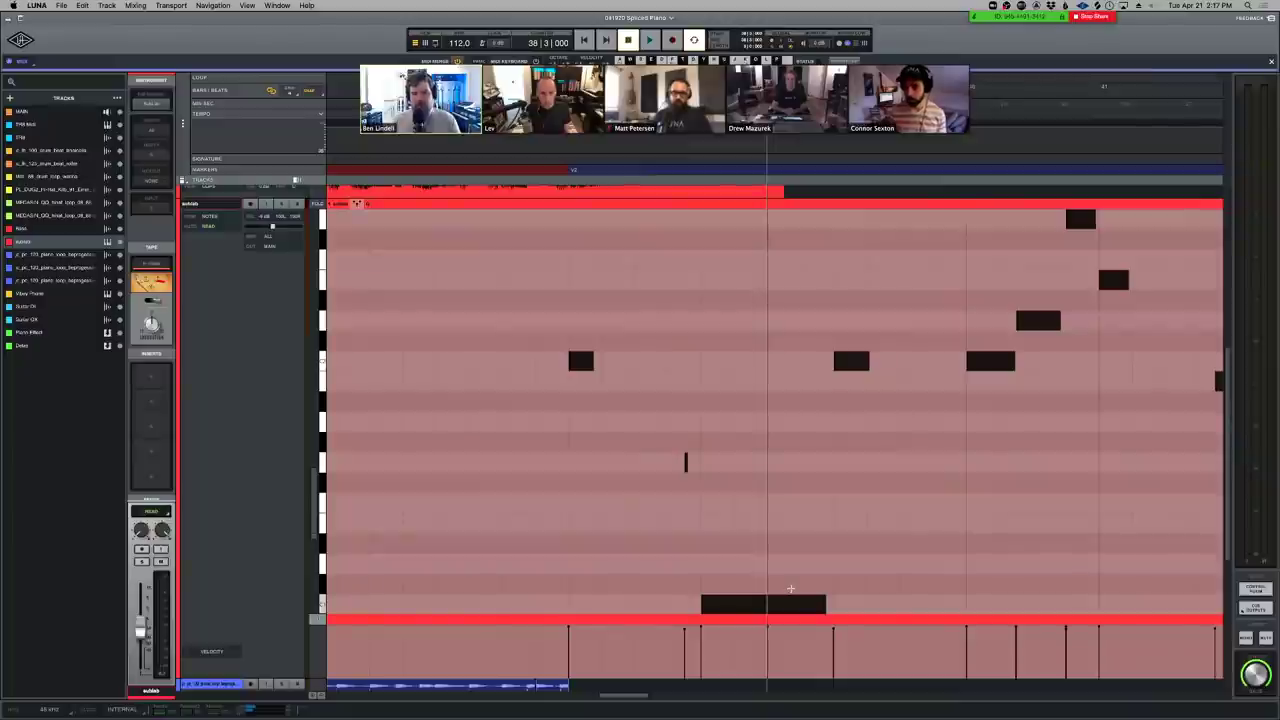
pyautogui.press('s')
pyautogui.moveTo(797, 600)
pyautogui.mouseDown()
pyautogui.moveTo(839, 601)
pyautogui.moveTo(805, 603)
pyautogui.mouseUp()
pyautogui.click(747, 572)
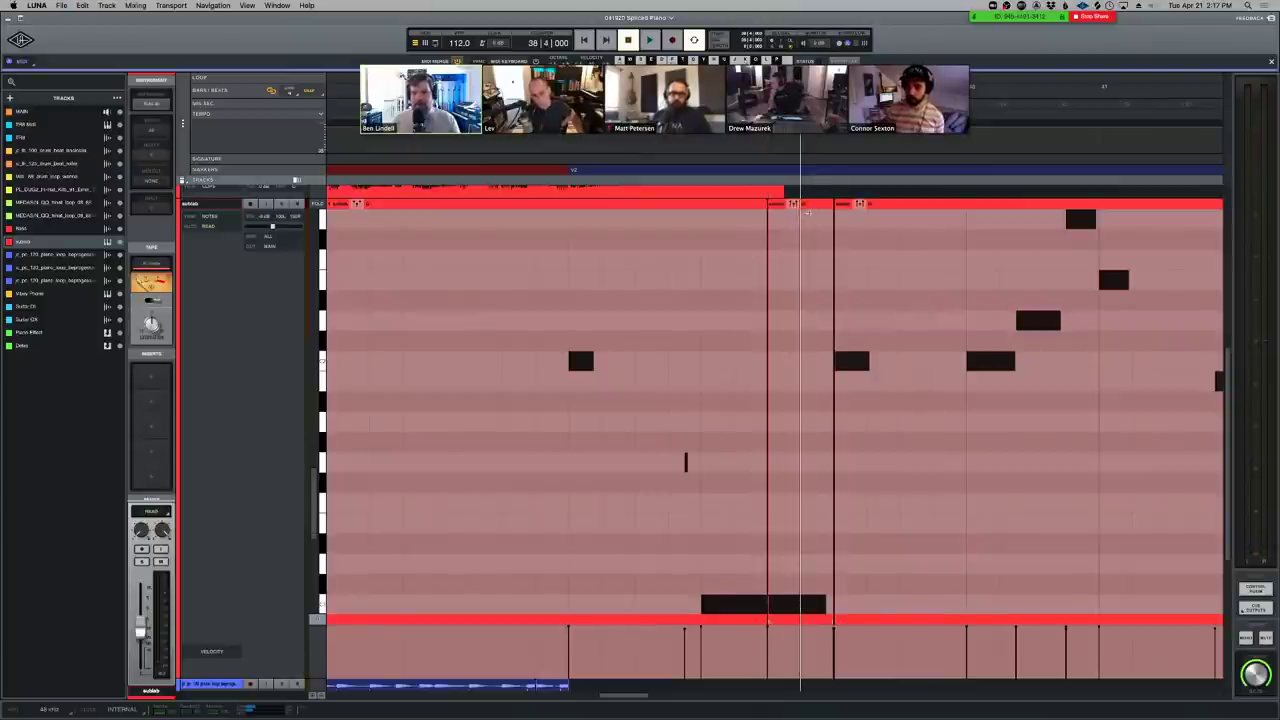
# Undo the clip separation, try splitting the long low note at 38|3|000, and undo the note split
pyautogui.click(762, 600)
pyautogui.click(762, 600)
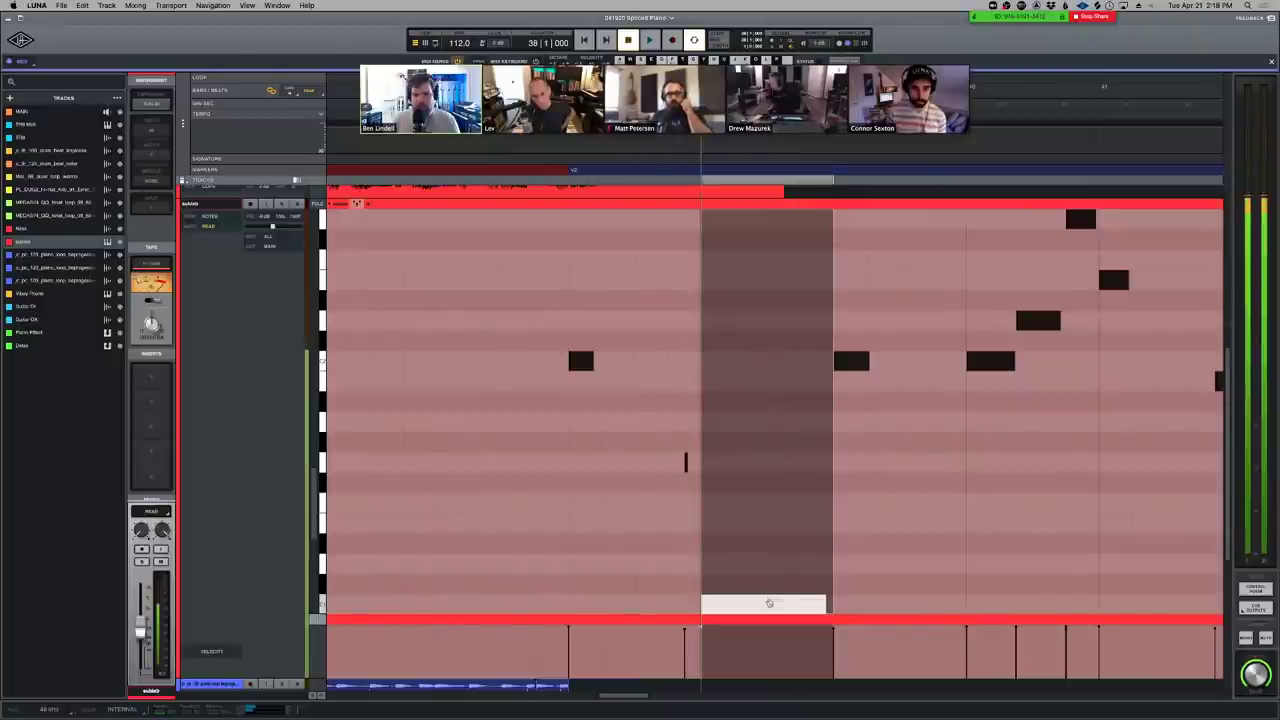
pyautogui.click(762, 600)
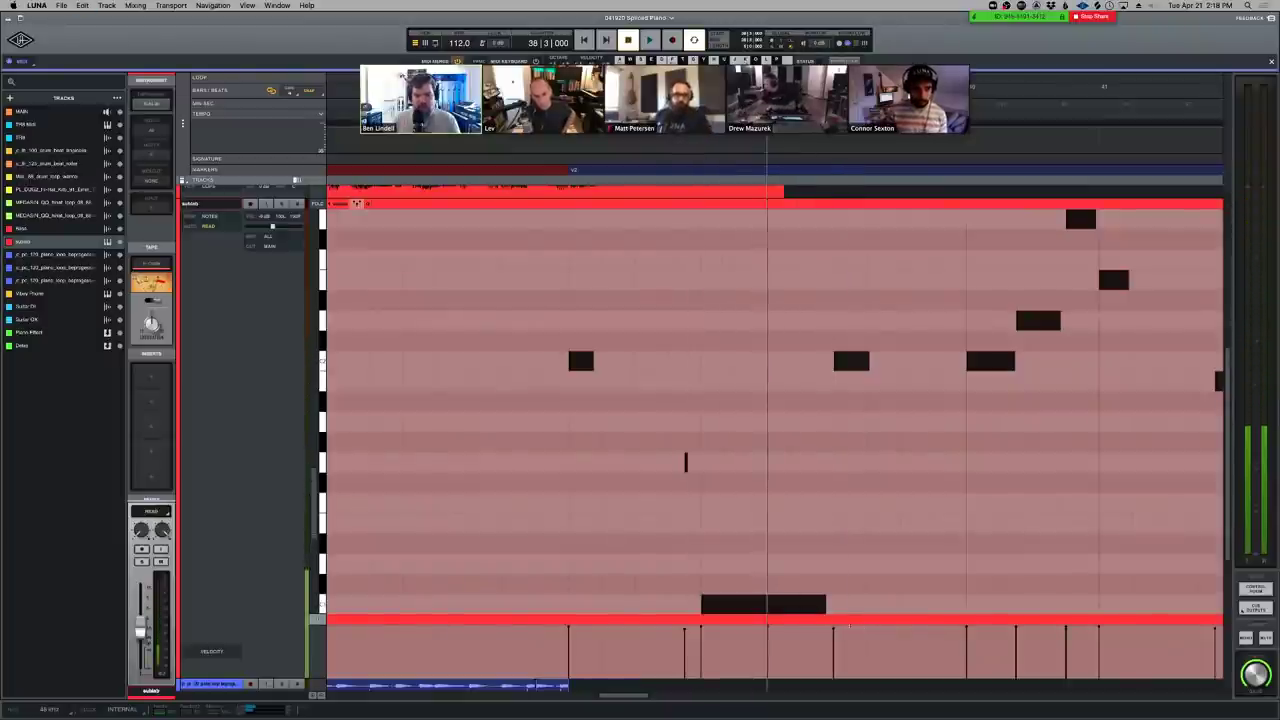
pyautogui.moveTo(806, 605); pyautogui.dragTo(873, 605)
pyautogui.hotkey('ctrl', 'z')
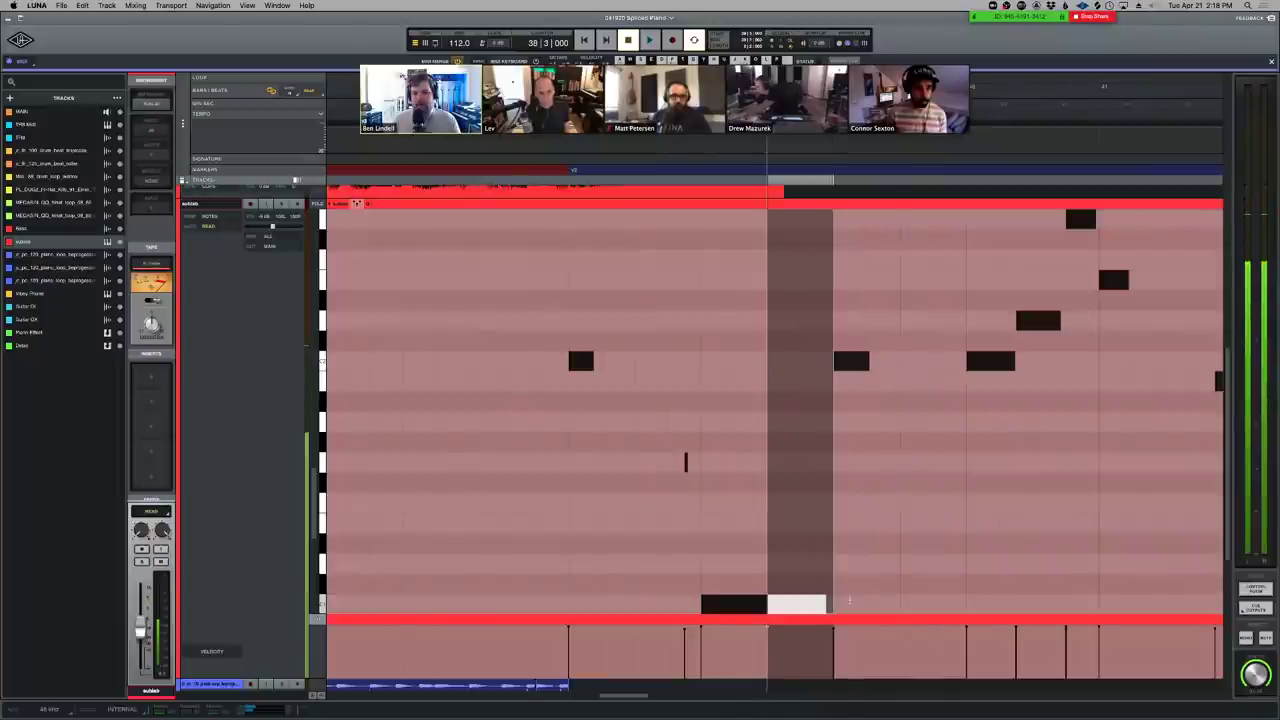
pyautogui.hotkey('ctrl', 'z')
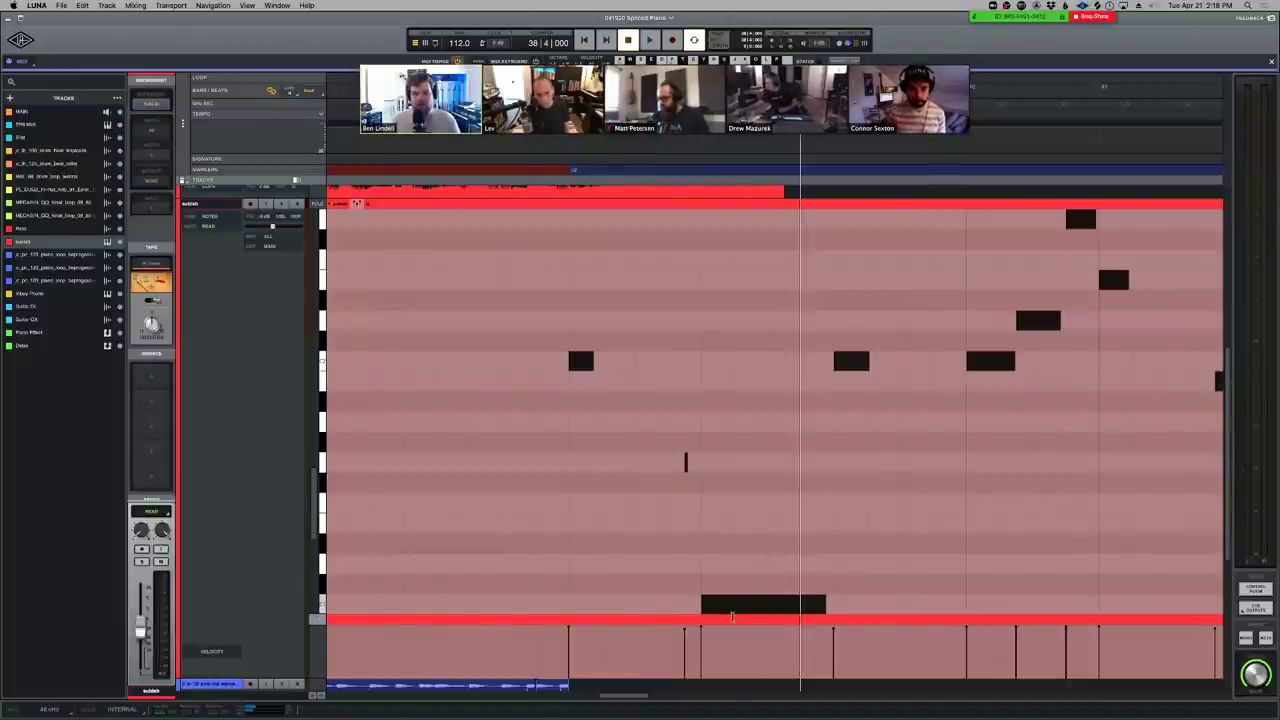
# Try deleting the range from 38|2|000 to 38|3|000 in the sublab clip, select the note piece after the gap, and undo the deletion
pyautogui.moveTo(733, 610); pyautogui.dragTo(766, 620)
pyautogui.press('Delete')
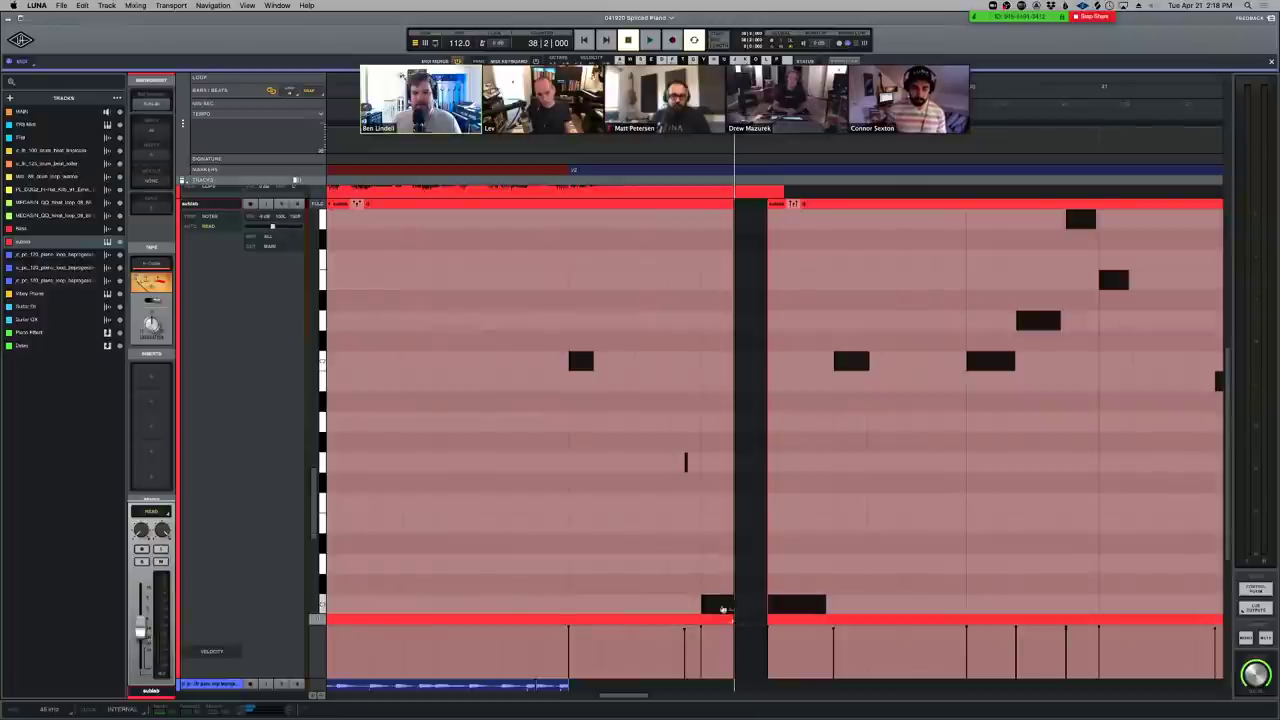
pyautogui.click(803, 605)
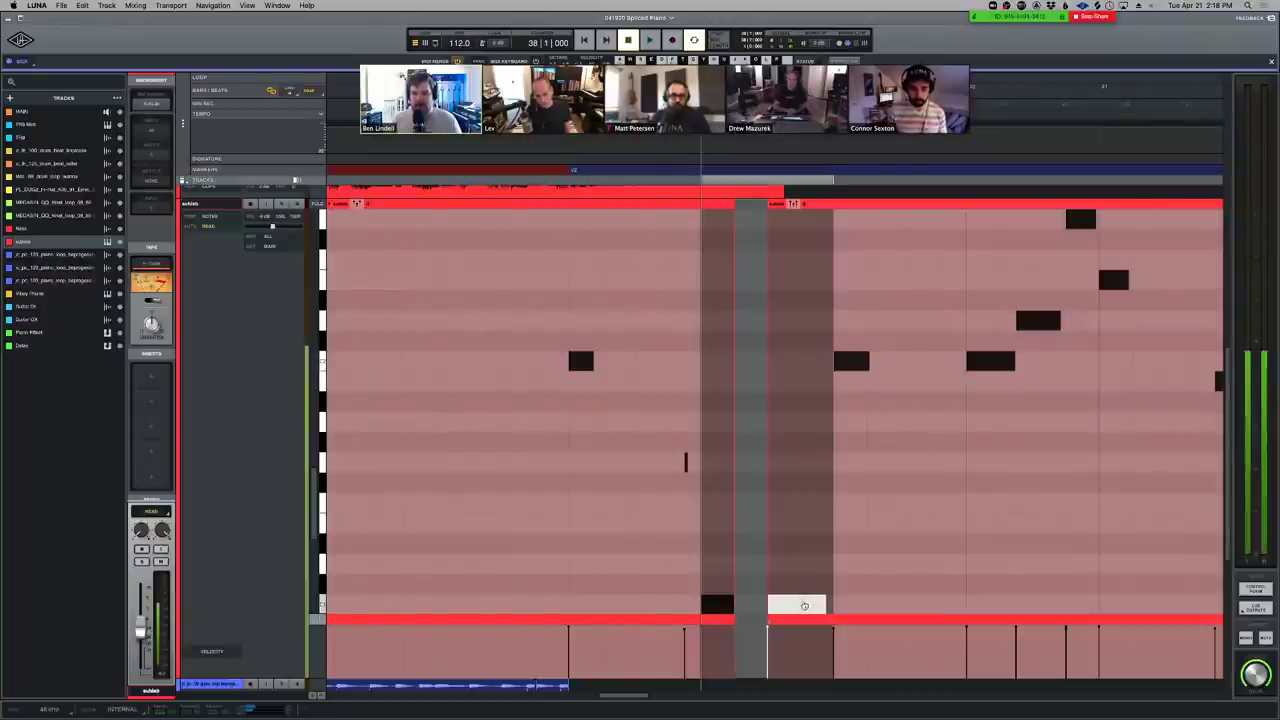
pyautogui.click(745, 593)
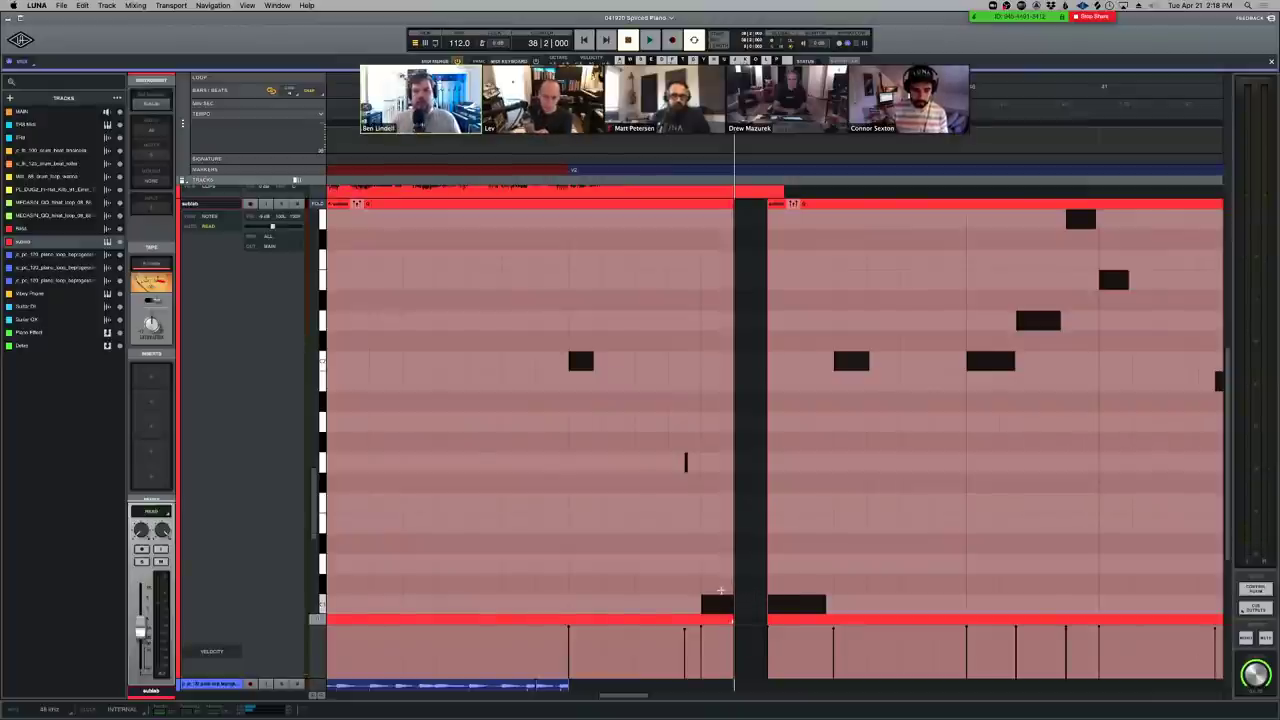
pyautogui.press('super+z')
pyautogui.click(780, 536)
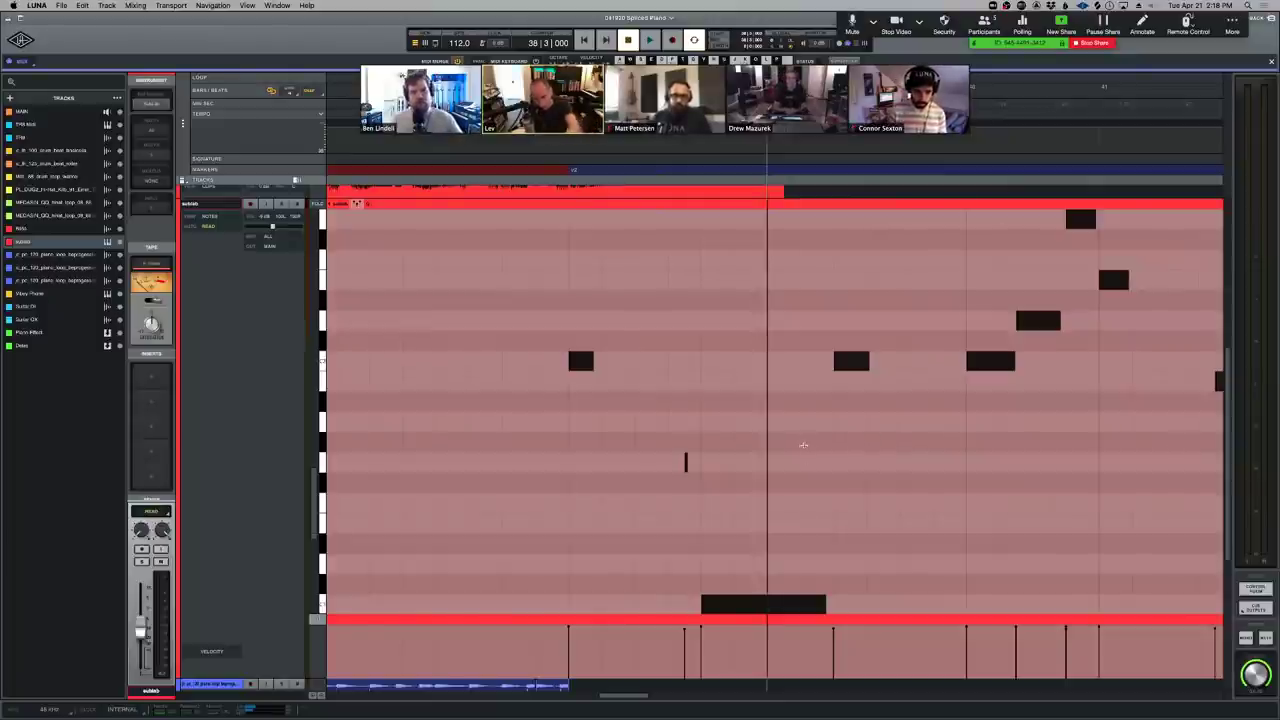
# Select the range from 38|2|000 to 38|3|000 across the sublab clip, and clear the selection with the cursor at 38|2|000
pyautogui.moveTo(738, 623); pyautogui.dragTo(773, 622)
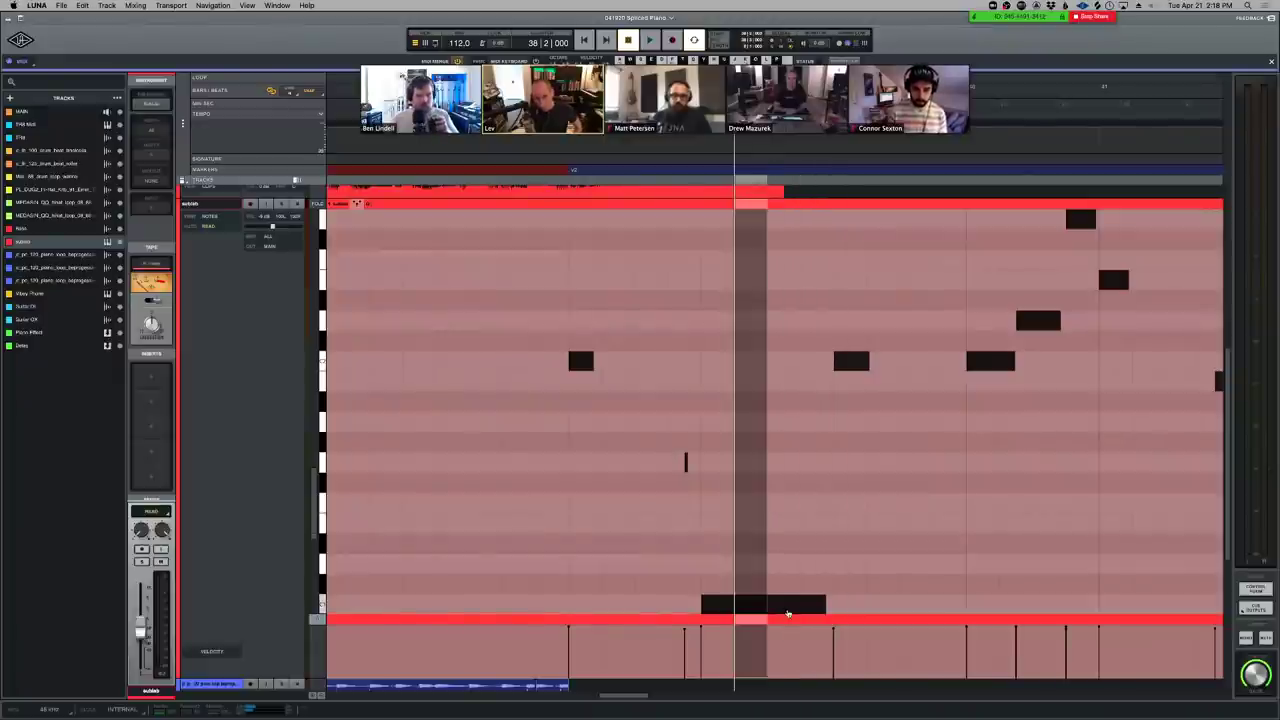
pyautogui.moveTo(789, 621); pyautogui.dragTo(744, 622)
pyautogui.click(762, 604)
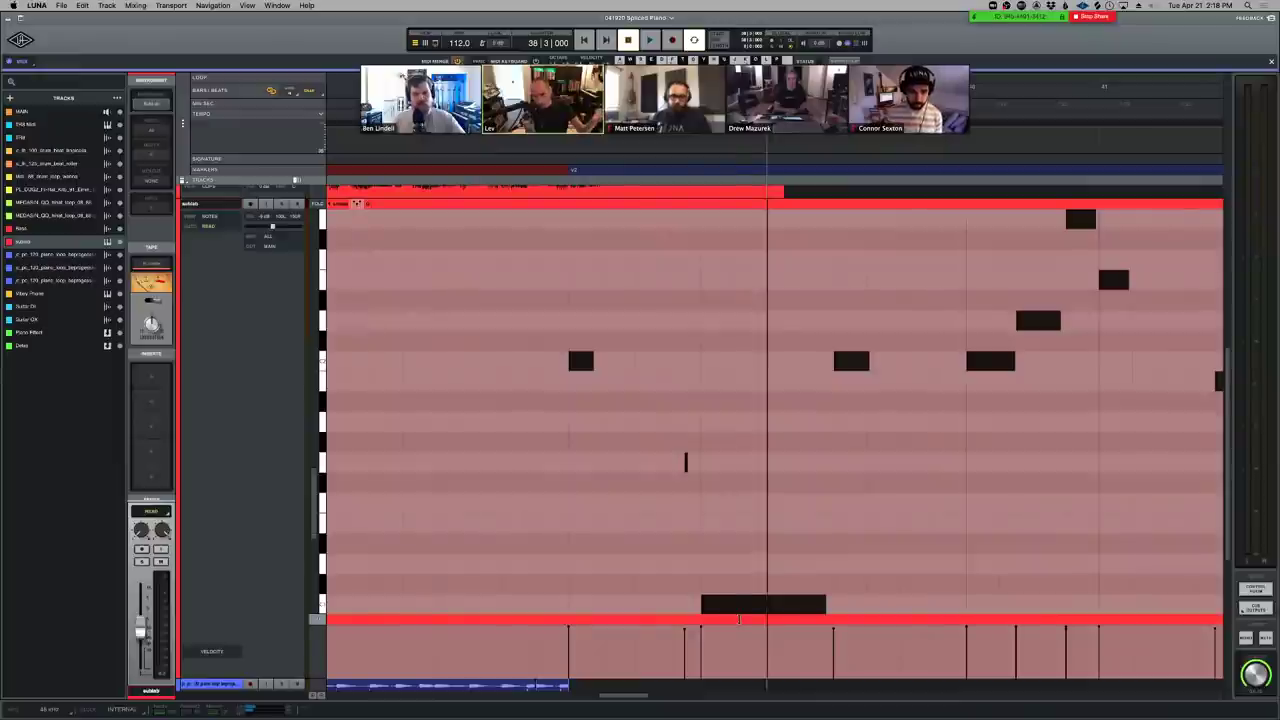
pyautogui.moveTo(766, 167); pyautogui.dragTo(734, 167)
pyautogui.click(749, 167)
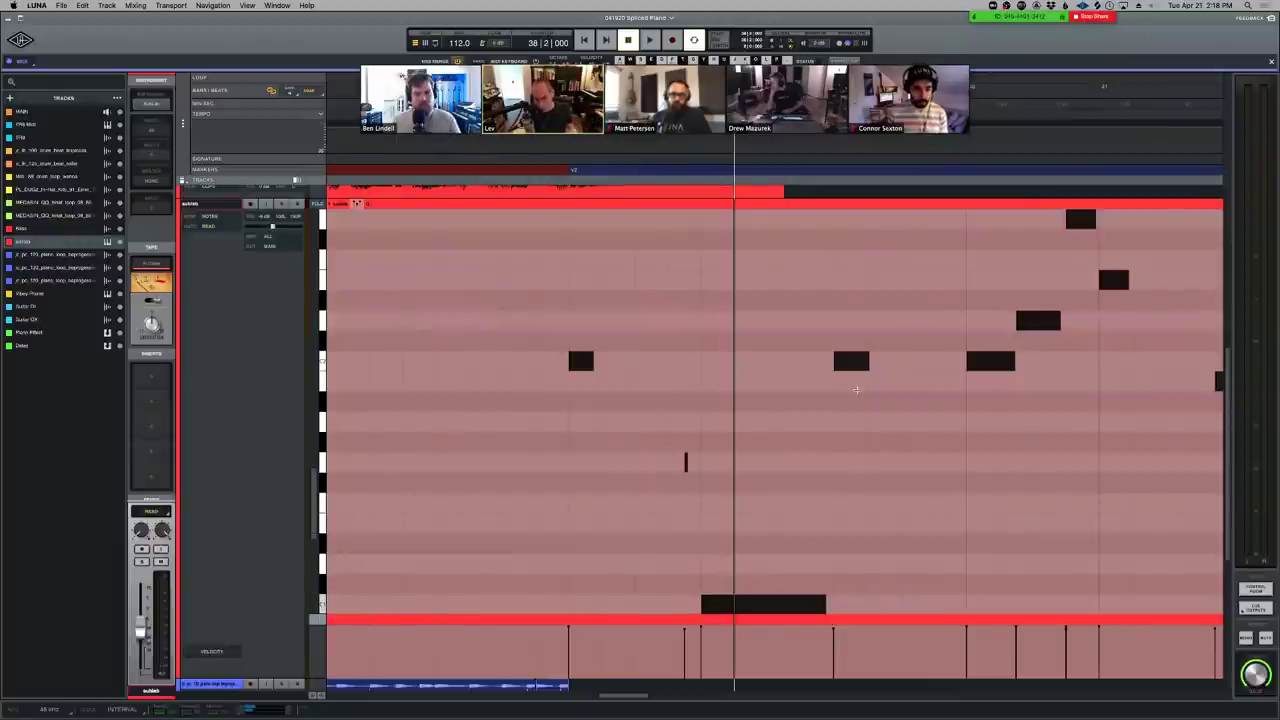
# Switch the sublab track's view from Notes to Clips, step to the Mute view, and return to Clips
pyautogui.press('z')
pyautogui.press('z')
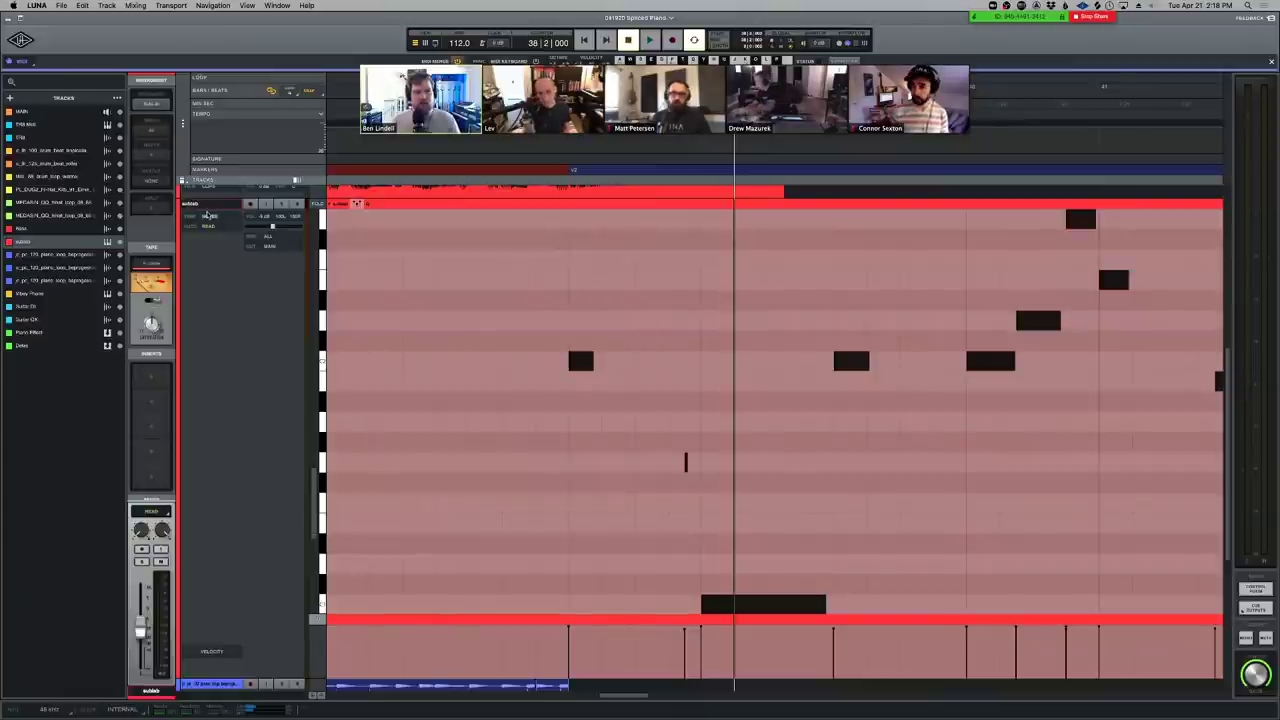
pyautogui.press('Tab')
pyautogui.click(857, 446)
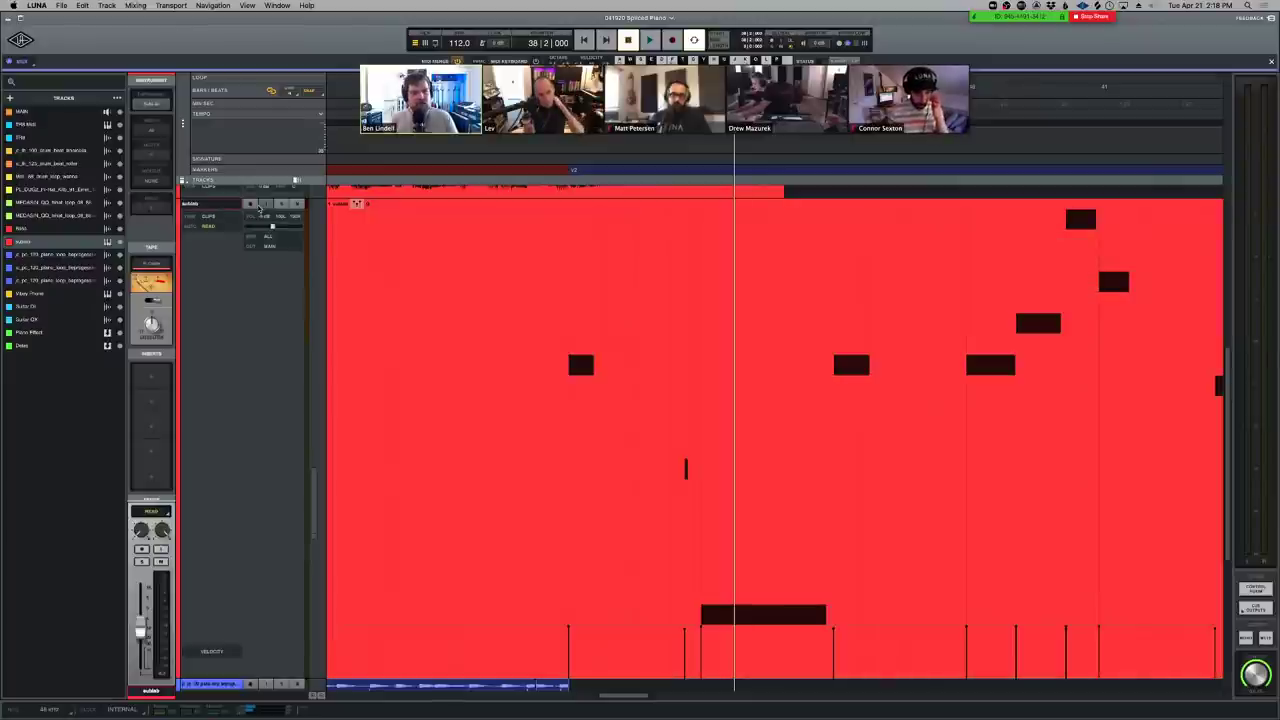
pyautogui.press('Tab')
pyautogui.press('Tab')
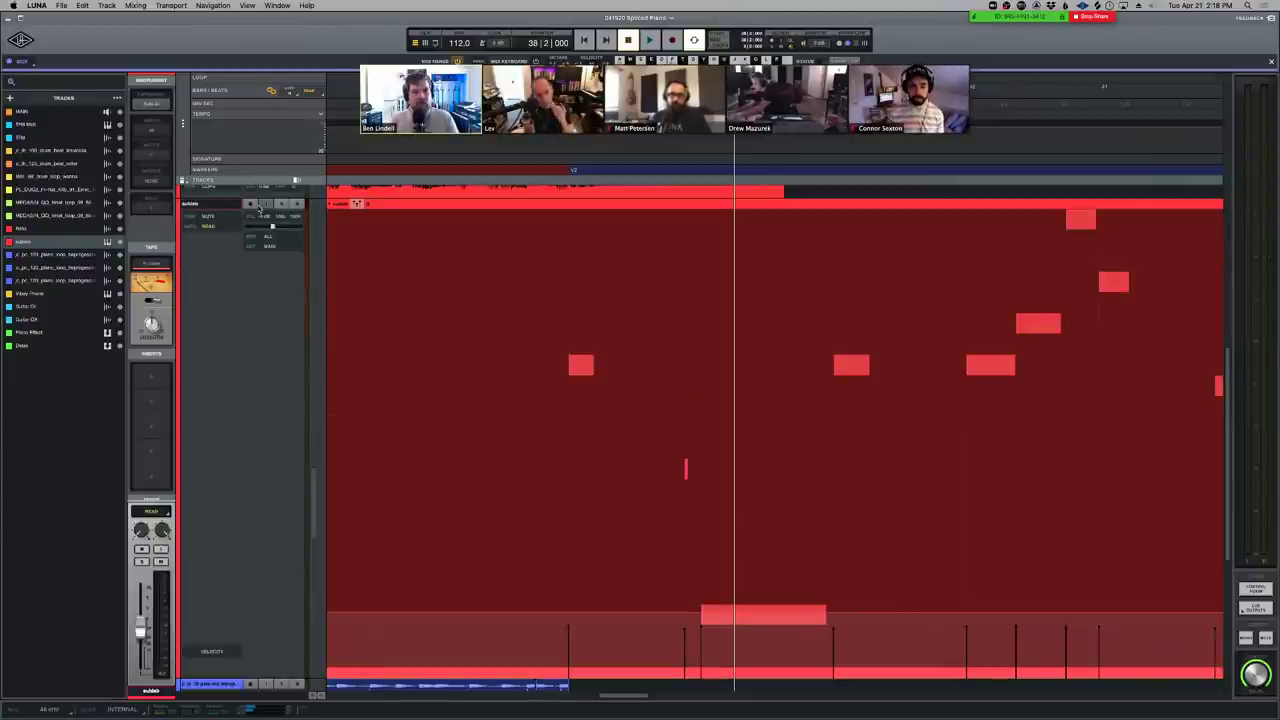
pyautogui.press('Tab')
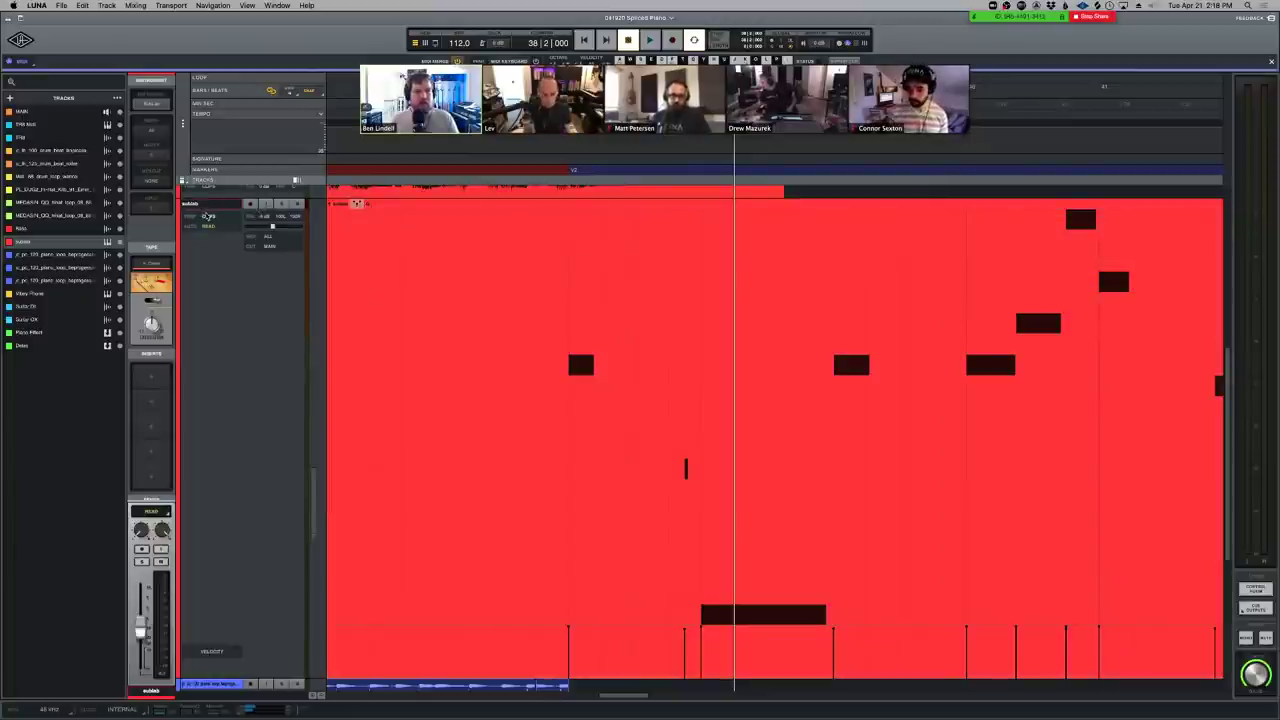
# Open the list of available views for the sublab track and set the track's view to Notes
pyautogui.click(207, 216)
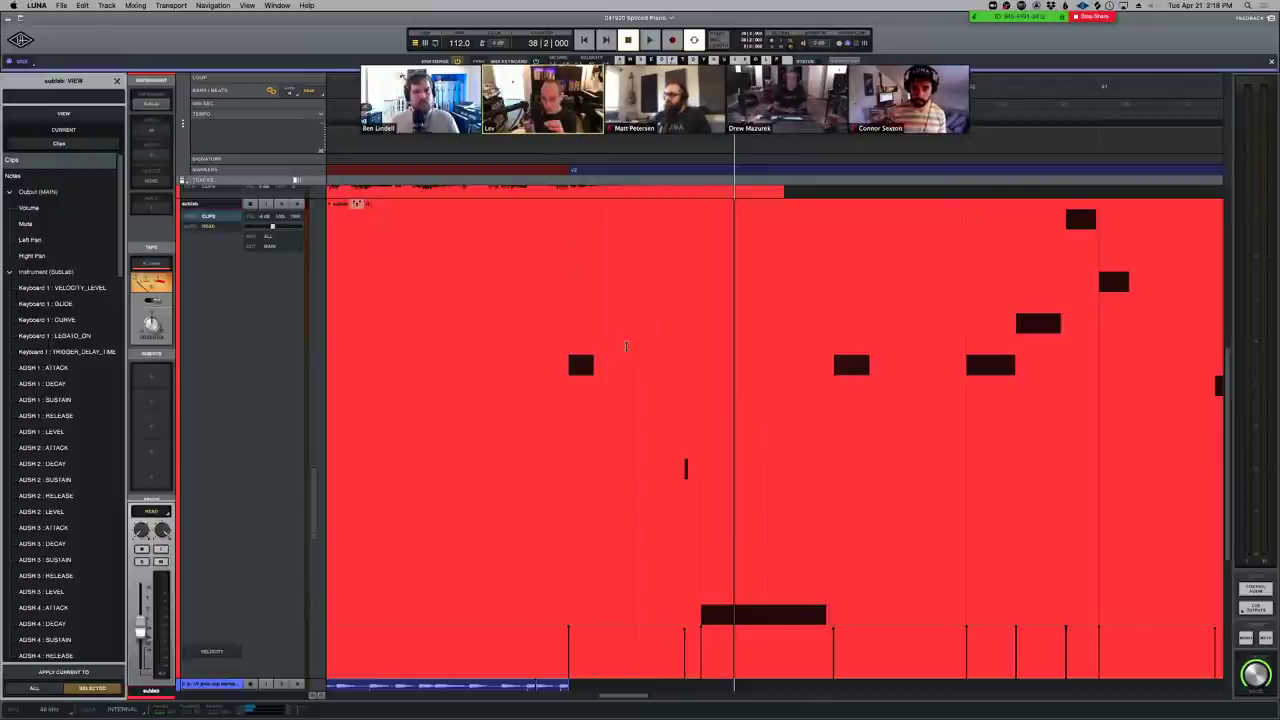
pyautogui.write('-')
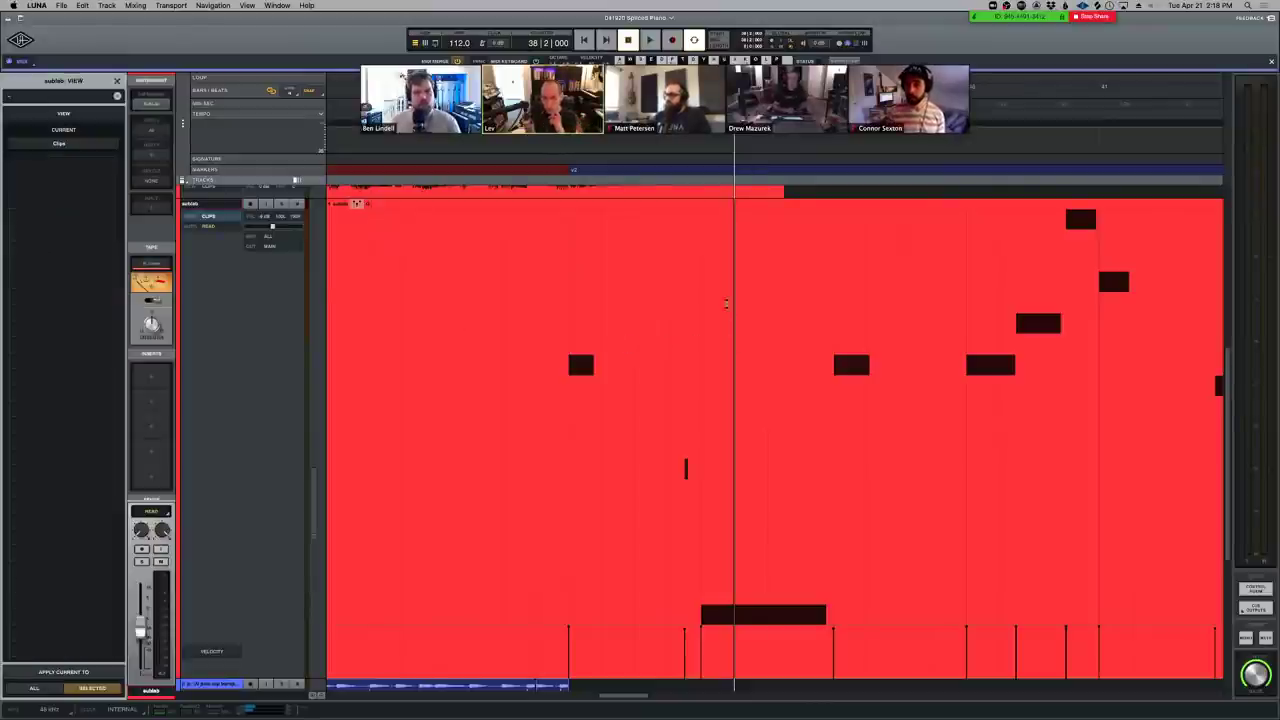
pyautogui.write('n')
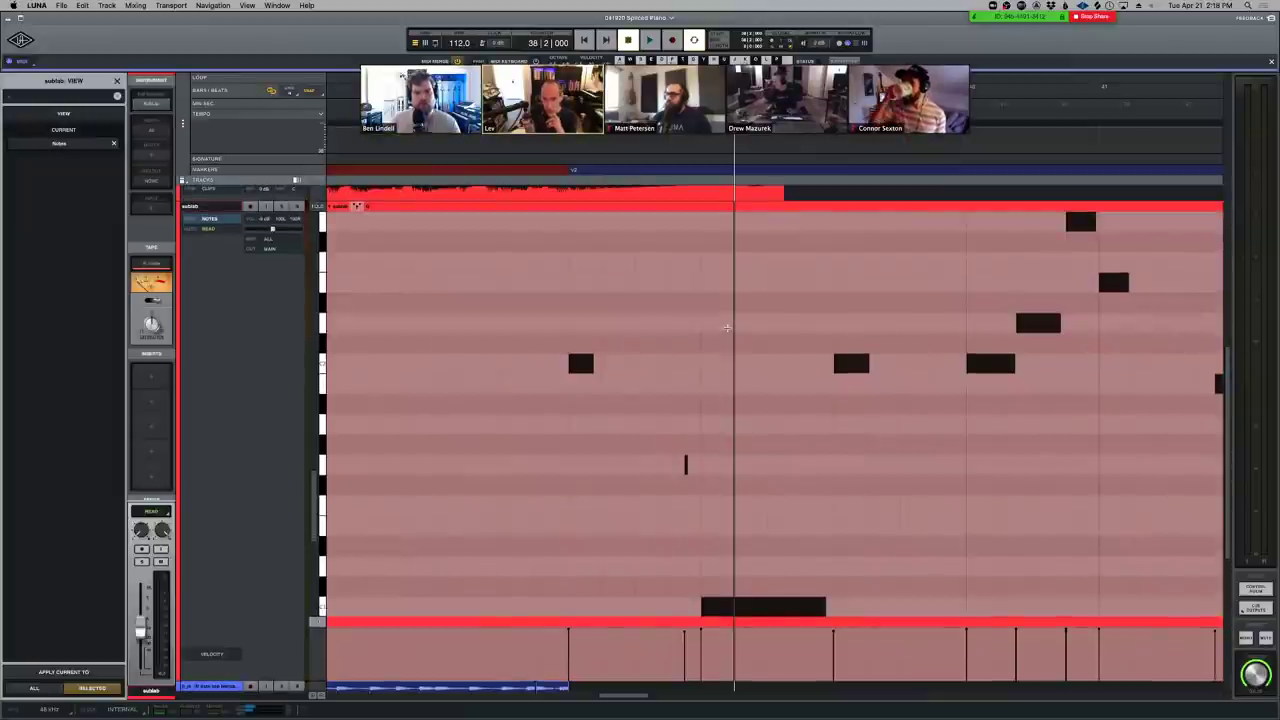
pyautogui.scroll(3, 700, 315)
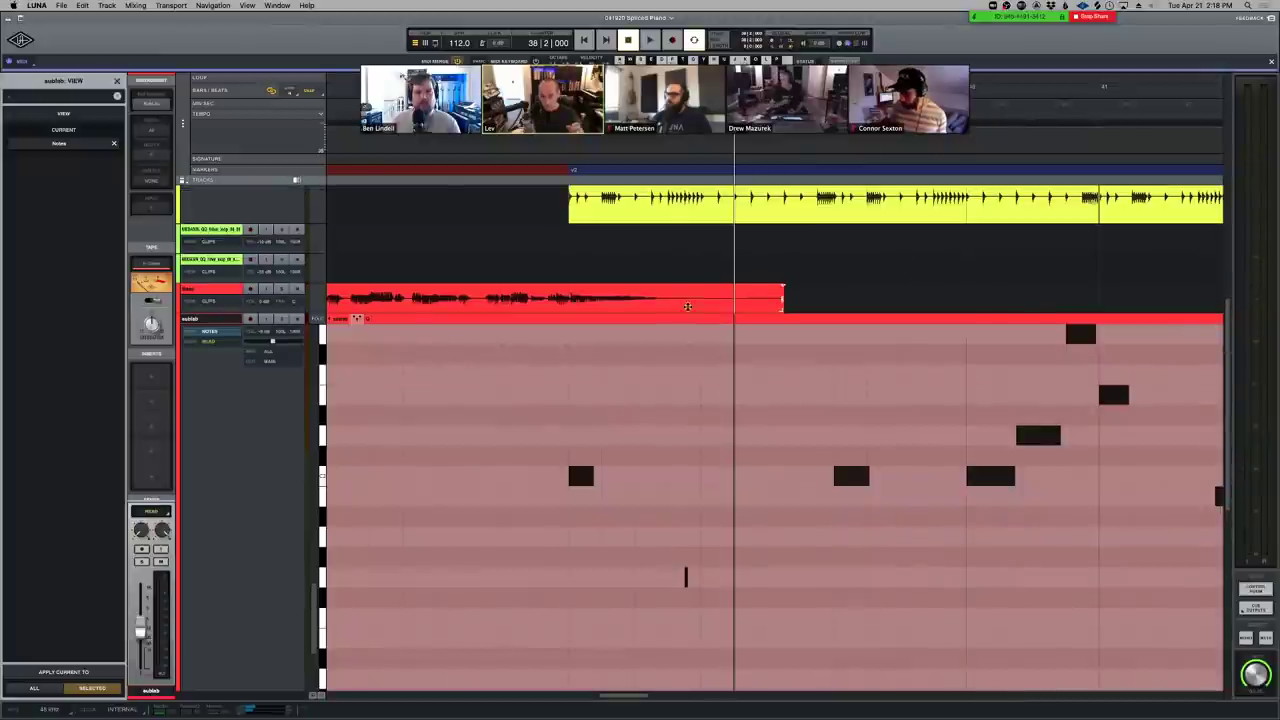
# Place the cursor at 37|1|000 in the Bass clip and toggle the track between the Clips and Volume views, ending on Clips
pyautogui.click(688, 306)
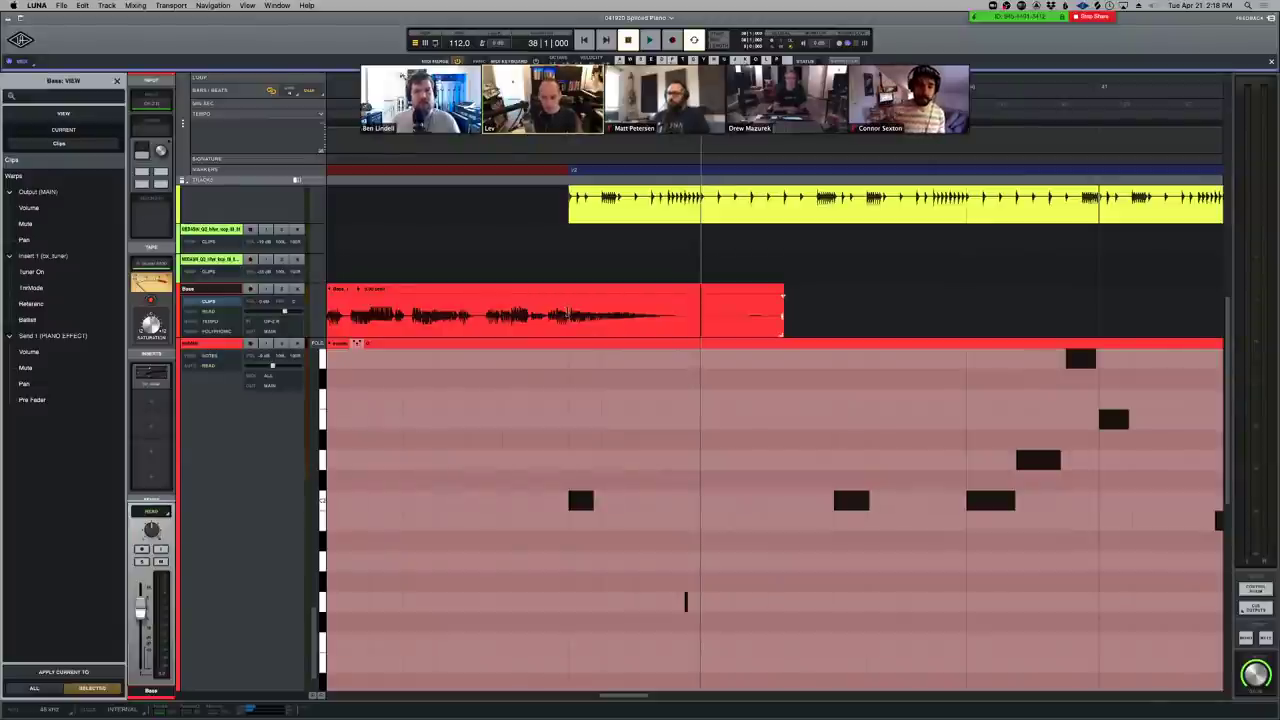
pyautogui.click(567, 311)
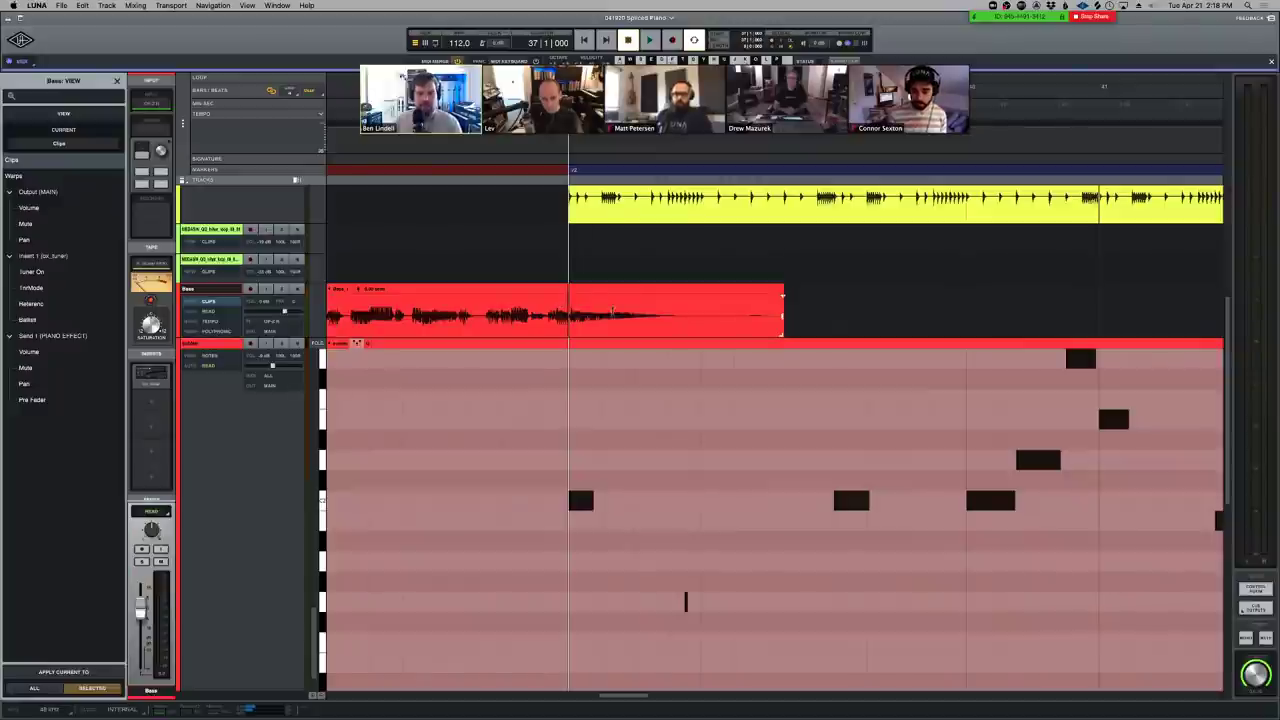
pyautogui.hotkey('ctrl', '-')
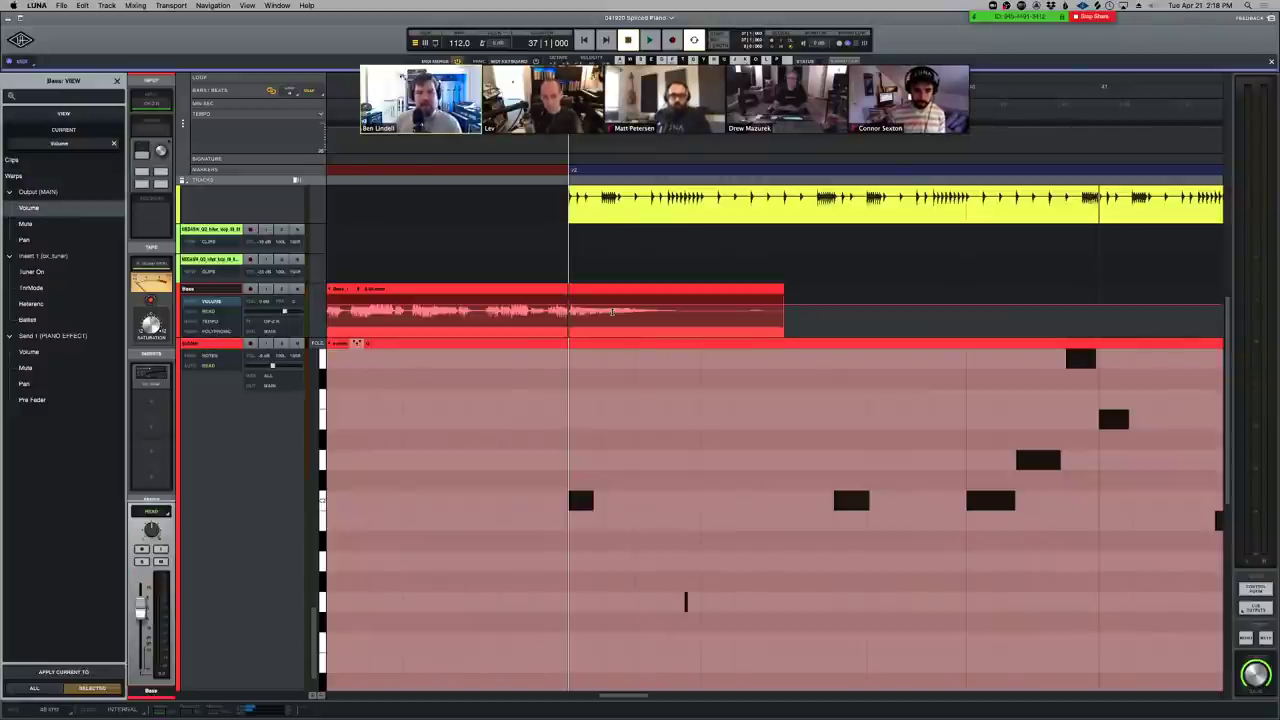
pyautogui.hotkey('ctrl', '-')
pyautogui.hotkey('ctrl', '-')
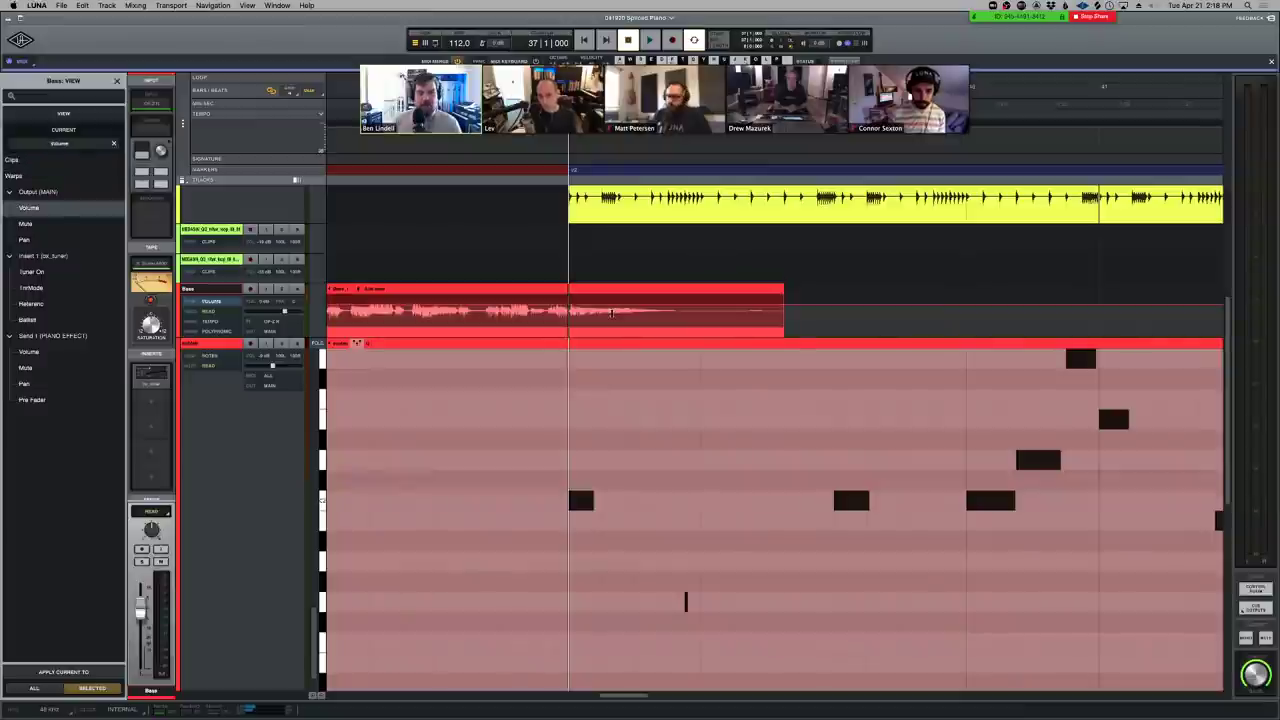
pyautogui.hotkey('ctrl', '-')
pyautogui.hotkey('ctrl', '-')
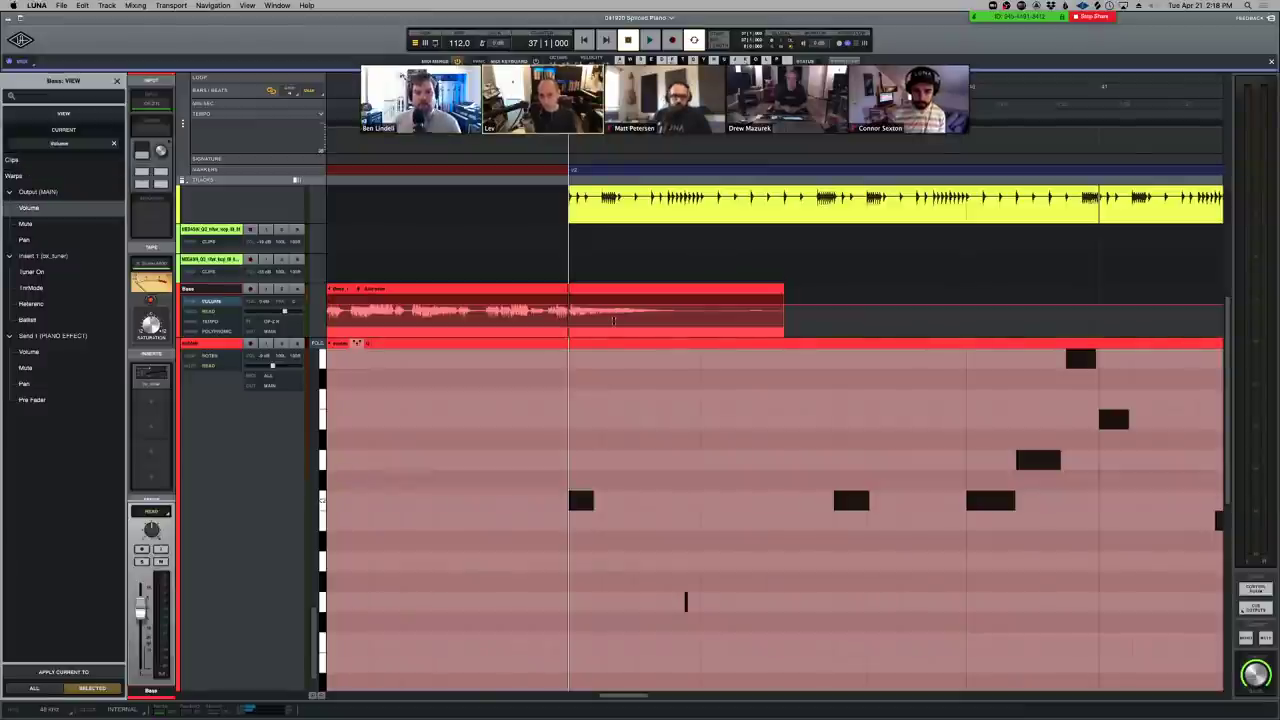
pyautogui.hotkey('ctrl', '-')
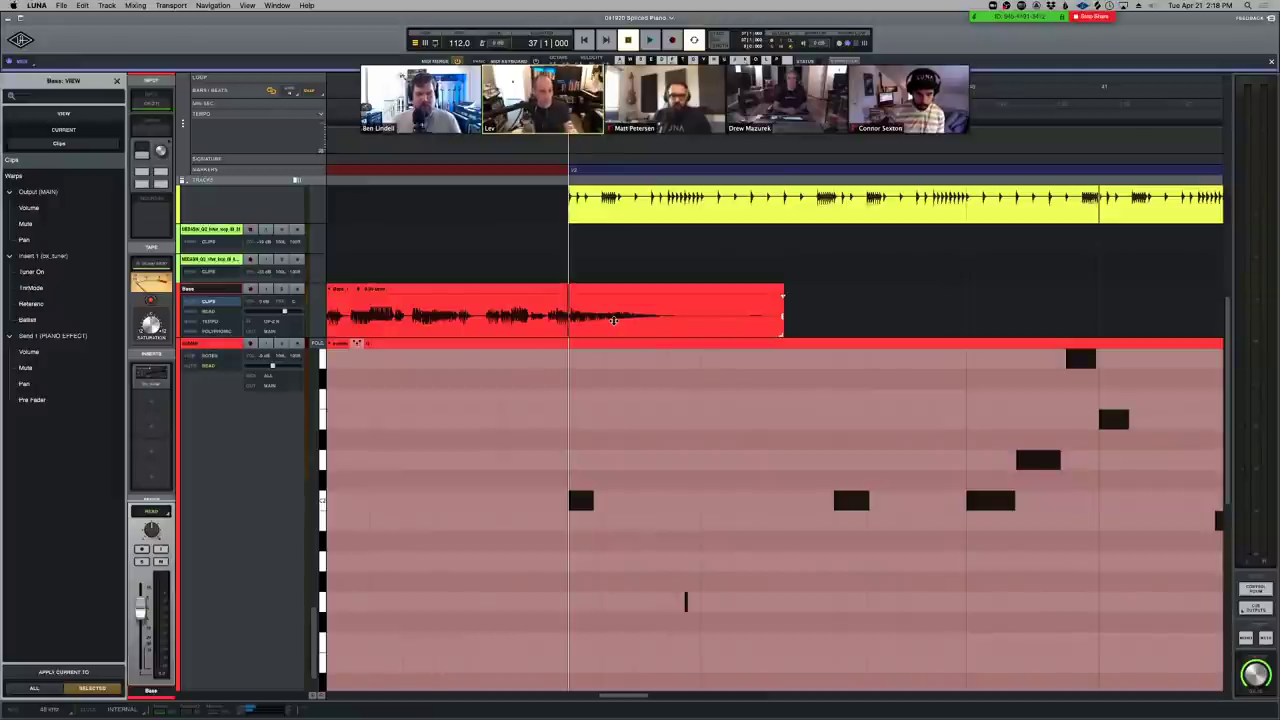
# Select the entire sublab clip and show the full session arrangement with the sublab track at compact height
pyautogui.press('r')
pyautogui.click(752, 347)
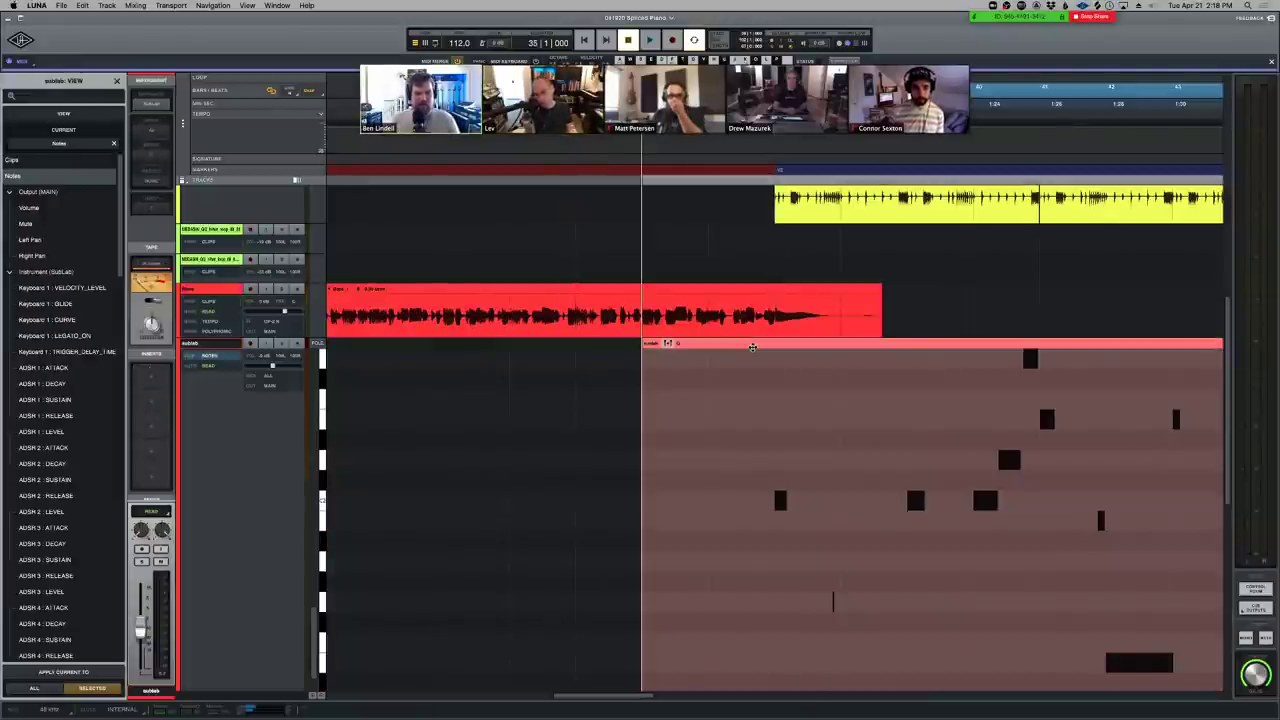
pyautogui.press('t')
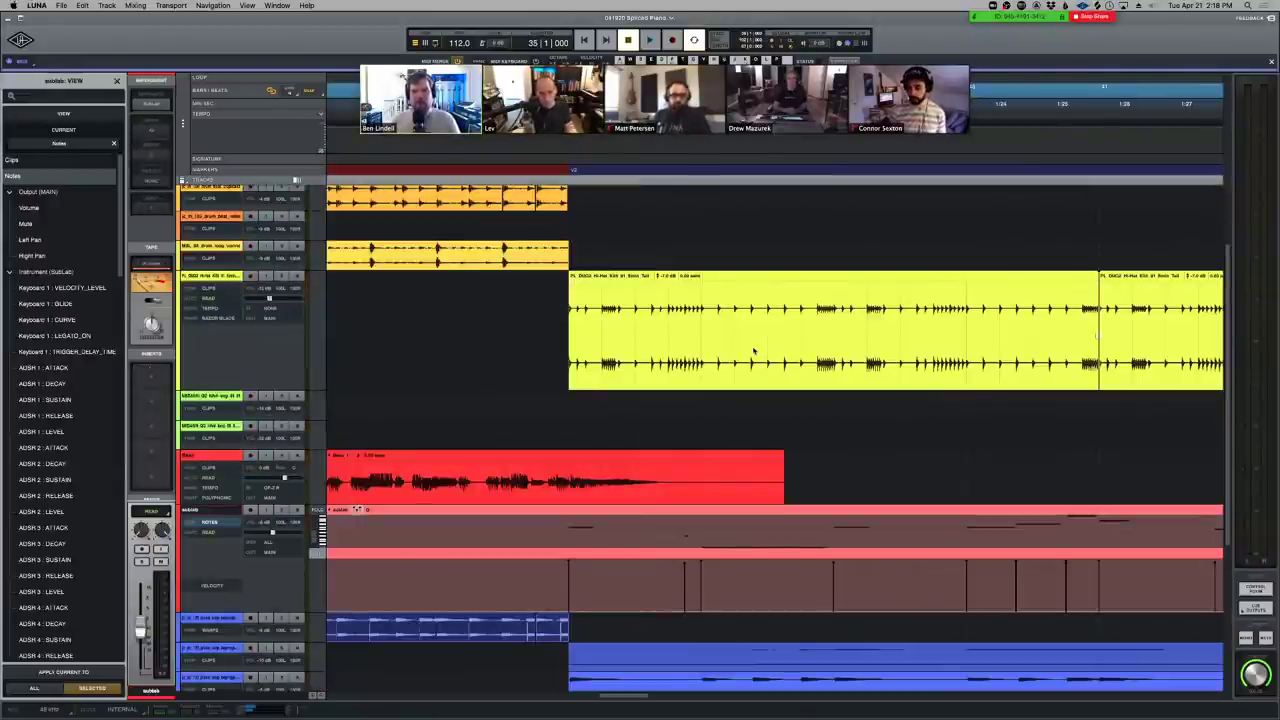
pyautogui.hotkey('alt', 'a')
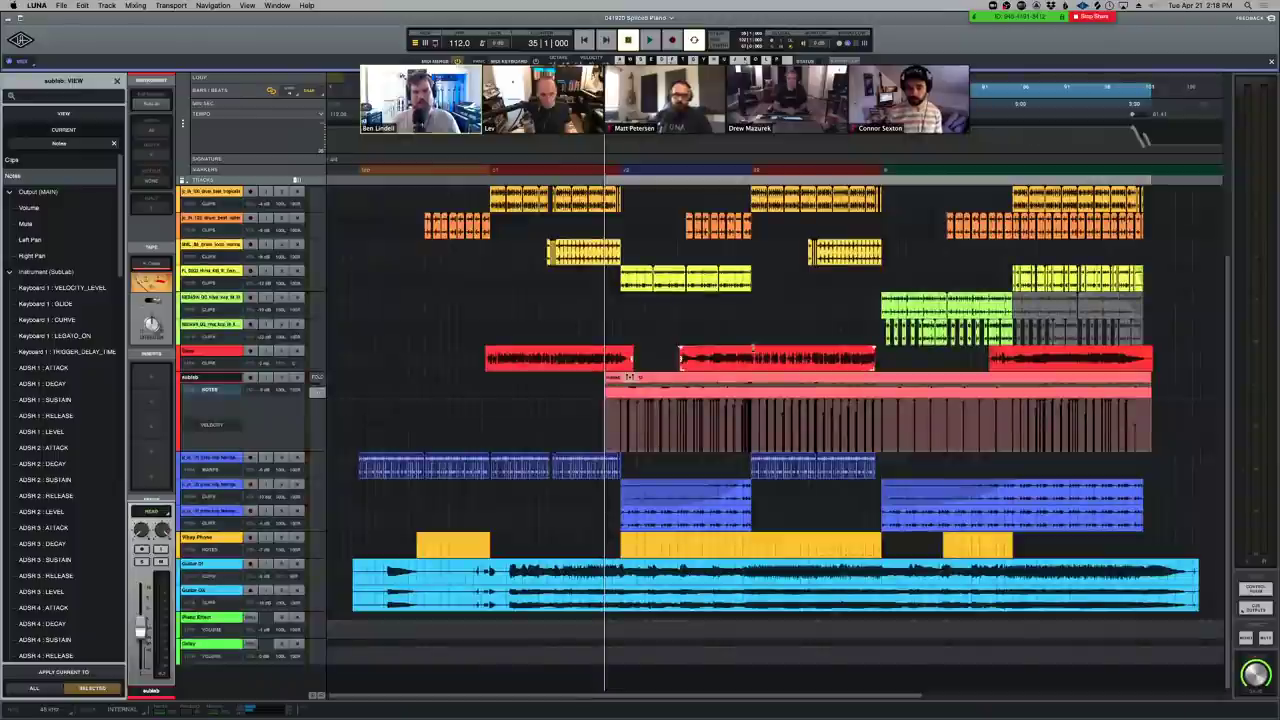
pyautogui.doubleClick(629, 377)
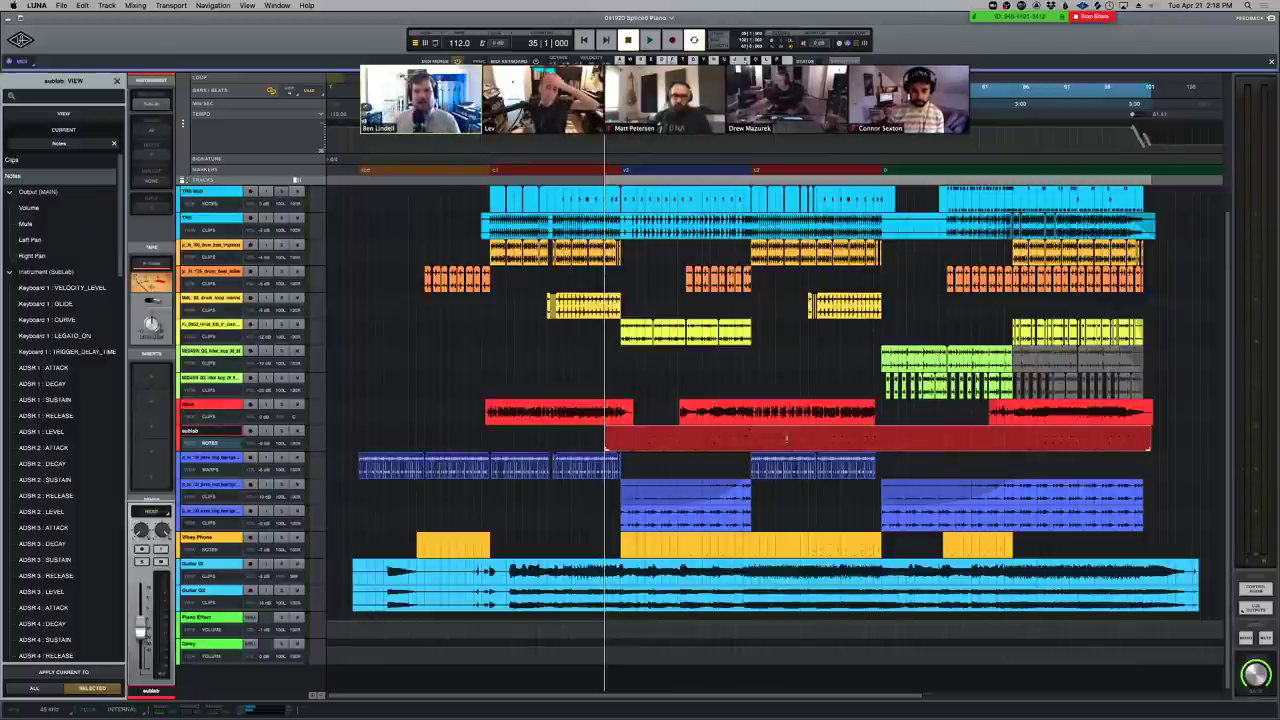
# Select a range starting at 46|4|000 across the Bass and sublab clips, and zoom to the selection
pyautogui.click(745, 426)
pyautogui.click(700, 418)
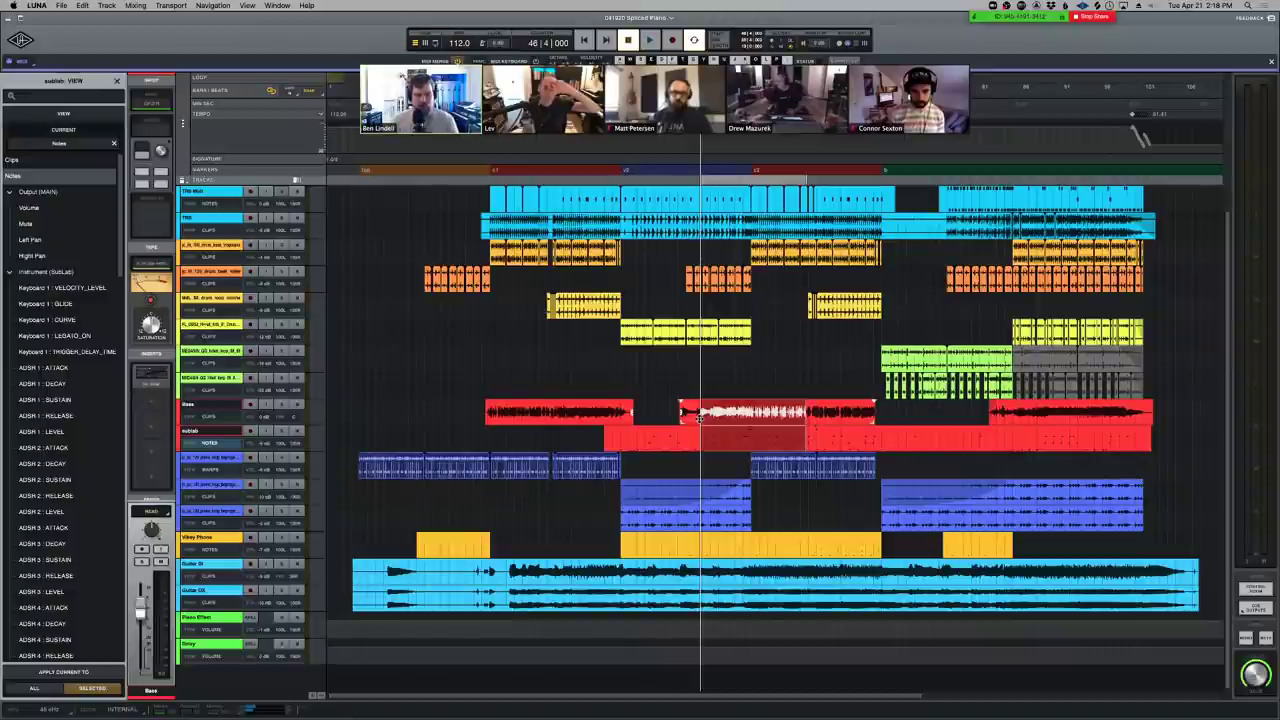
pyautogui.press('z')
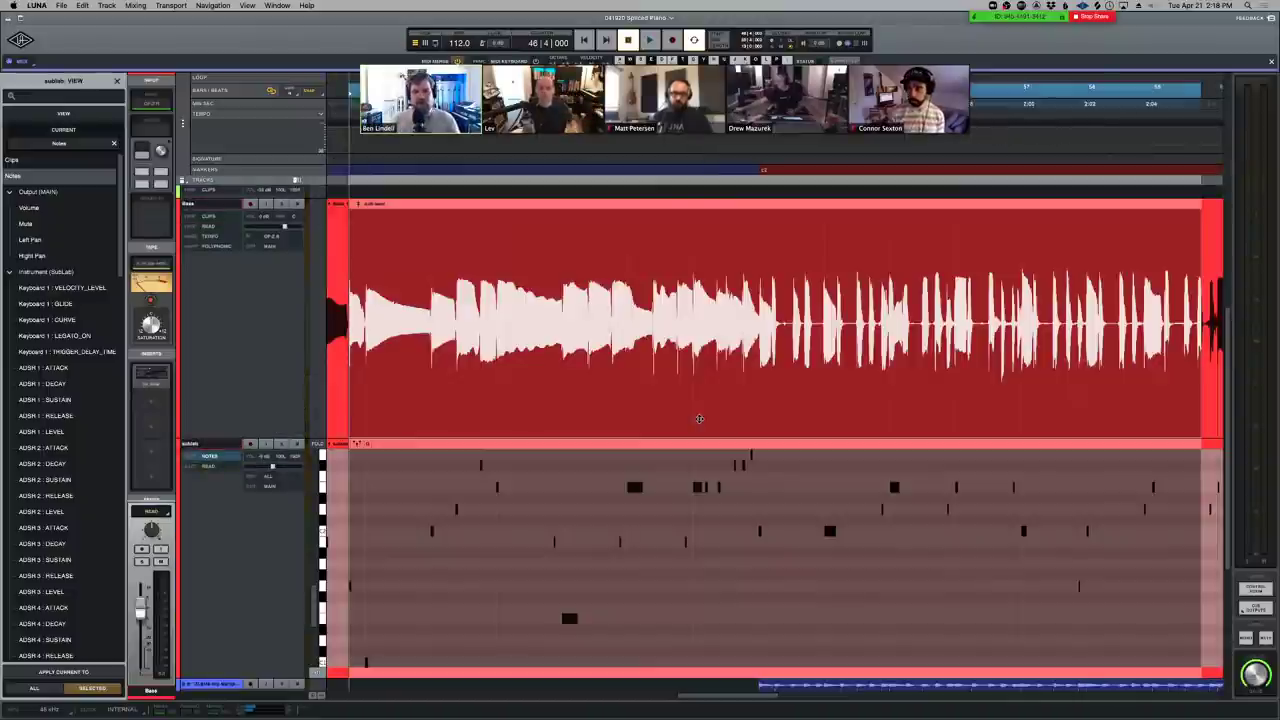
# Select a short range from 51|3|000 in the Bass clip, return to the full arrangement, and place the cursor at 49|3|000
pyautogui.moveTo(678, 296); pyautogui.dragTo(766, 313)
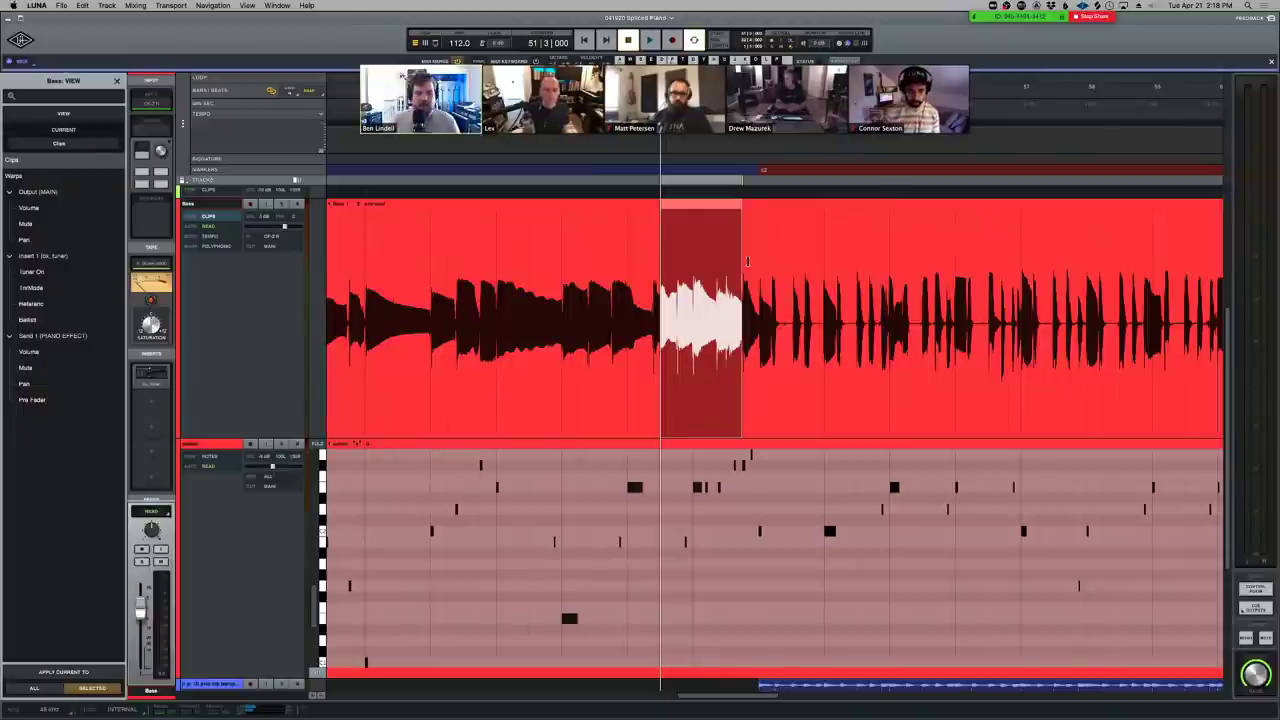
pyautogui.press('z')
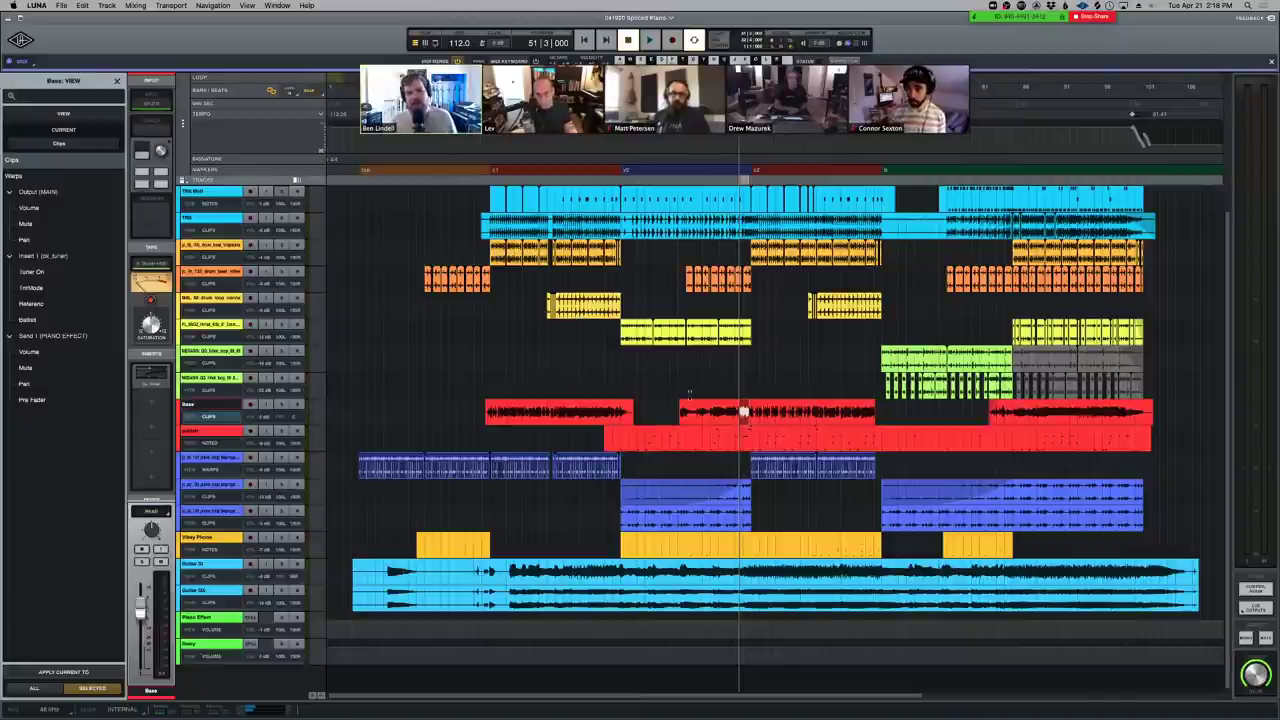
pyautogui.click(714, 406)
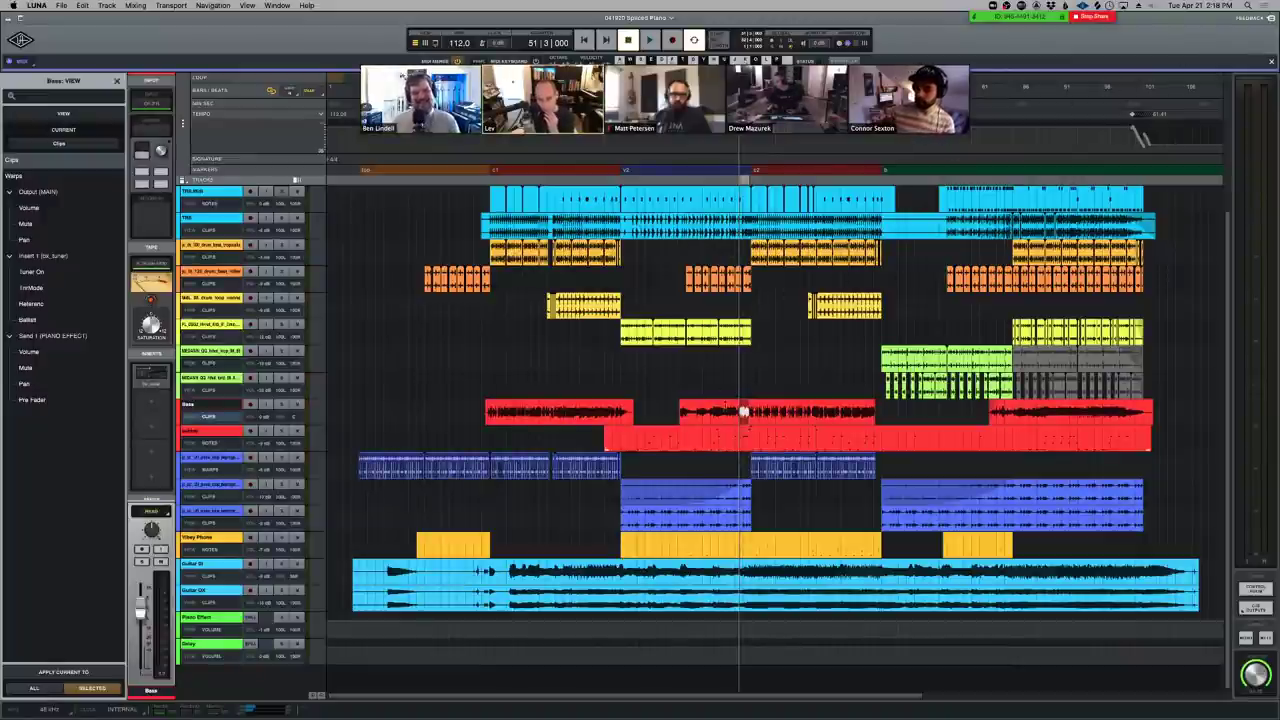
# Stop sharing the screen and switch to the Zoom meeting window in gallery view
pyautogui.click(786, 127)
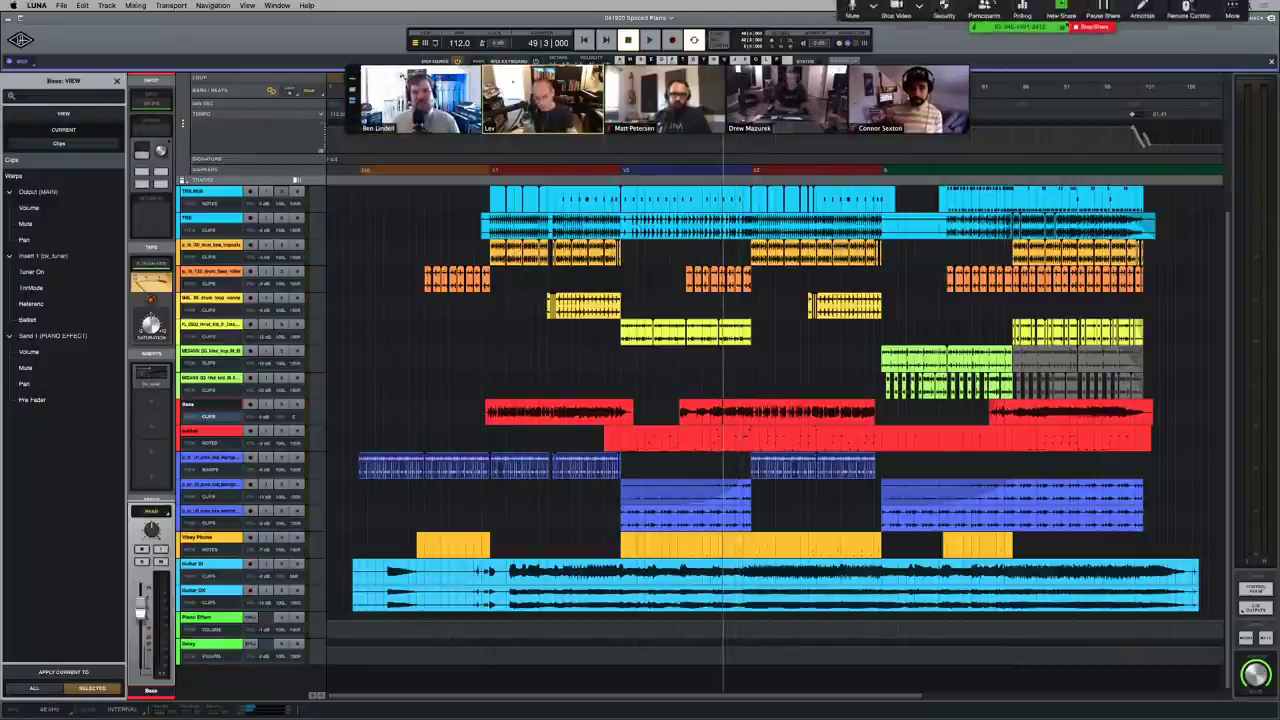
pyautogui.press('super+Tab')
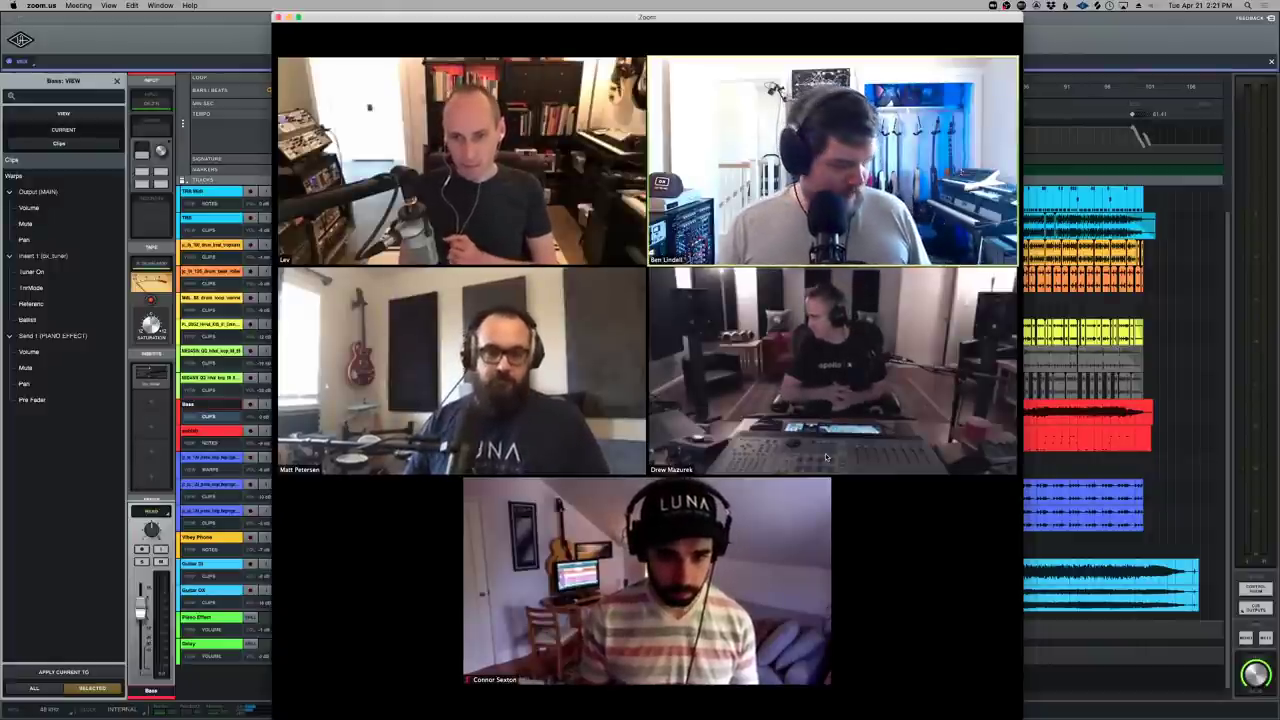
pyautogui.moveTo(855, 393)
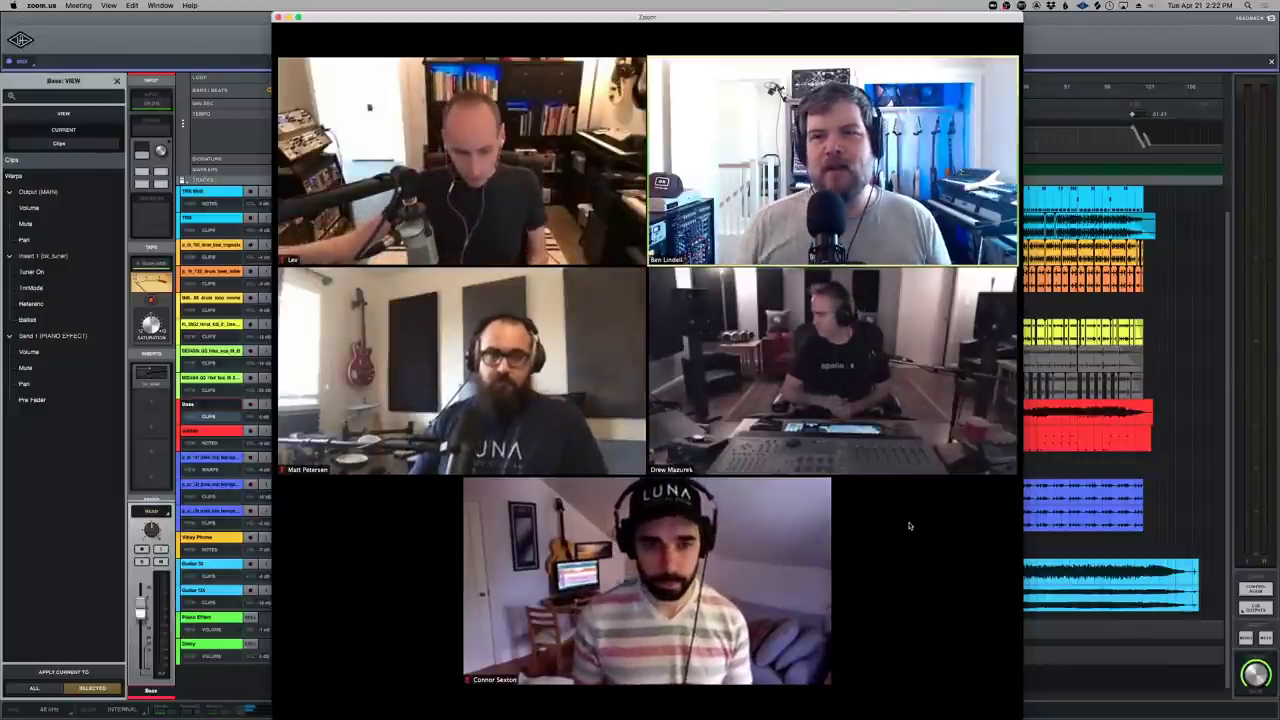
pyautogui.moveTo(889, 506)
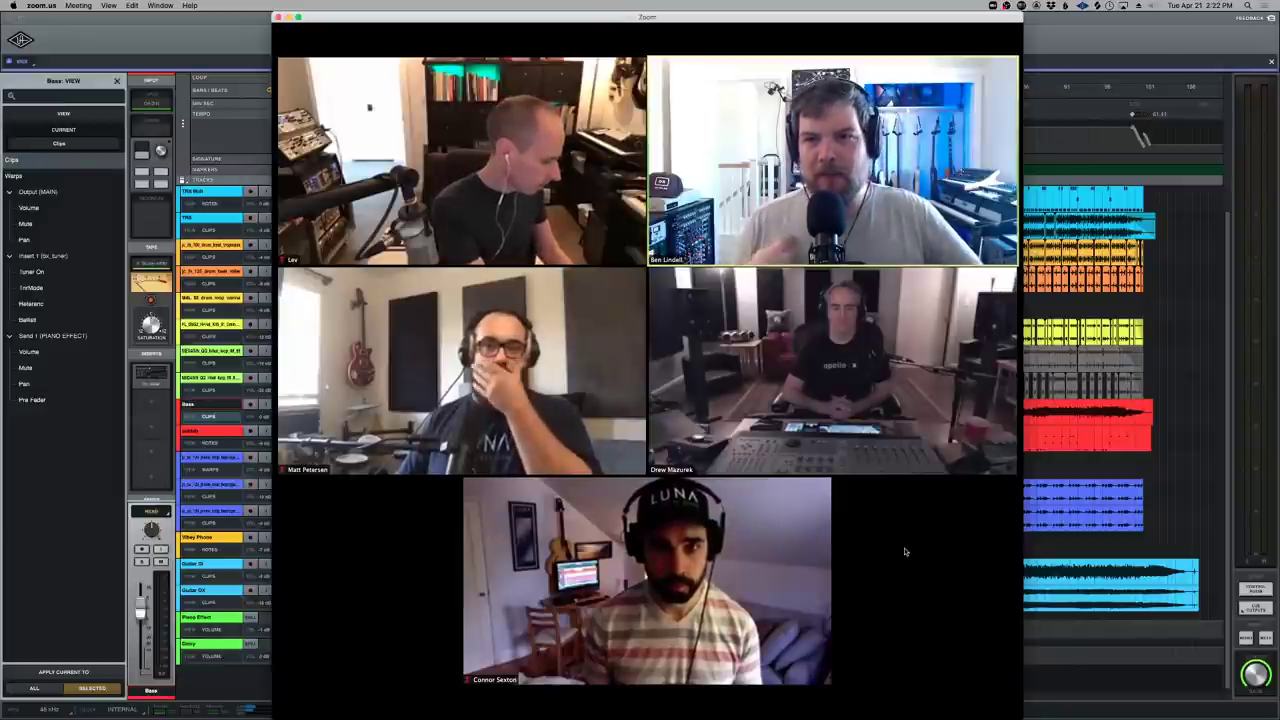
pyautogui.moveTo(905, 551)
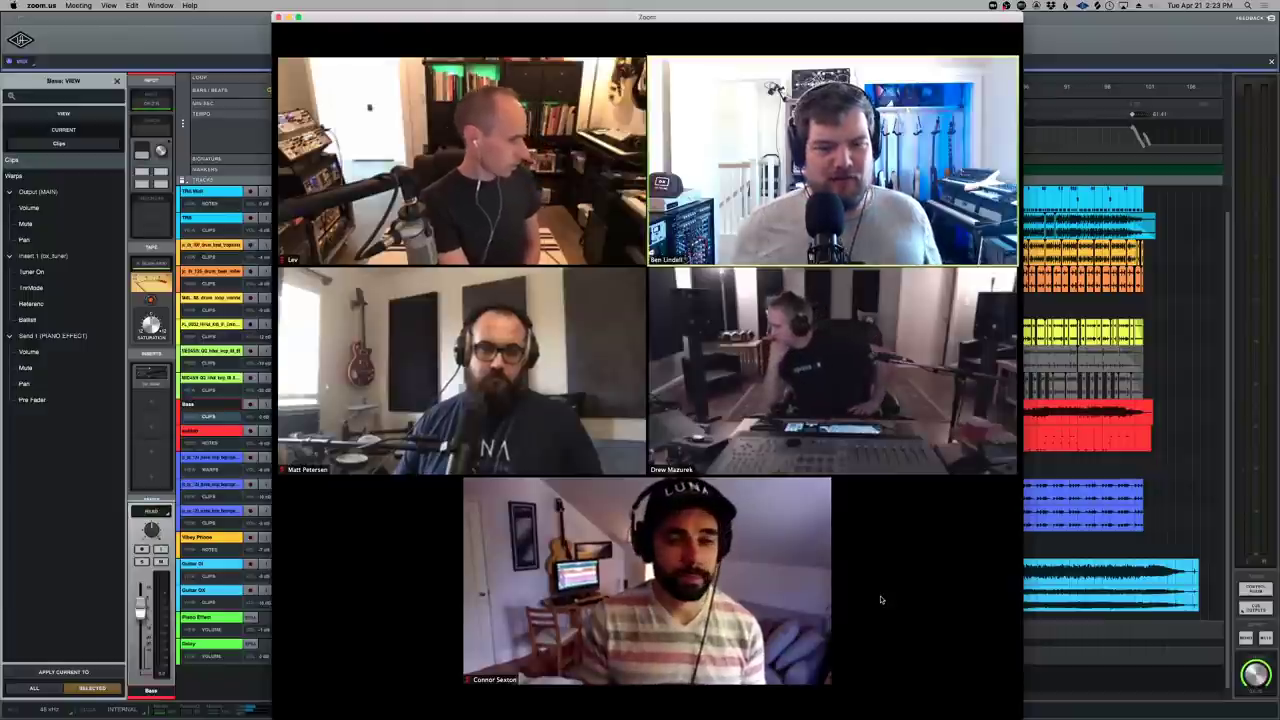
pyautogui.moveTo(835, 585)
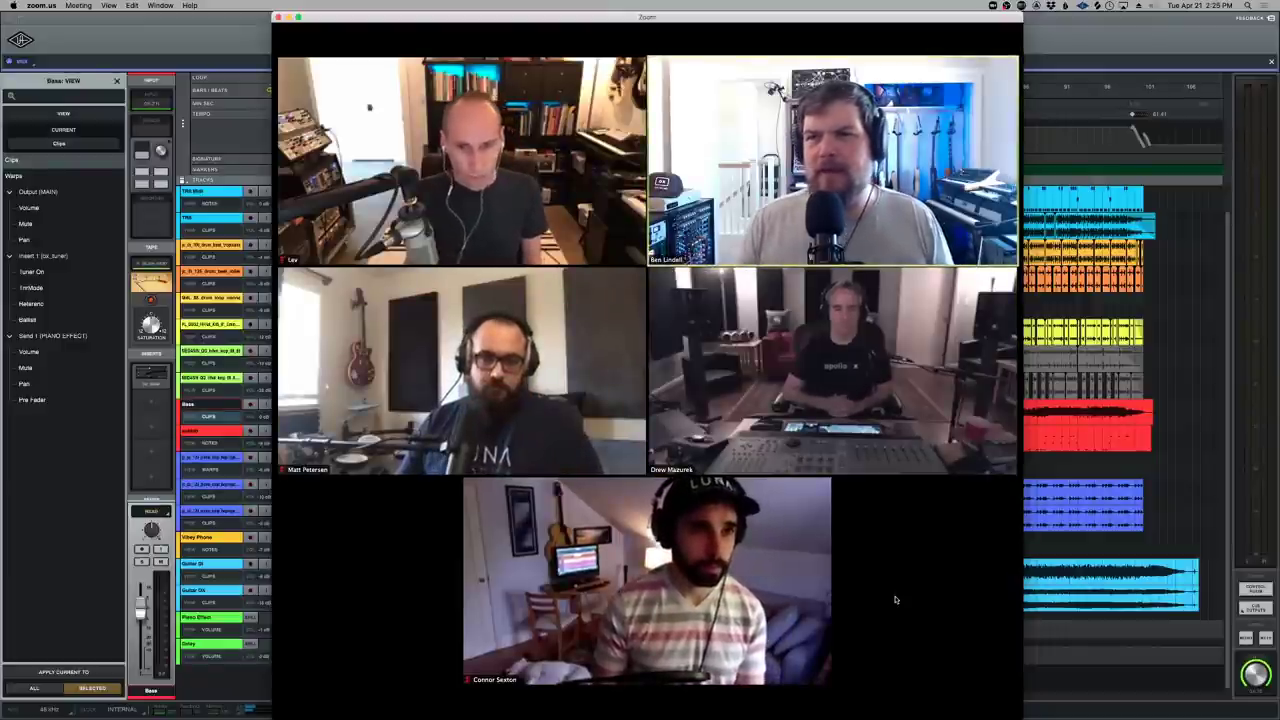
pyautogui.moveTo(912, 585)
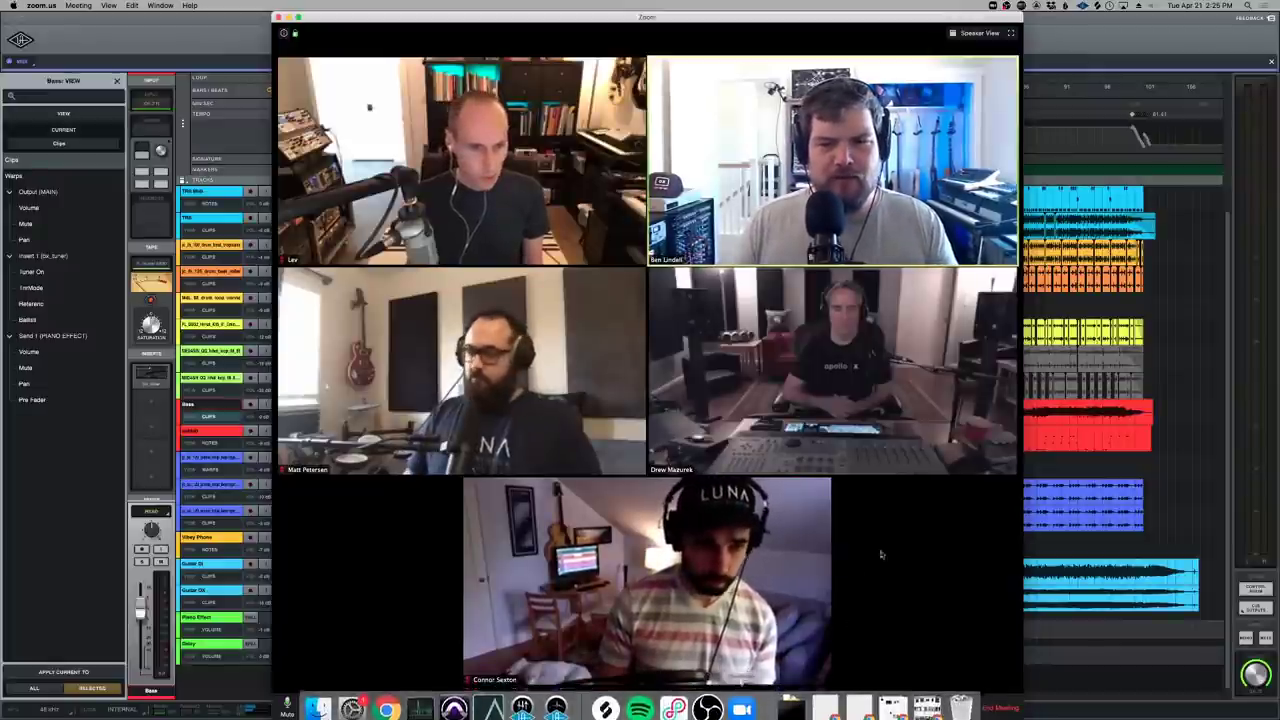
# Launch Audio Hijack and bring the Zoom meeting window back to the front
pyautogui.write('hij')
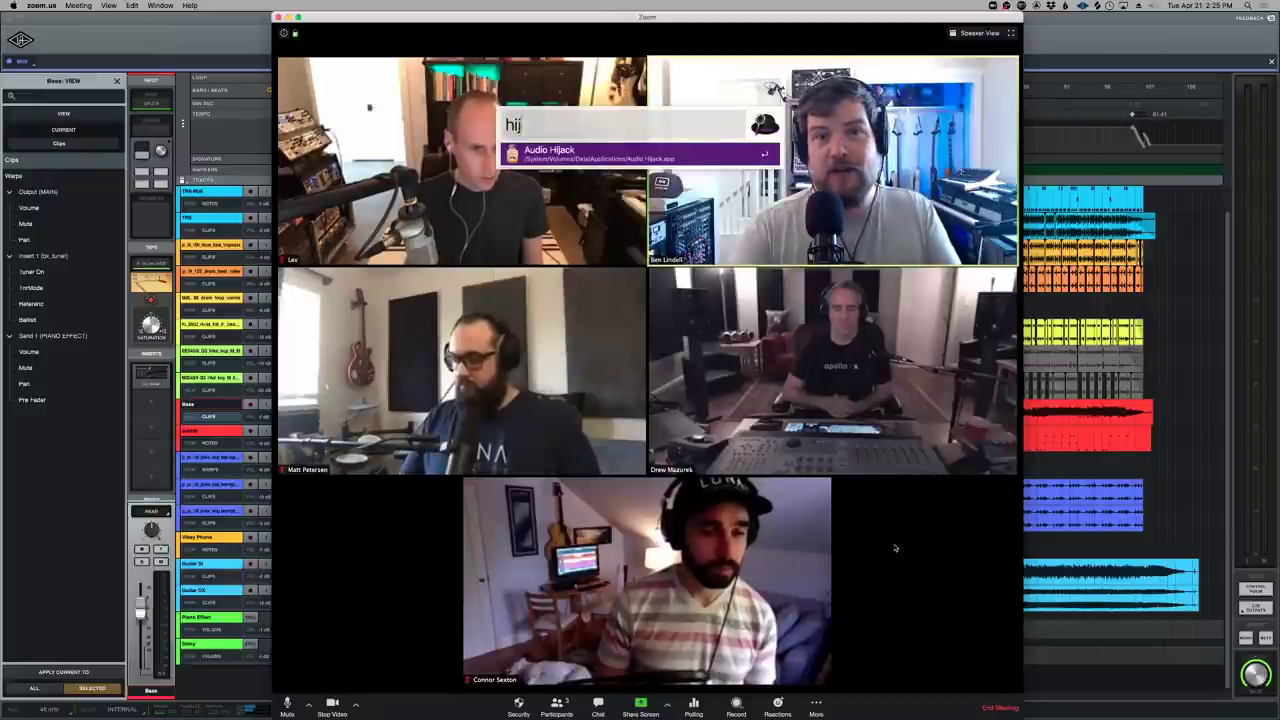
pyautogui.press('Return')
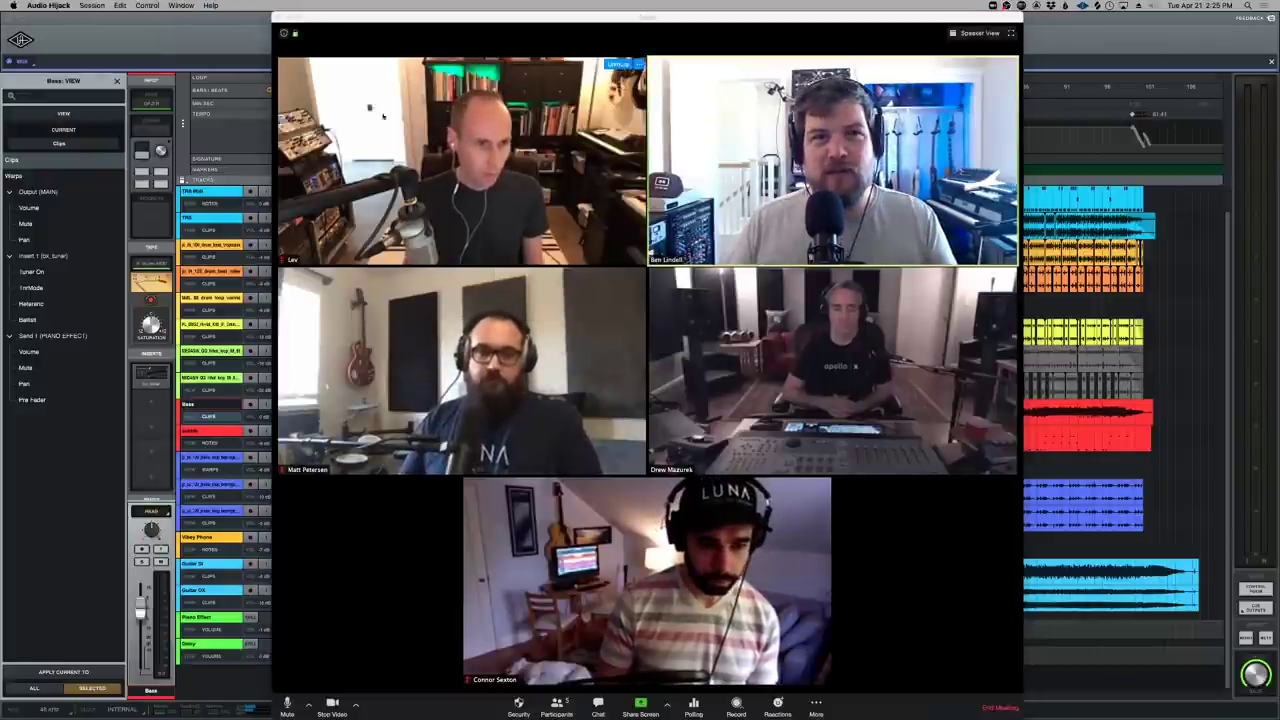
pyautogui.click(359, 27)
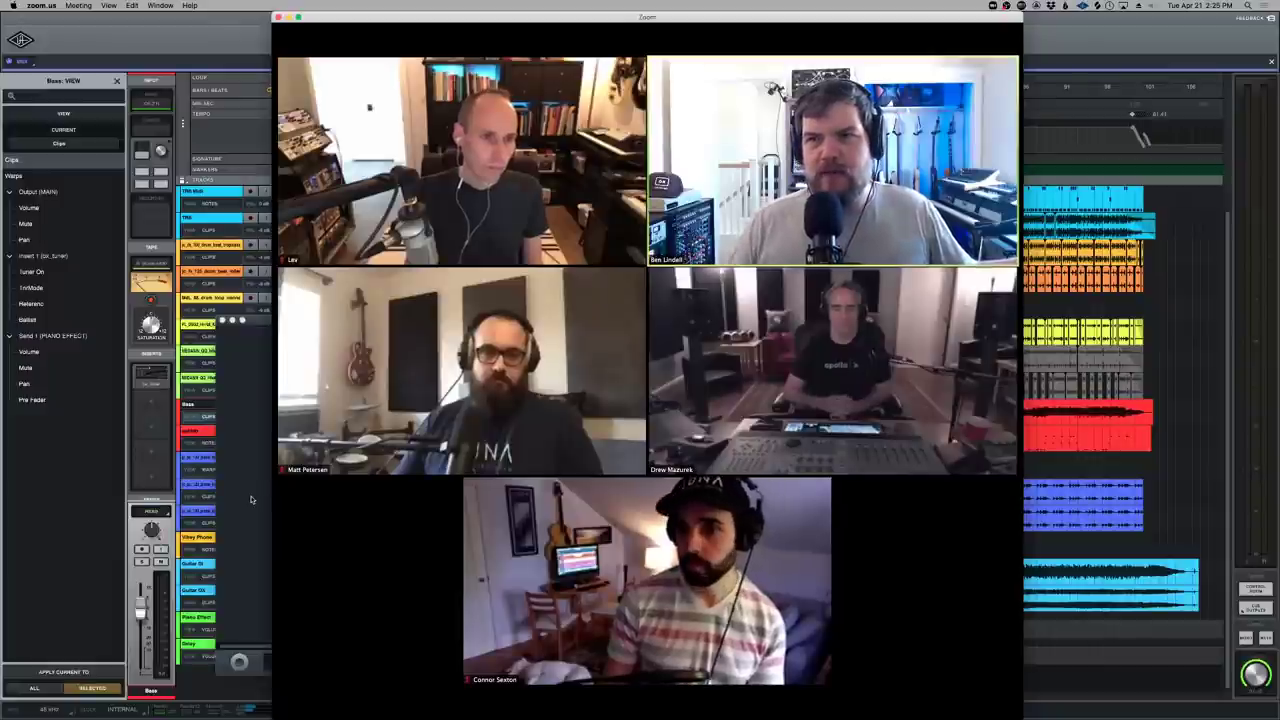
# Launch Loopback and bring the Zoom meeting window back to the front
pyautogui.moveTo(305, 507)
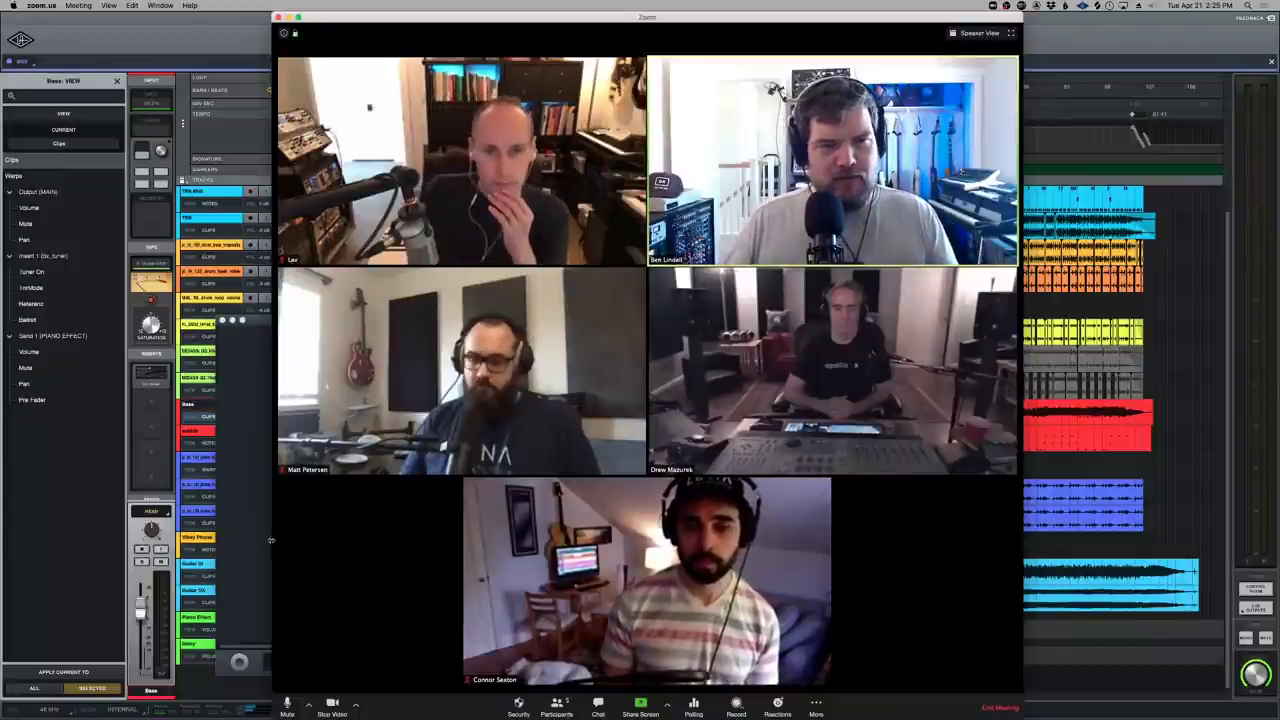
pyautogui.write('lo')
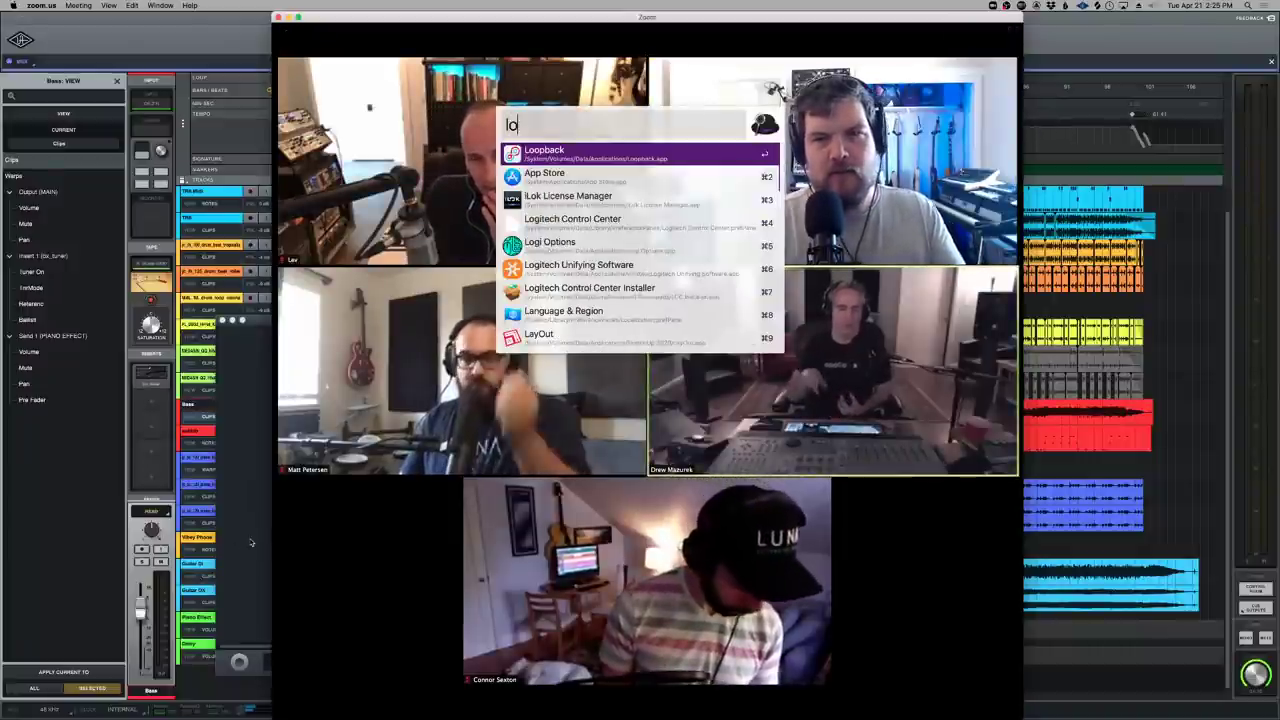
pyautogui.press('Return')
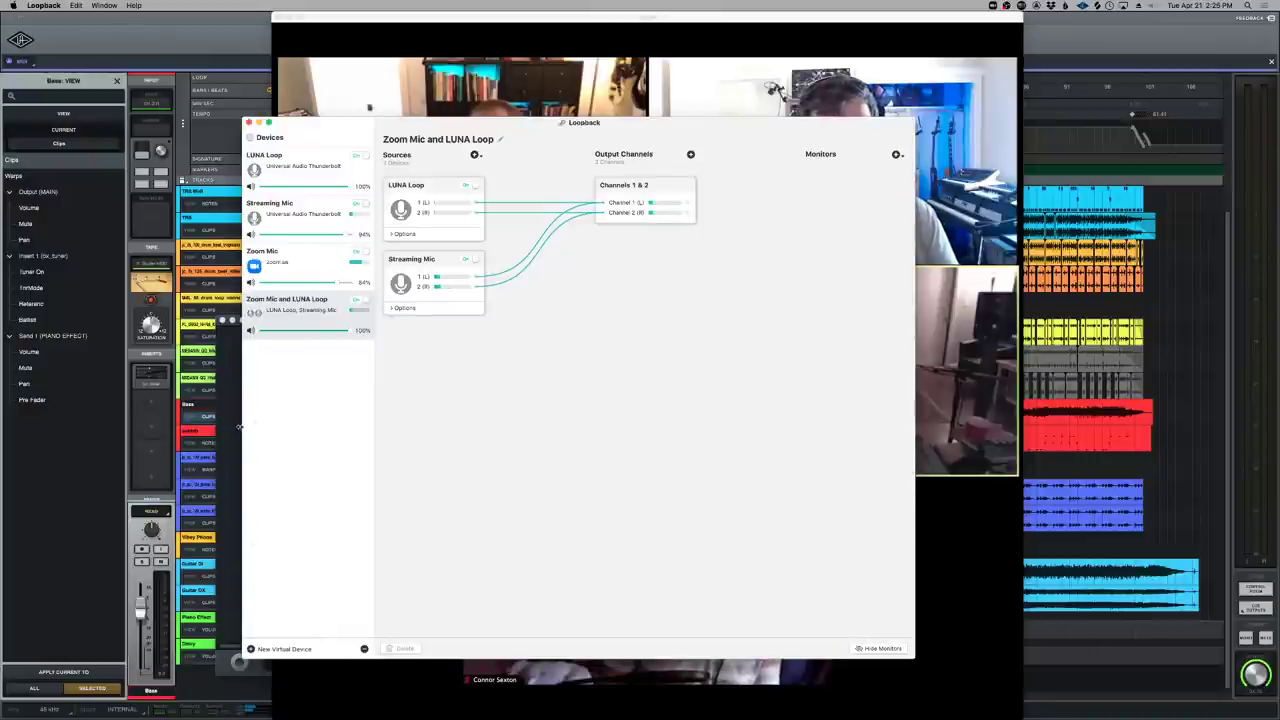
pyautogui.press('super+Tab')
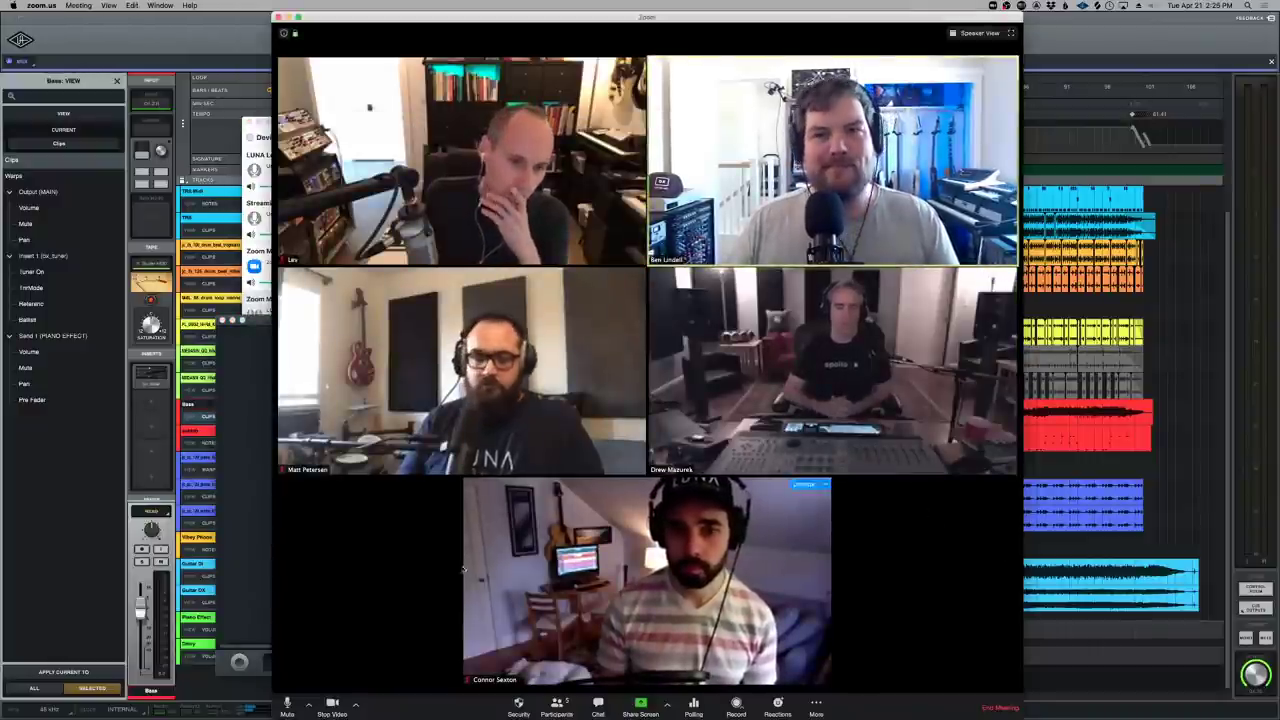
# Share Desktop 1 in the Zoom meeting and move the Audio Hijack session window clear of the Loopback device's sources and outputs
pyautogui.click(640, 704)
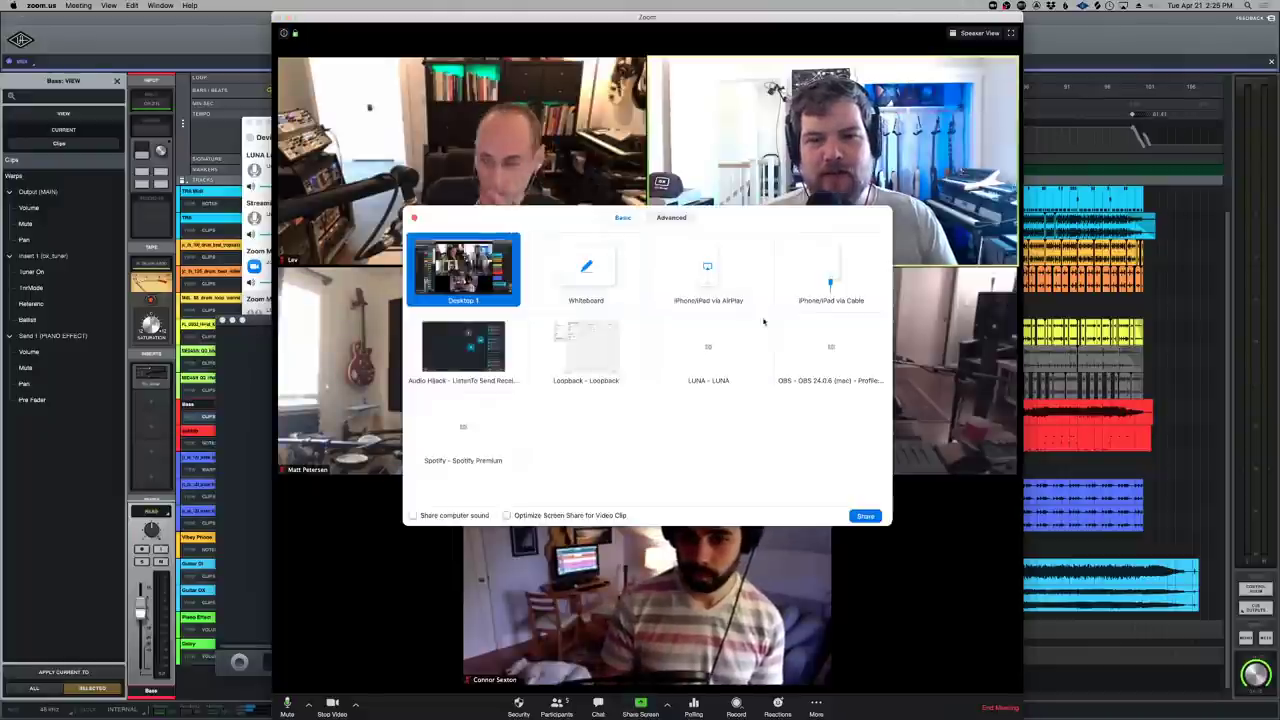
pyautogui.click(865, 515)
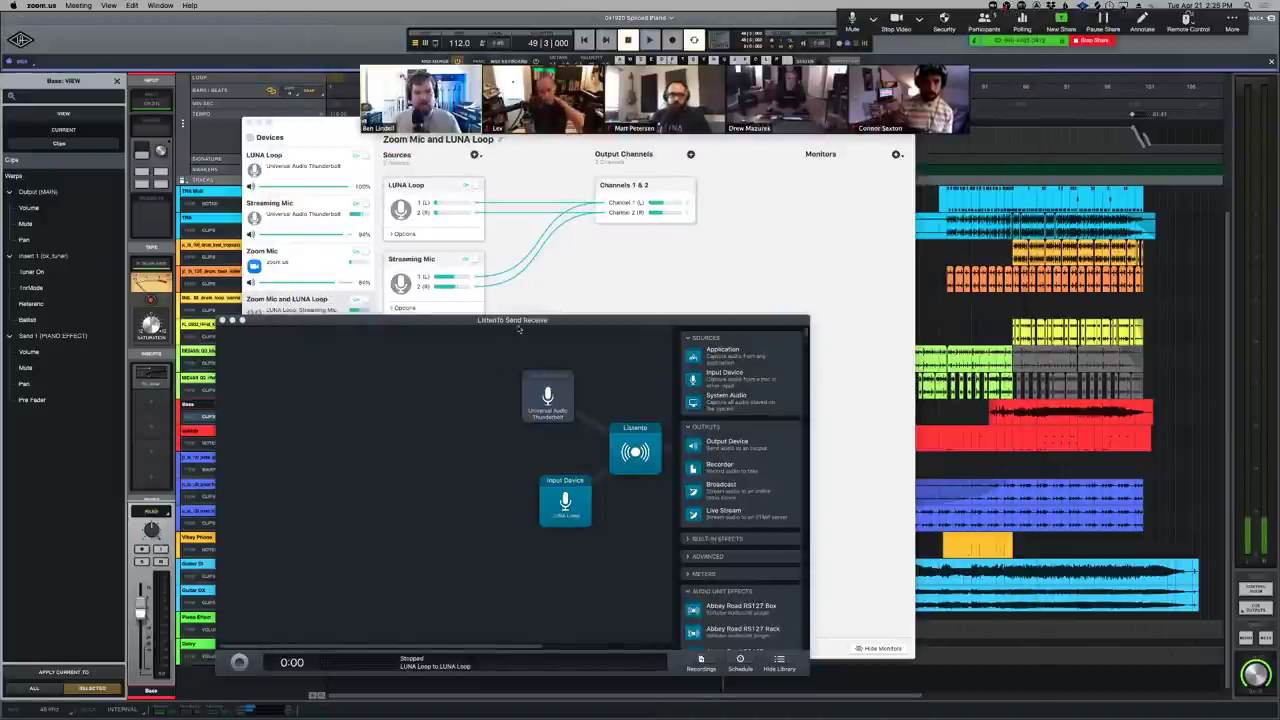
pyautogui.moveTo(519, 329); pyautogui.dragTo(665, 229)
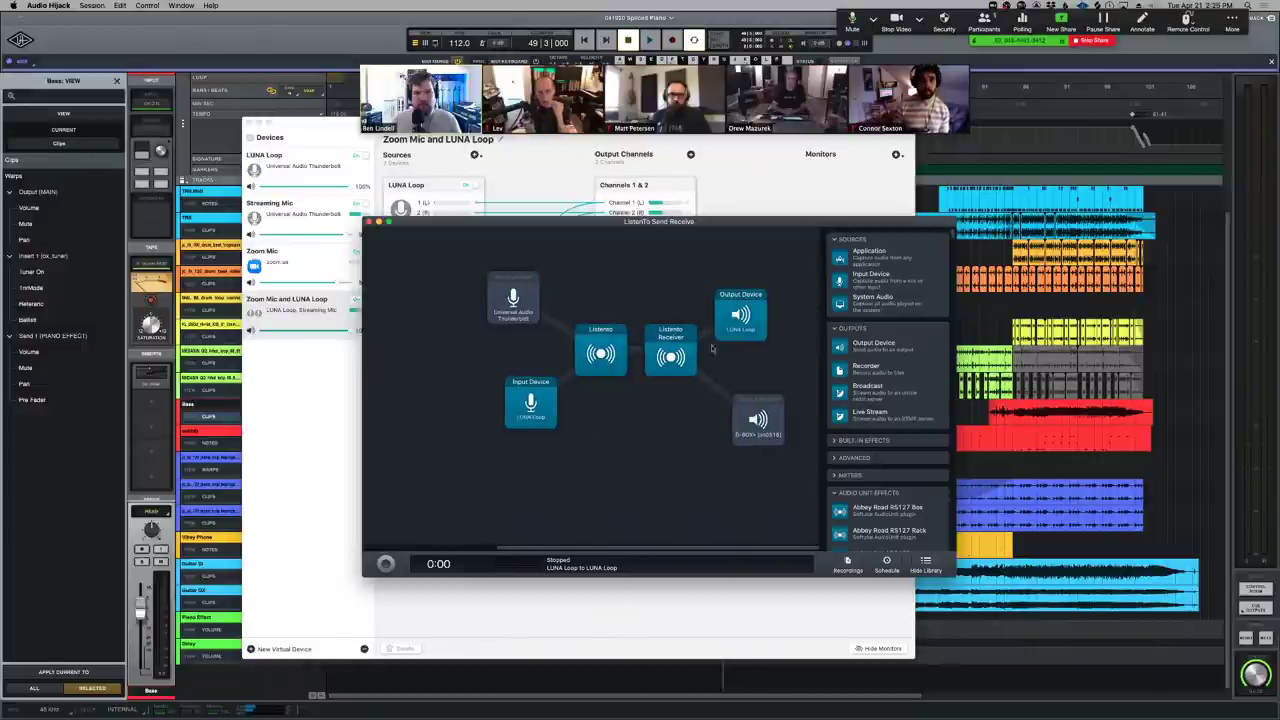
pyautogui.moveTo(753, 227); pyautogui.dragTo(757, 297)
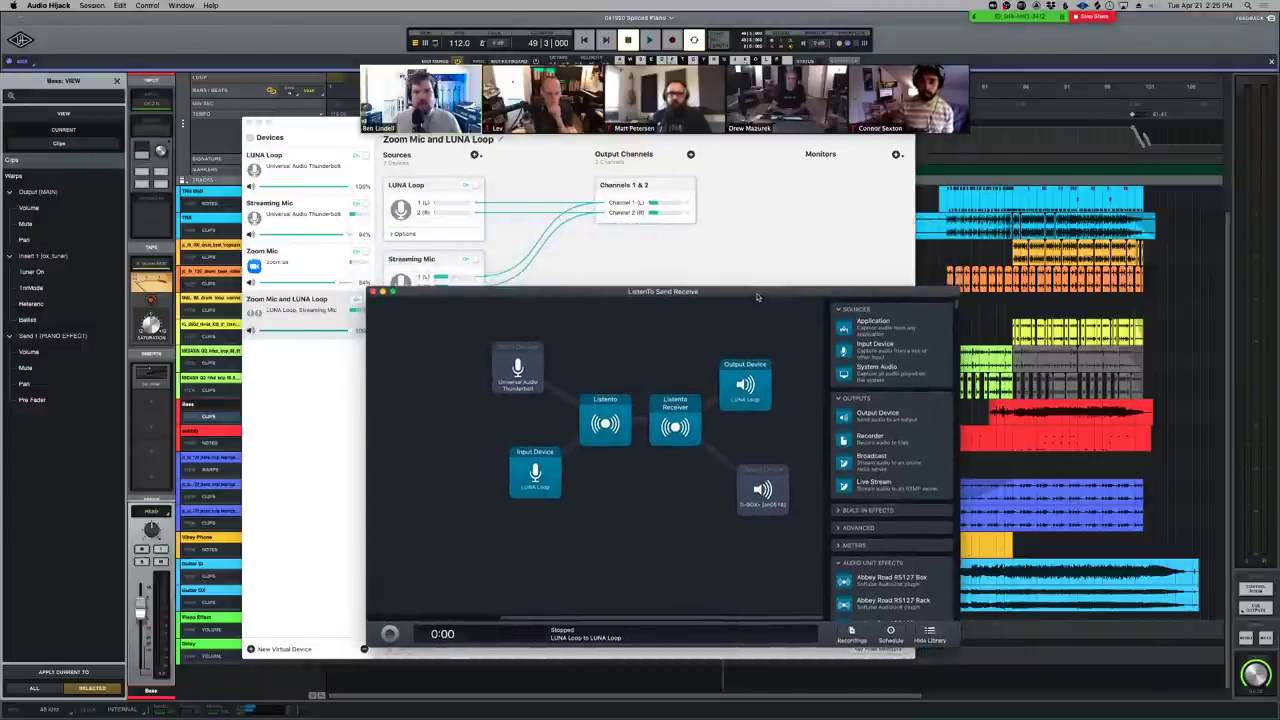
# Switch to Console, open the API Vision Channel Strip on the microphone channel's Unison slot, and move its window over the mixer's analog channels
pyautogui.press('super+Tab')
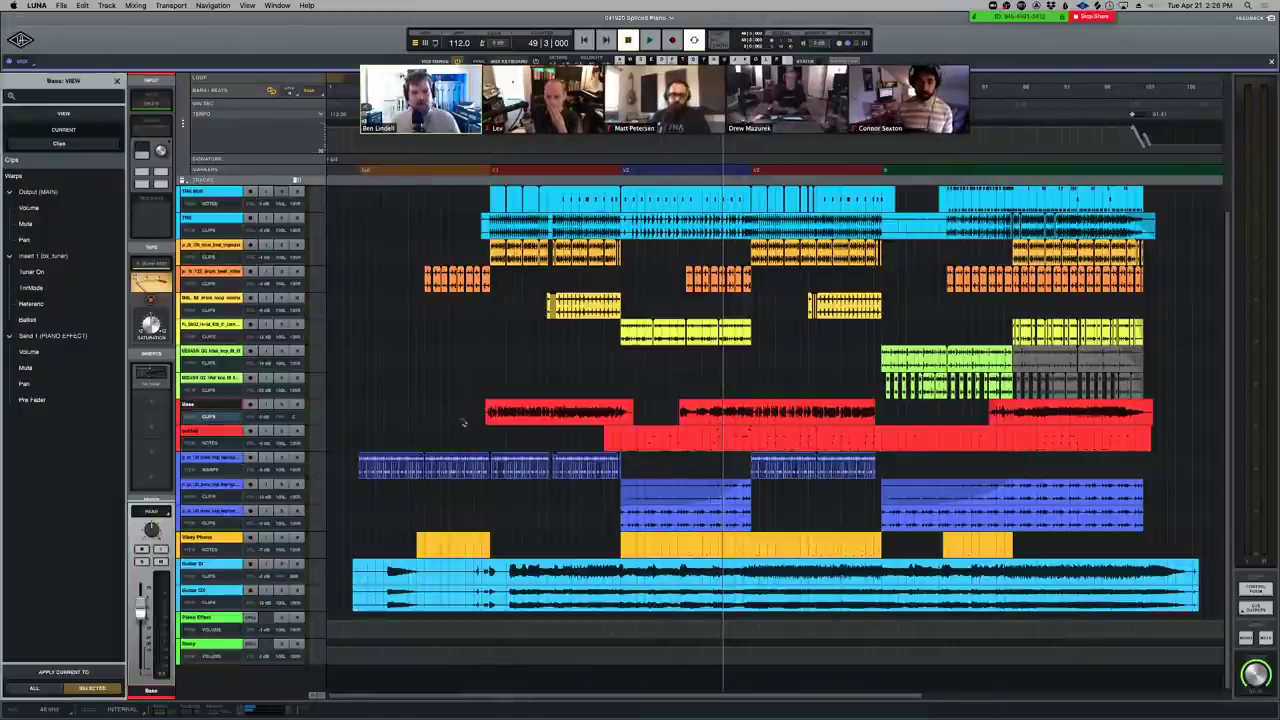
pyautogui.press('super+Tab')
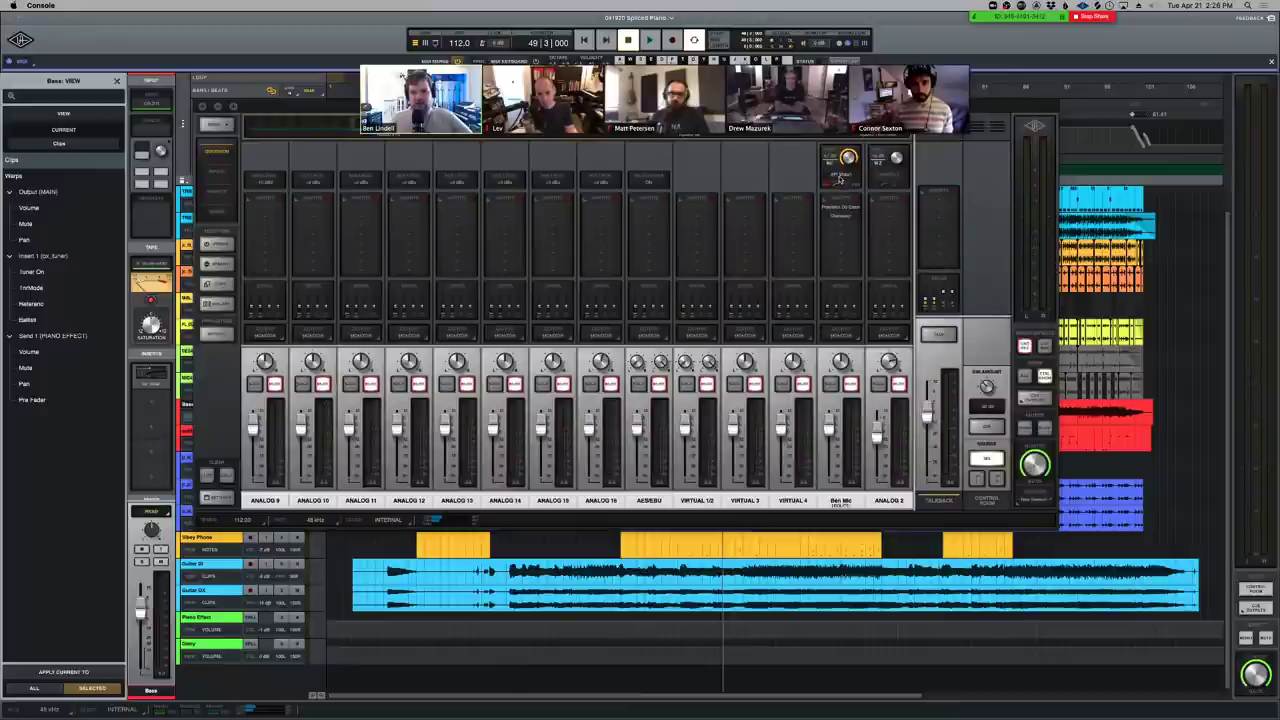
pyautogui.click(810, 180)
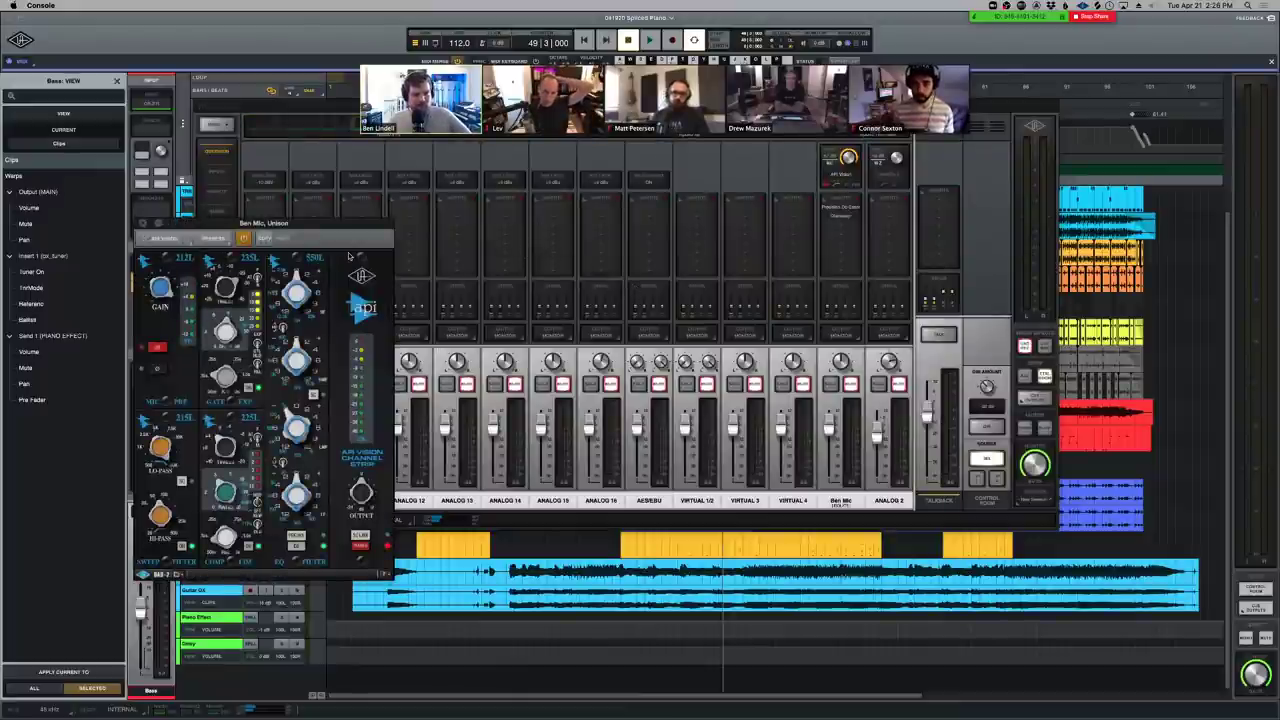
pyautogui.moveTo(354, 226); pyautogui.dragTo(489, 191)
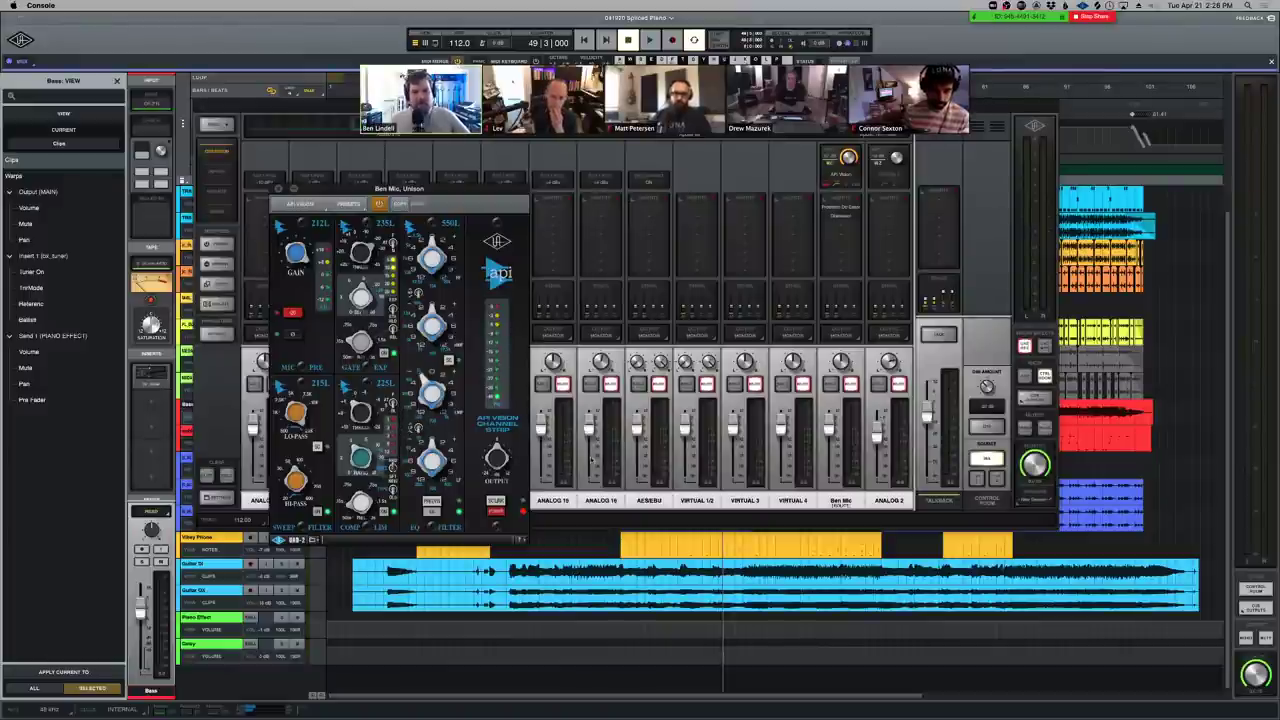
# Open the Precision De-Esser and Distressor inserts on the microphone channel and arrange their windows beside the API Vision Channel Strip
pyautogui.moveTo(746, 131)
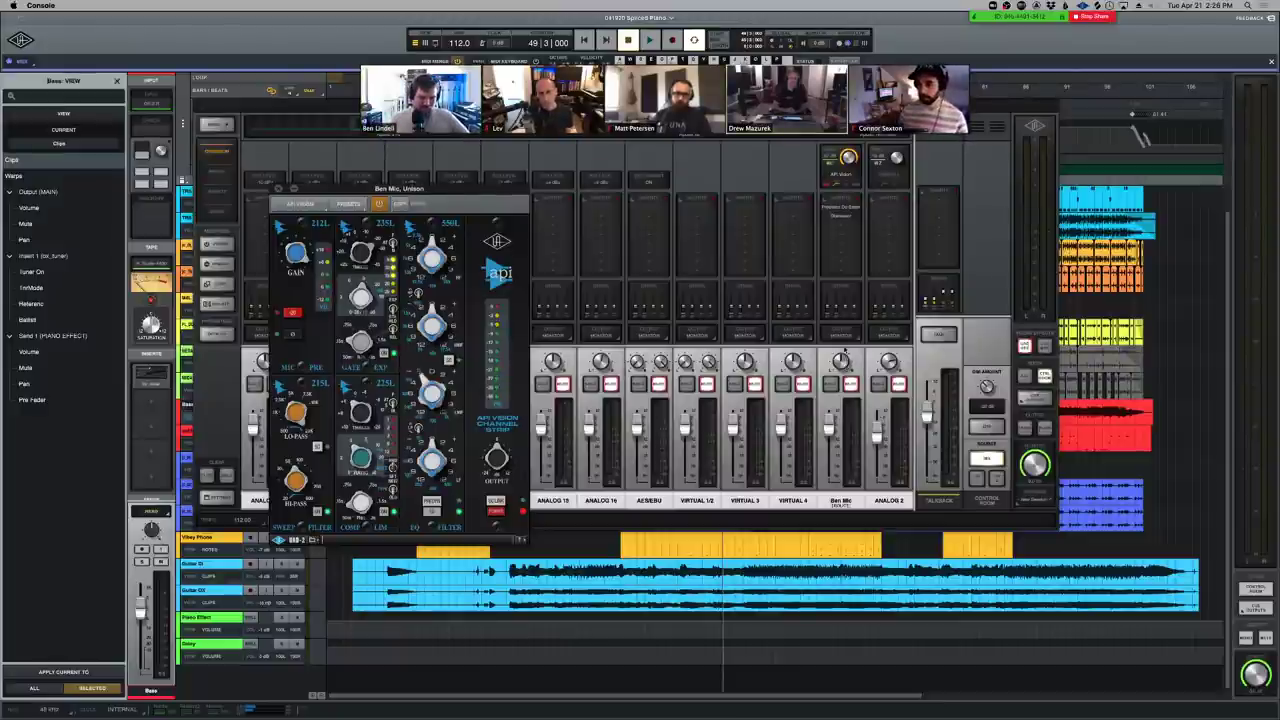
pyautogui.click(845, 208)
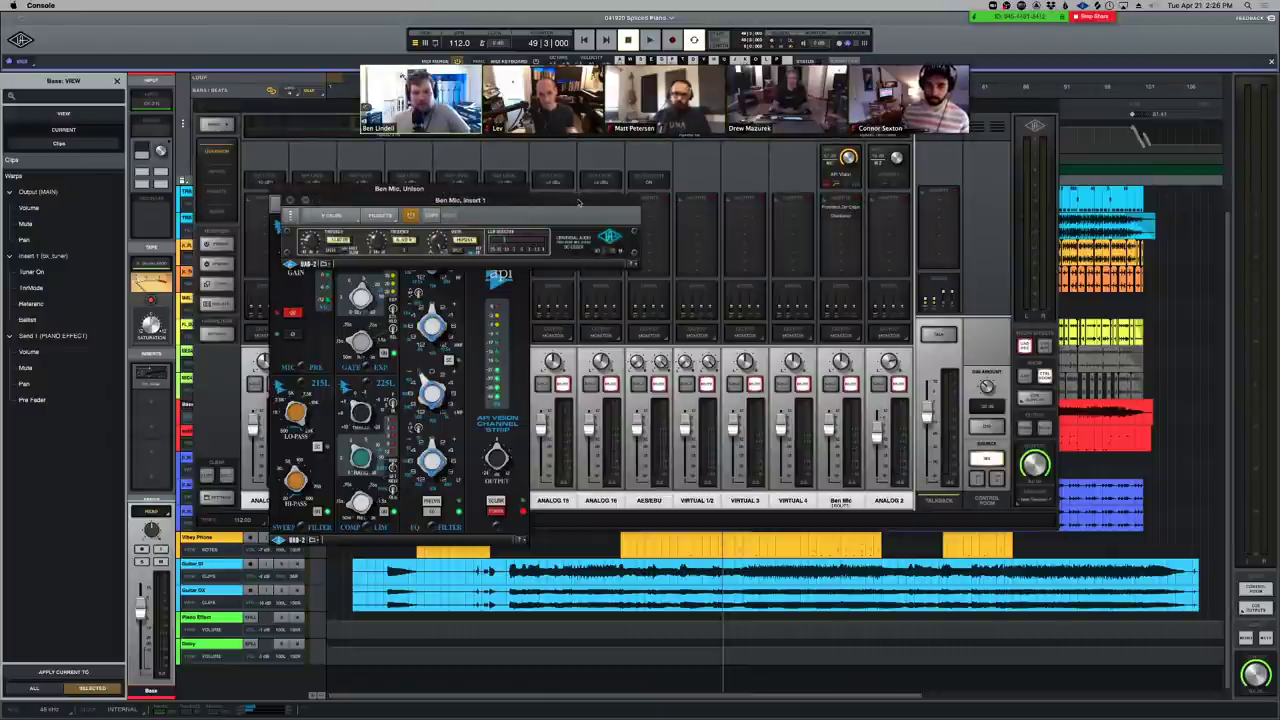
pyautogui.moveTo(575, 204); pyautogui.dragTo(855, 267)
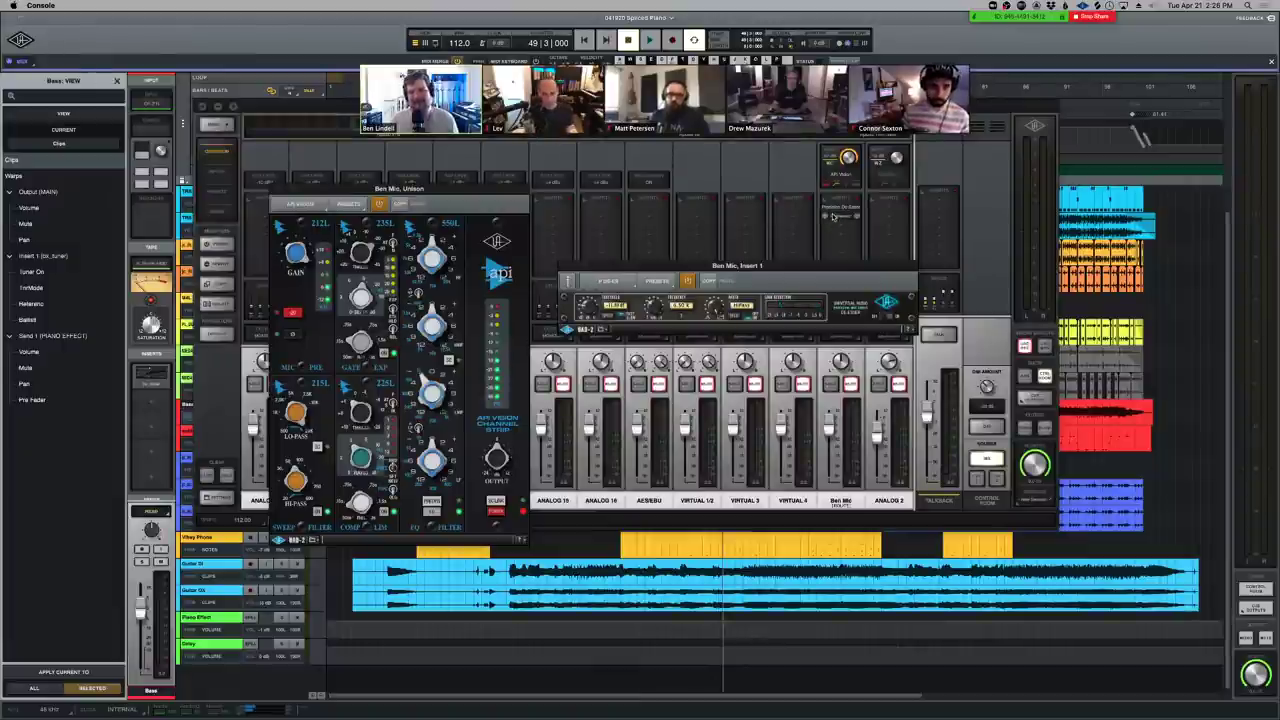
pyautogui.click(597, 236)
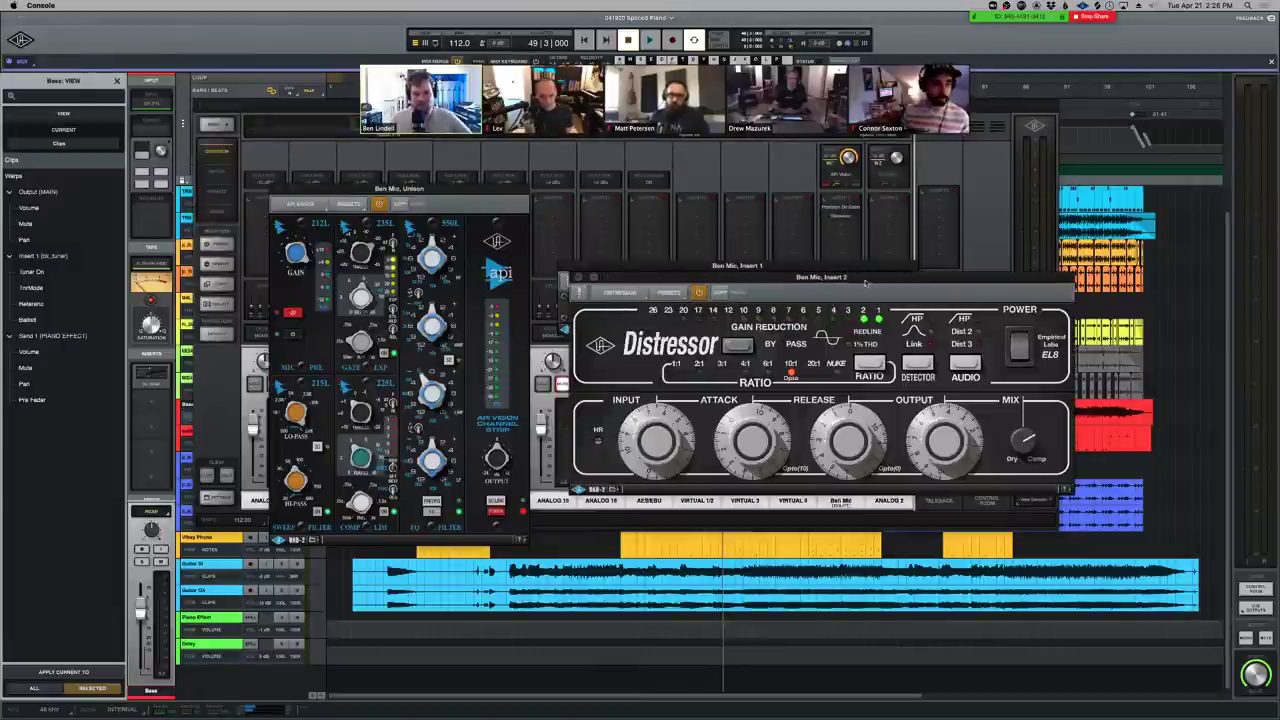
pyautogui.moveTo(849, 273); pyautogui.dragTo(757, 429)
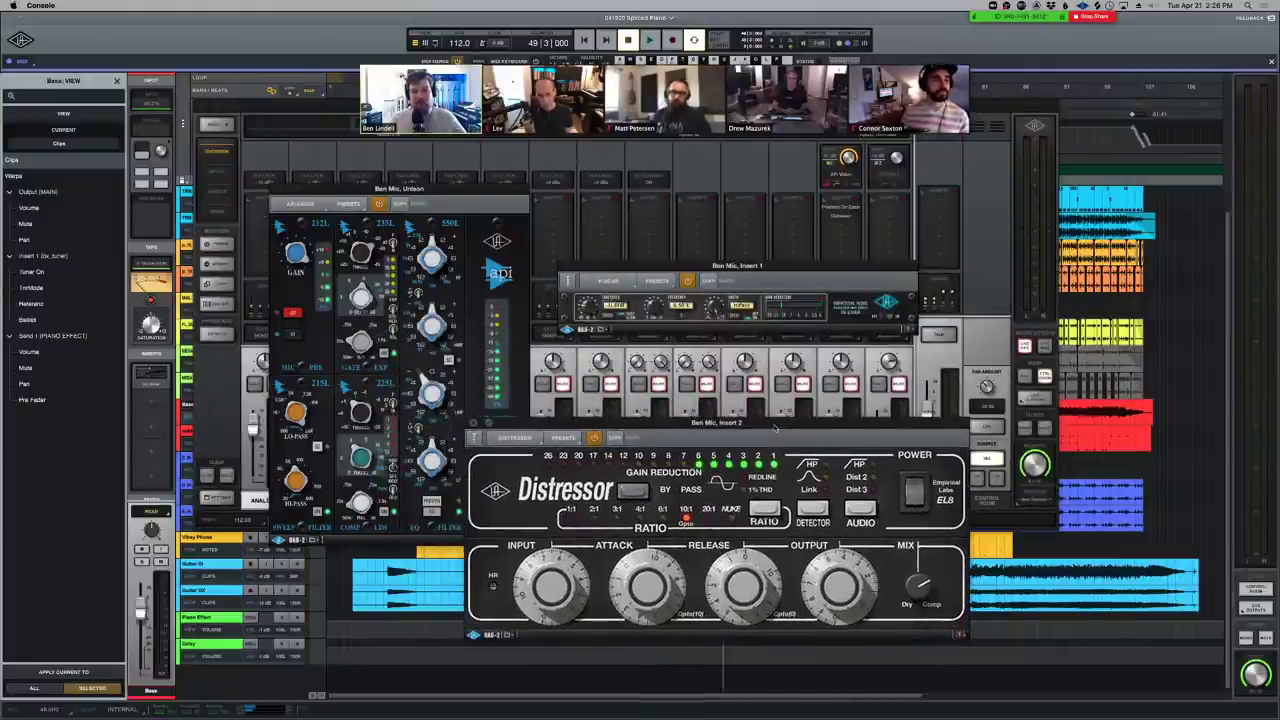
pyautogui.moveTo(774, 428); pyautogui.dragTo(843, 370)
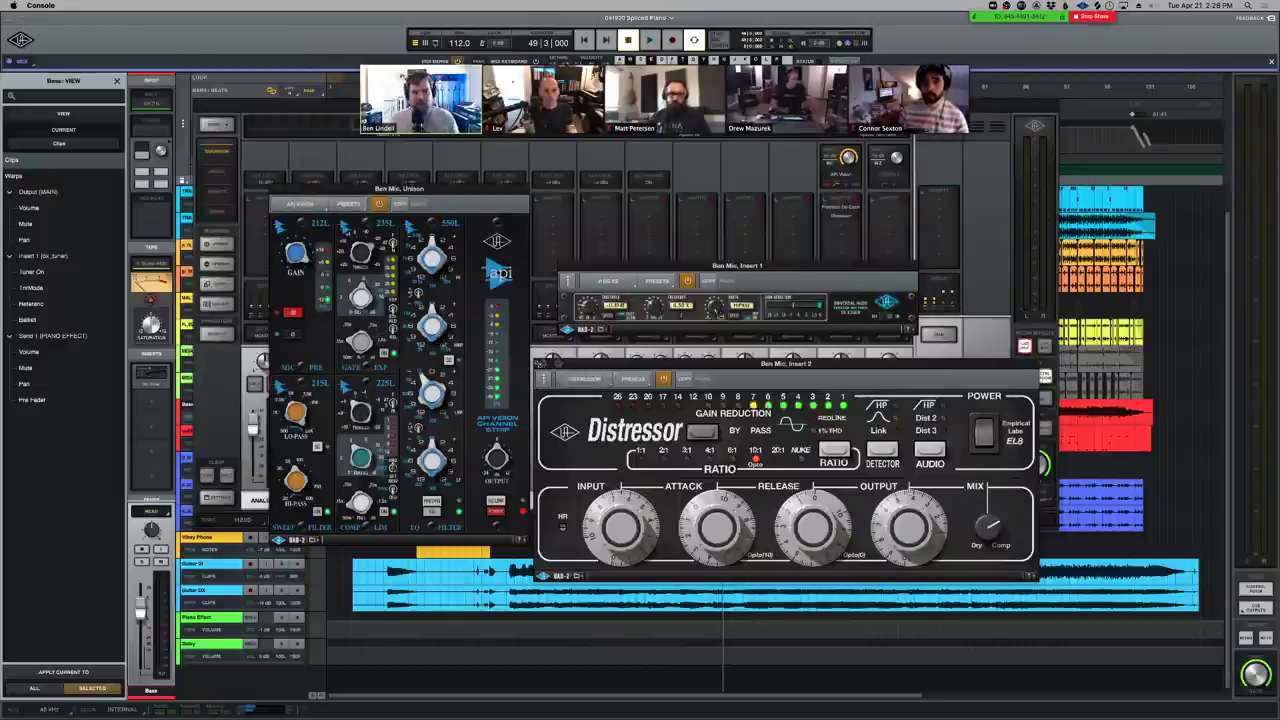
# Close the Distressor, Precision De-Esser and API Vision Channel Strip windows
pyautogui.click(540, 364)
pyautogui.click(568, 267)
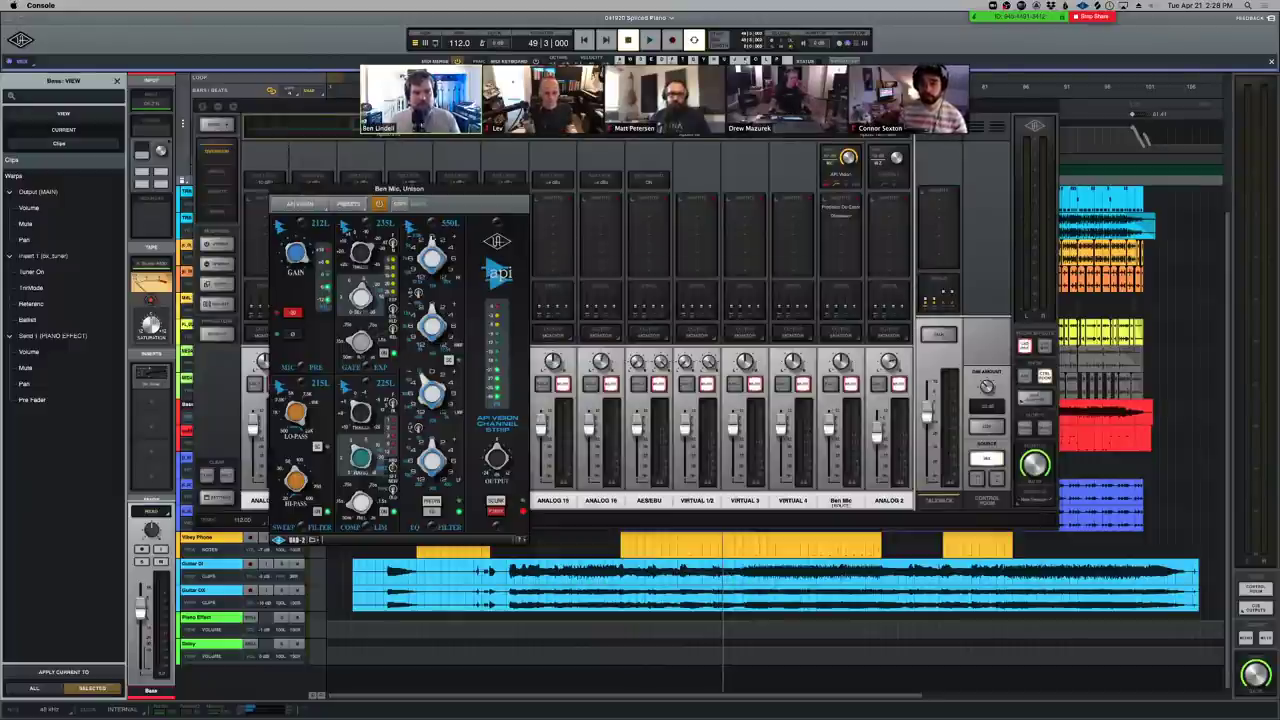
pyautogui.click(282, 191)
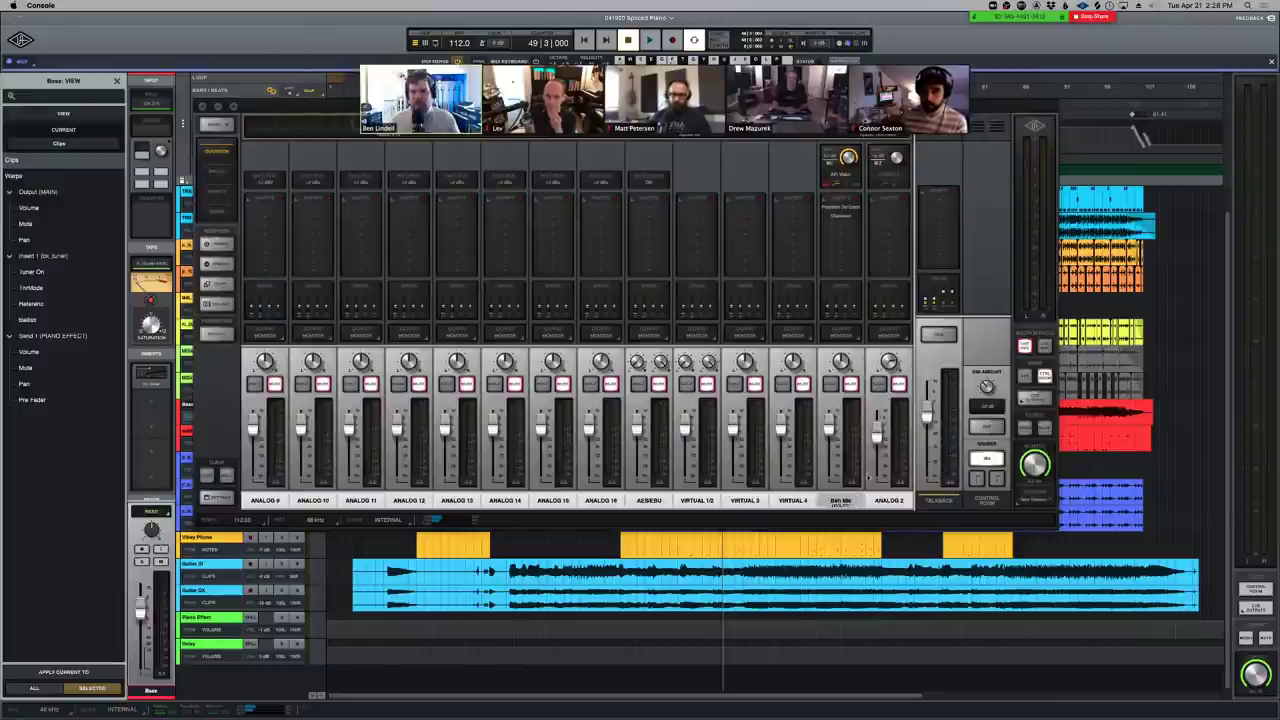
# Open Zoom's audio settings and view the available microphone devices, keeping Streaming Mic as the input
pyautogui.press('super+Tab')
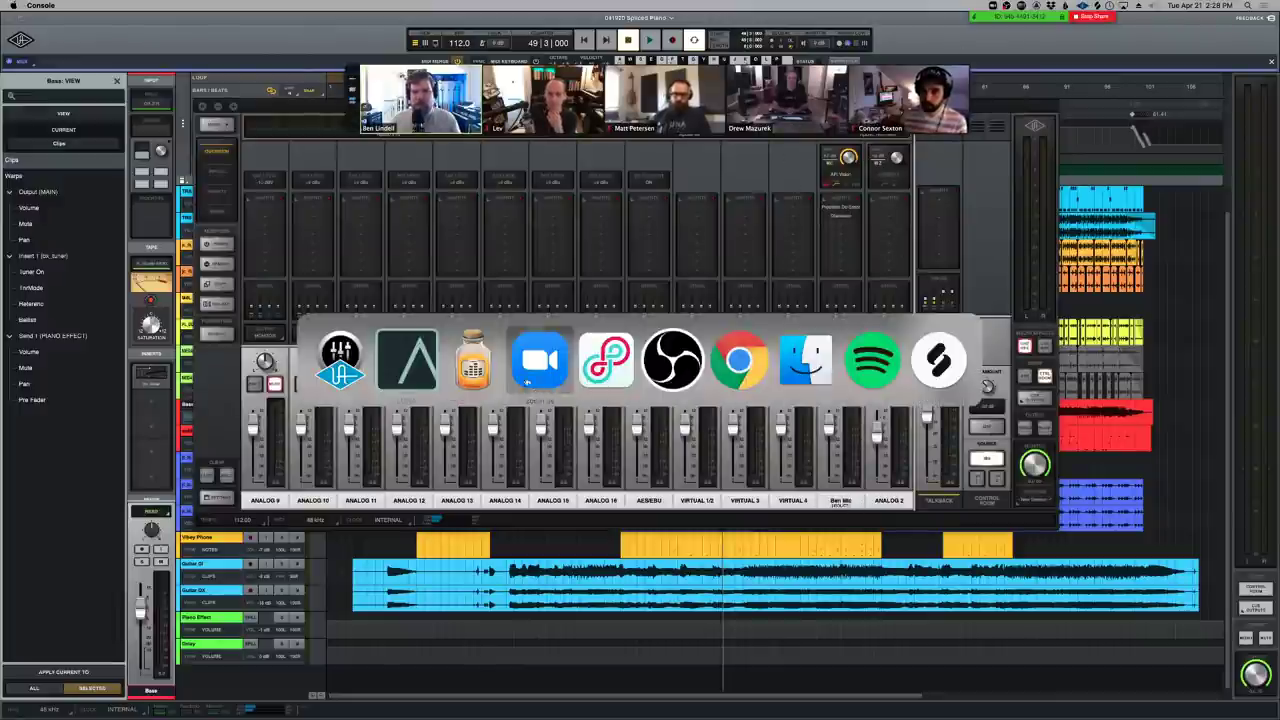
pyautogui.press('super+comma')
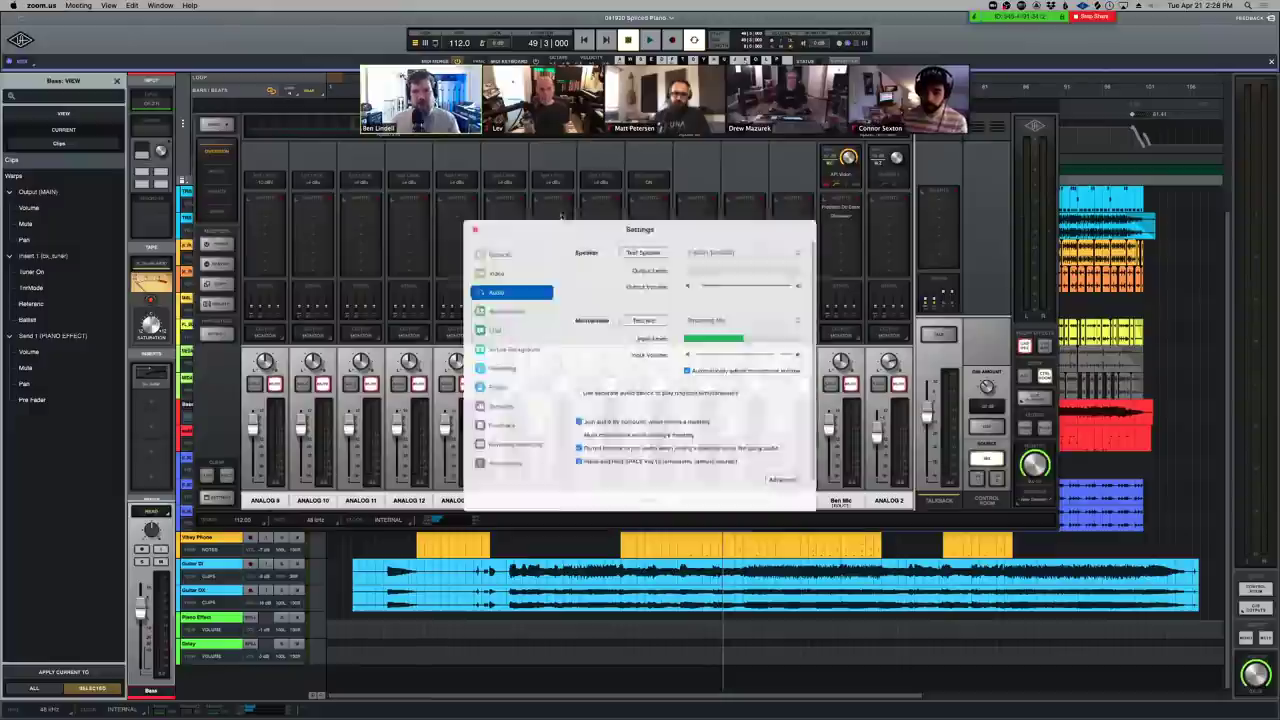
pyautogui.click(752, 314)
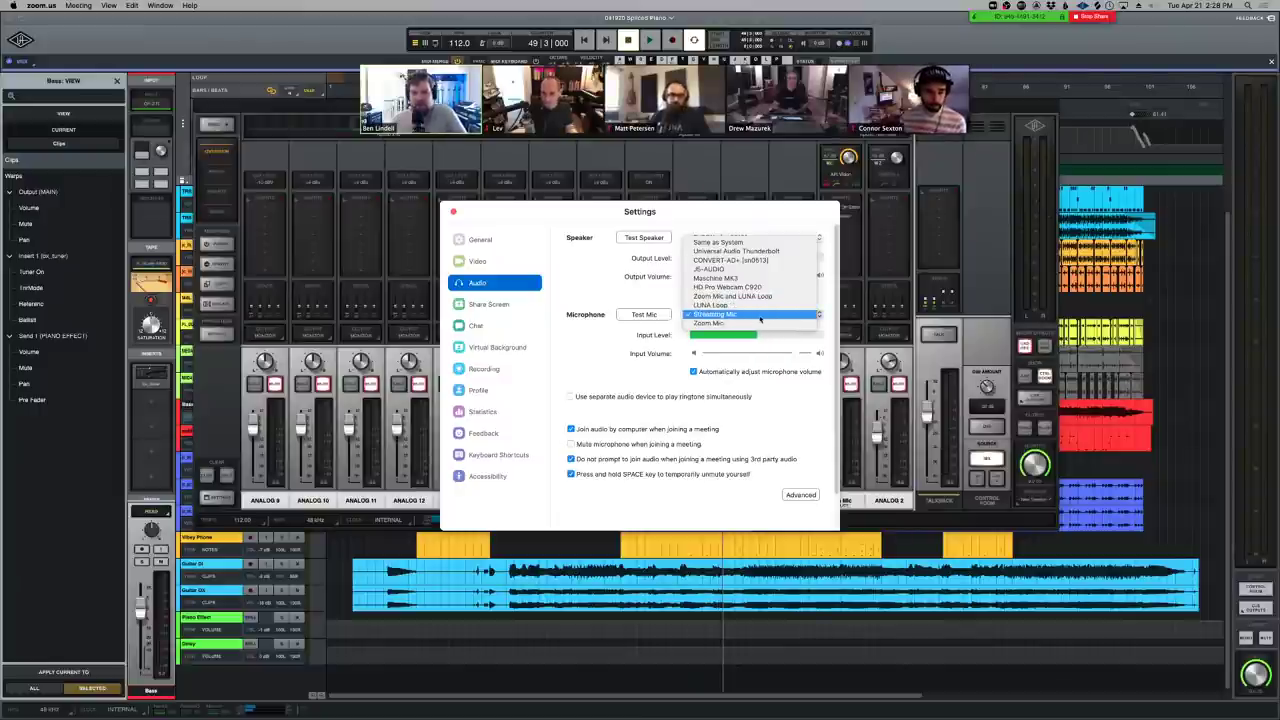
pyautogui.click(576, 359)
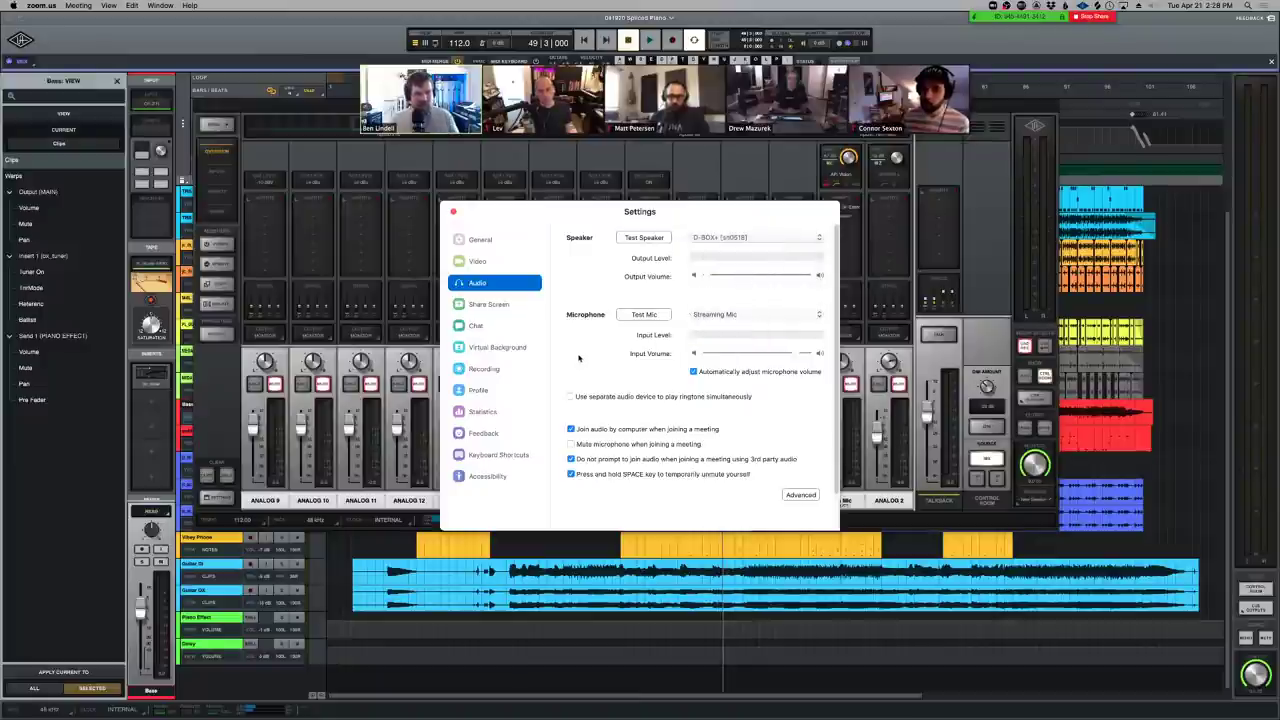
# Switch to Loopback, move its window below the video thumbnails, and show the Streaming Mic device's channel routing
pyautogui.press('super+Tab')
pyautogui.press('super+Tab')
pyautogui.press('super+Tab')
pyautogui.press('super+Tab')
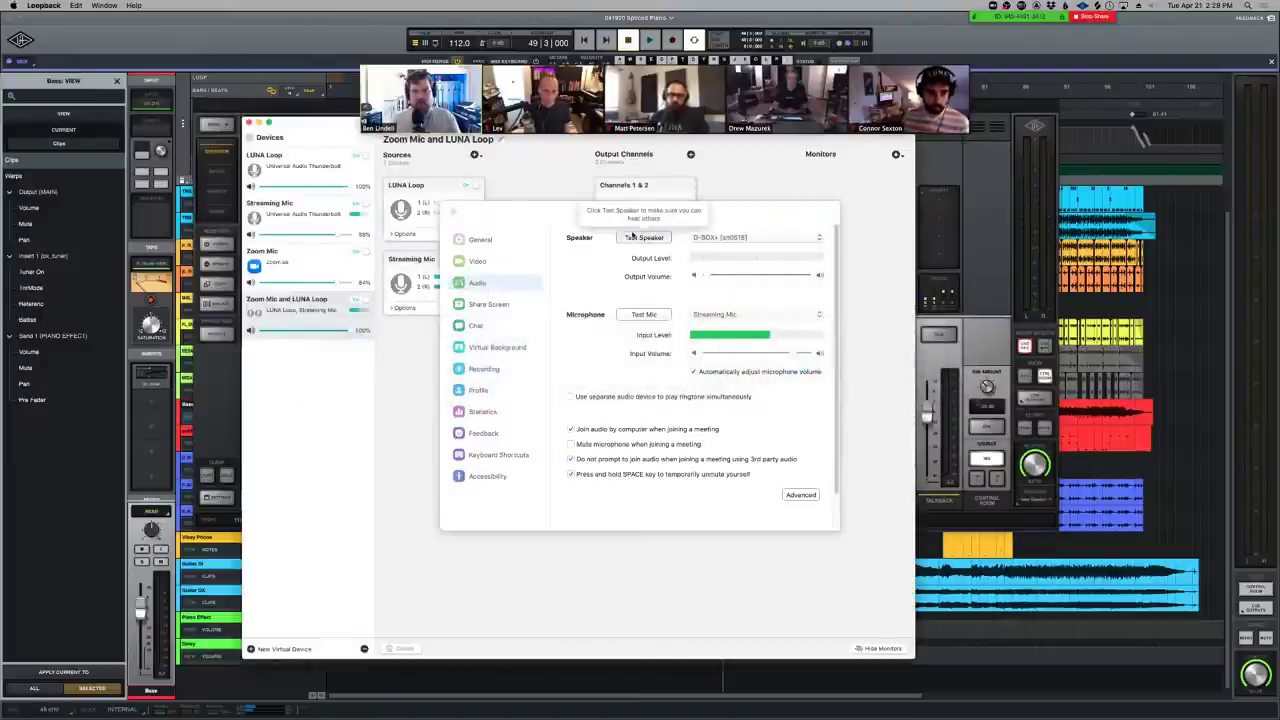
pyautogui.click(513, 189)
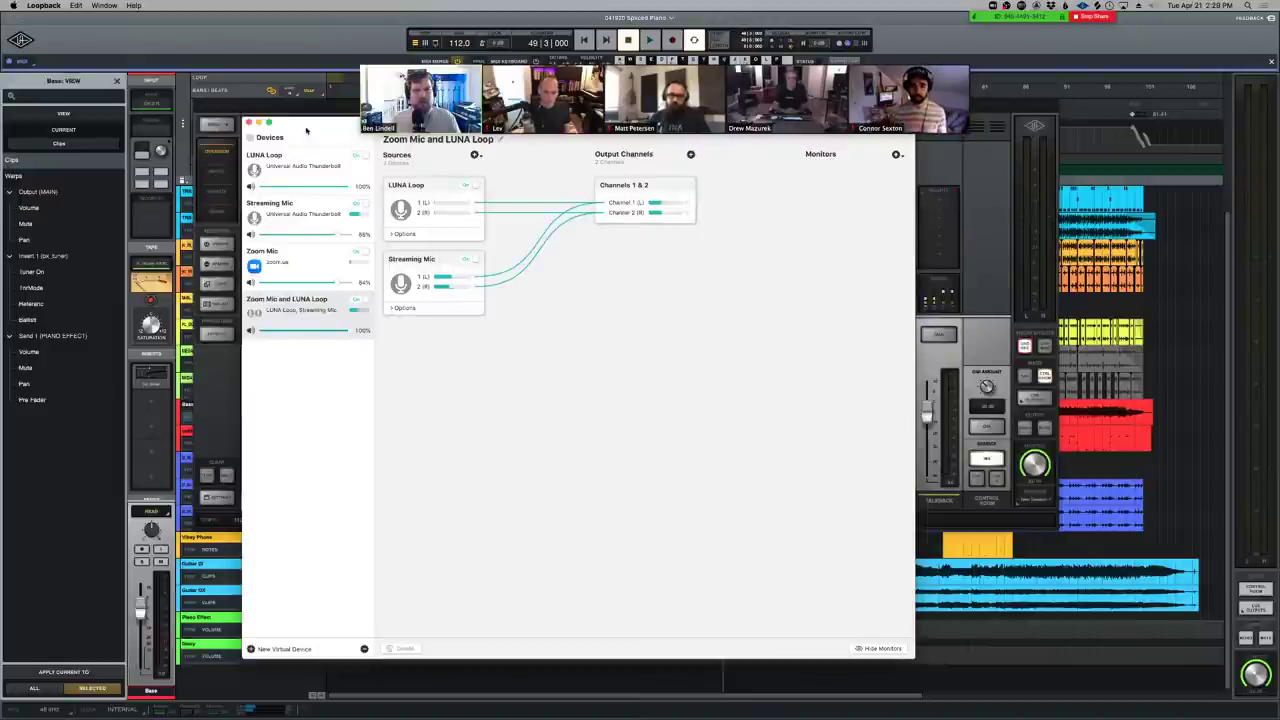
pyautogui.moveTo(306, 130); pyautogui.dragTo(394, 164)
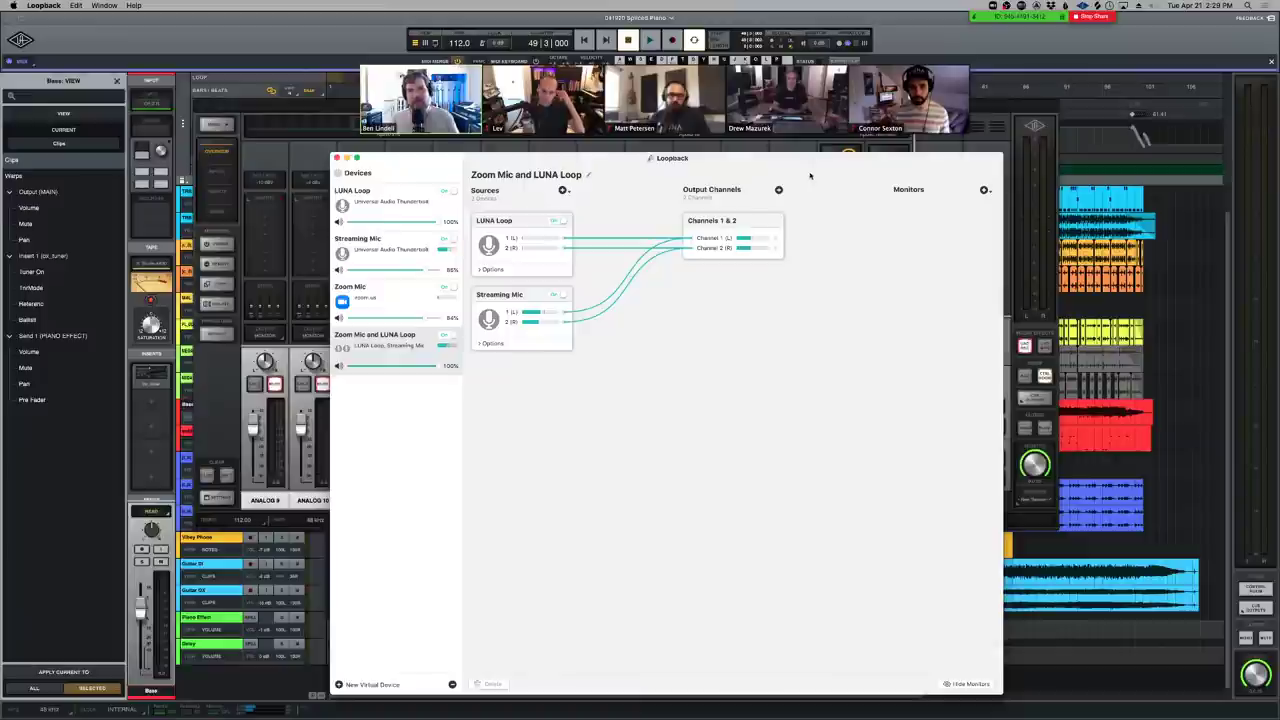
pyautogui.click(383, 251)
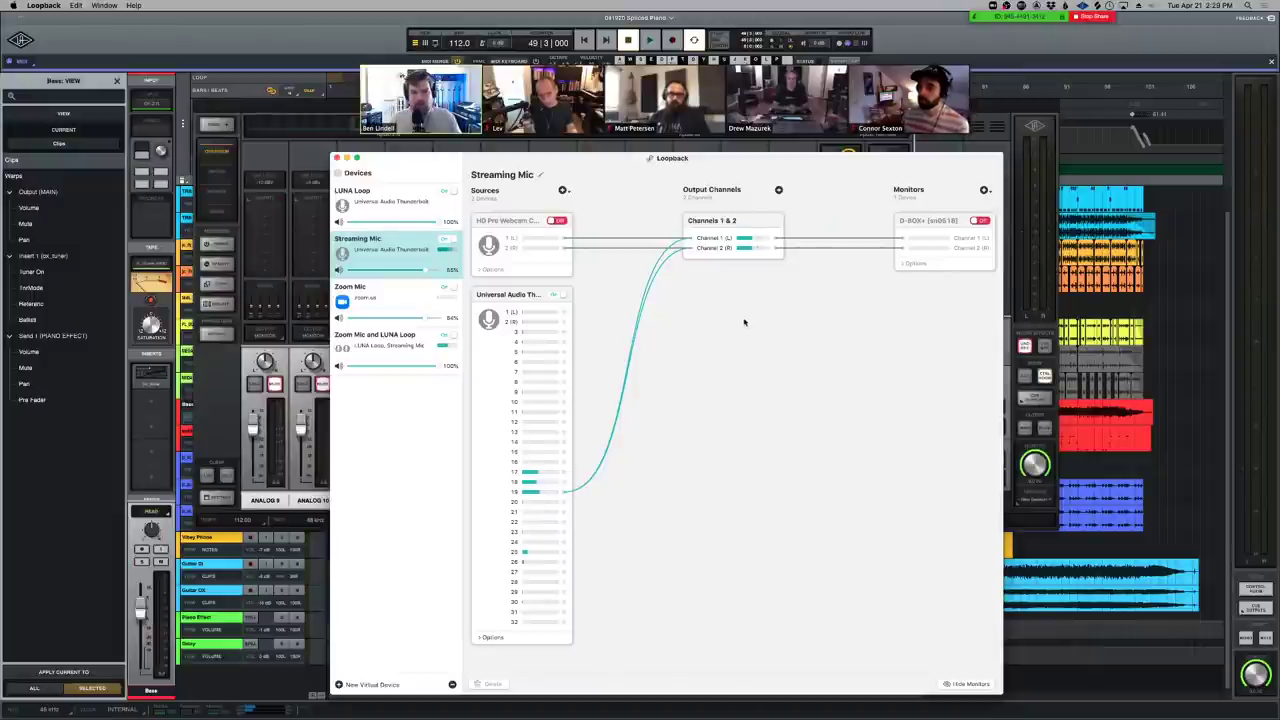
# Launch Audio MIDI Setup, close MIDI Studio, move Audio Devices beside Loopback, and show the Universal Audio Thunderbolt device's channels
pyautogui.hotkey('alt', 'space')
pyautogui.write('audio')
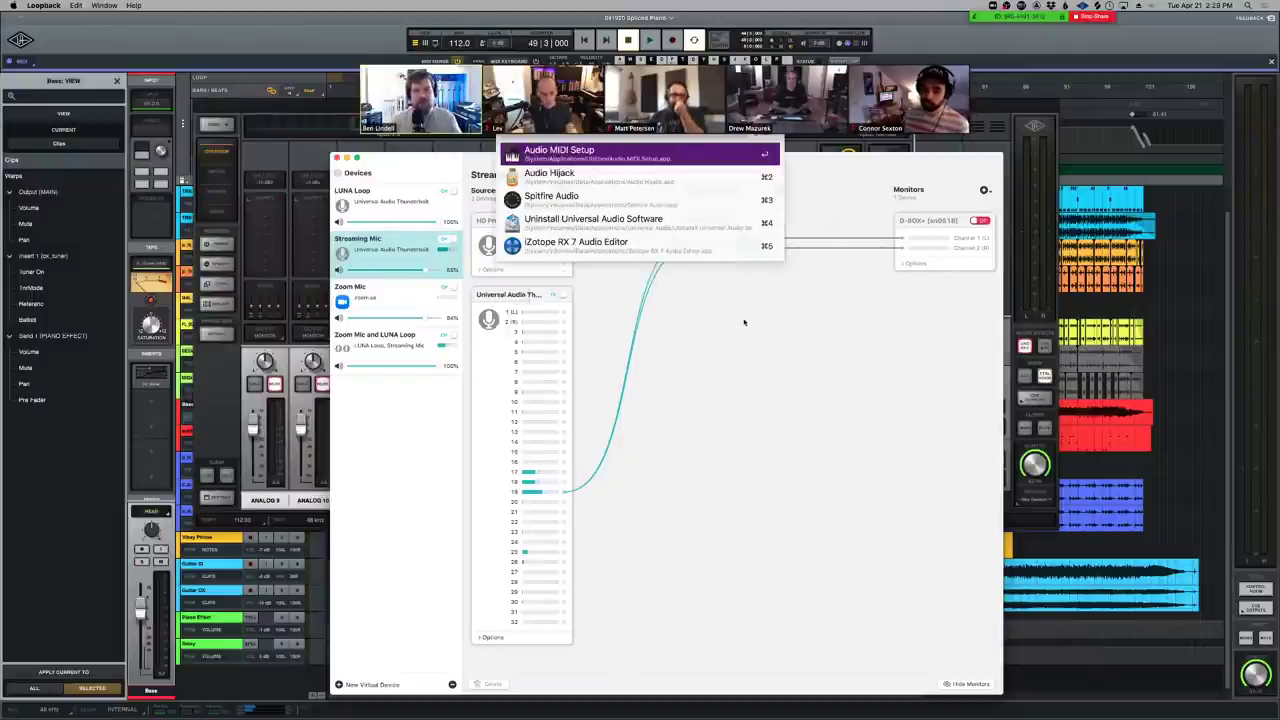
pyautogui.press('Return')
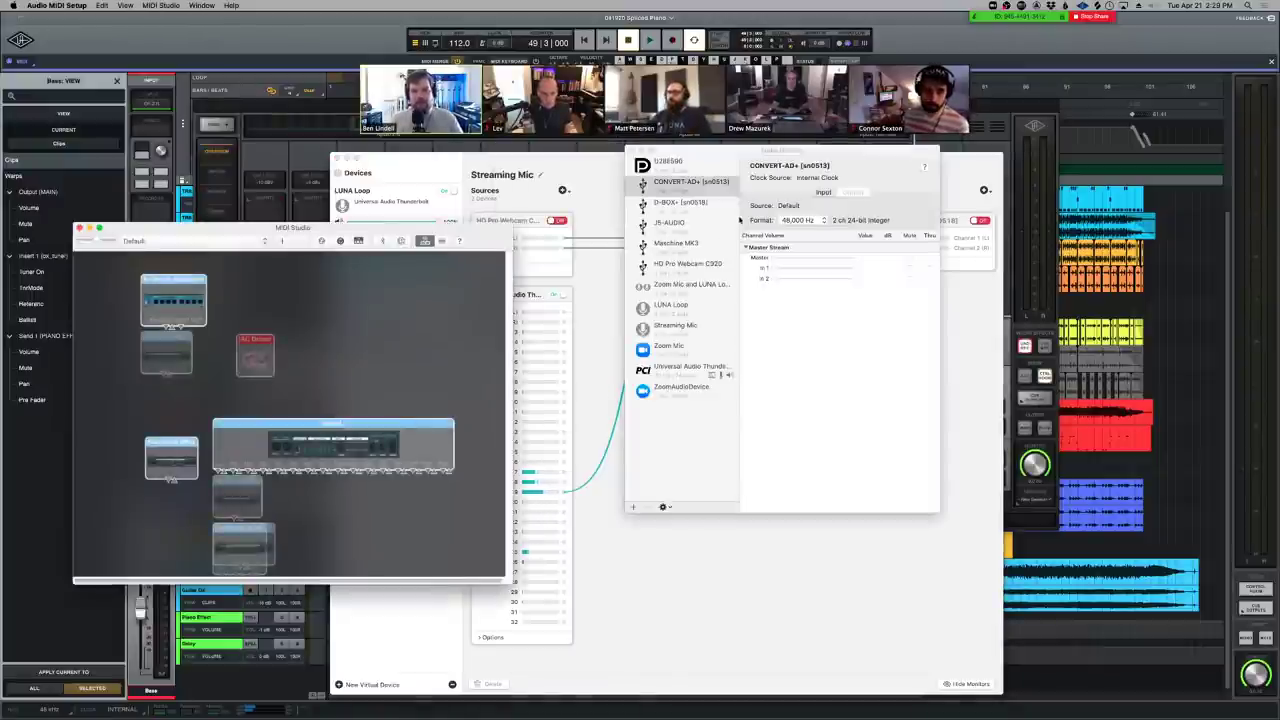
pyautogui.click(79, 228)
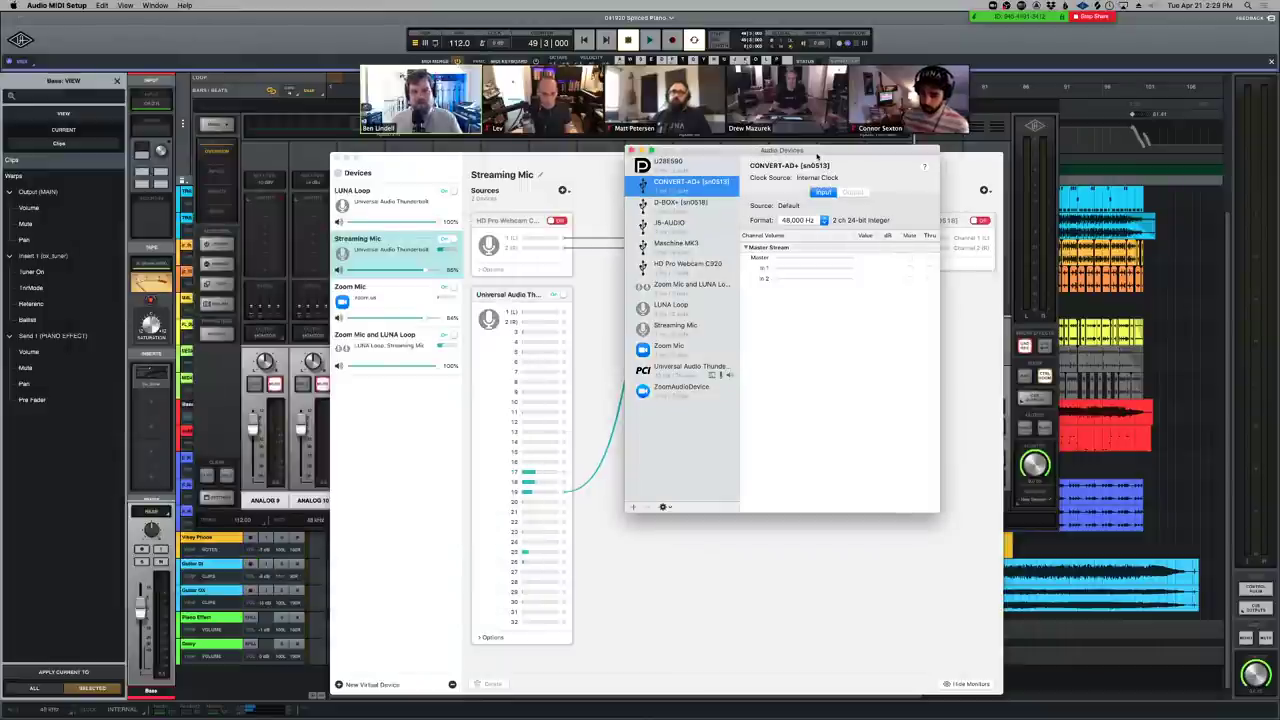
pyautogui.moveTo(818, 152); pyautogui.dragTo(1167, 135)
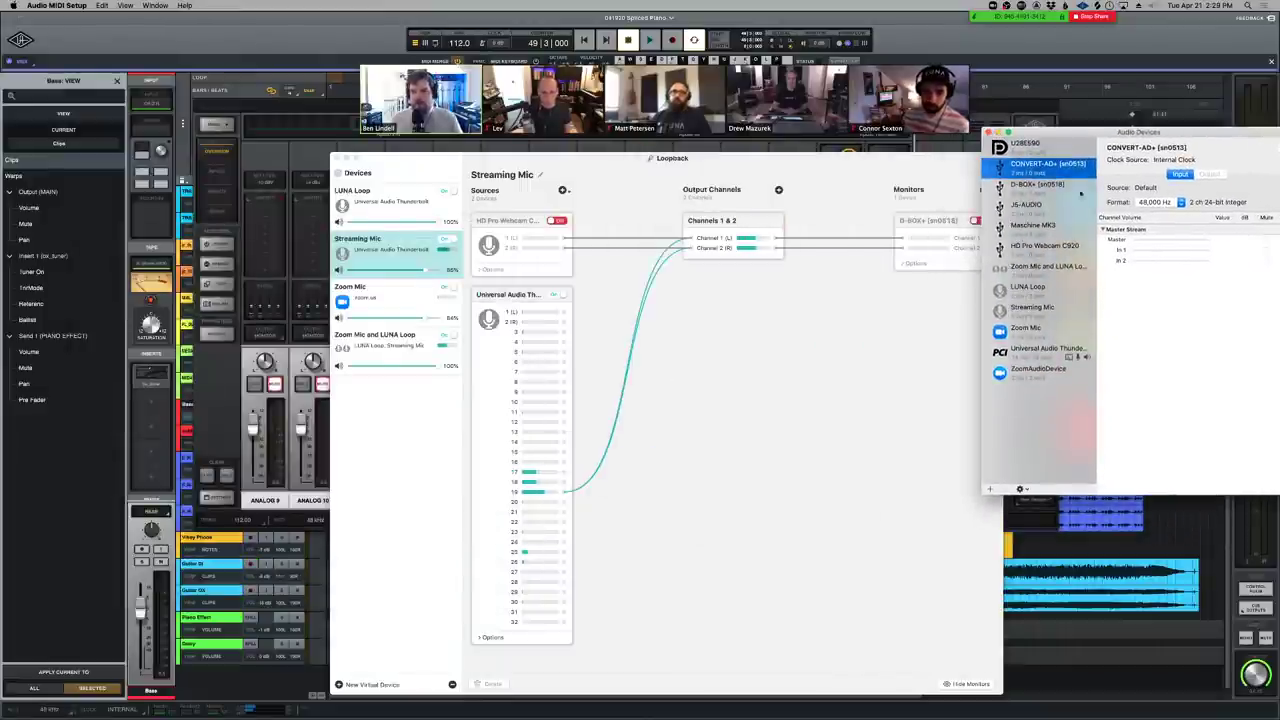
pyautogui.click(1022, 360)
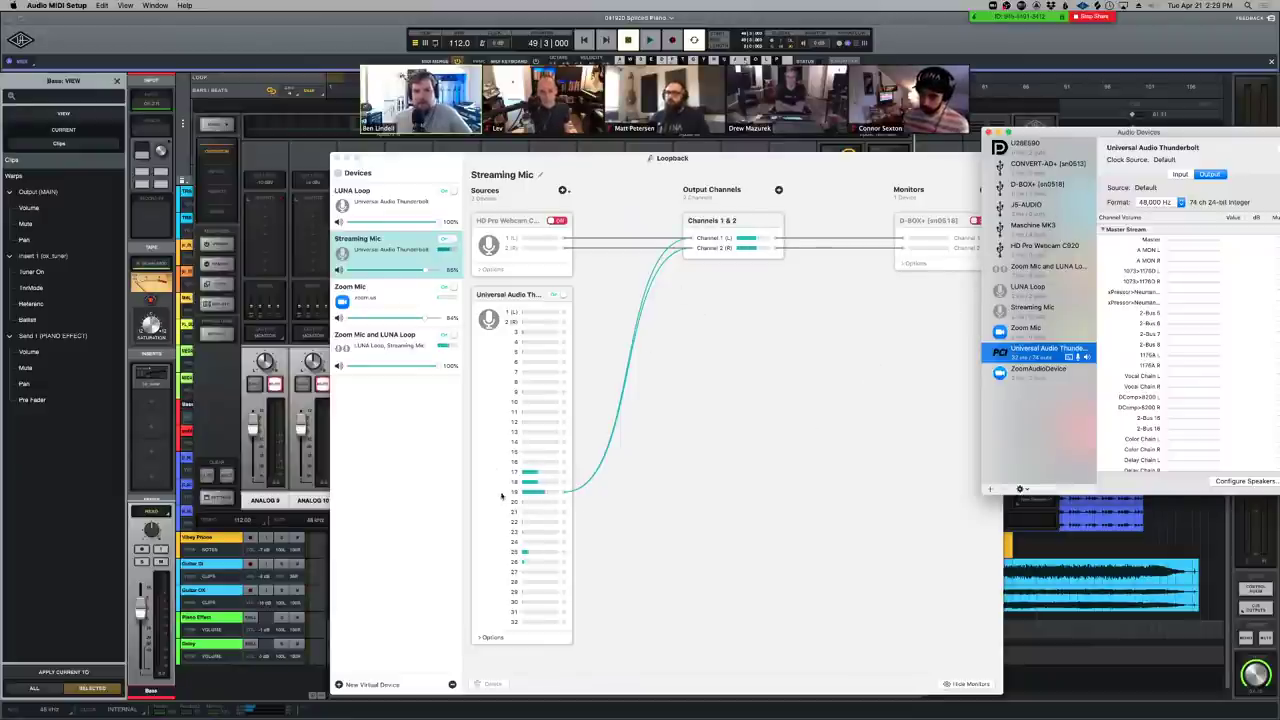
# Return to Loopback, shift its window slightly away from the Audio Devices window, and switch to OBS
pyautogui.click(714, 508)
pyautogui.moveTo(744, 164); pyautogui.dragTo(728, 156)
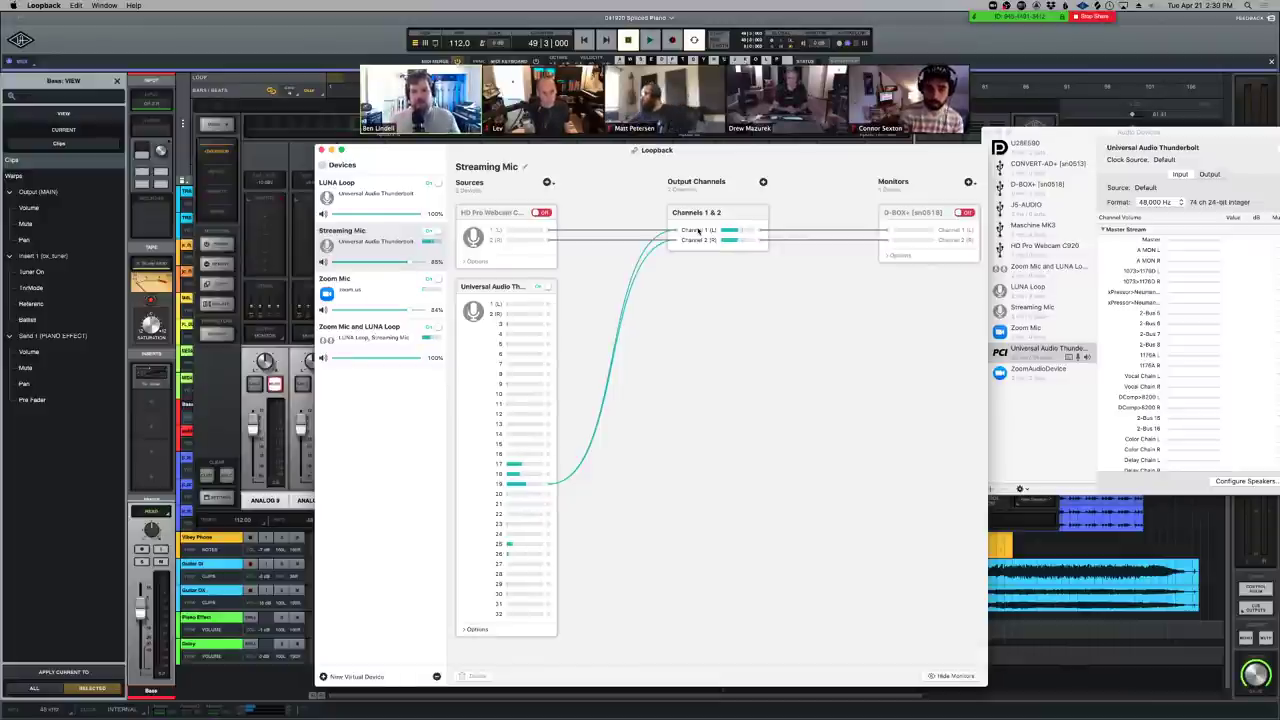
pyautogui.press('super+Tab')
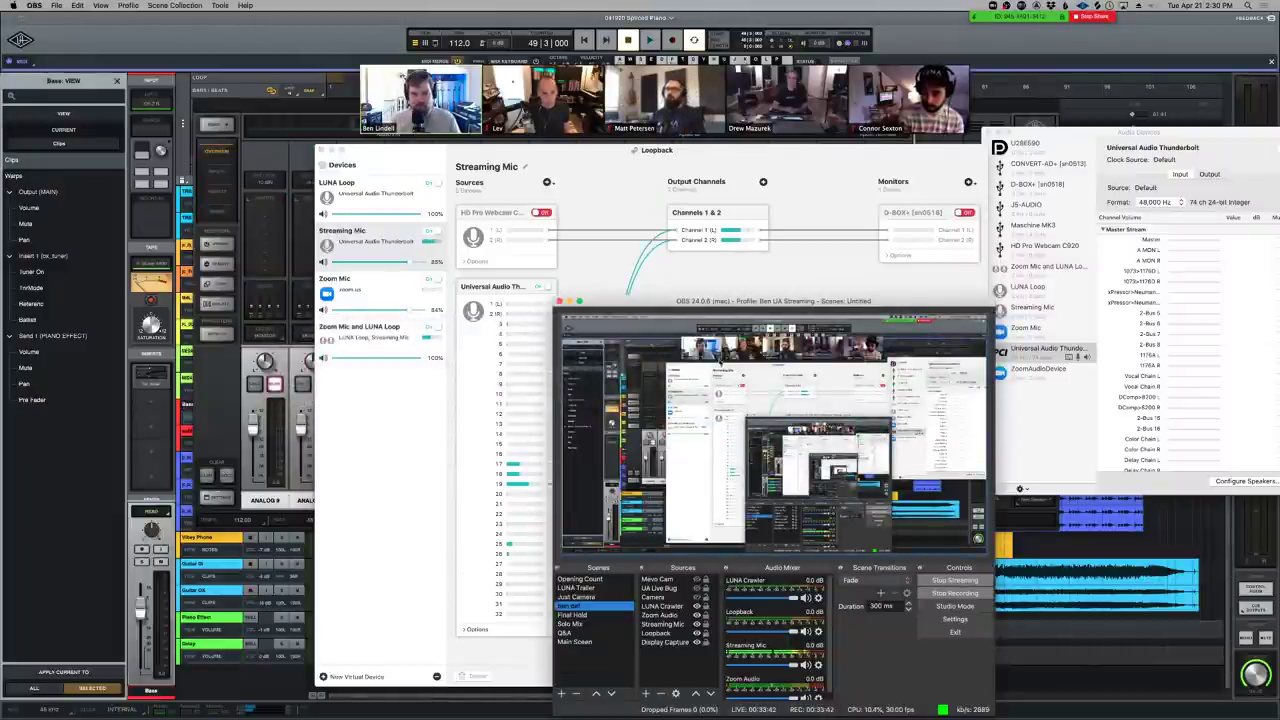
# Switch to Loopback and turn the Streaming Mic device's D-BOX+ monitor on, then off again
pyautogui.press('super+Tab')
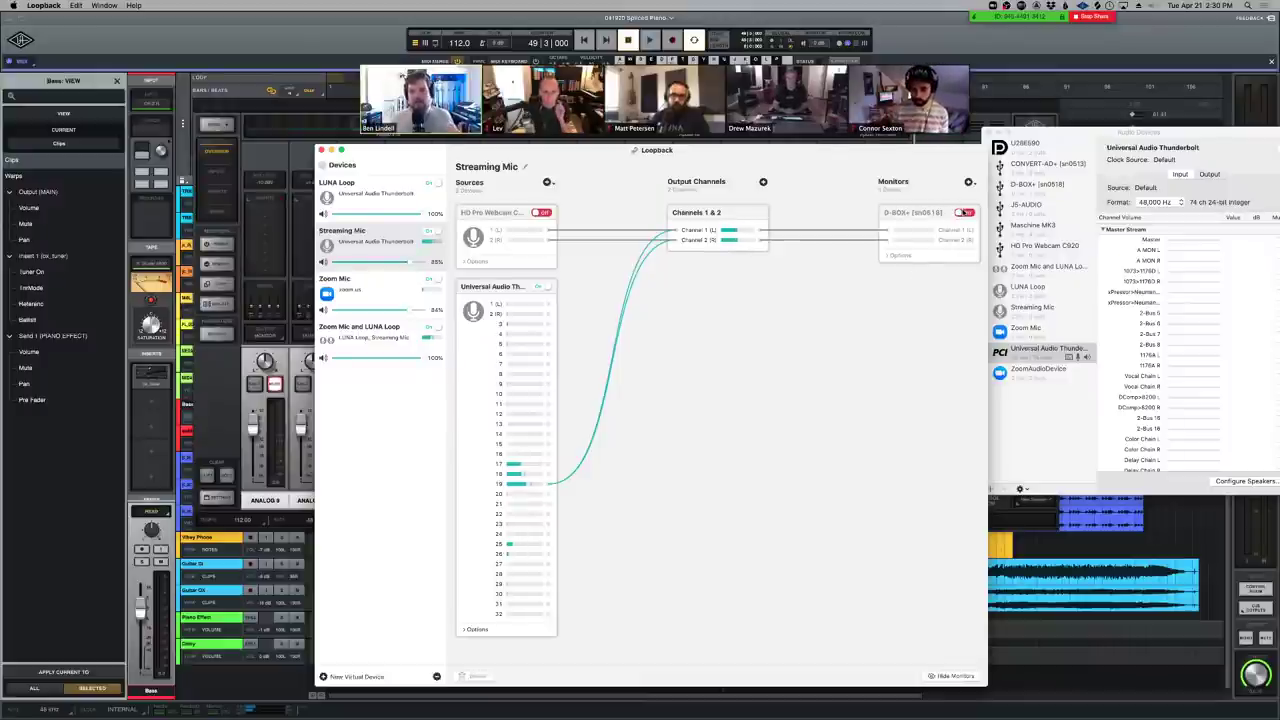
pyautogui.click(966, 213)
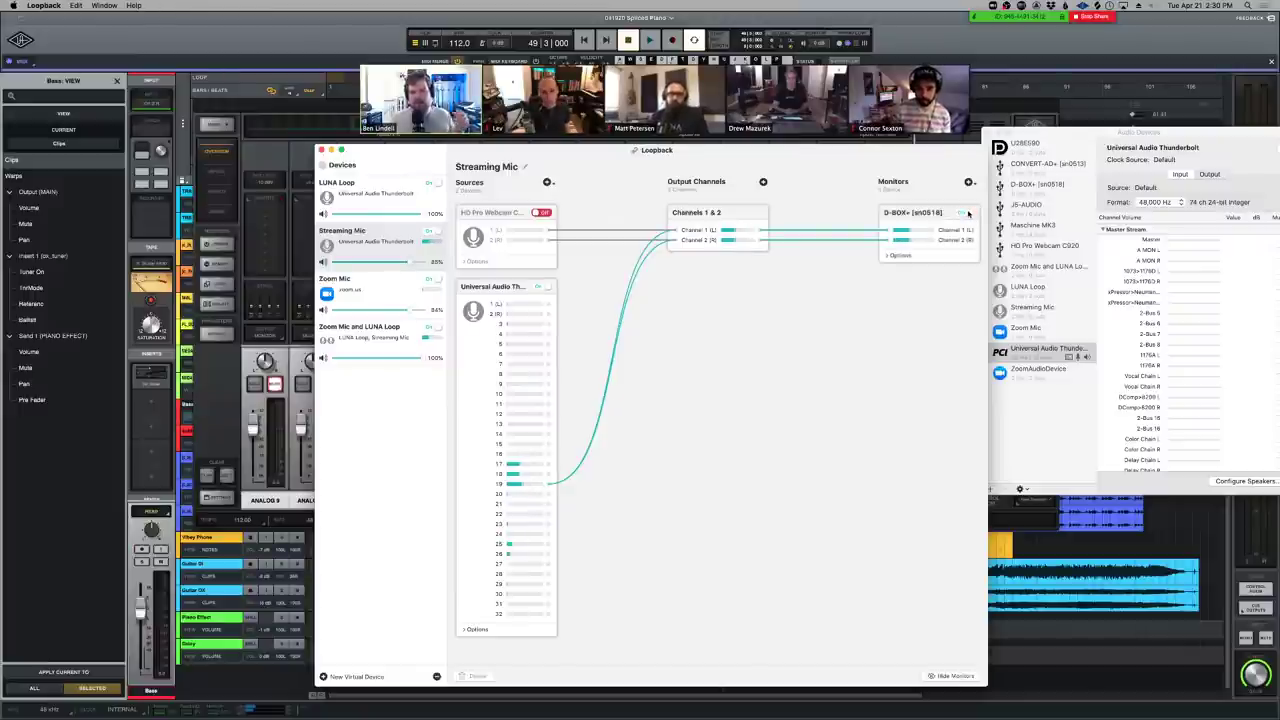
pyautogui.click(966, 213)
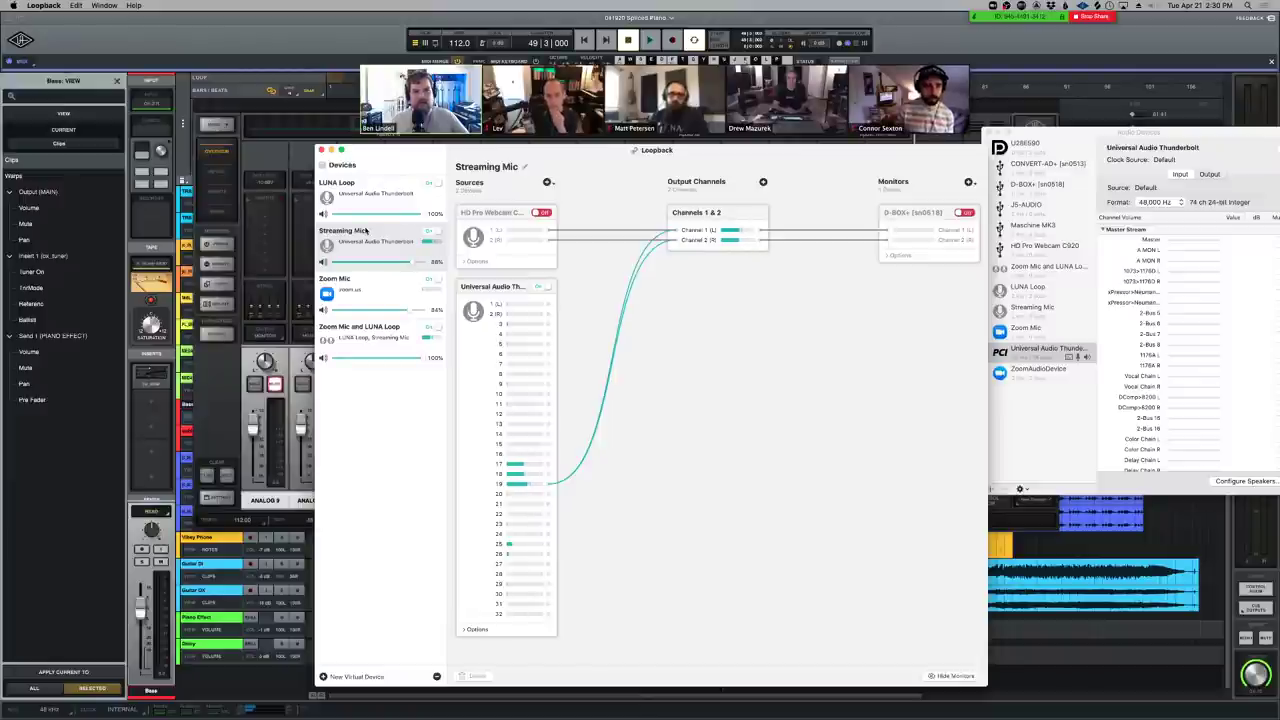
# Show the channel routing of the Zoom Mic device, followed by the LUNA Loop device
pyautogui.moveTo(870, 87)
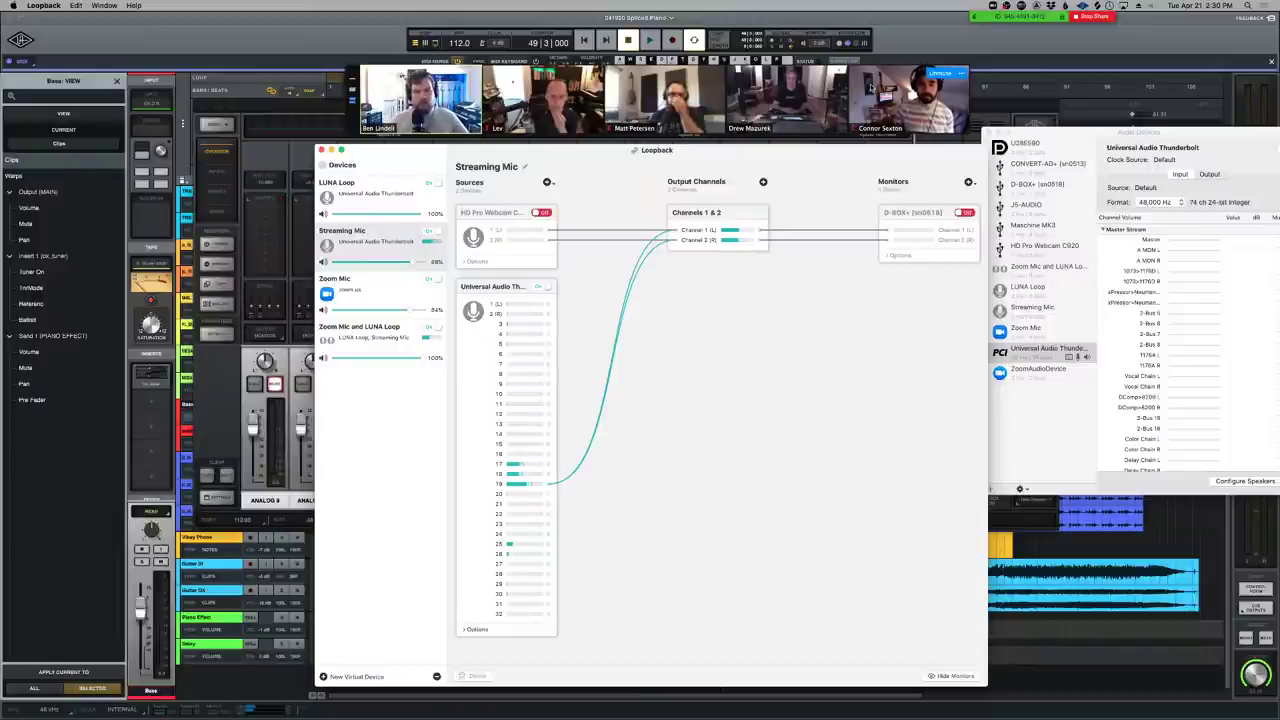
pyautogui.click(397, 307)
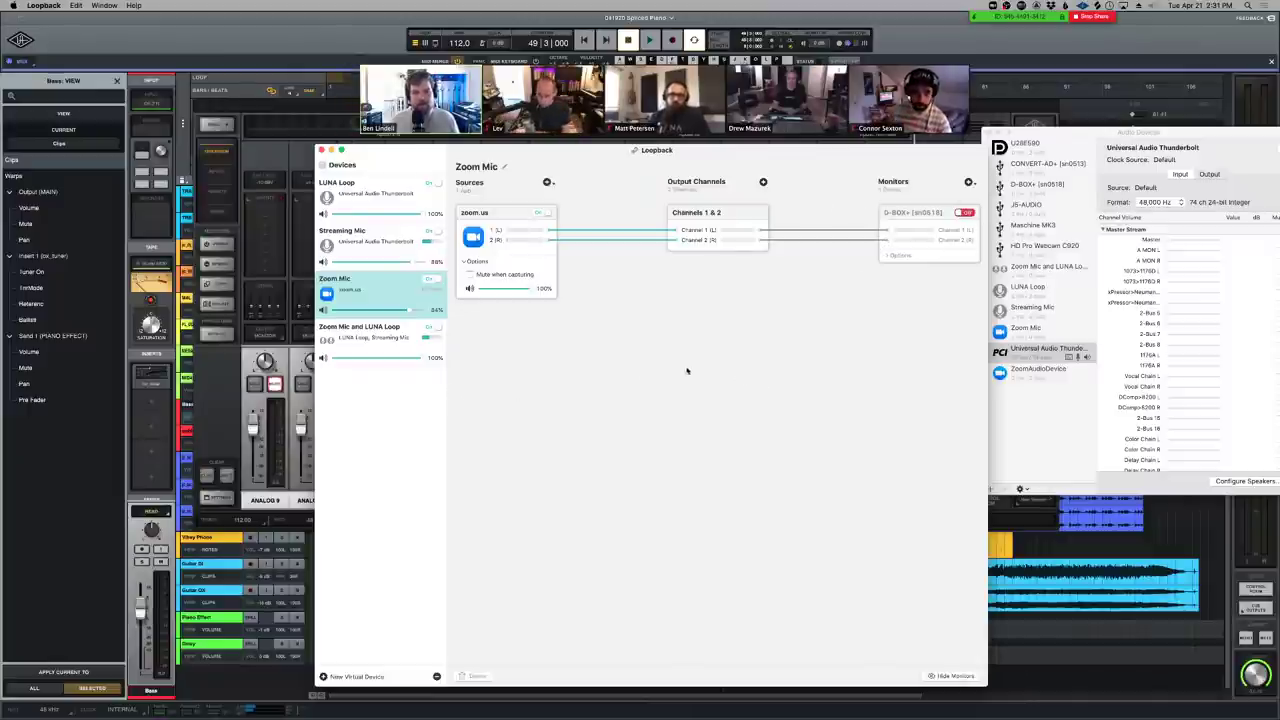
pyautogui.click(388, 197)
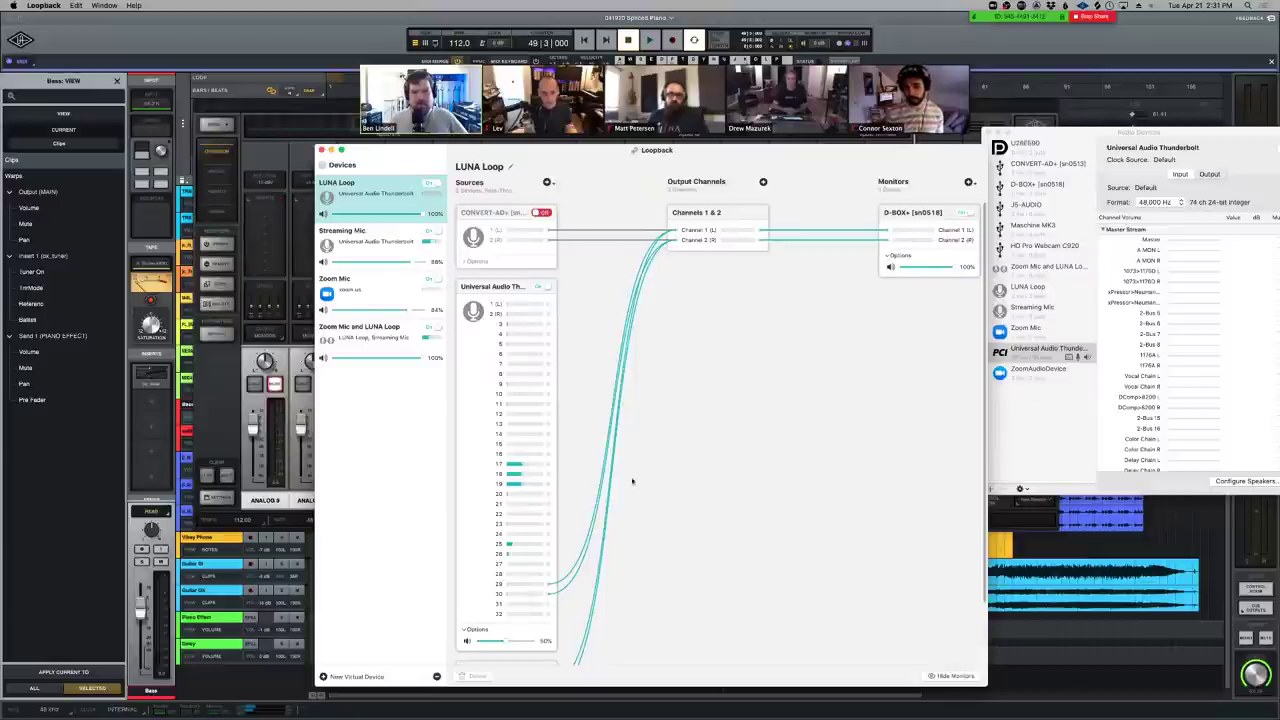
# Switch to LUNA and open the I/O Matrix settings, showing the input and output channels down to 32
pyautogui.click(100, 43)
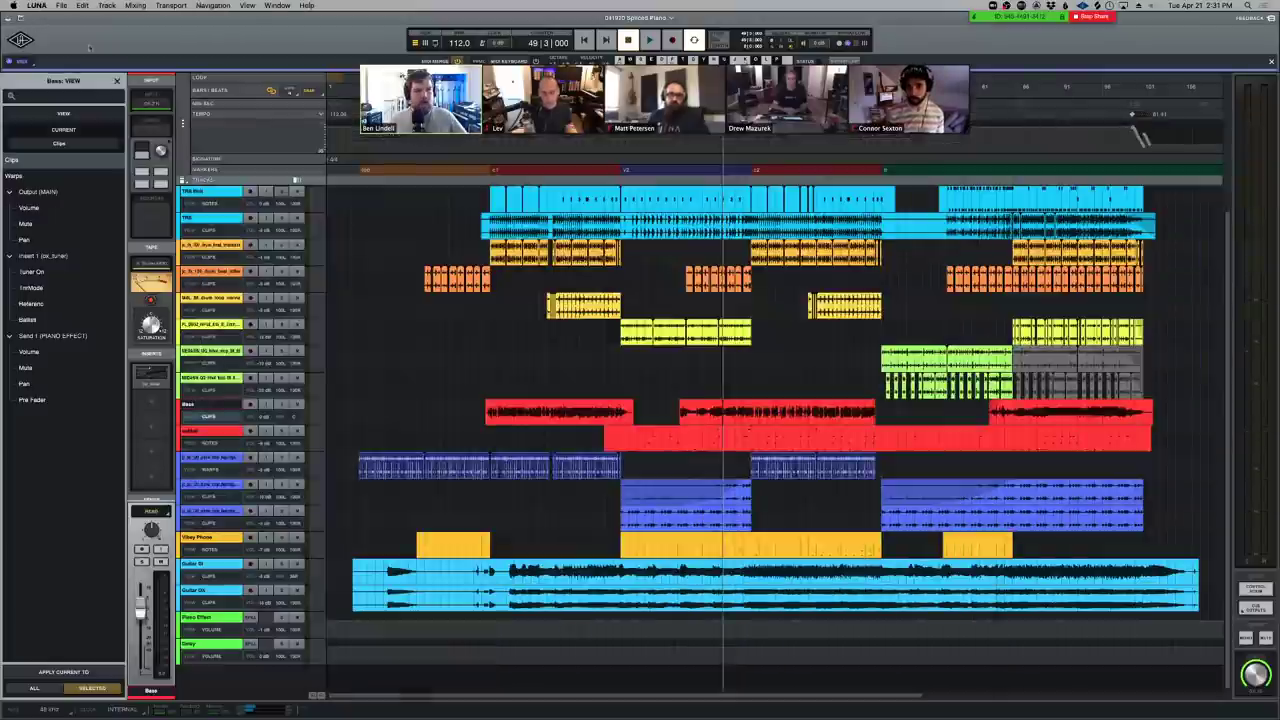
pyautogui.click(20, 40)
pyautogui.click(20, 185)
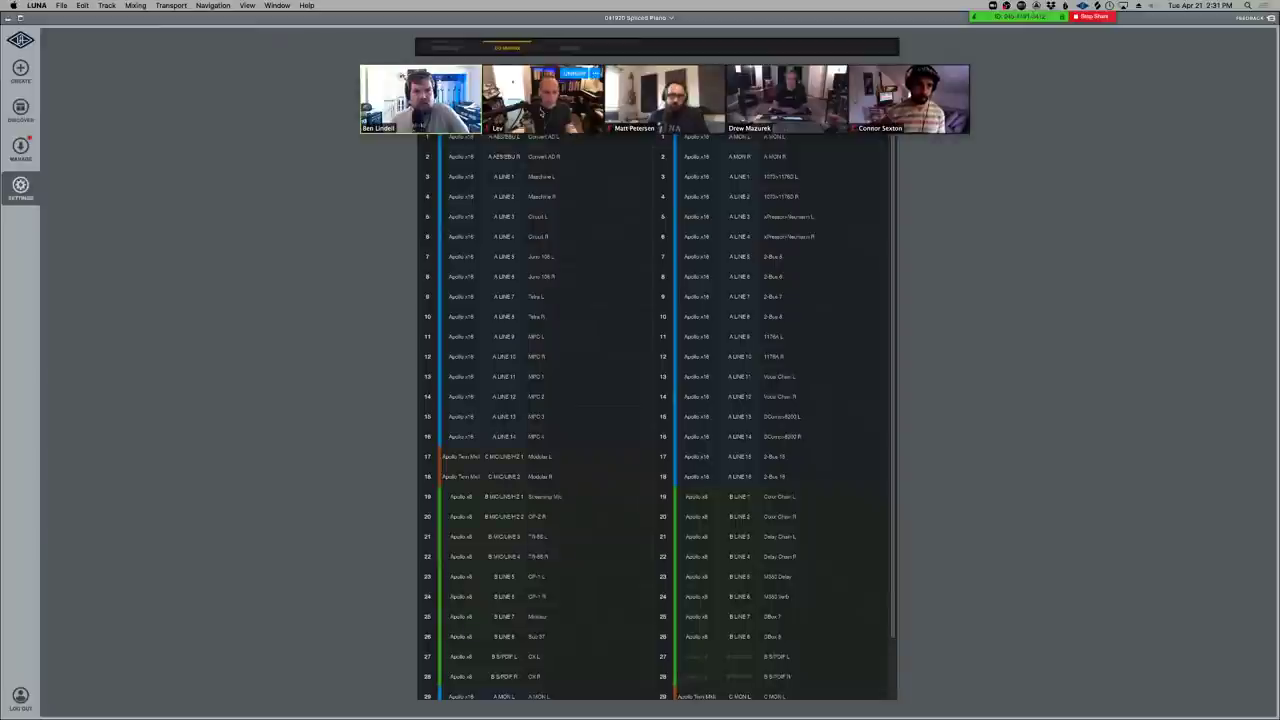
pyautogui.scroll(-3, 586, 477)
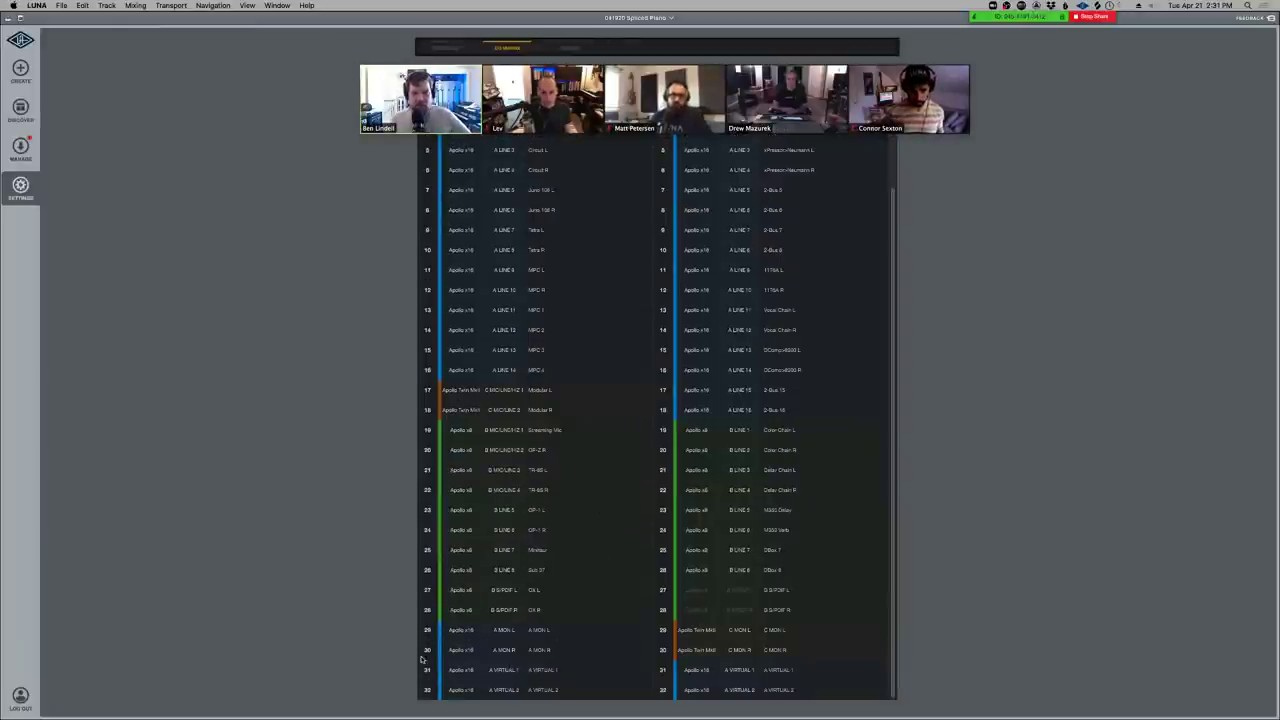
# Move the Zoom video thumbnails clear of the I/O Matrix and review its full channel table
pyautogui.moveTo(351, 122)
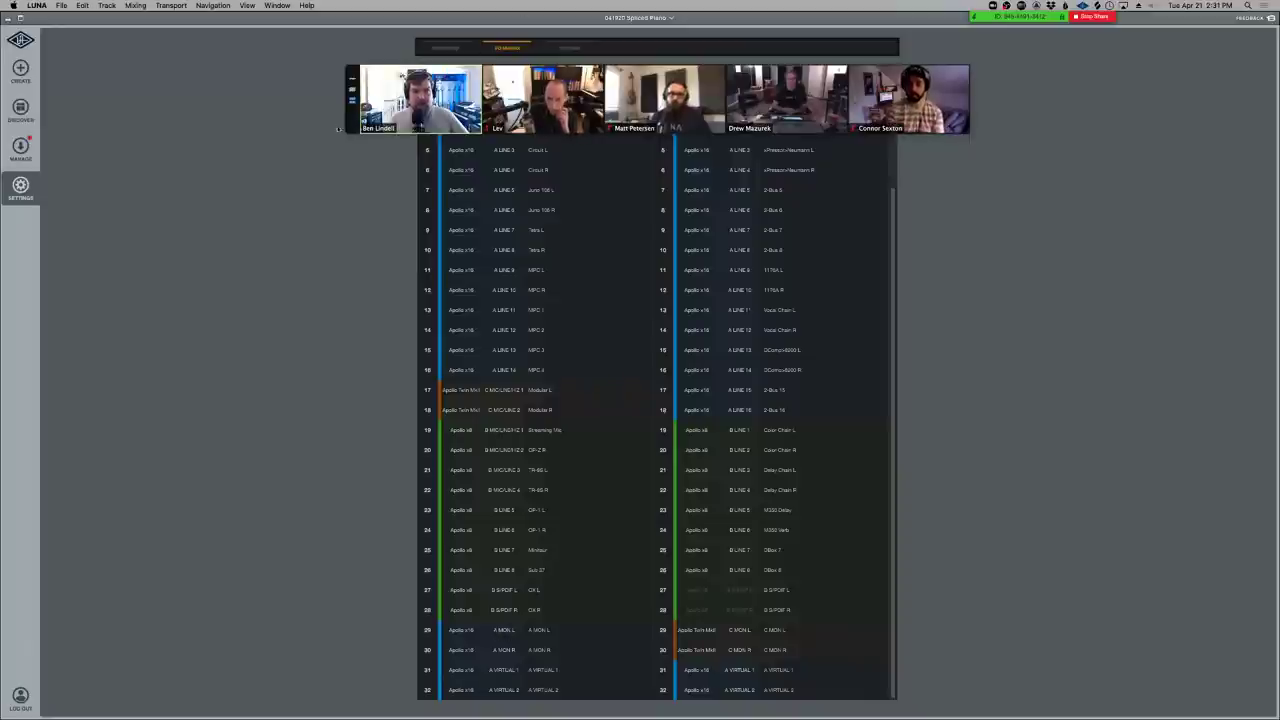
pyautogui.moveTo(351, 122); pyautogui.dragTo(1160, 300)
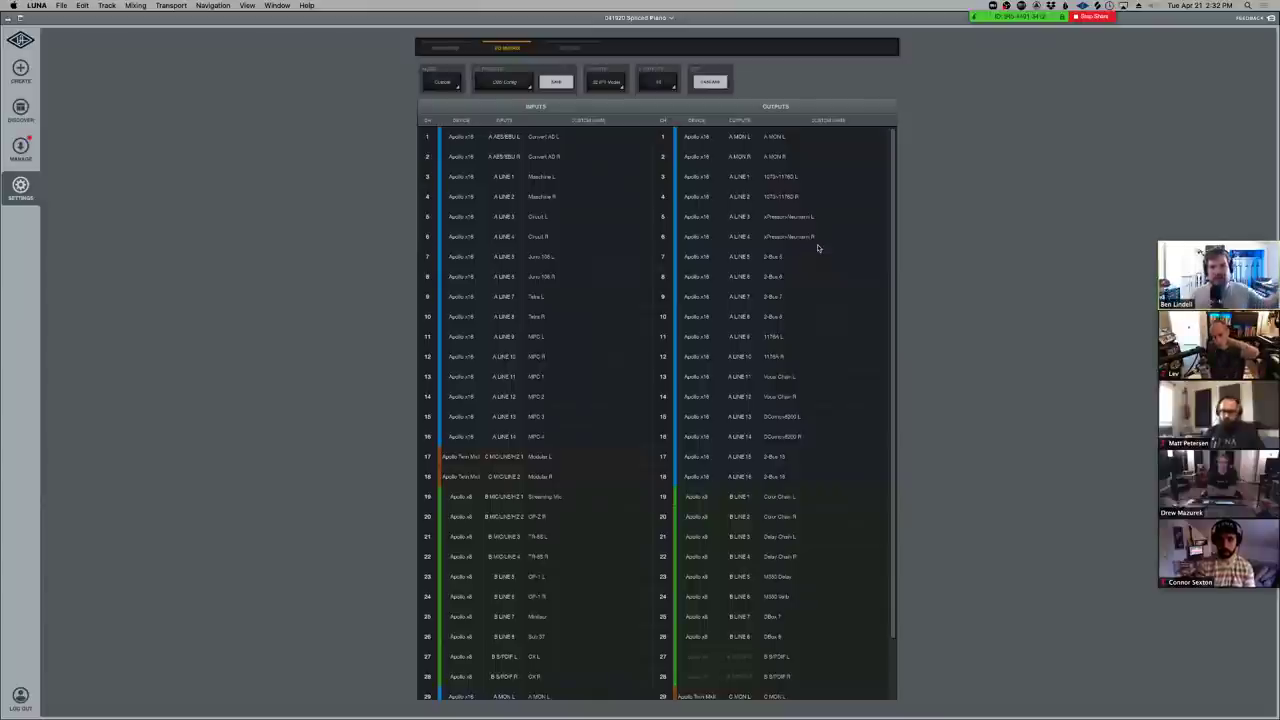
pyautogui.scroll(-3, 785, 400)
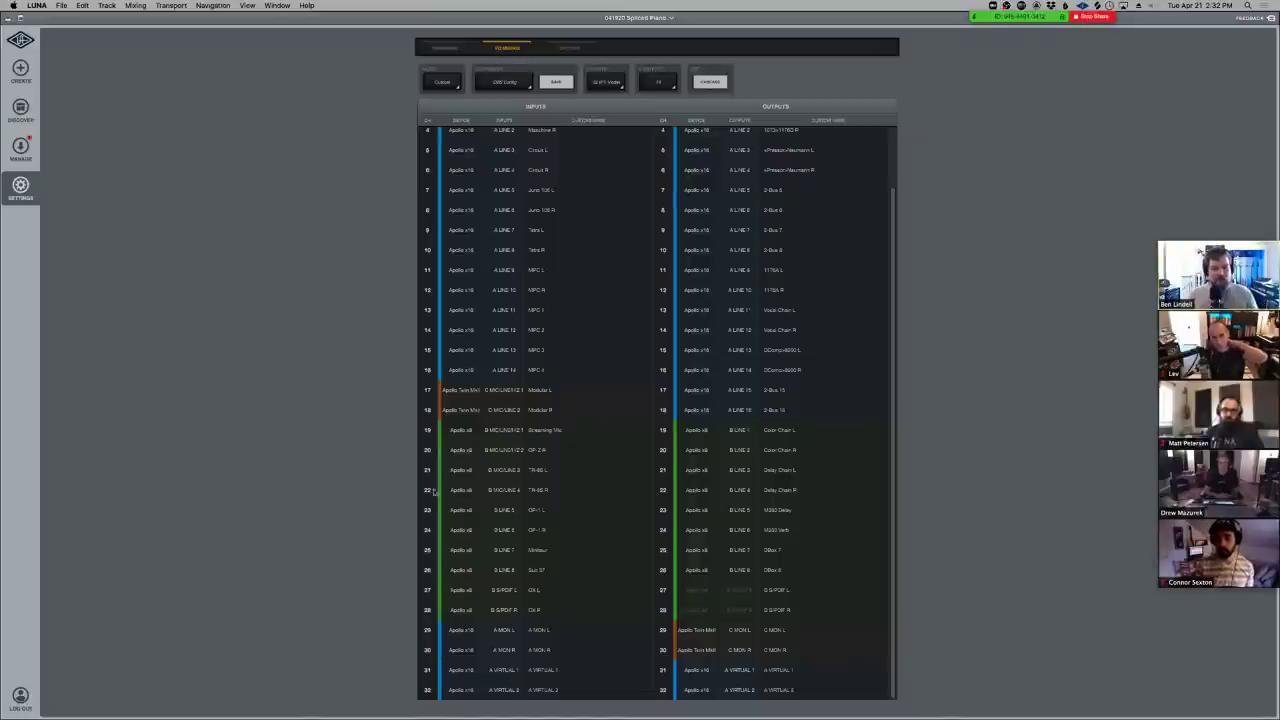
# Check Loopback, return to LUNA's session timeline, and place the playhead at bar 21
pyautogui.press('super+Tab')
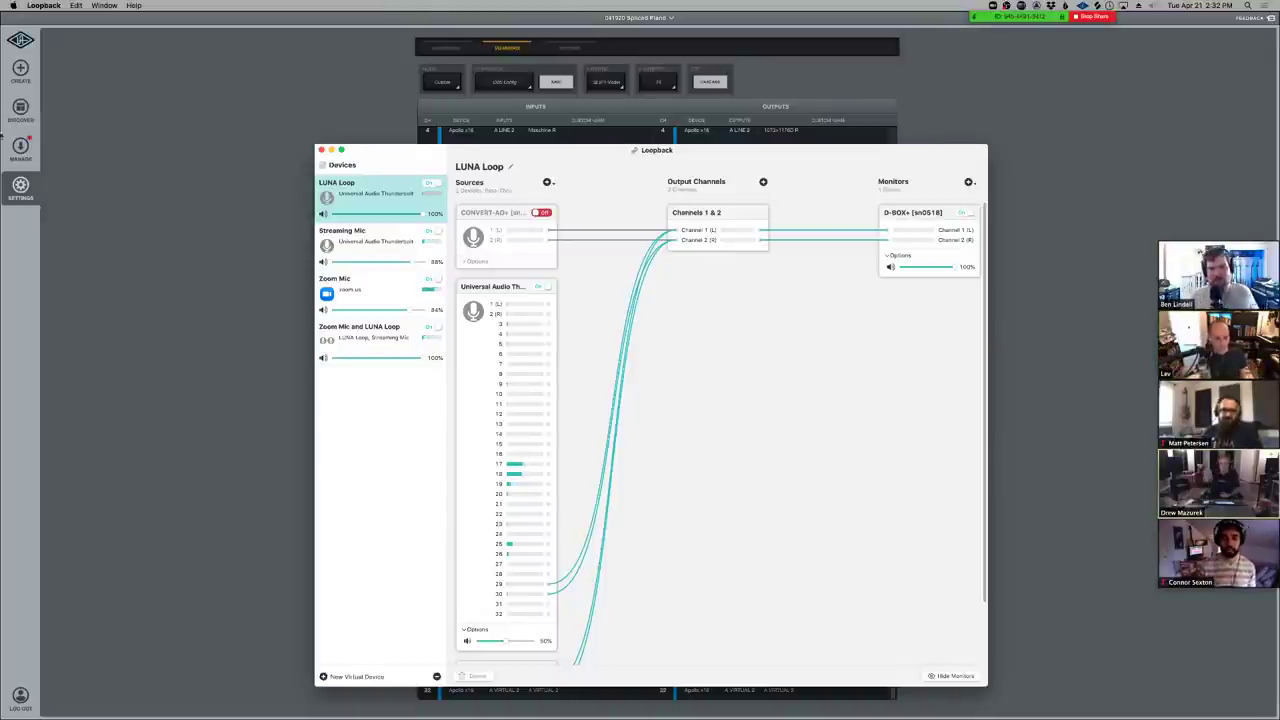
pyautogui.click(20, 40)
pyautogui.click(20, 40)
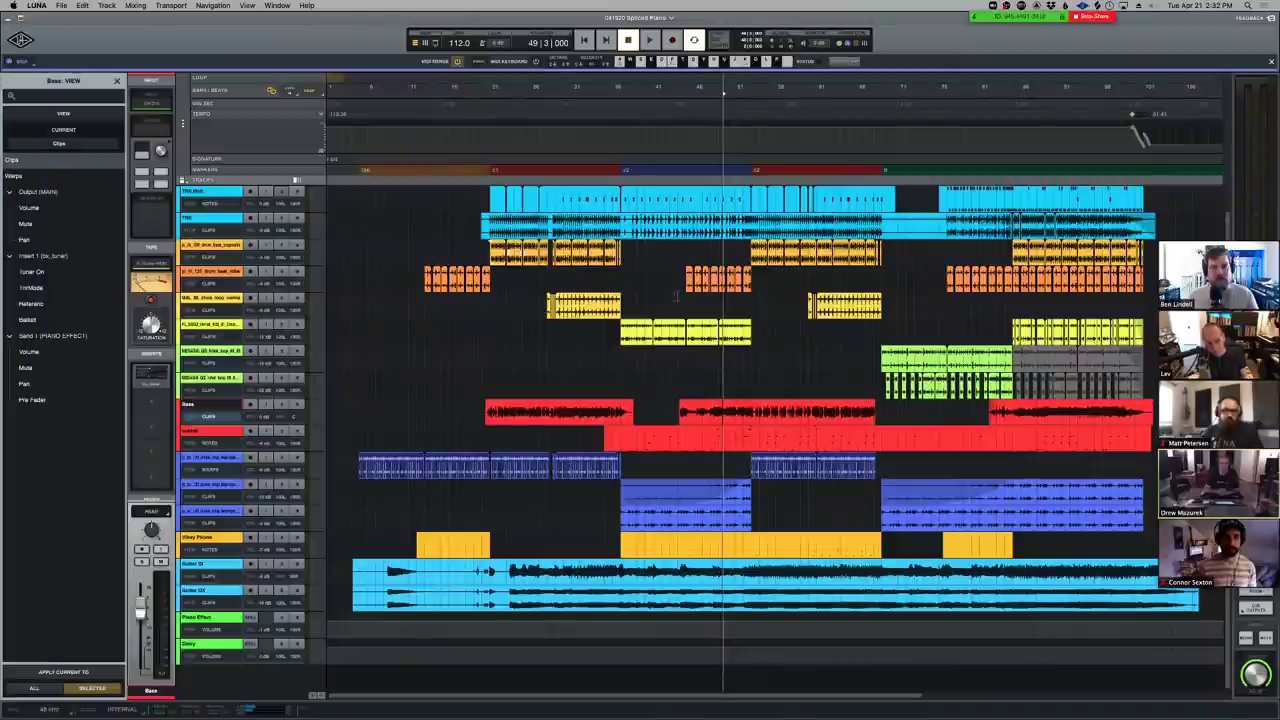
pyautogui.click(495, 170)
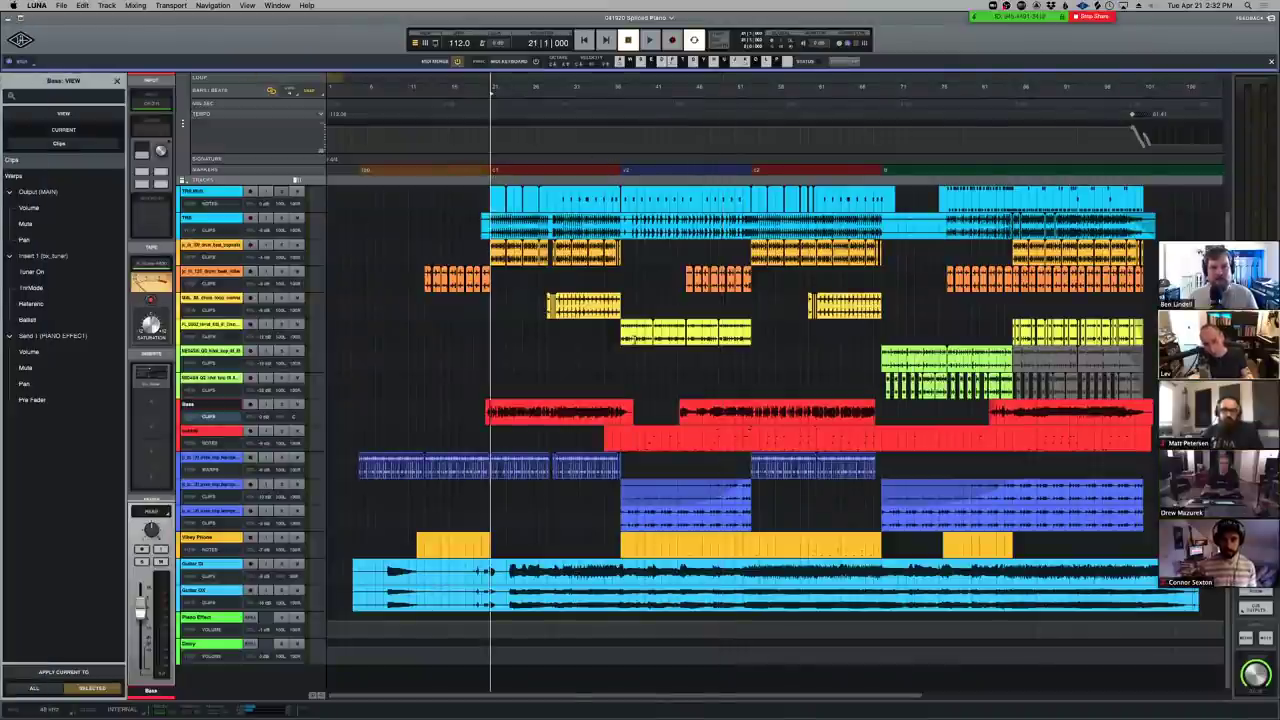
# Play the LUNA session while showing the LUNA Loop channel meters in Loopback, stop playback, and return to Loopback
pyautogui.press('super+Tab')
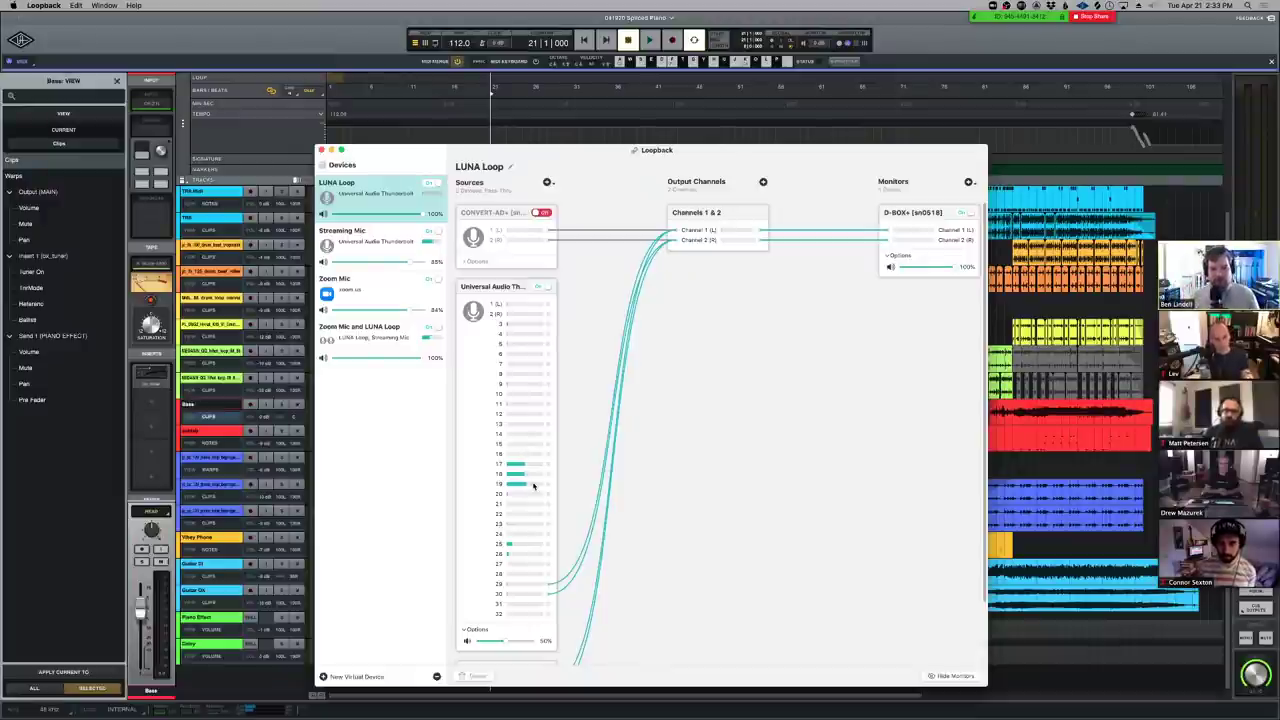
pyautogui.click(296, 29)
pyautogui.press('space')
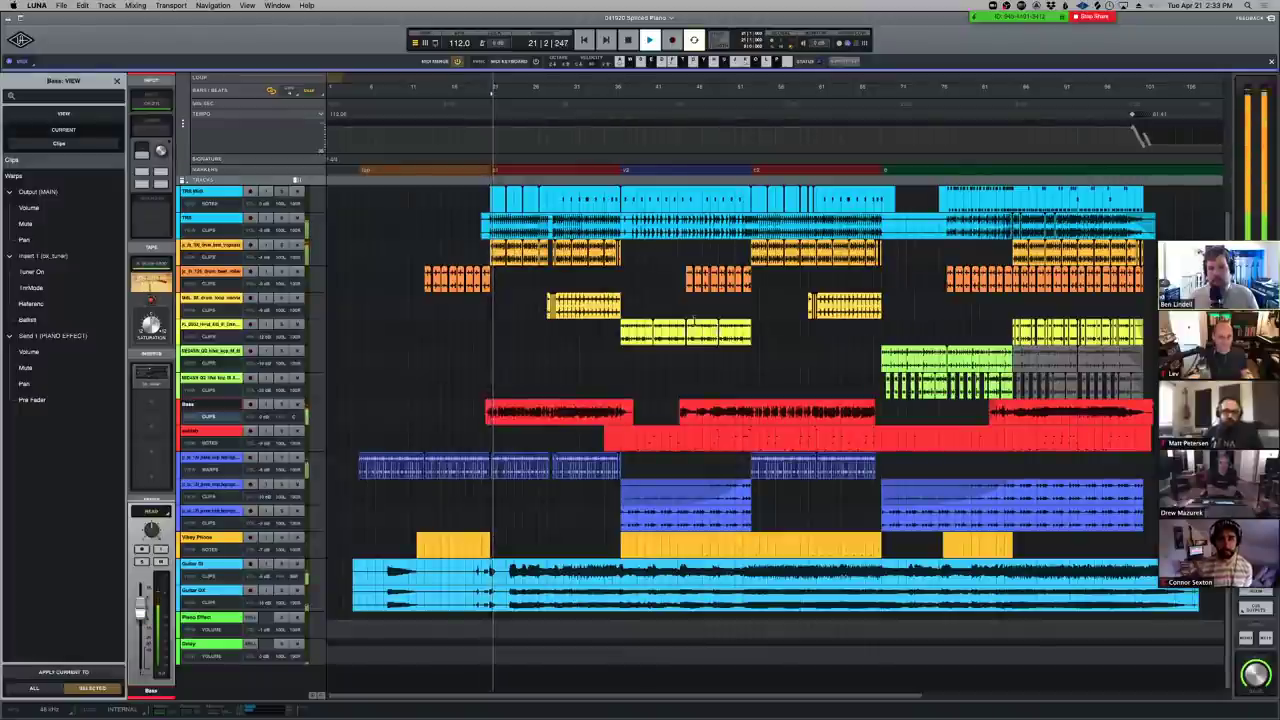
pyautogui.press('super+Tab')
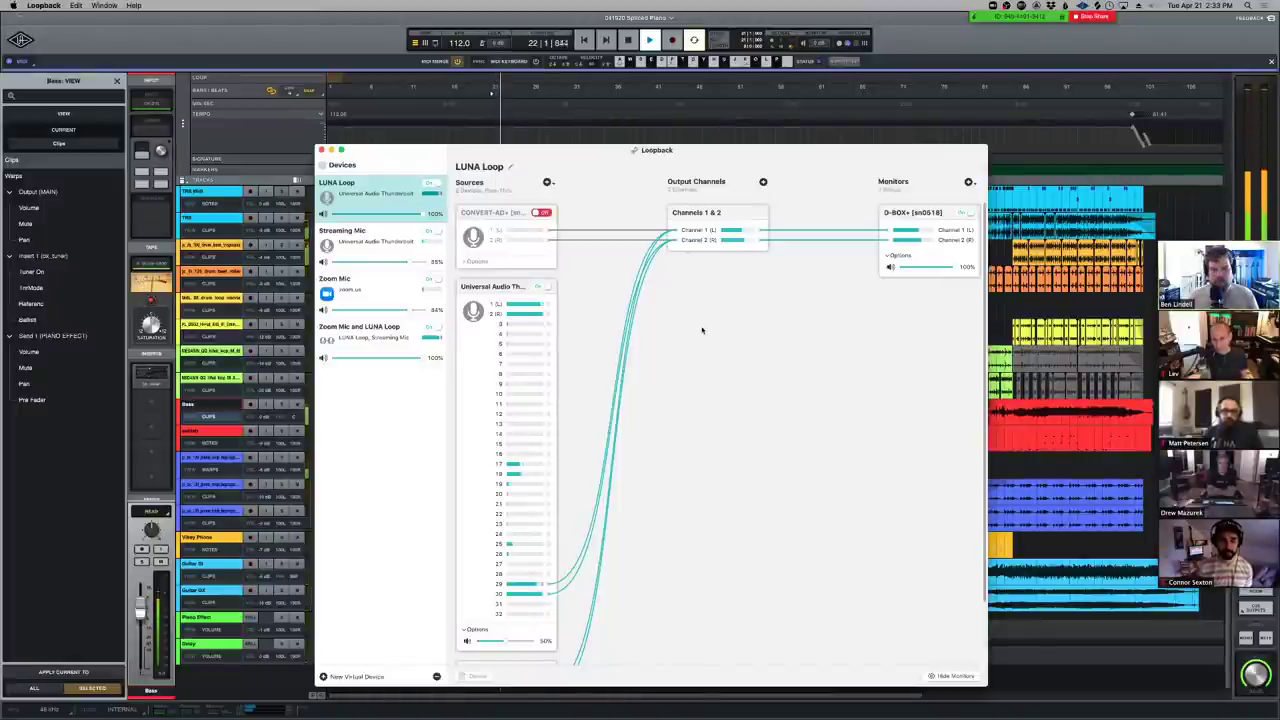
pyautogui.press('super+Tab')
pyautogui.press('space')
pyautogui.press('super+Tab')
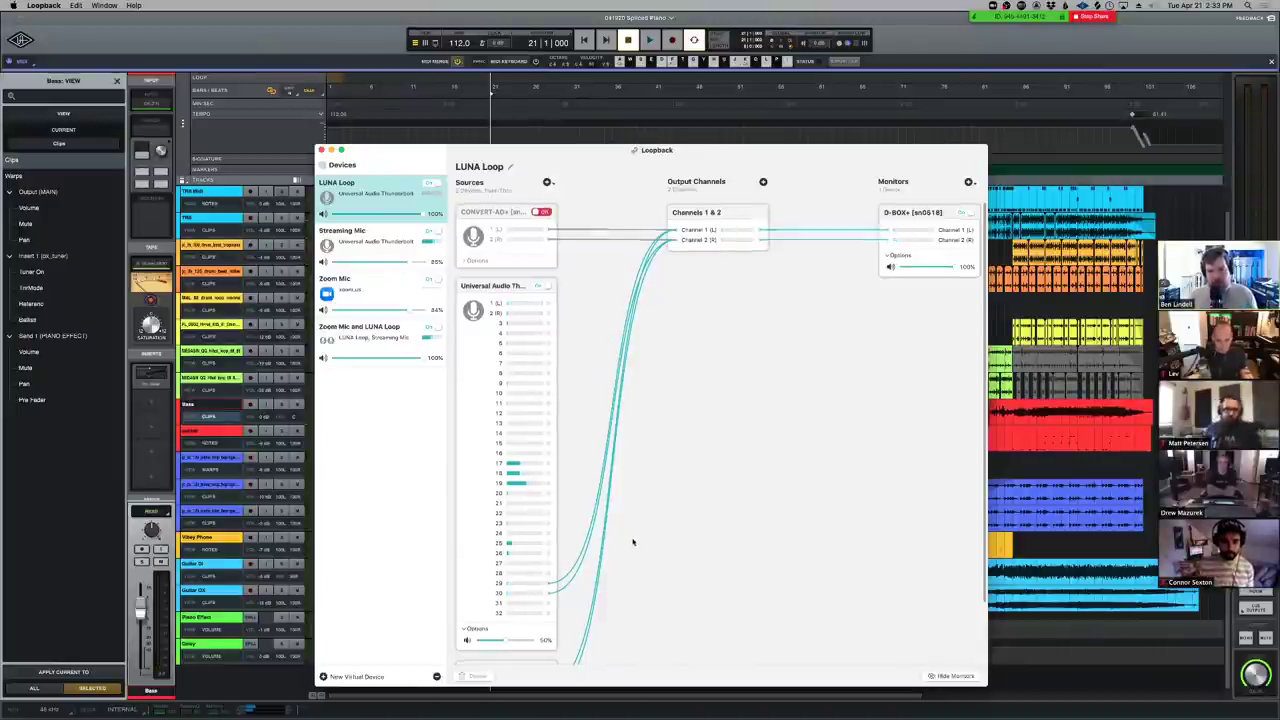
# Show LUNA Loop's Pass-Thru and CONVERT-AD+ sources and view the applications and devices that can be added as sources
pyautogui.scroll(-3, 632, 543)
pyautogui.scroll(-1, 496, 606)
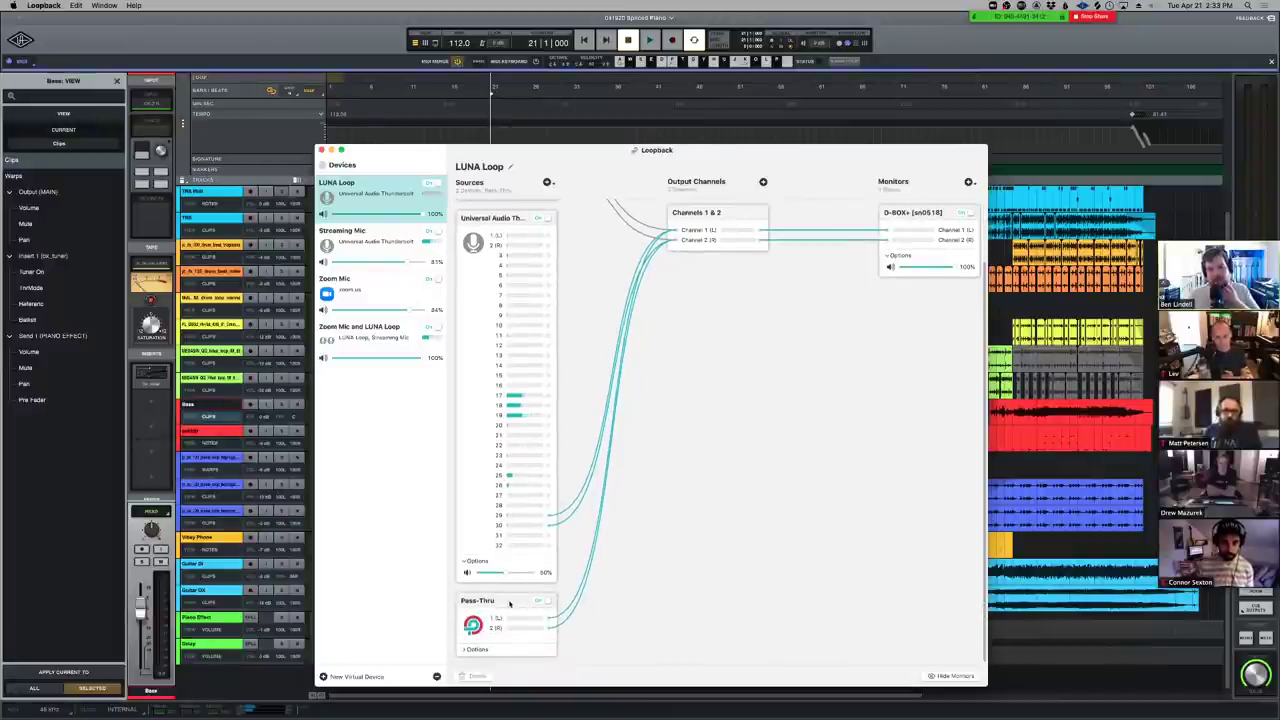
pyautogui.click(498, 601)
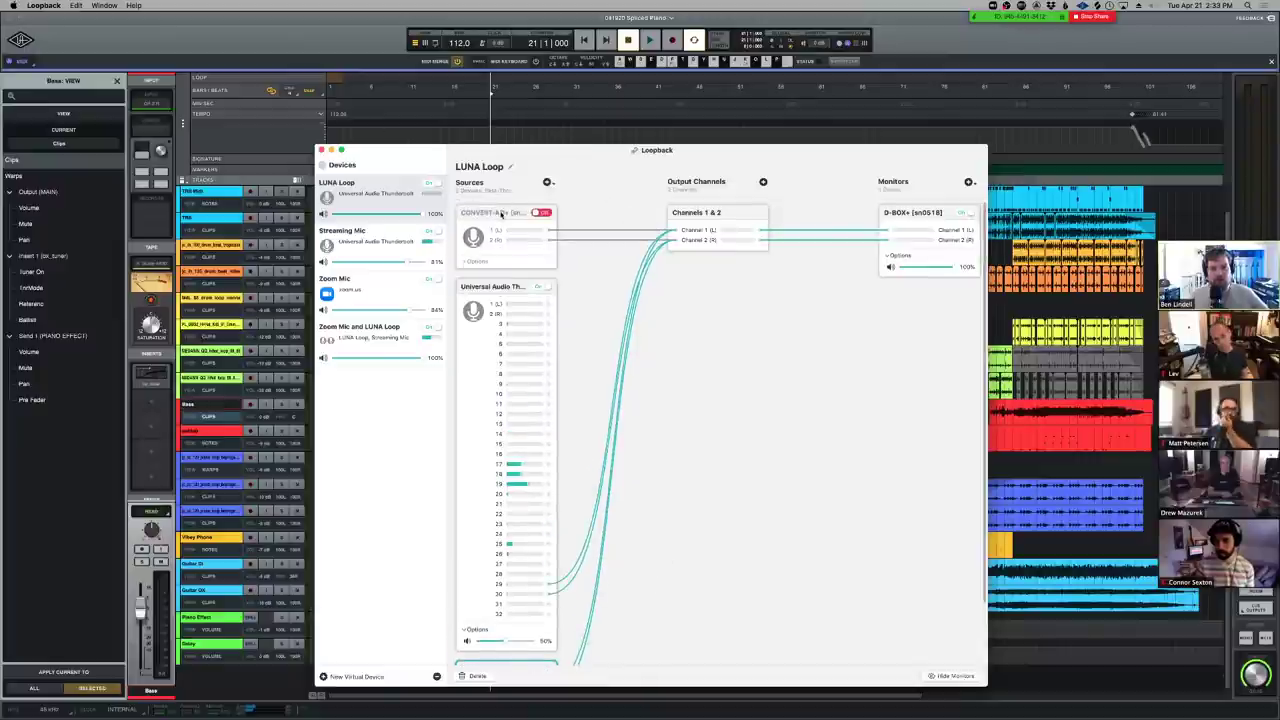
pyautogui.click(508, 245)
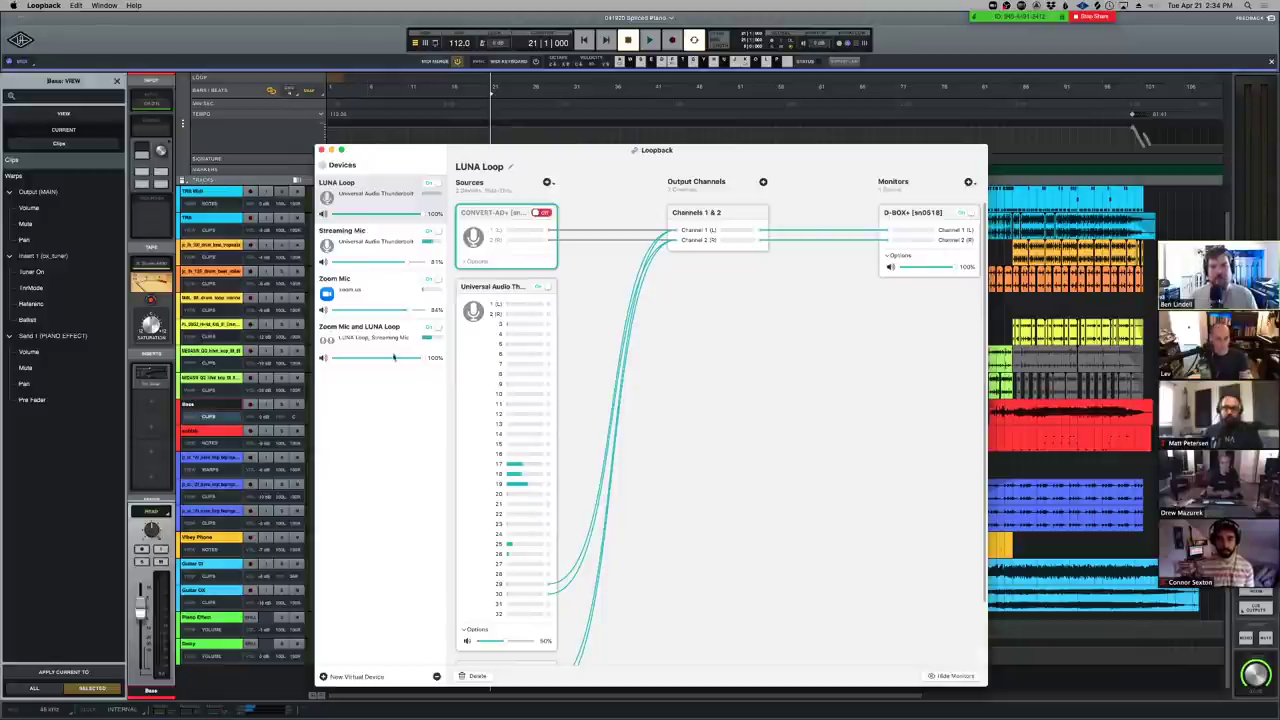
pyautogui.click(549, 182)
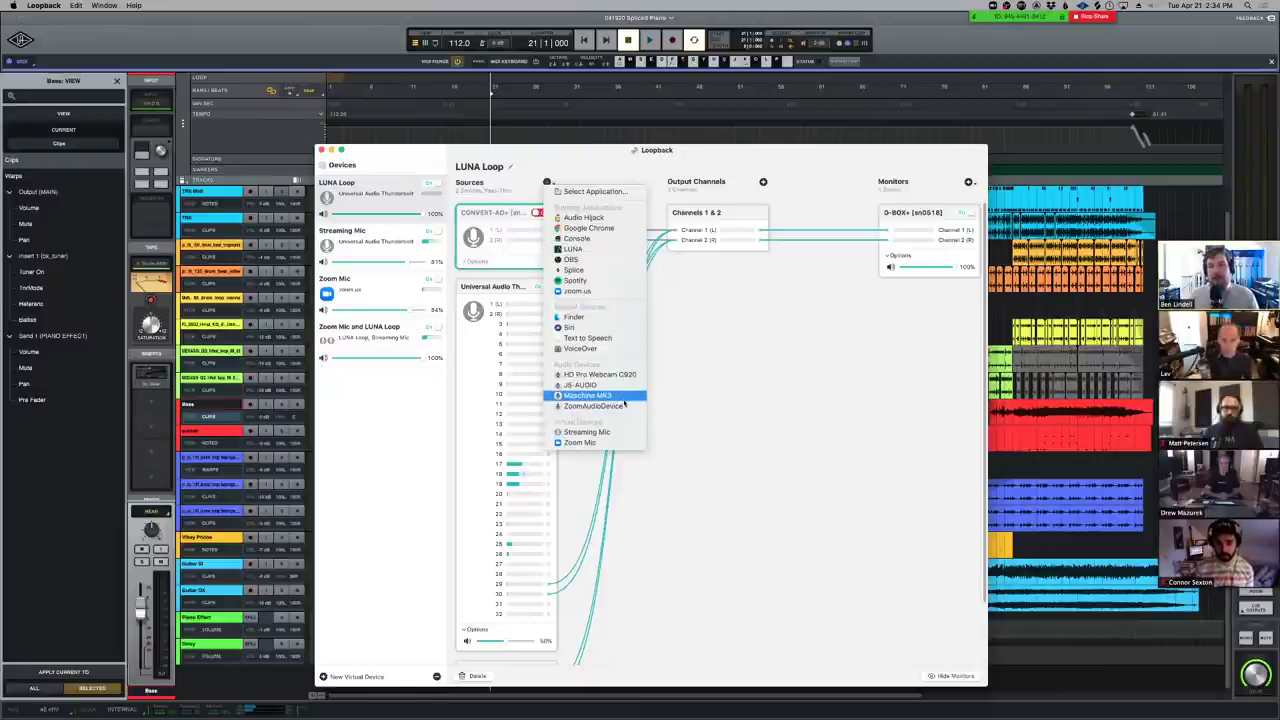
pyautogui.click(808, 177)
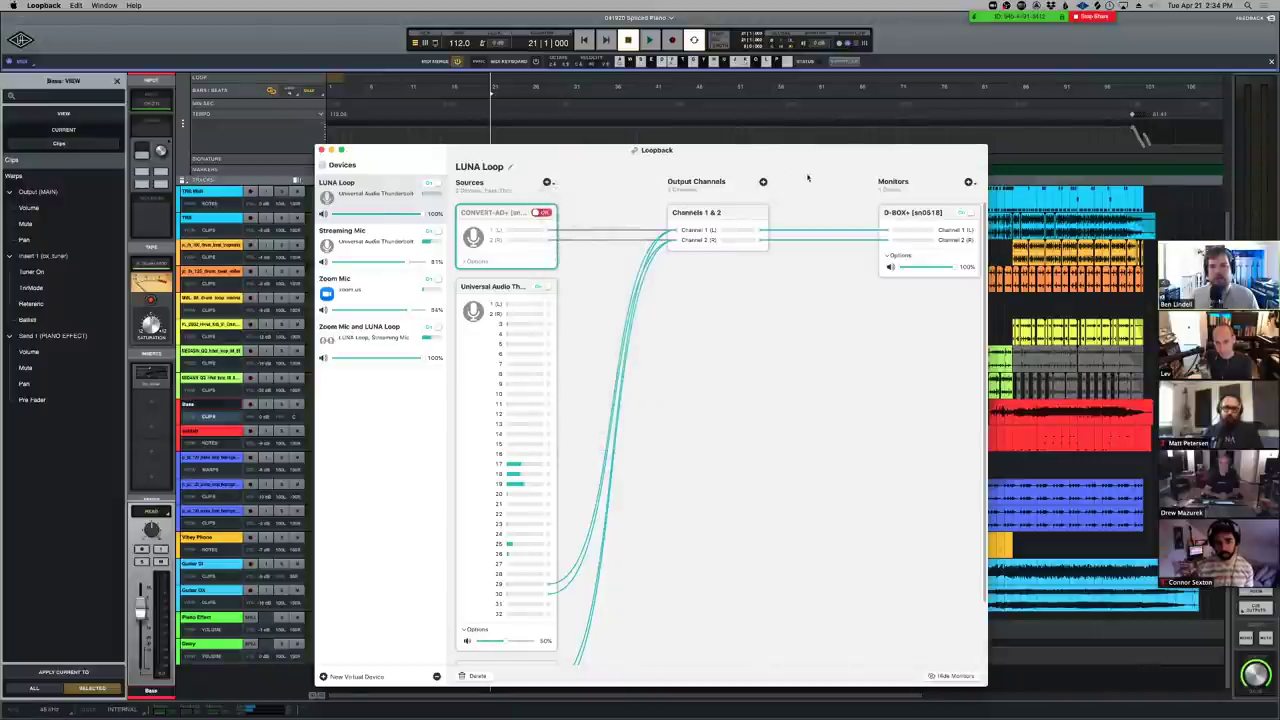
# Add Universal Audio Thunderbolt as a second monitor of the LUNA Loop device
pyautogui.click(969, 181)
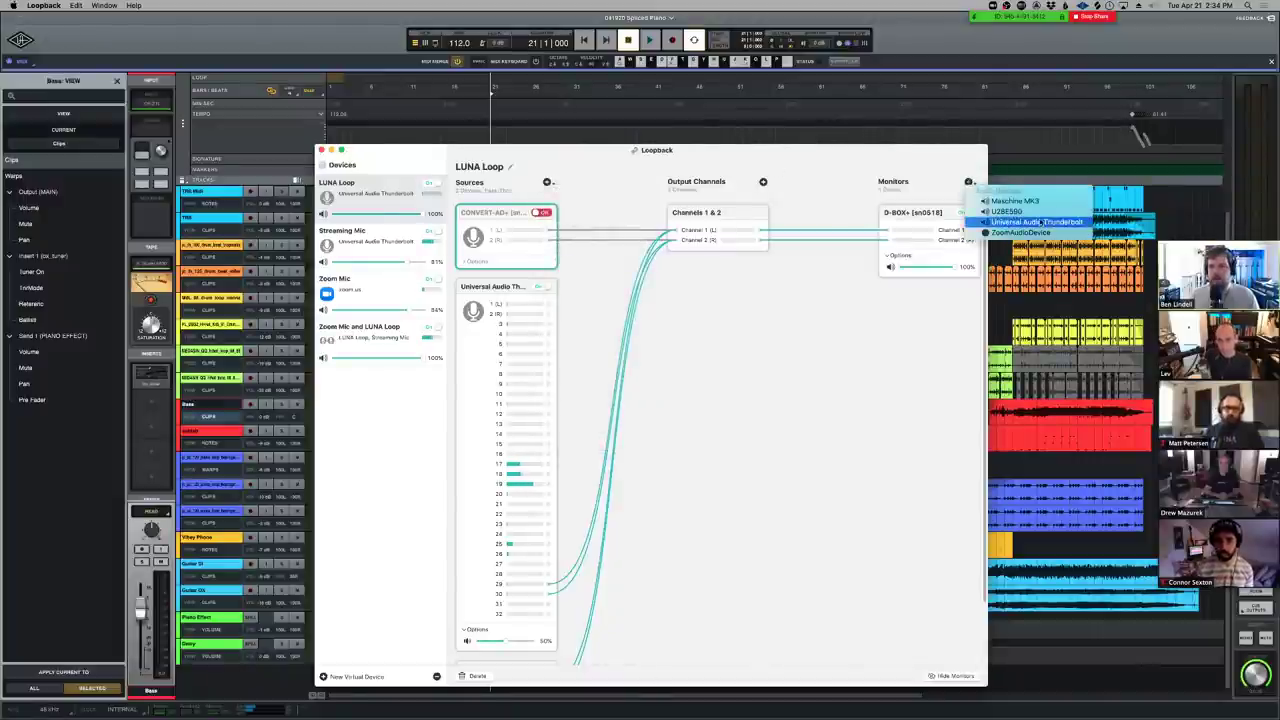
pyautogui.click(866, 433)
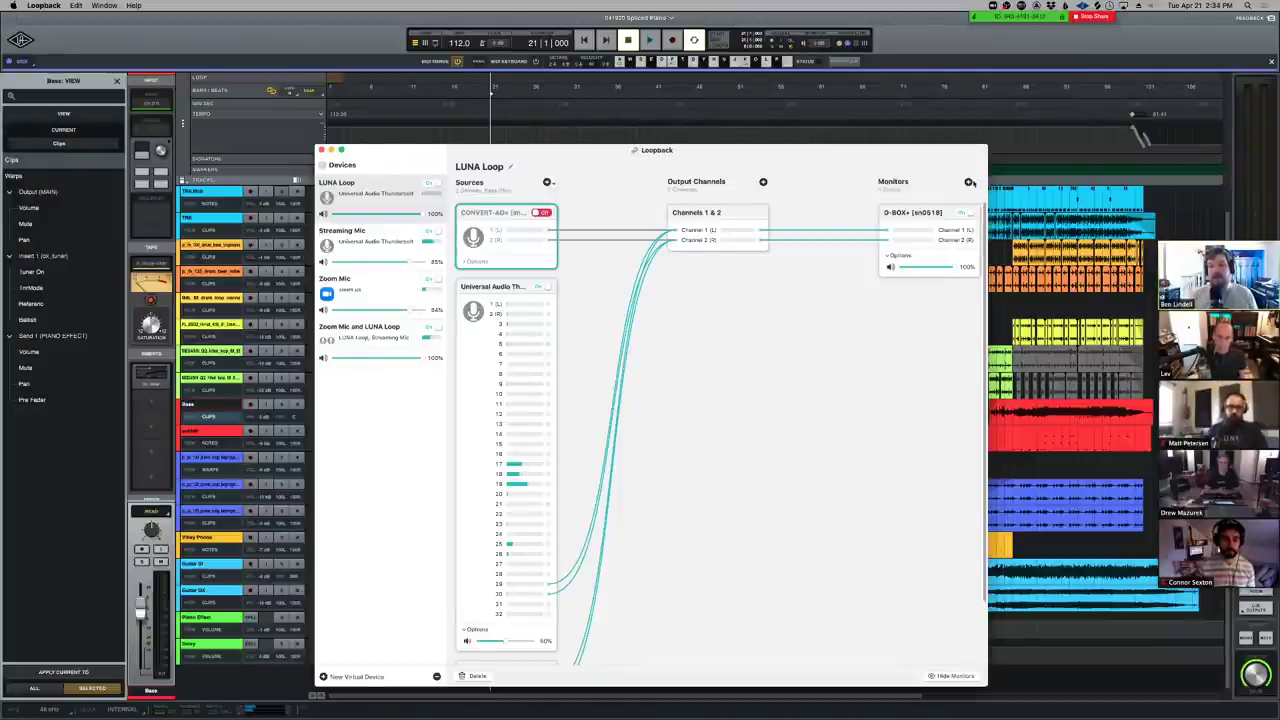
pyautogui.click(969, 182)
pyautogui.click(1010, 222)
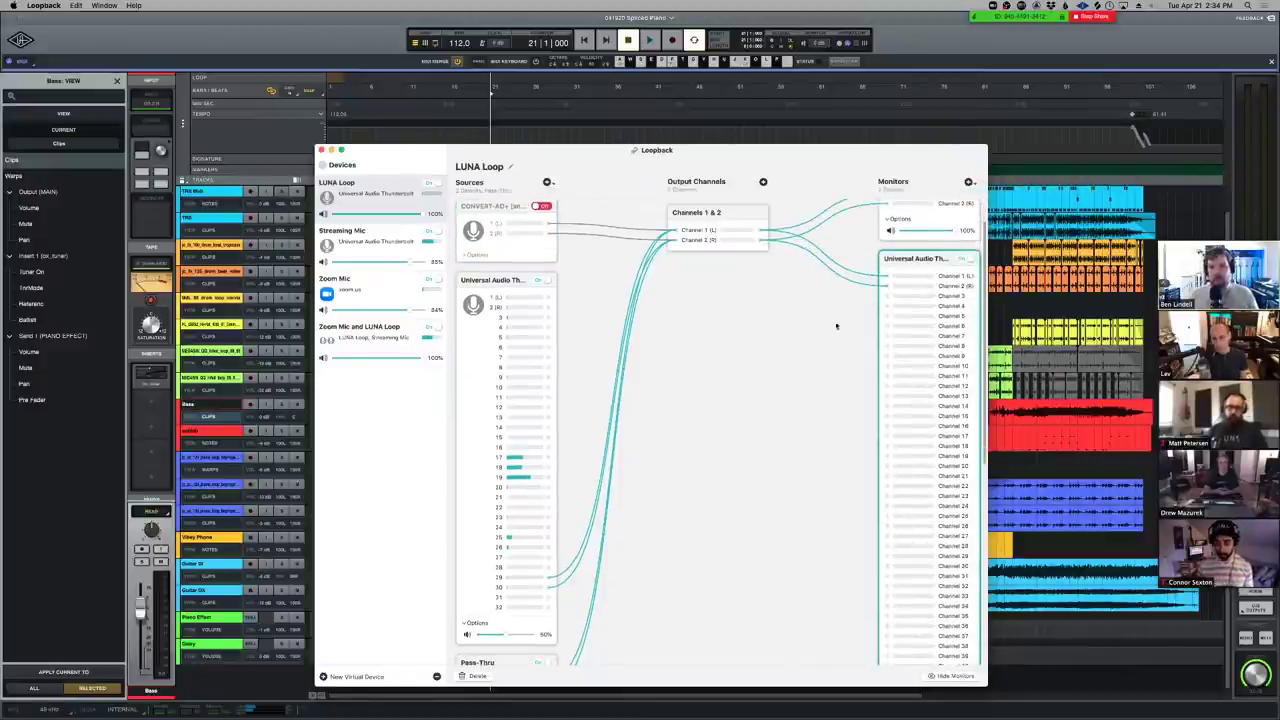
# Switch to LUNA's I/O Matrix, view the virtual, monitor and talkback assignment options for input 31, and leave them unchanged
pyautogui.press('super+q')
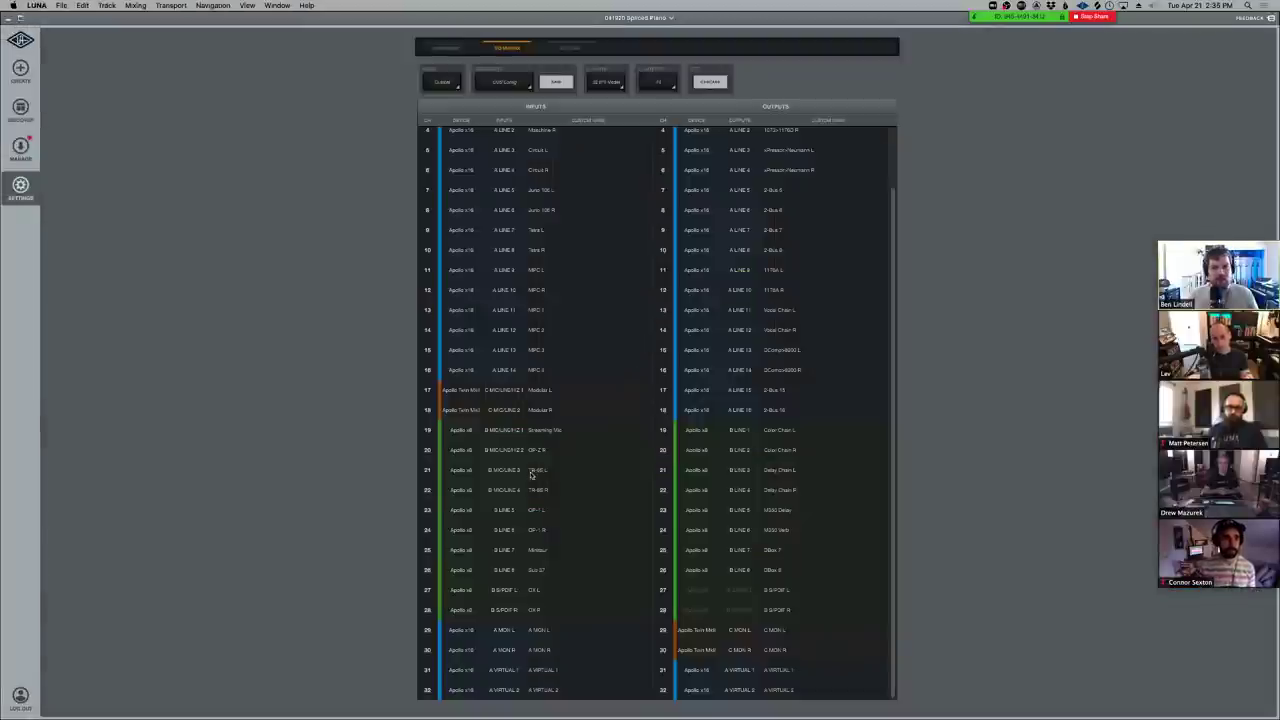
pyautogui.doubleClick(543, 670)
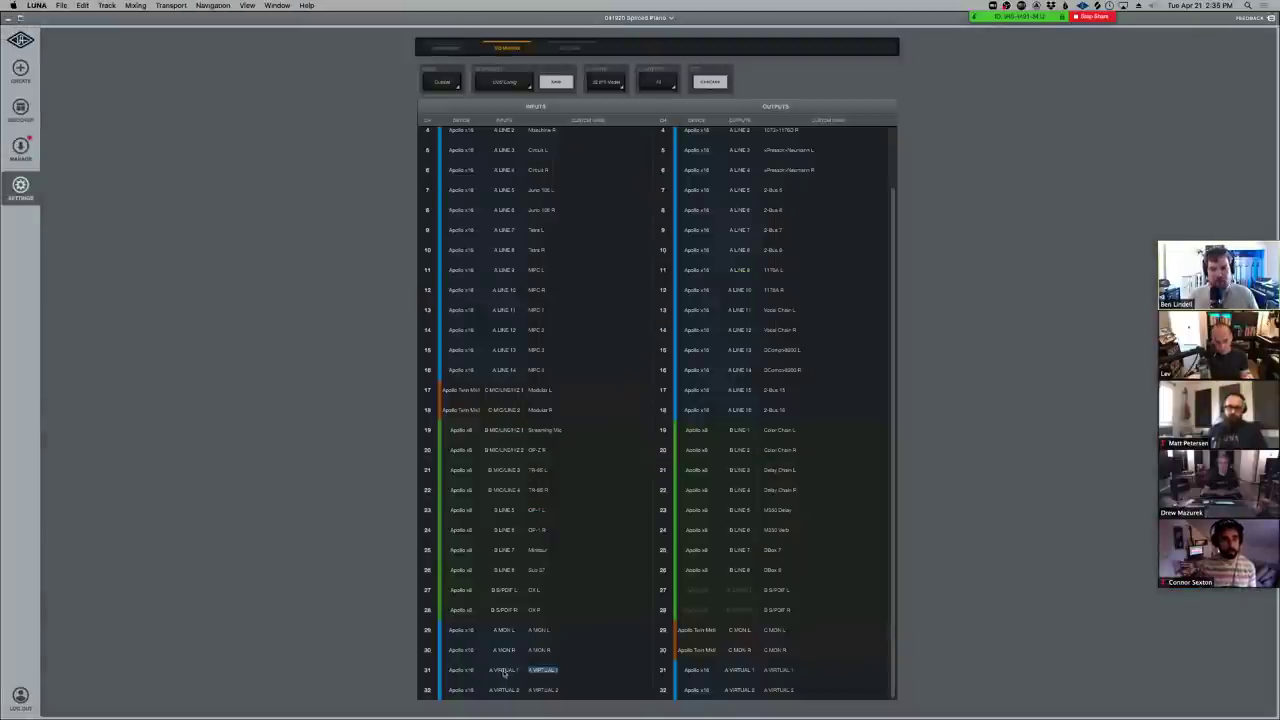
pyautogui.click(504, 671)
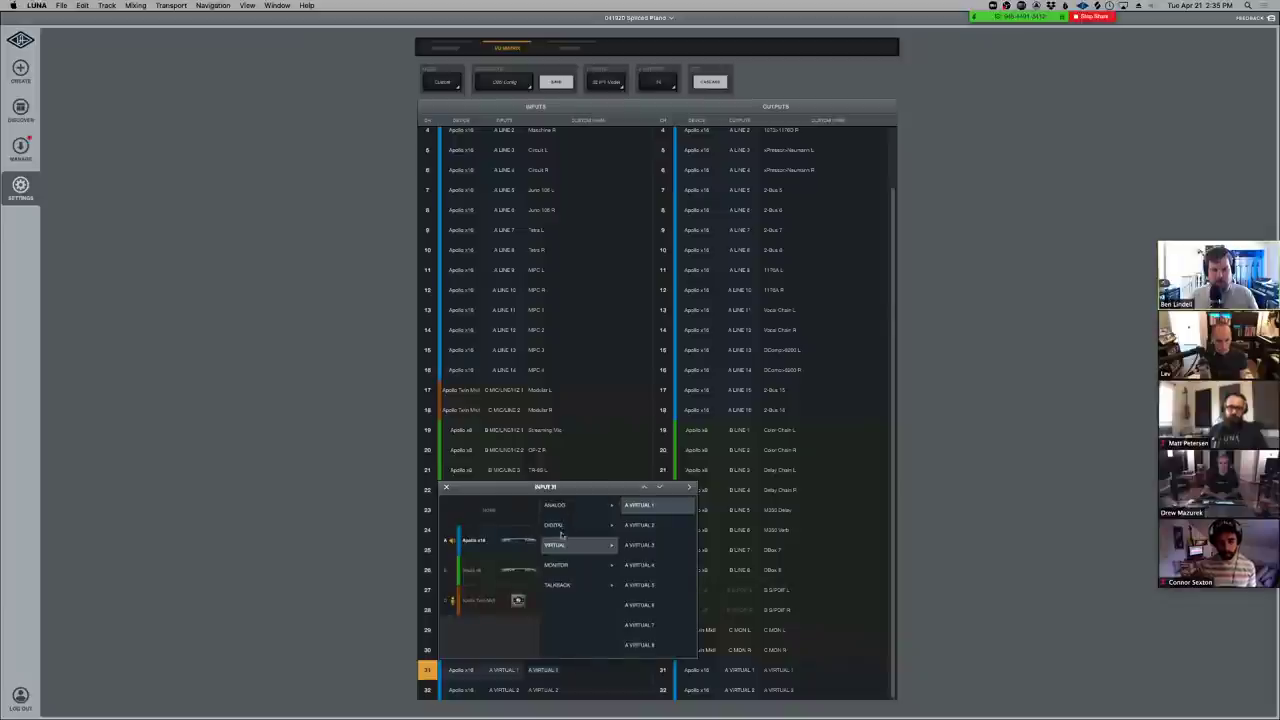
pyautogui.moveTo(572, 567)
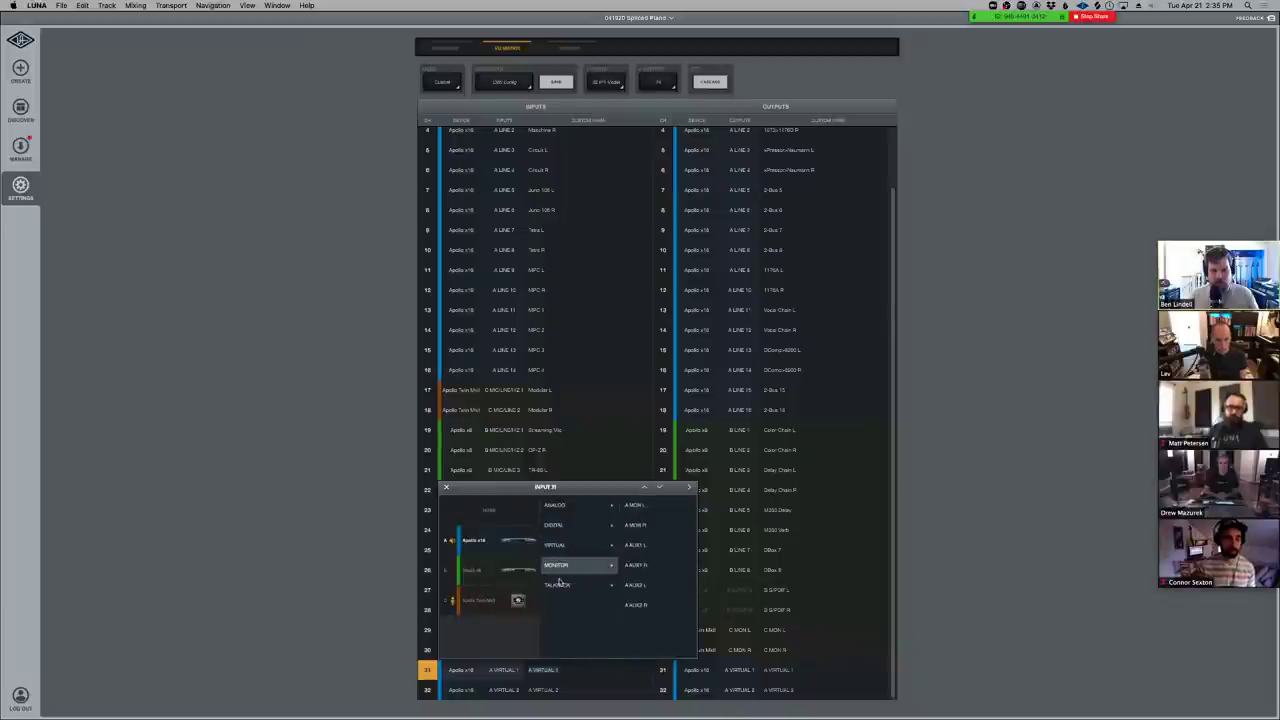
pyautogui.moveTo(567, 540)
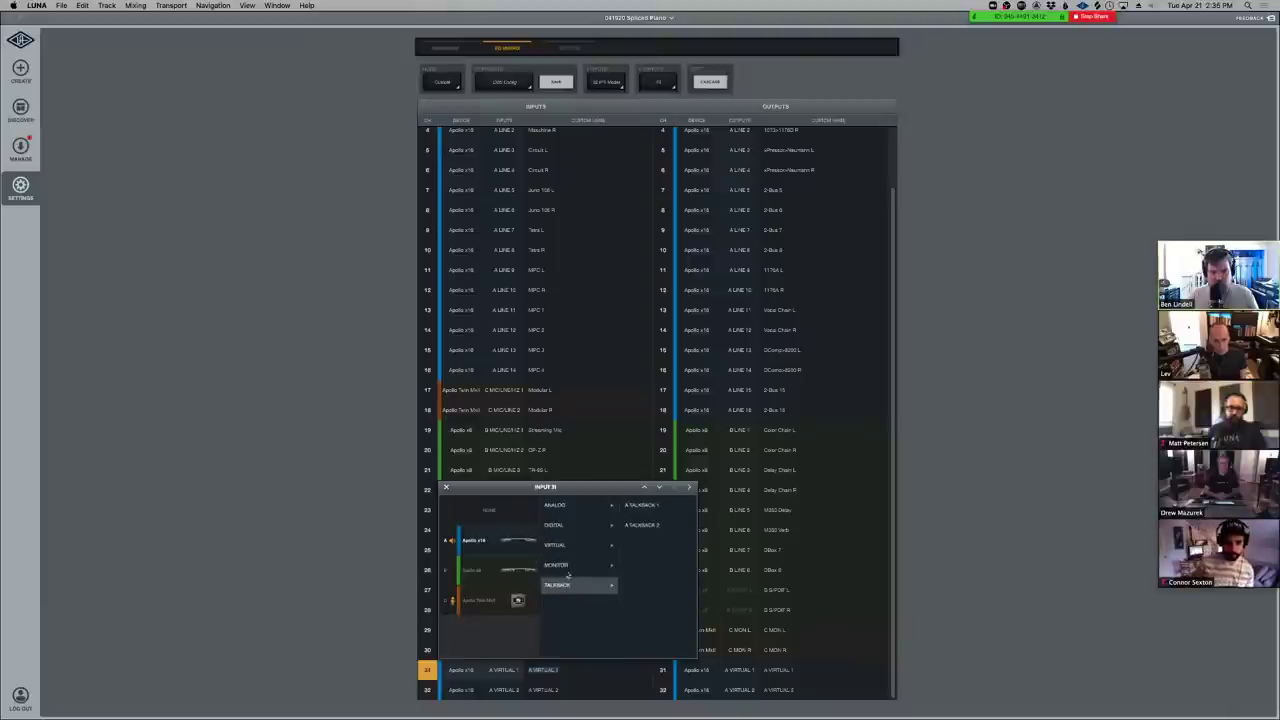
pyautogui.moveTo(575, 507)
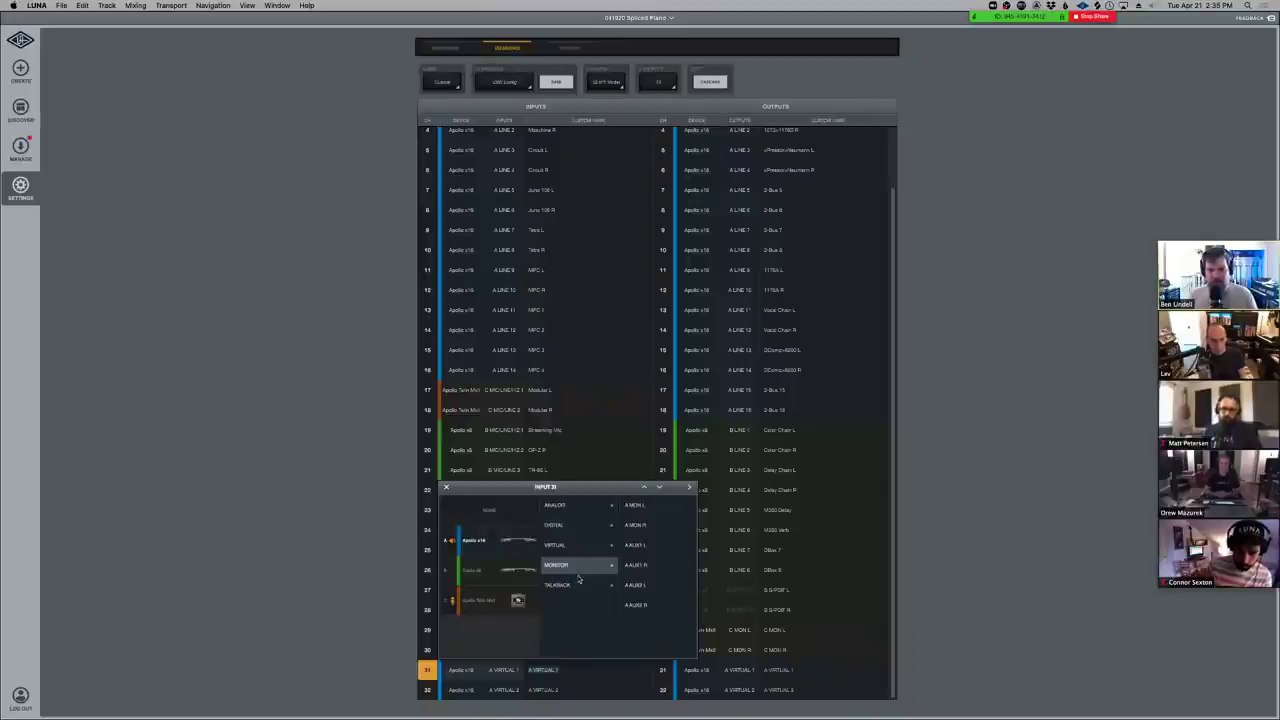
pyautogui.click(726, 509)
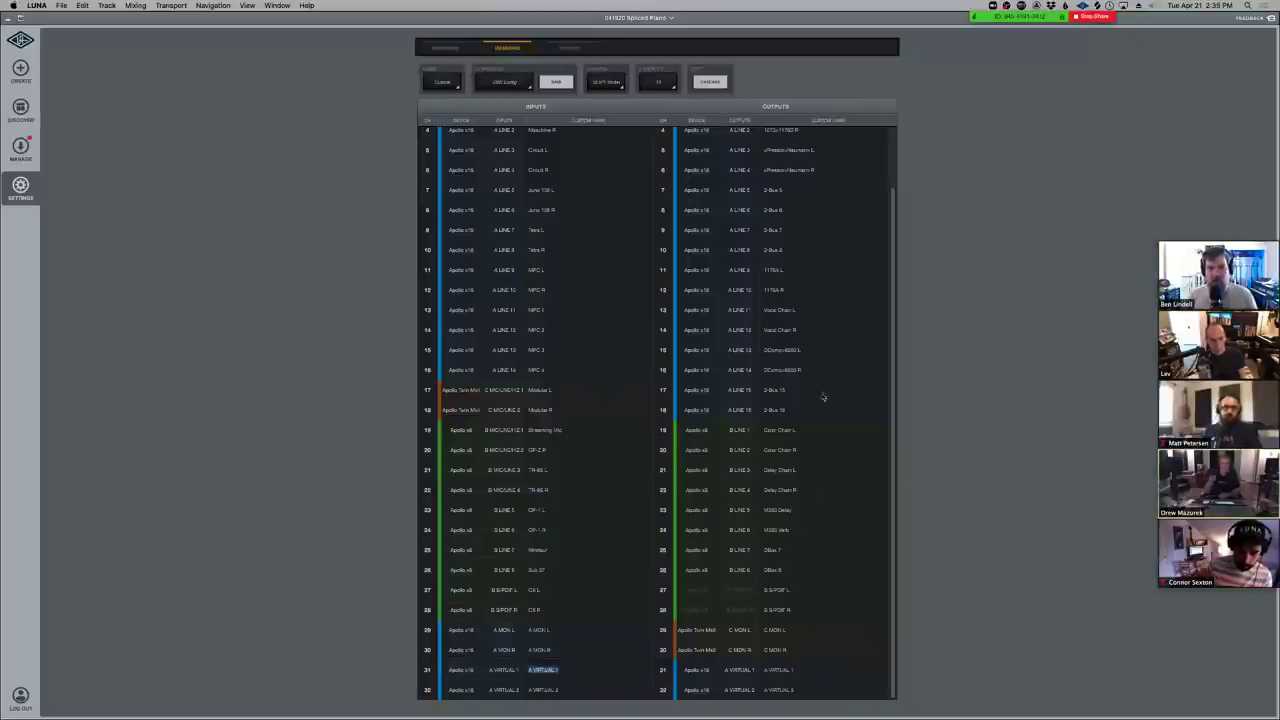
# Assign output 27 in the I/O Matrix to A CUE1 L from the Apollo x16's monitor outputs
pyautogui.click(778, 591)
pyautogui.click(705, 590)
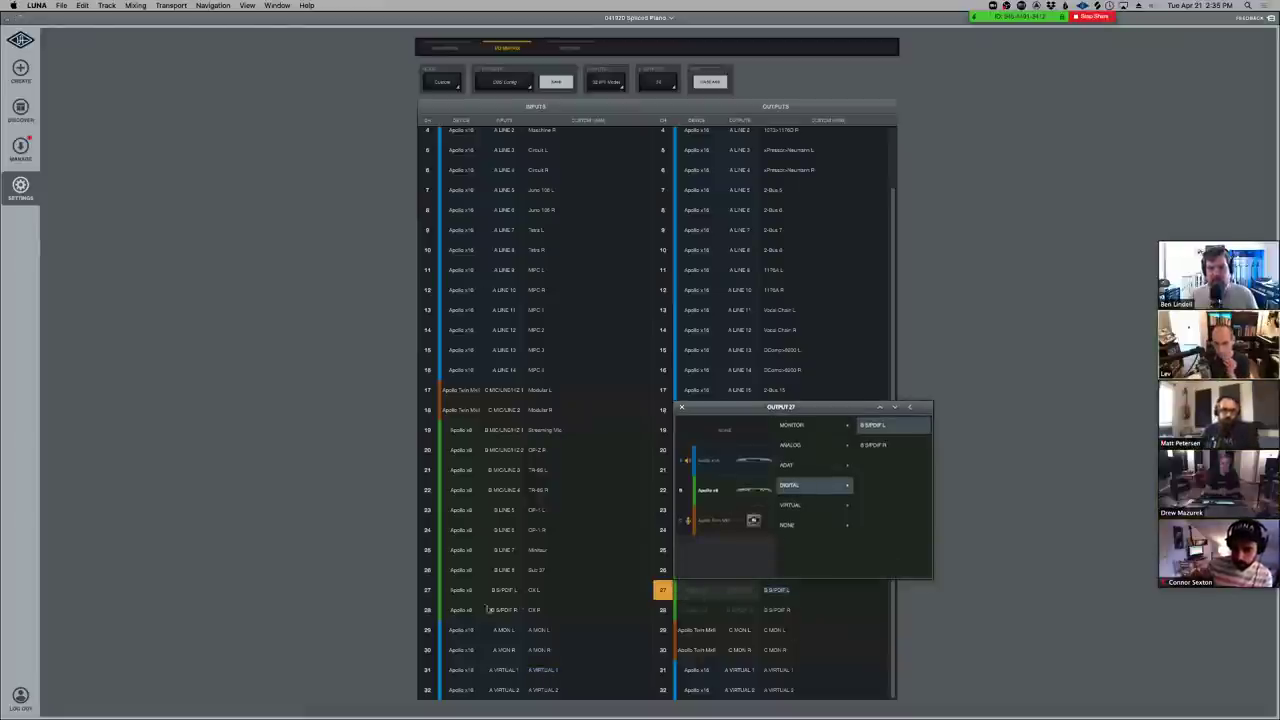
pyautogui.click(708, 460)
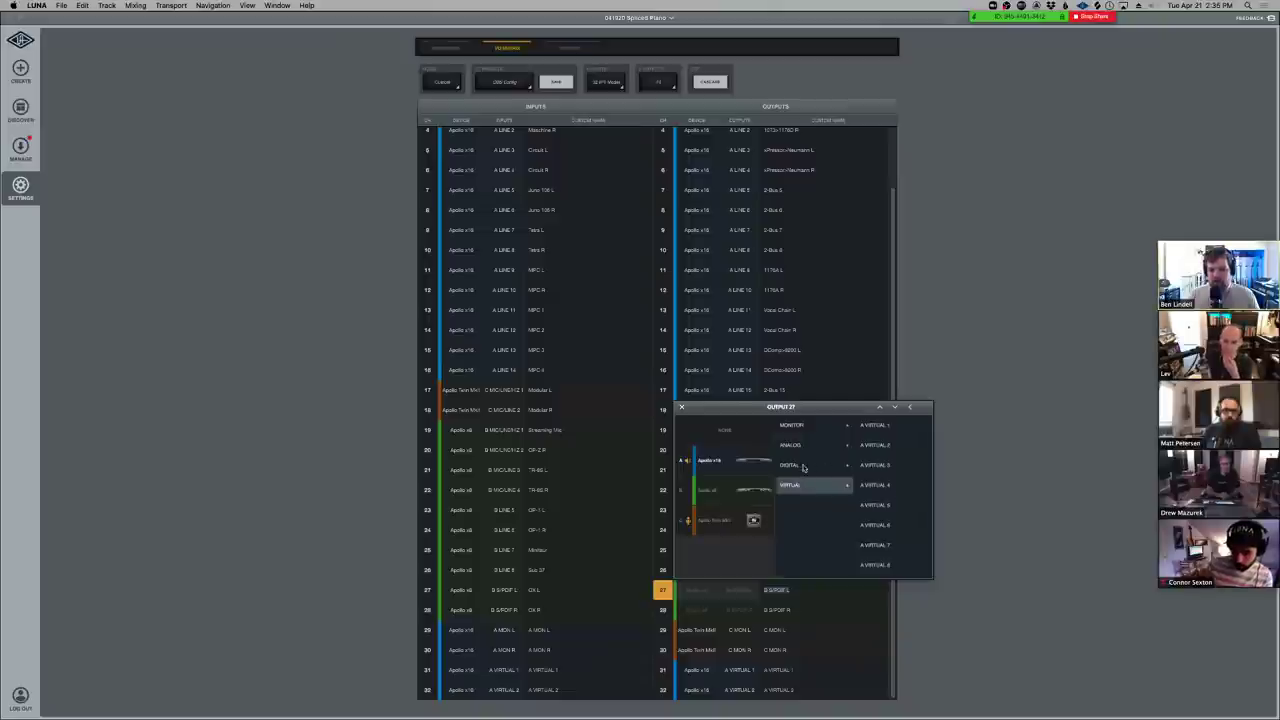
pyautogui.click(804, 445)
pyautogui.click(806, 428)
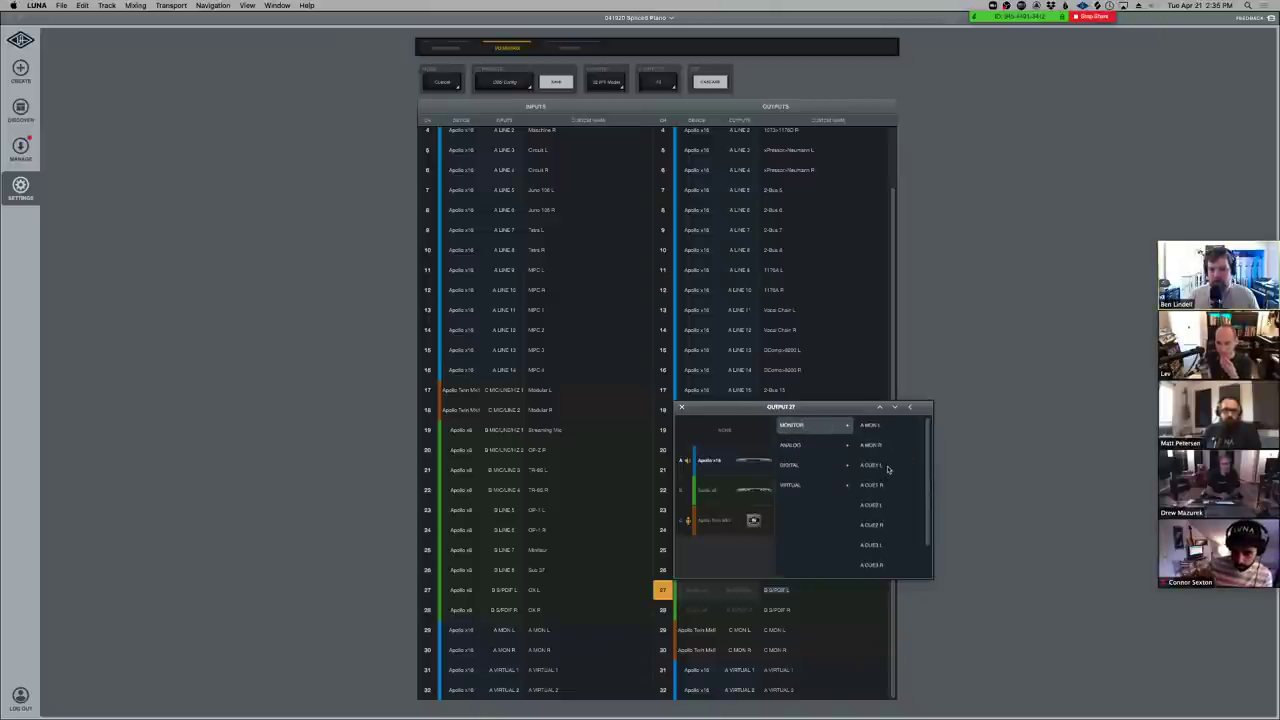
pyautogui.click(887, 469)
# Assign output 28 to the Apollo x16's A CUE1 R monitor output and close the assignment window
pyautogui.click(894, 407)
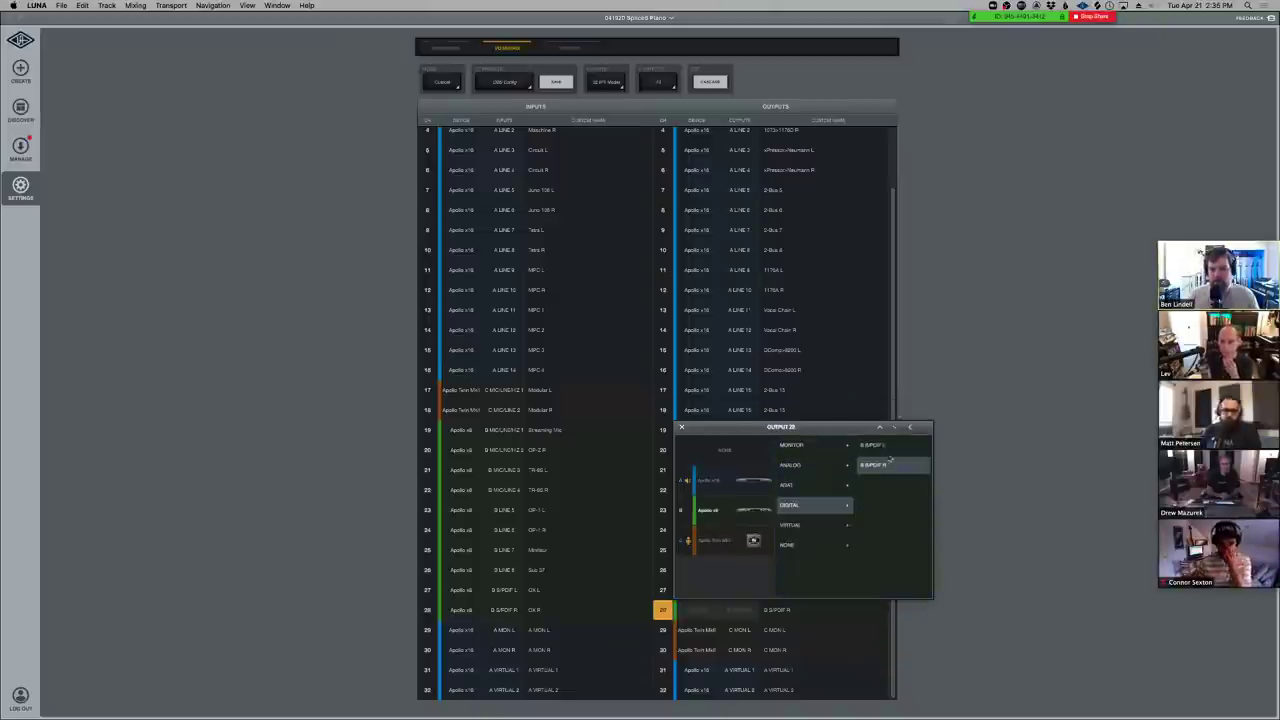
pyautogui.click(812, 447)
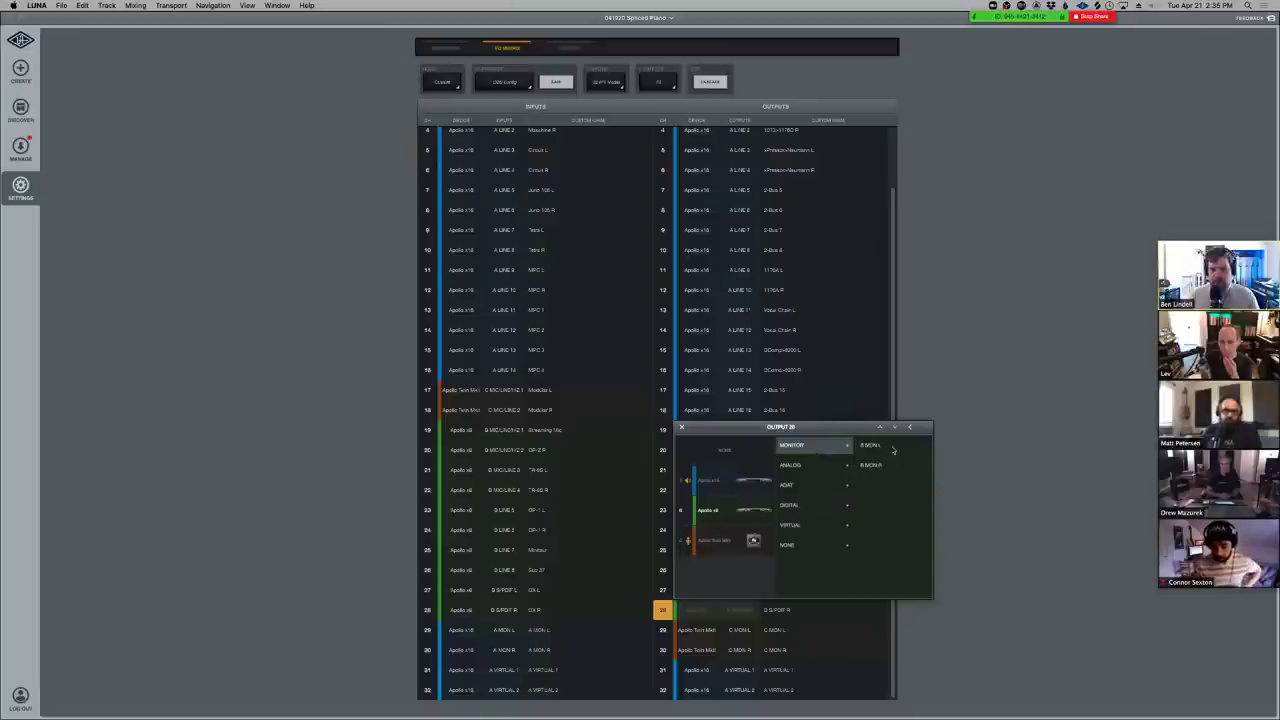
pyautogui.click(711, 481)
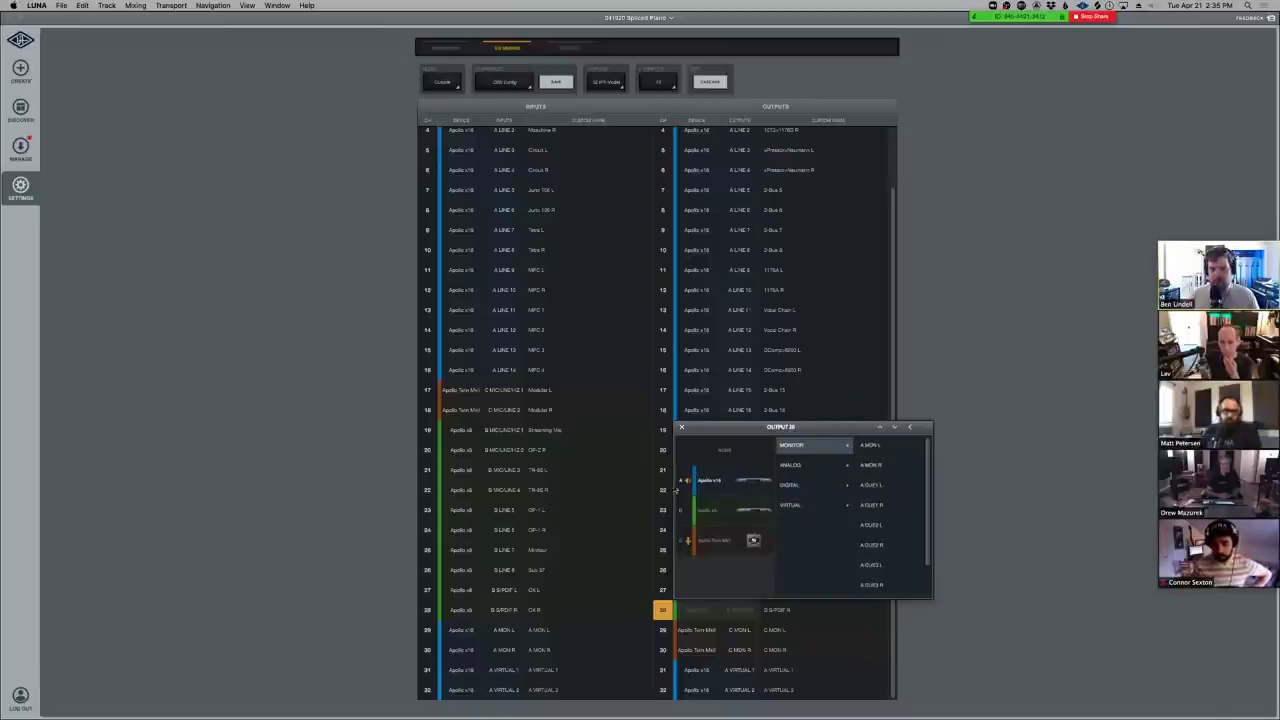
pyautogui.click(884, 507)
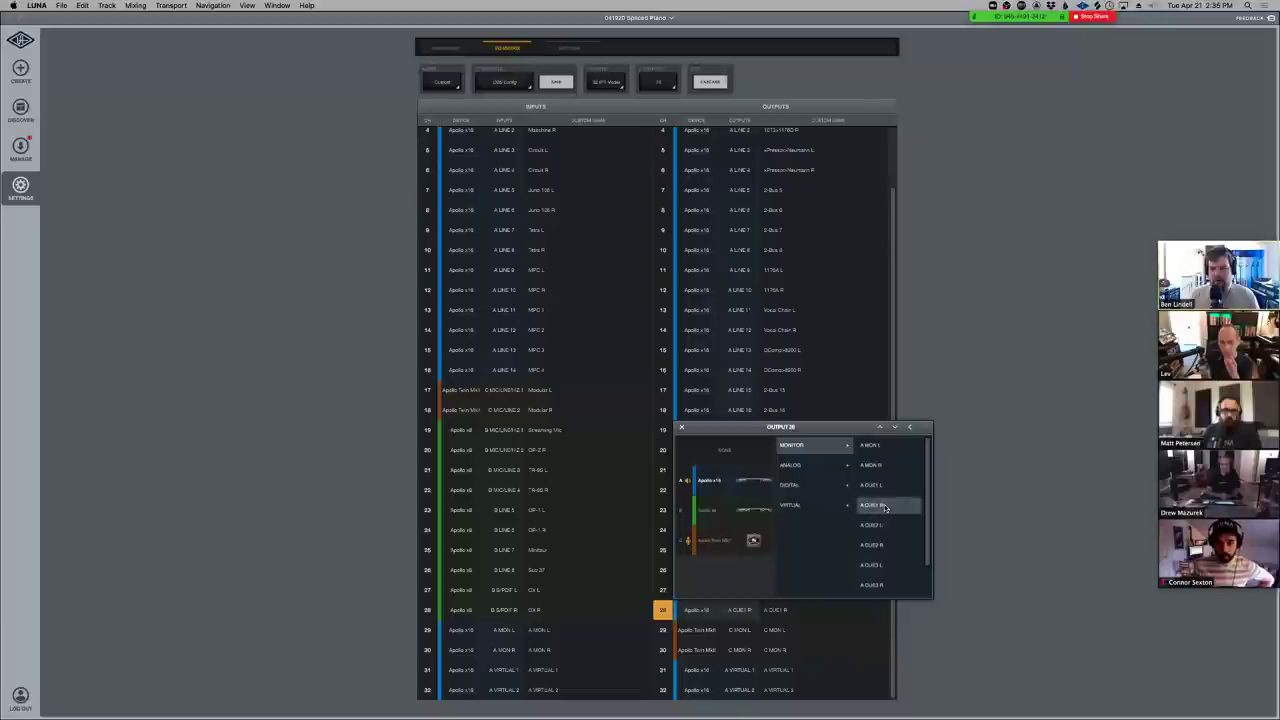
pyautogui.click(957, 432)
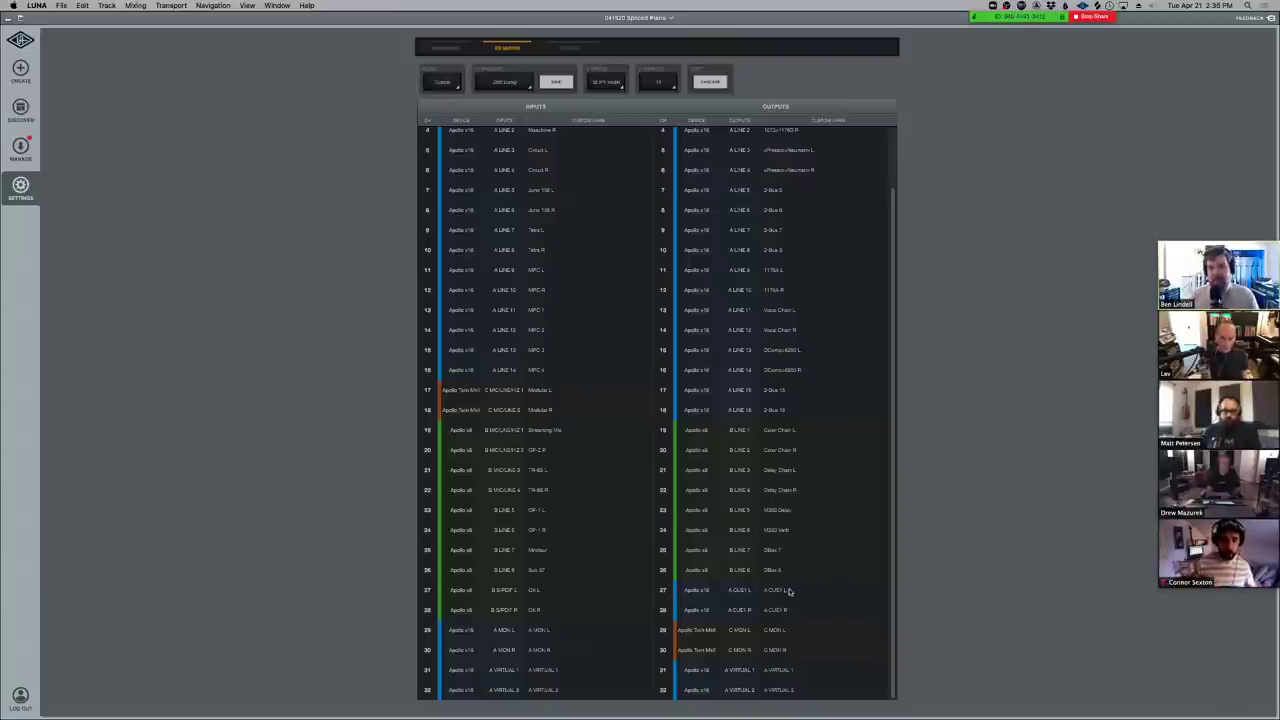
# Switch to Loopback and remove LUNA Loop's connections to channels 1 and 2 of the Universal Audio Thunderbolt monitor
pyautogui.press('super+Tab')
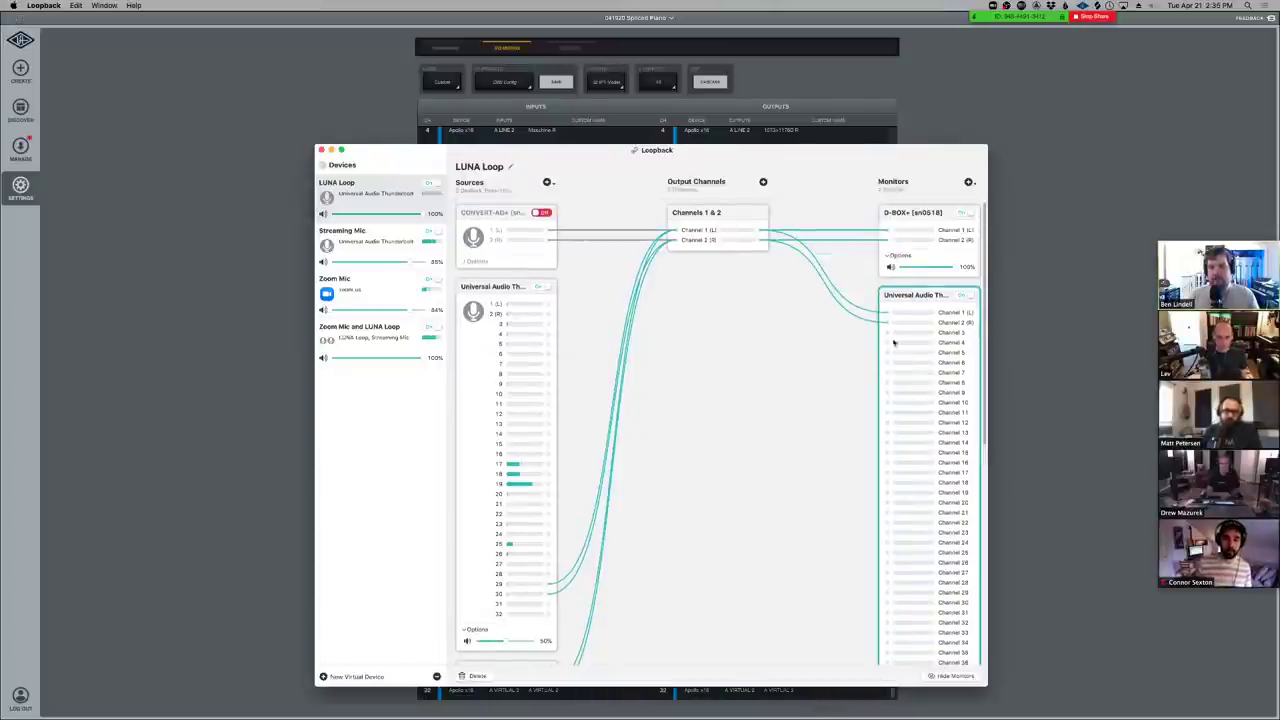
pyautogui.click(840, 297)
pyautogui.press('Delete')
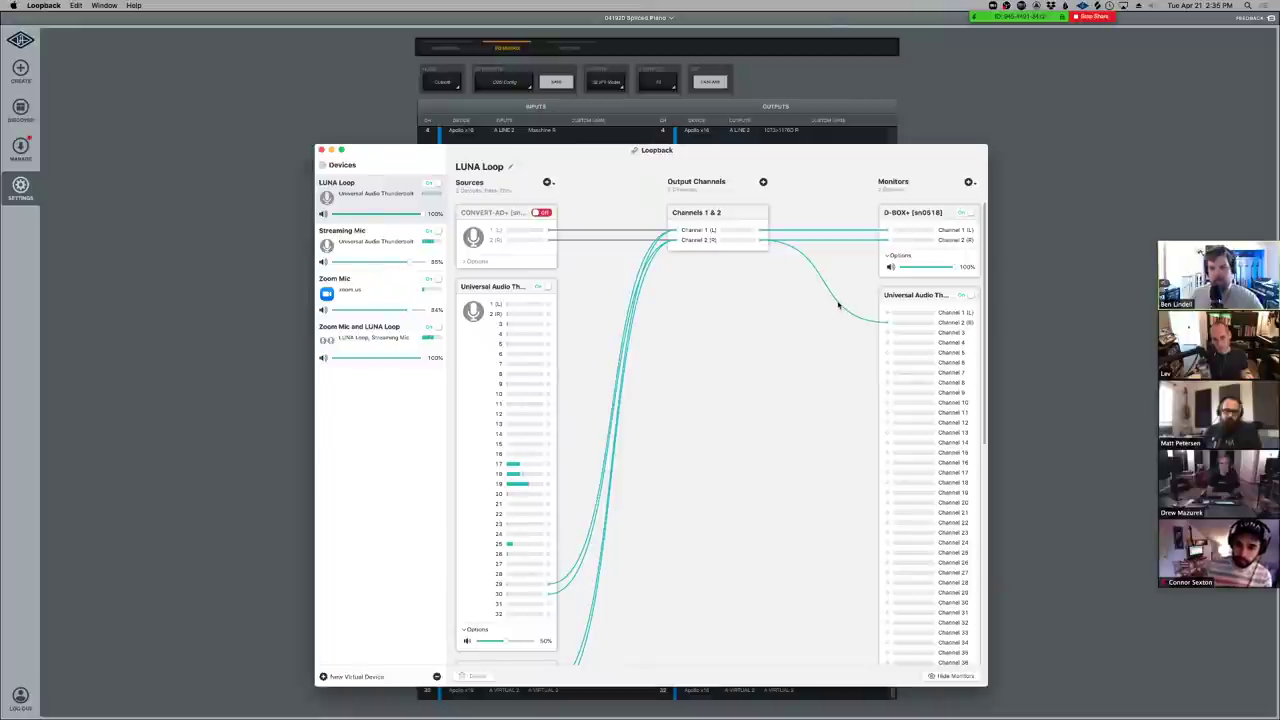
# Check the output numbers in LUNA's I/O Matrix and connect LUNA Loop's channels 1 and 2 to Universal Audio Thunderbolt monitor channels 27 and 28
pyautogui.click(1025, 366)
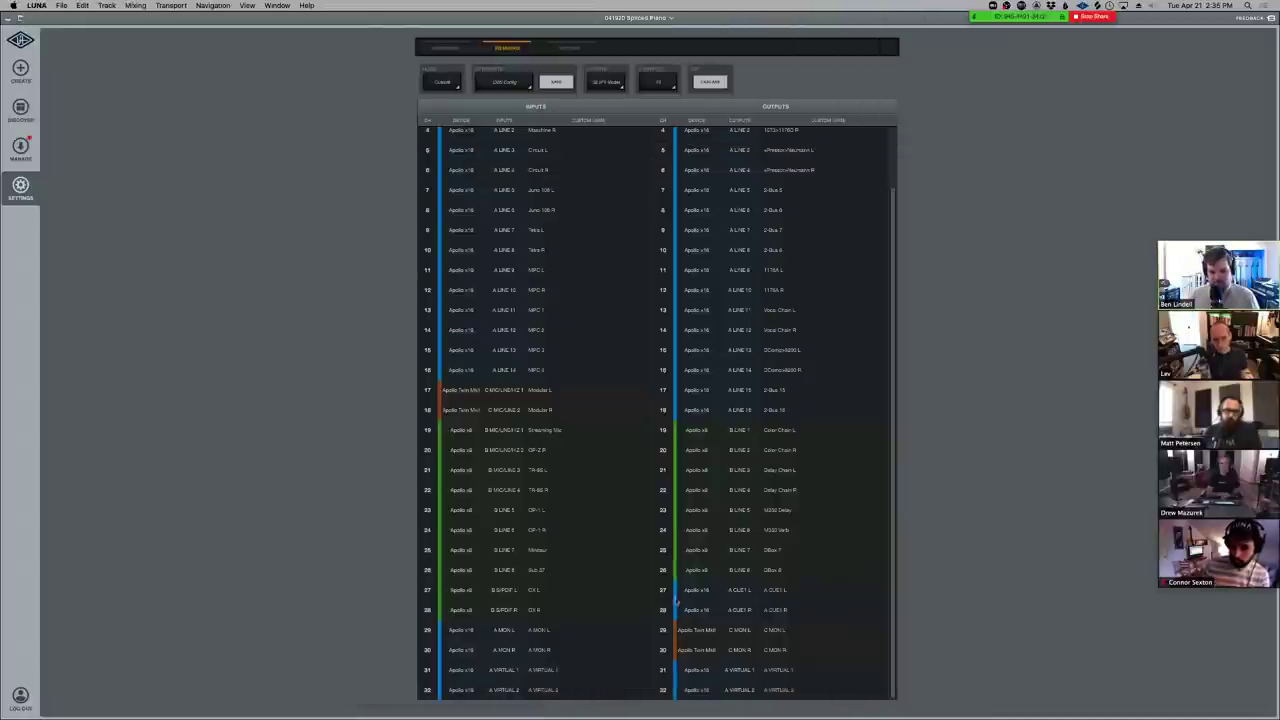
pyautogui.press('super+Tab')
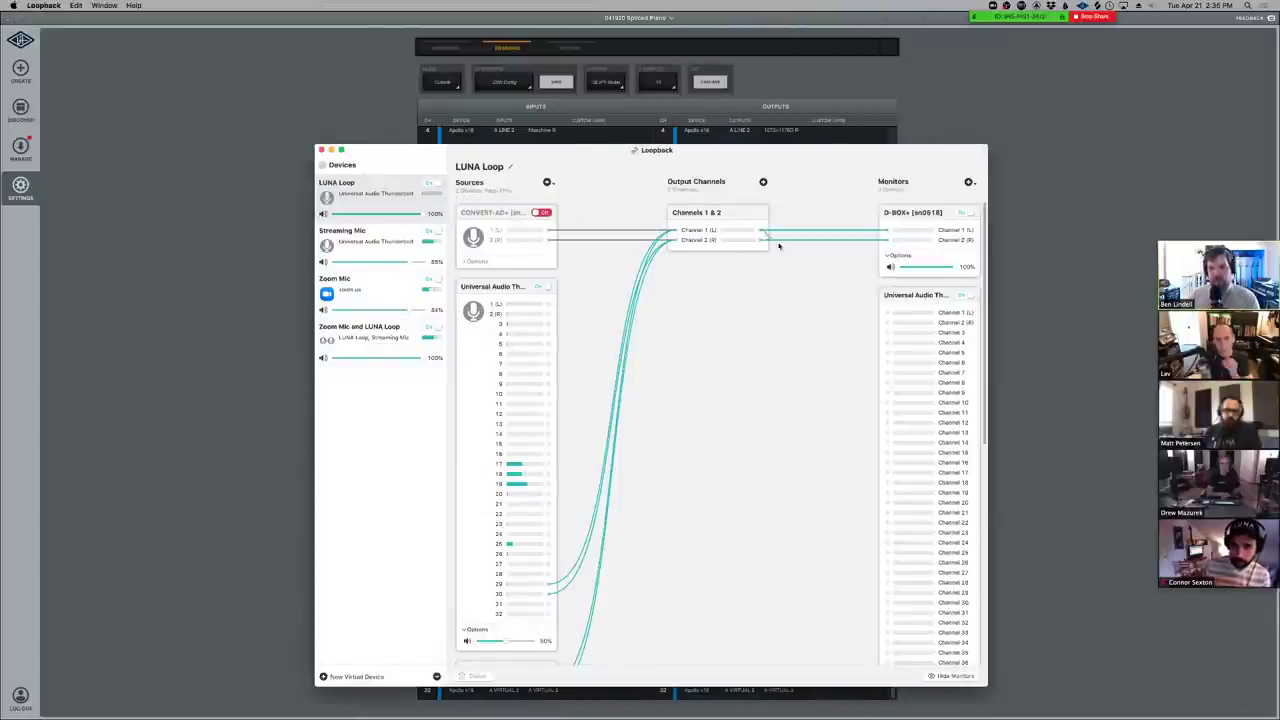
pyautogui.moveTo(779, 245); pyautogui.dragTo(890, 572)
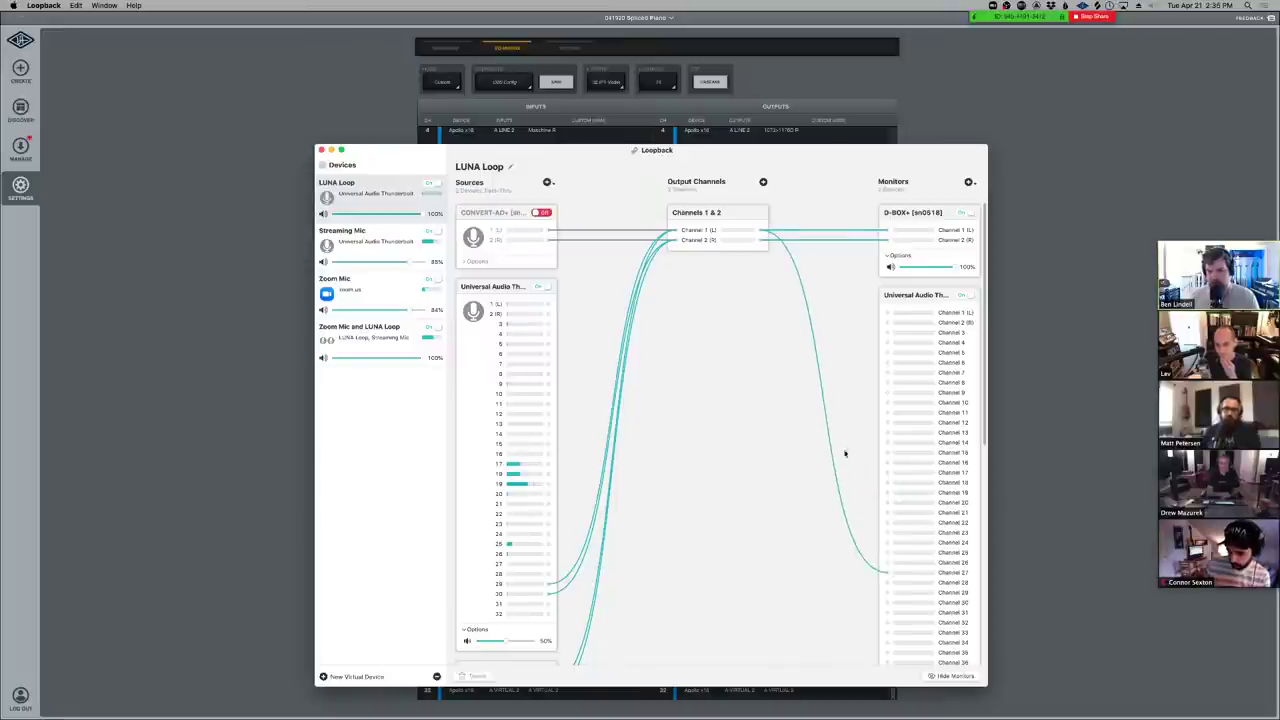
pyautogui.moveTo(766, 240); pyautogui.dragTo(886, 578)
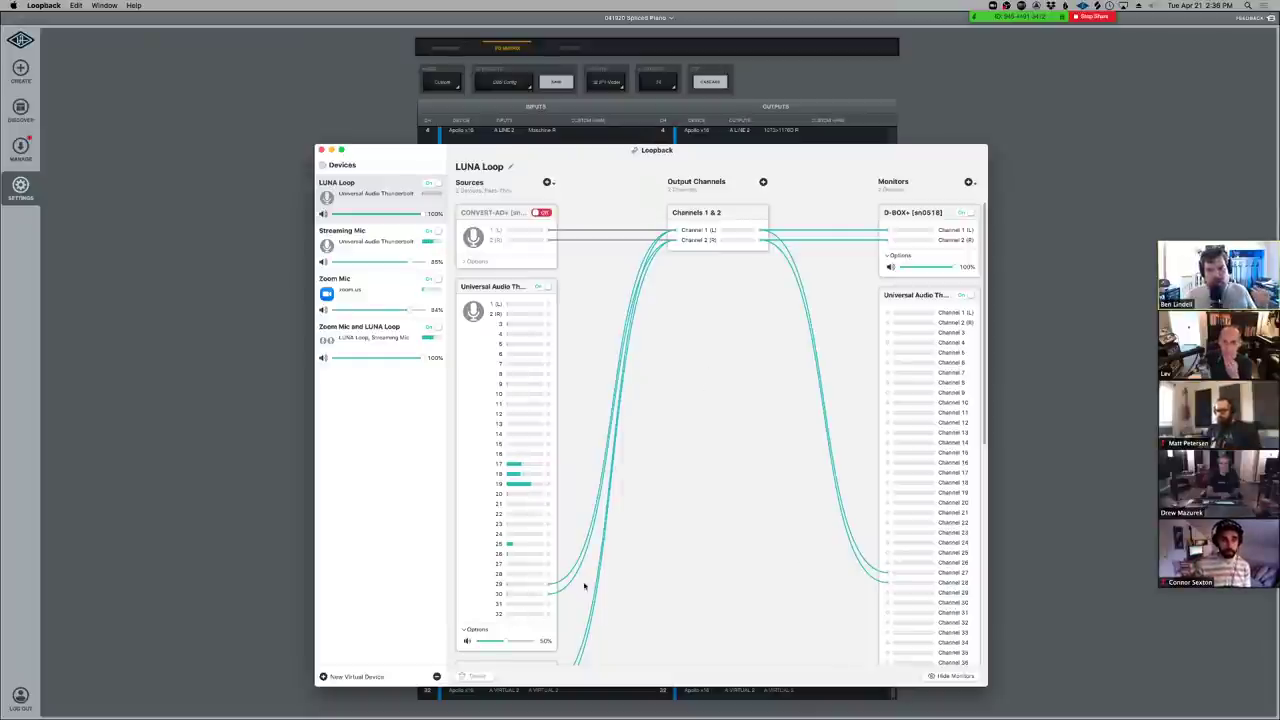
# Turn the Universal Audio Thunderbolt monitor of LUNA Loop off and back on
pyautogui.scroll(-5, 581, 358)
pyautogui.scroll(5, 686, 514)
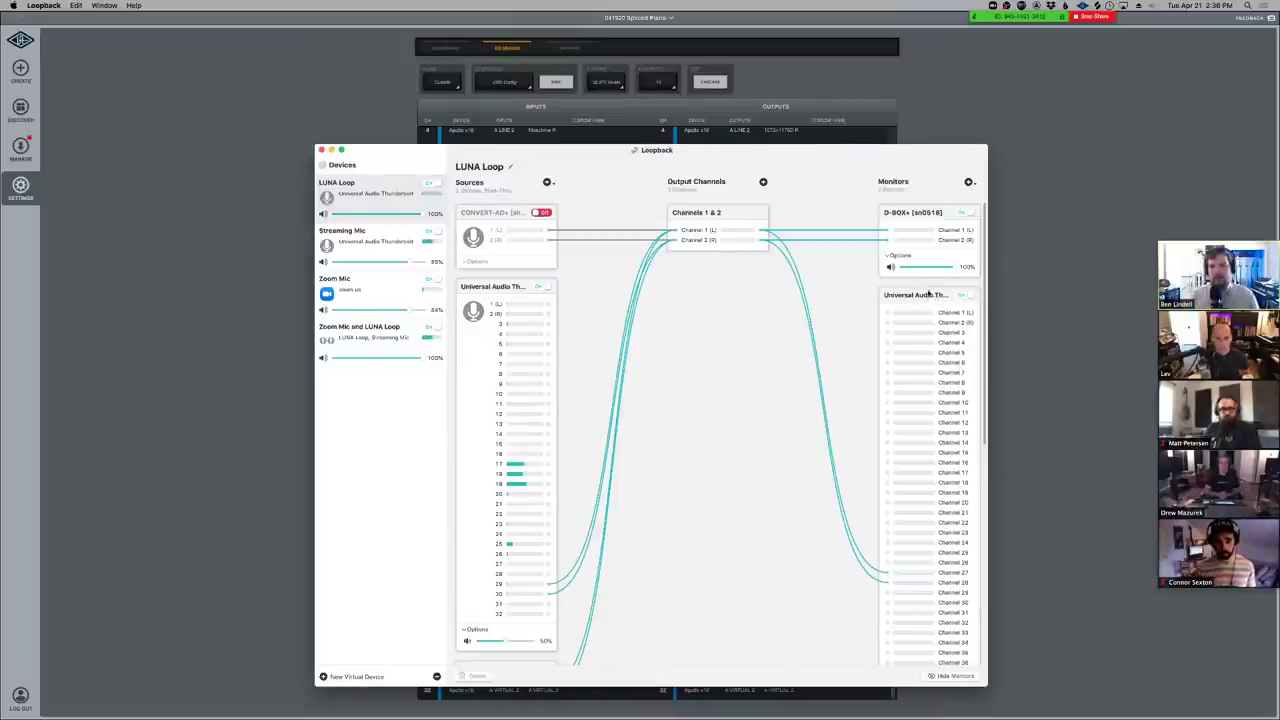
pyautogui.click(964, 295)
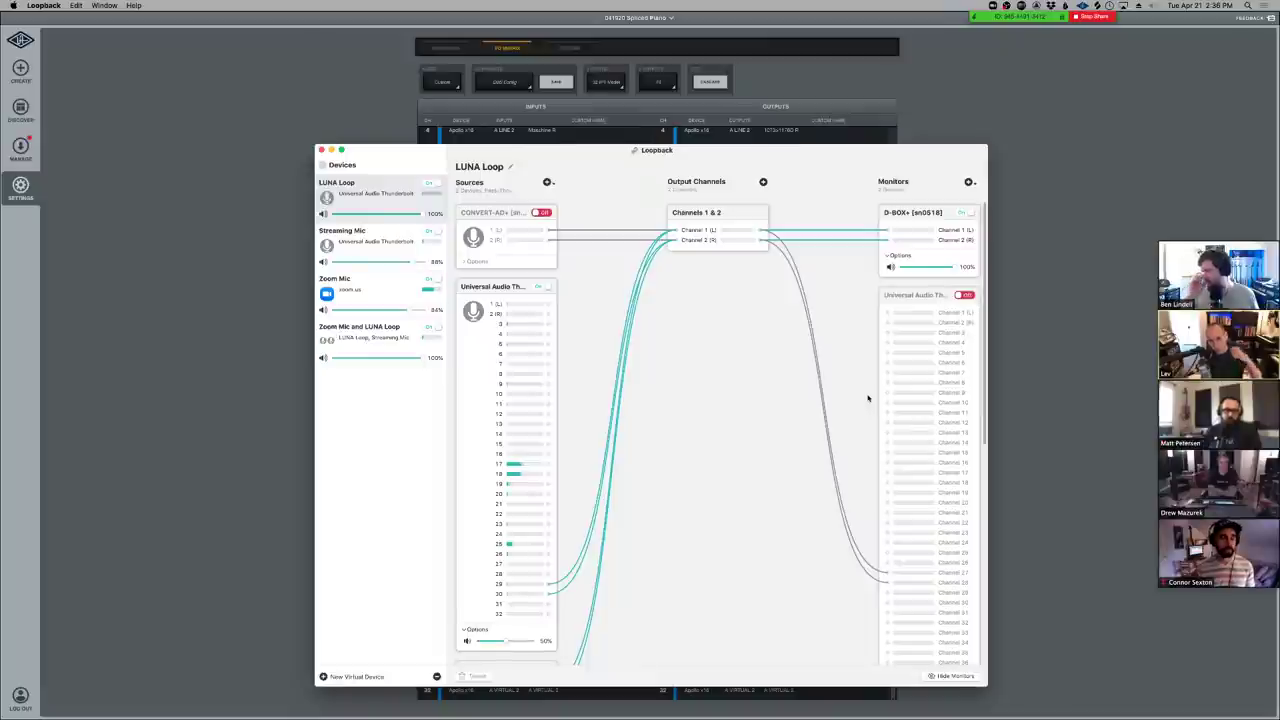
pyautogui.click(965, 297)
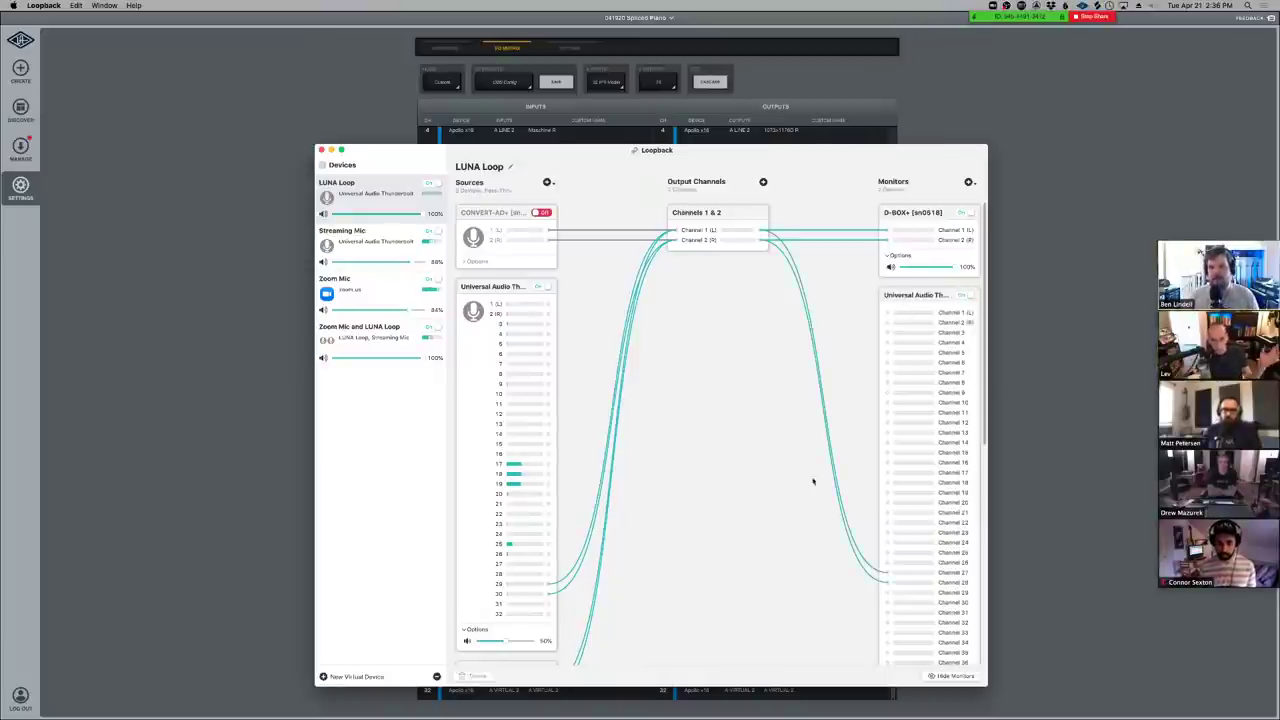
# Switch to LUNA, return from the settings to the session, and show the Cue 1 and Cue 2 sends in the mixer
pyautogui.press('super+Tab')
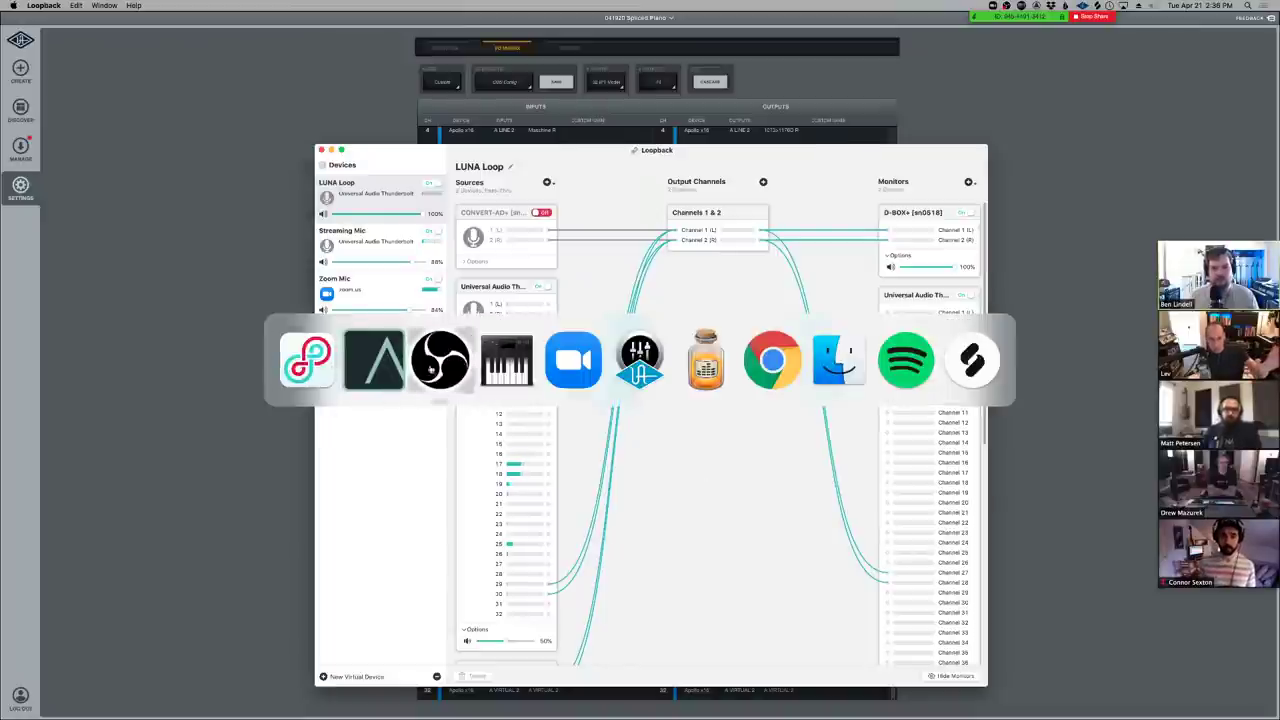
pyautogui.click(306, 360)
pyautogui.click(209, 400)
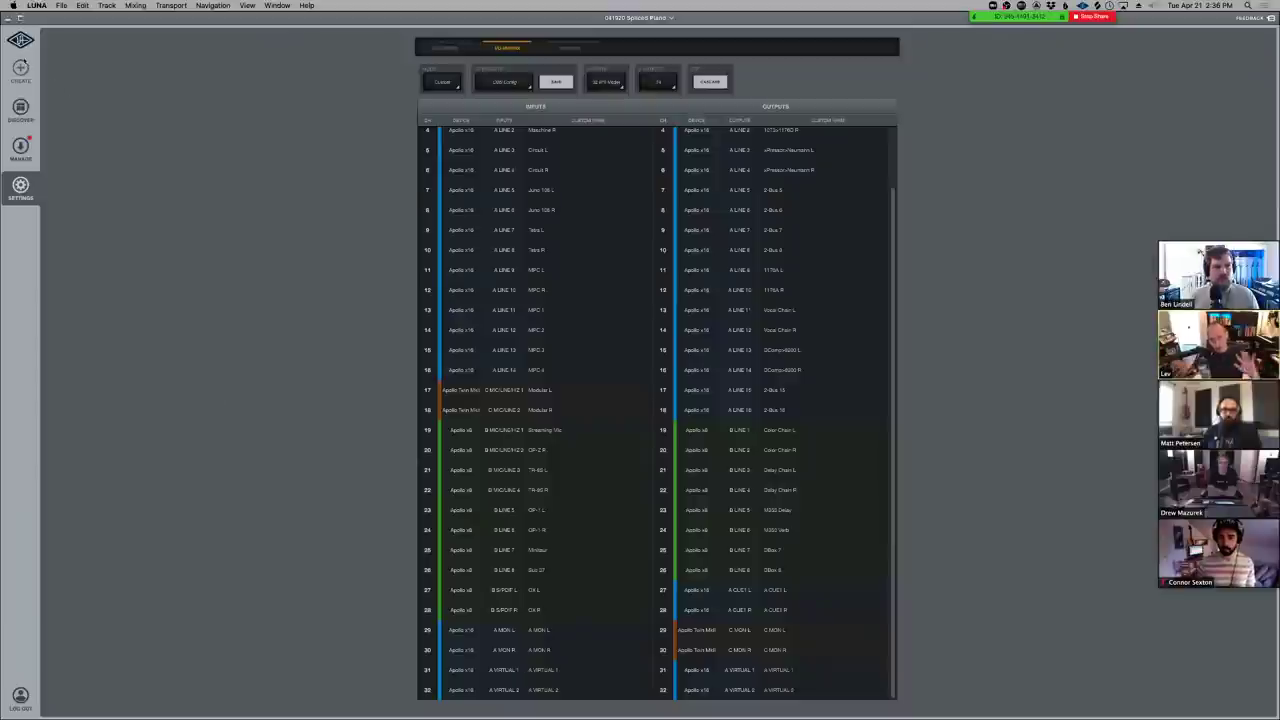
pyautogui.click(20, 44)
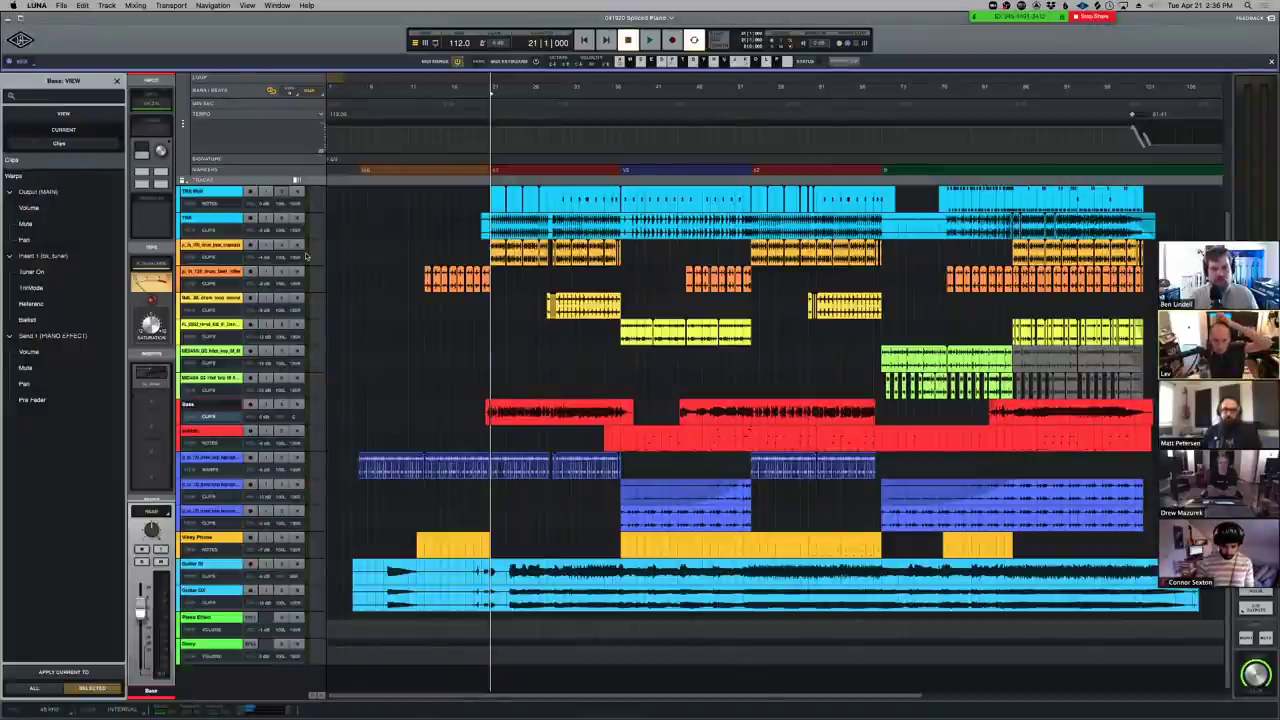
pyautogui.press('super+l')
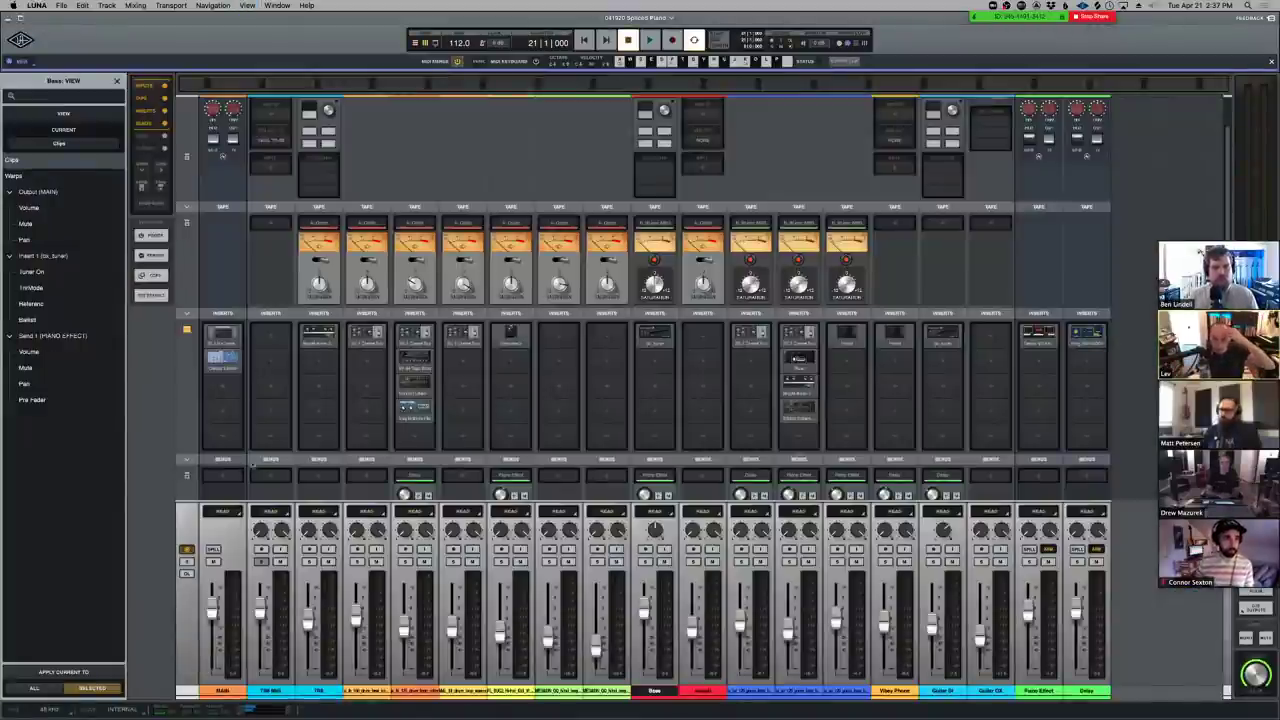
pyautogui.scroll(-3, 209, 411)
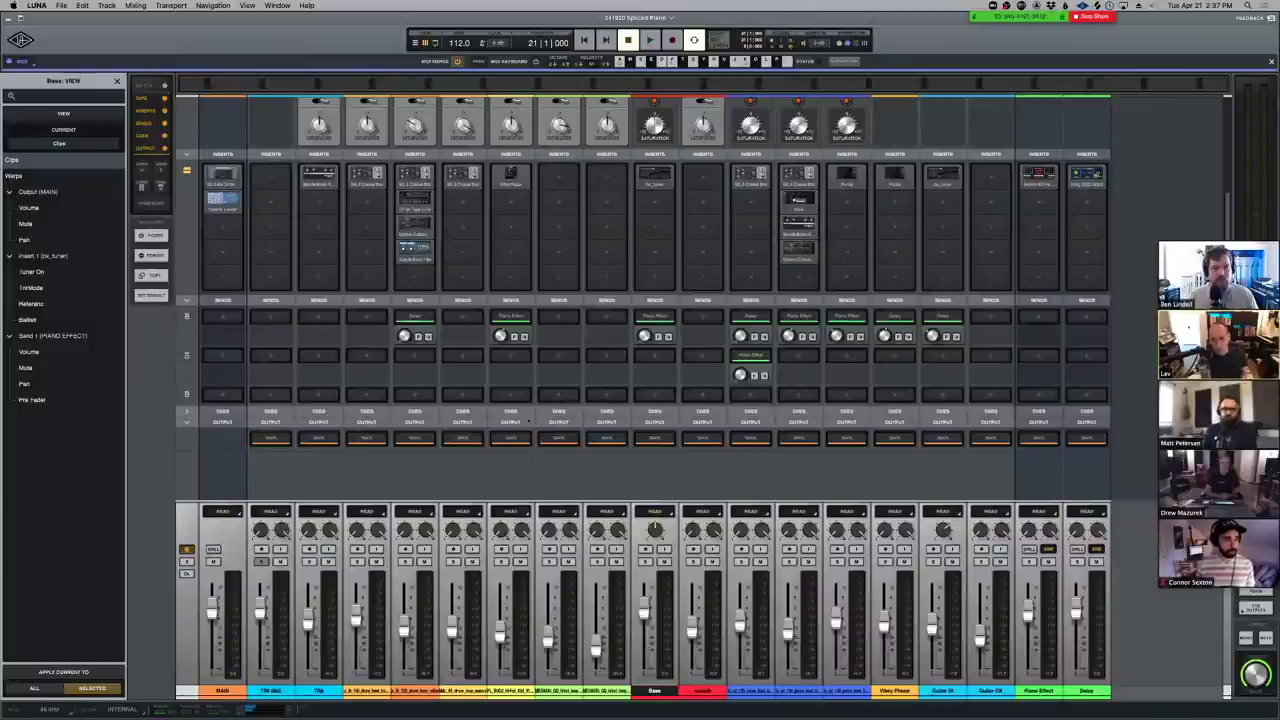
pyautogui.scroll(-3, 528, 421)
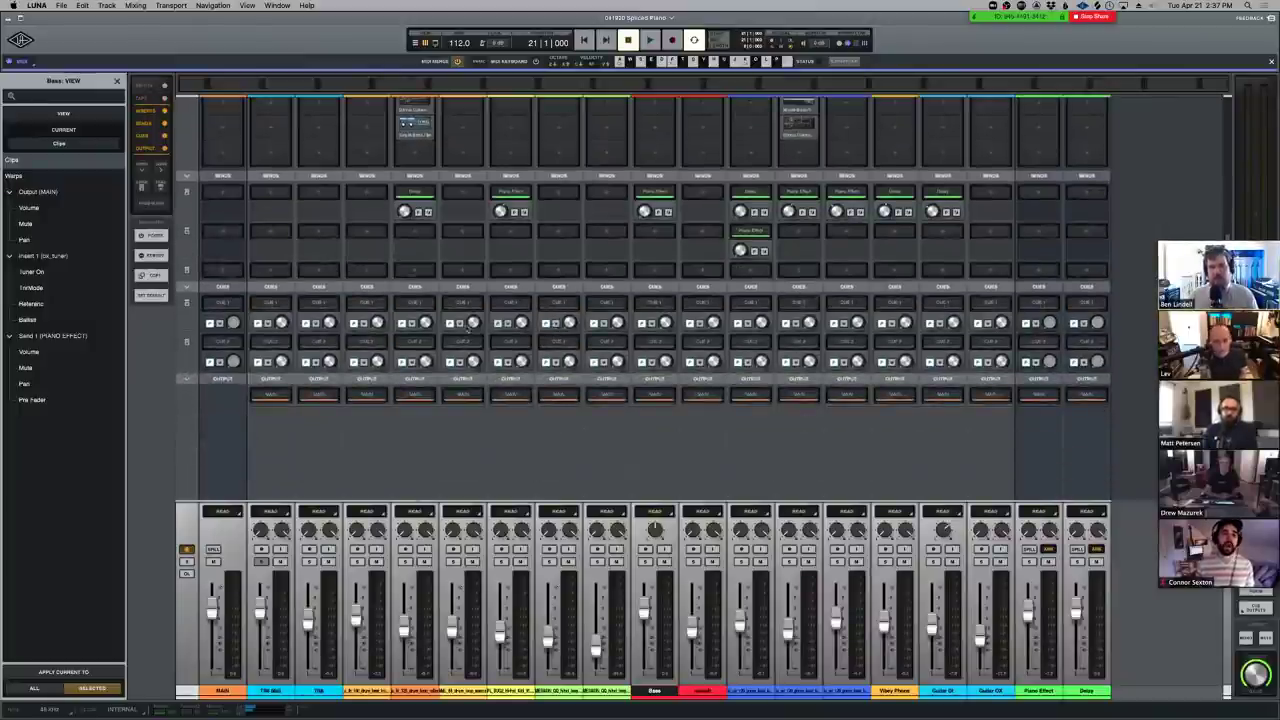
# Select only the TR8 Midi track in the mixer and record-arm the Bass track
pyautogui.click(464, 691)
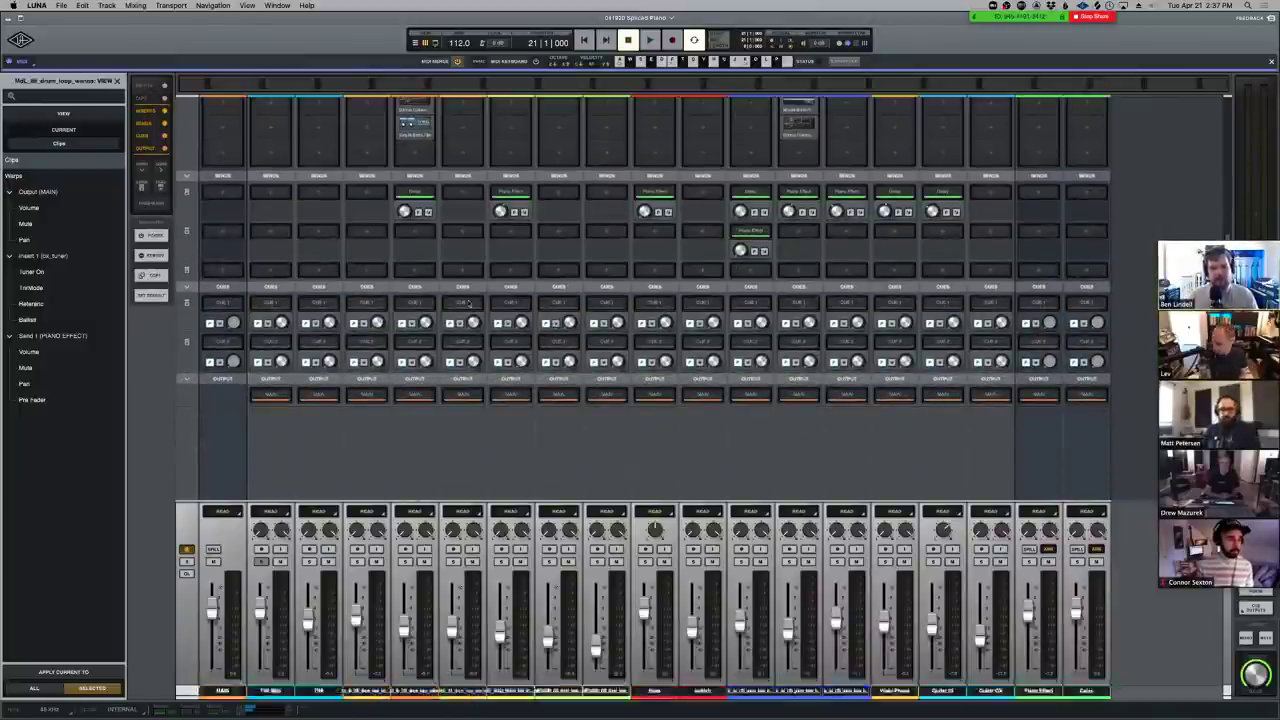
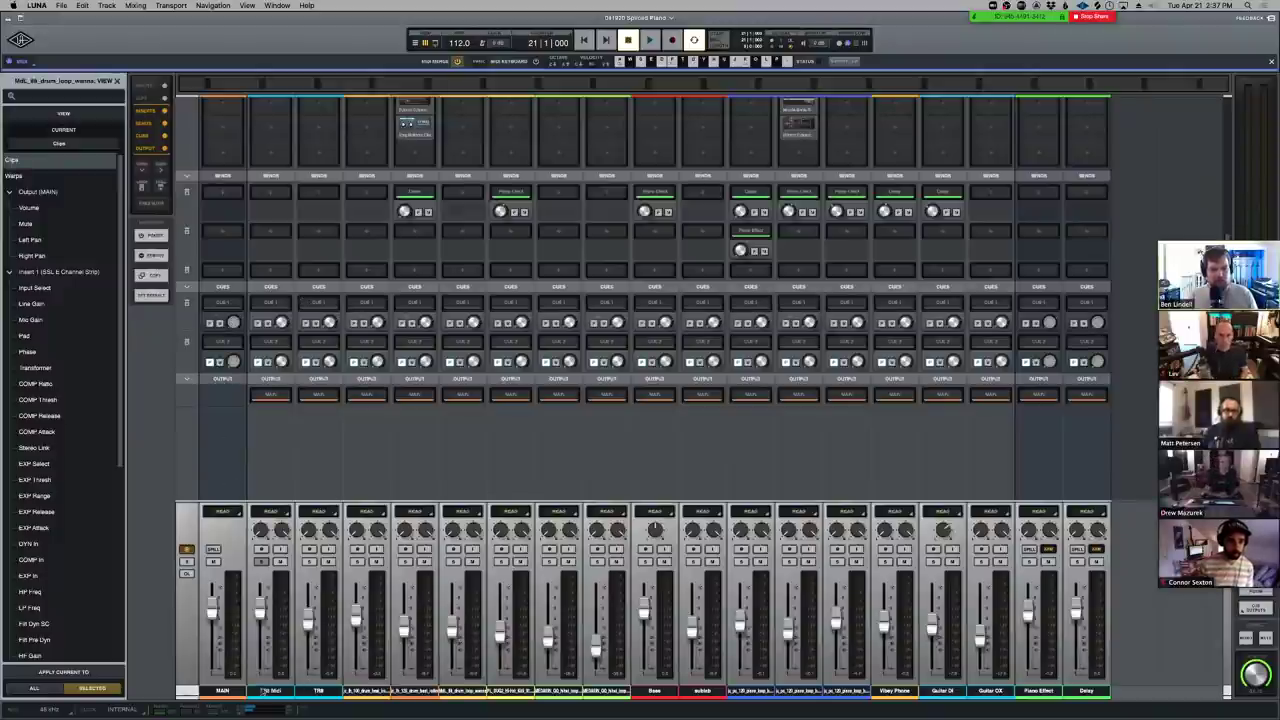
pyautogui.press('super+m')
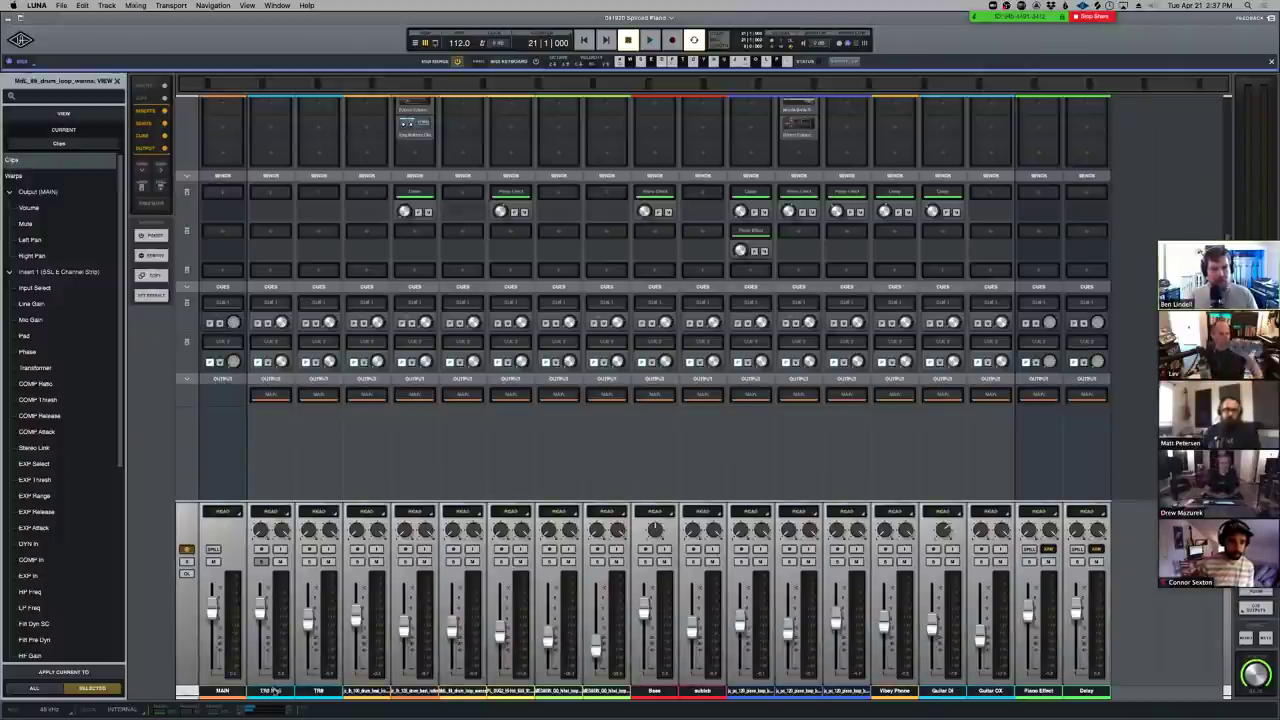
pyautogui.click(270, 690)
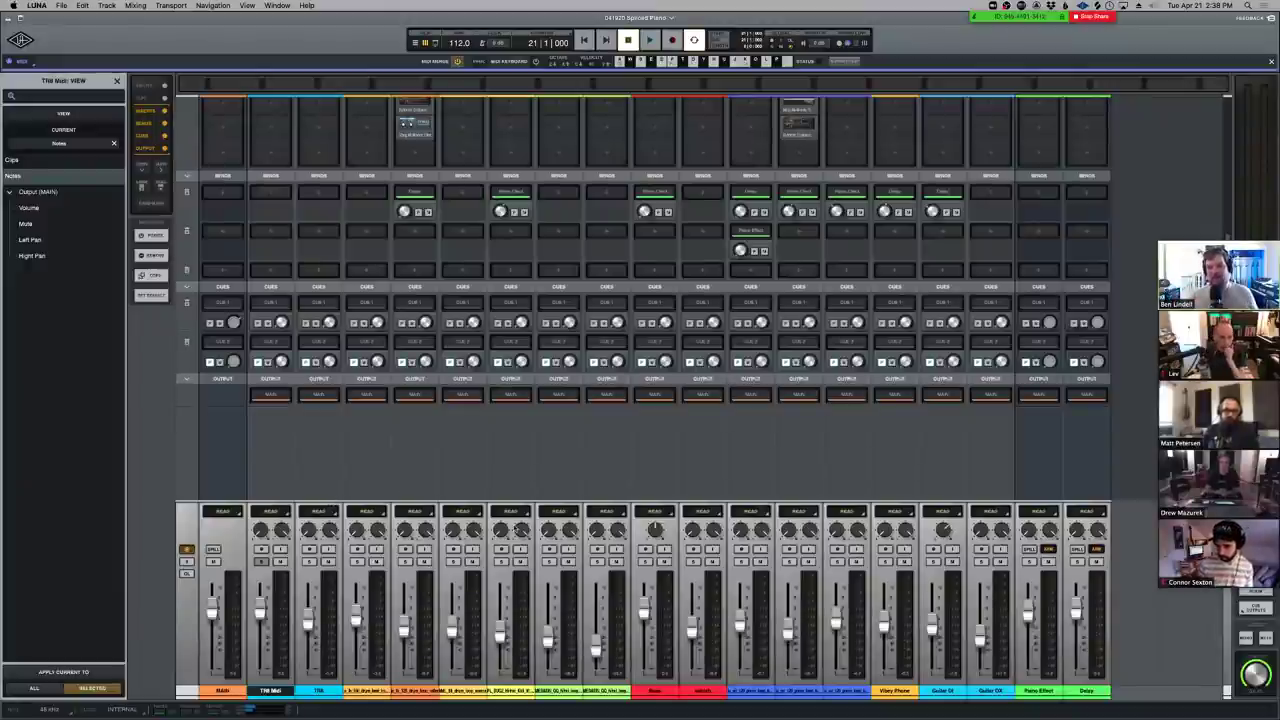
pyautogui.click(646, 550)
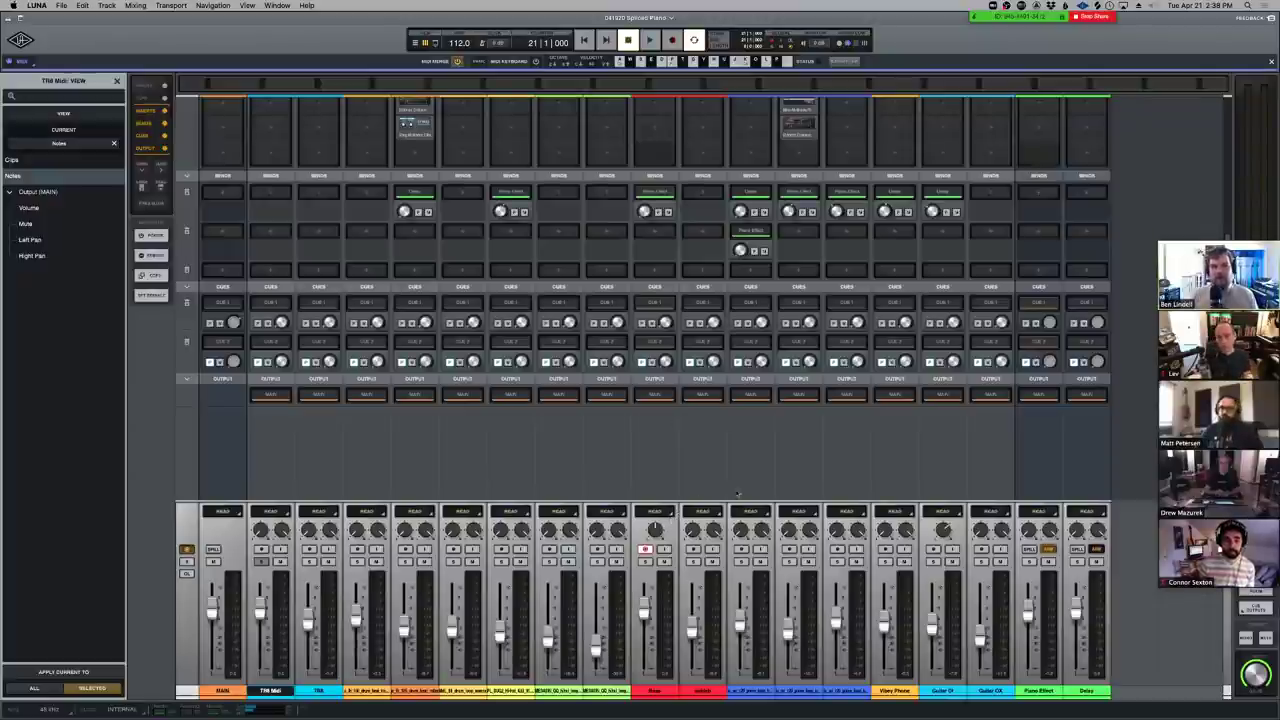
# Move the Zoom participant videos off the monitor controls and open the Cue Outputs window beside them
pyautogui.scroll(1, 681, 460)
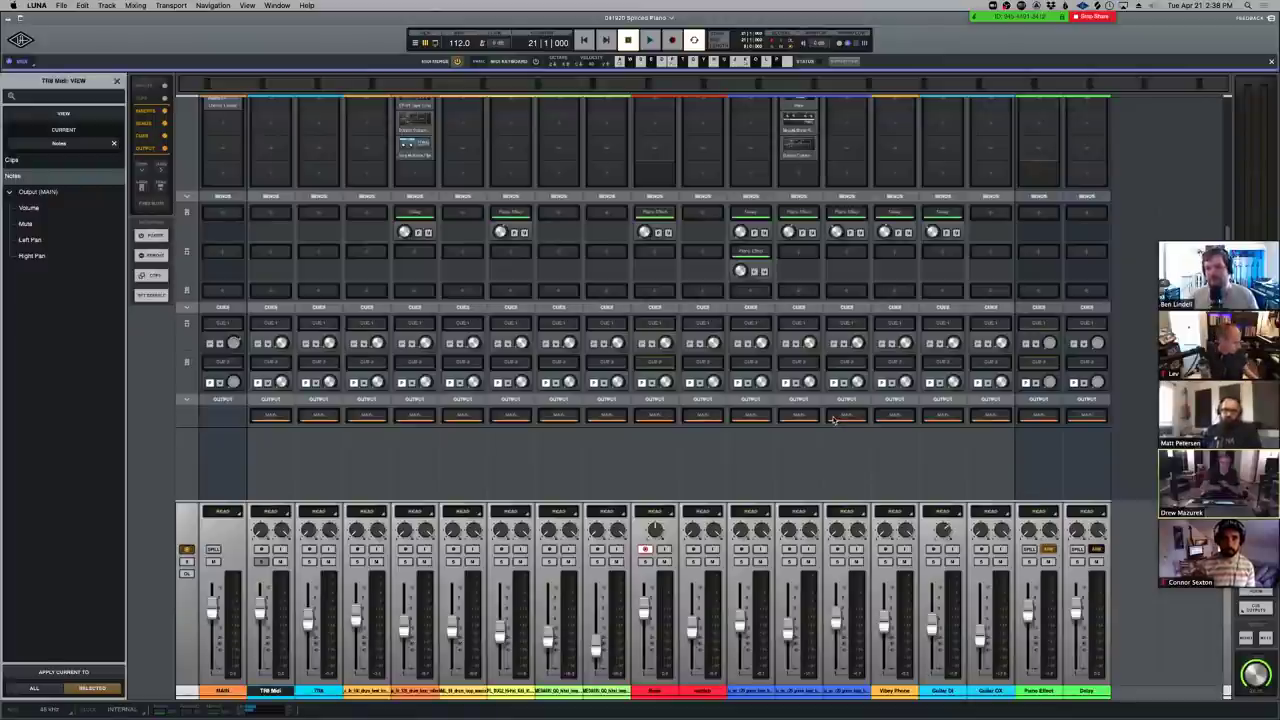
pyautogui.moveTo(1221, 240)
pyautogui.moveTo(1221, 240); pyautogui.dragTo(1175, 107)
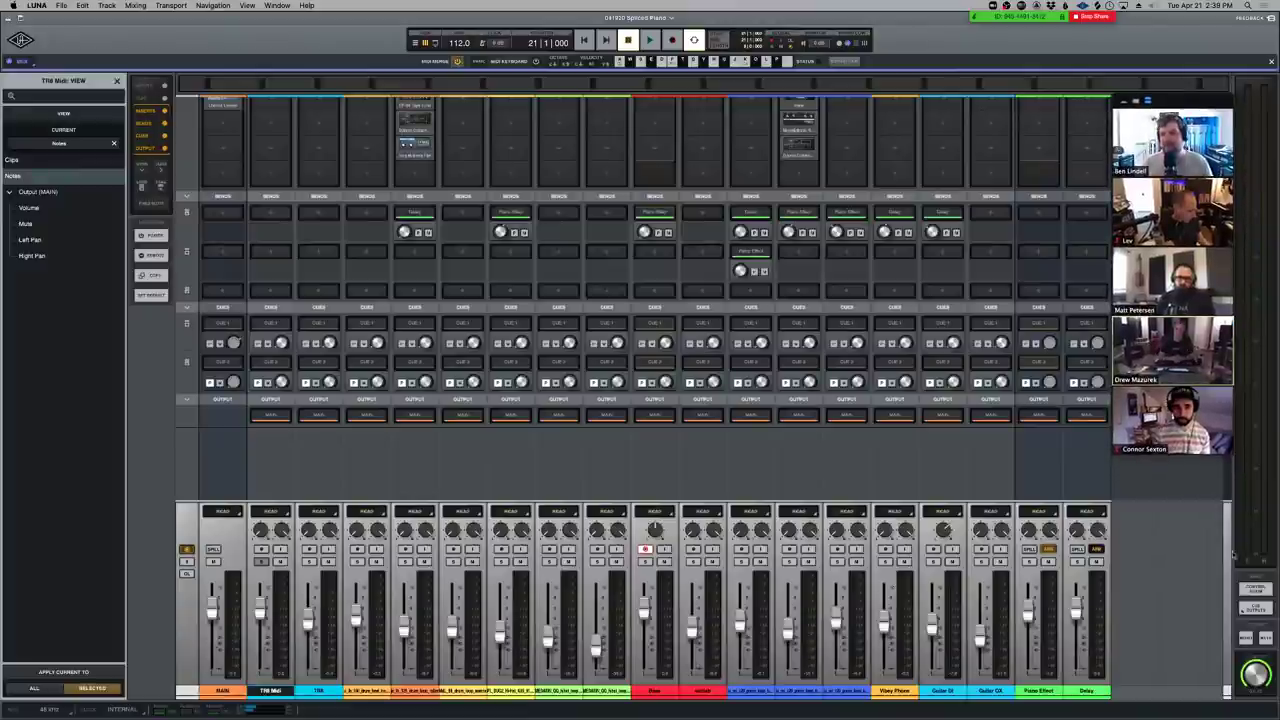
pyautogui.click(1257, 609)
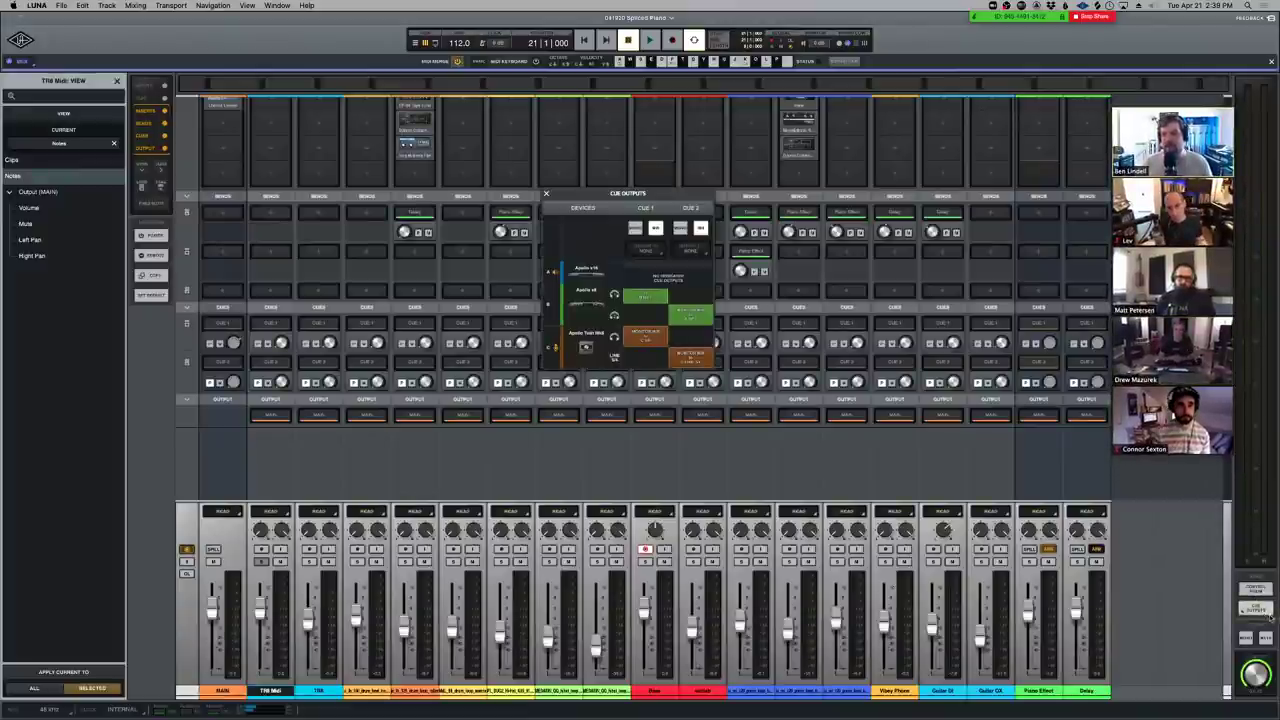
pyautogui.moveTo(662, 200); pyautogui.dragTo(910, 336)
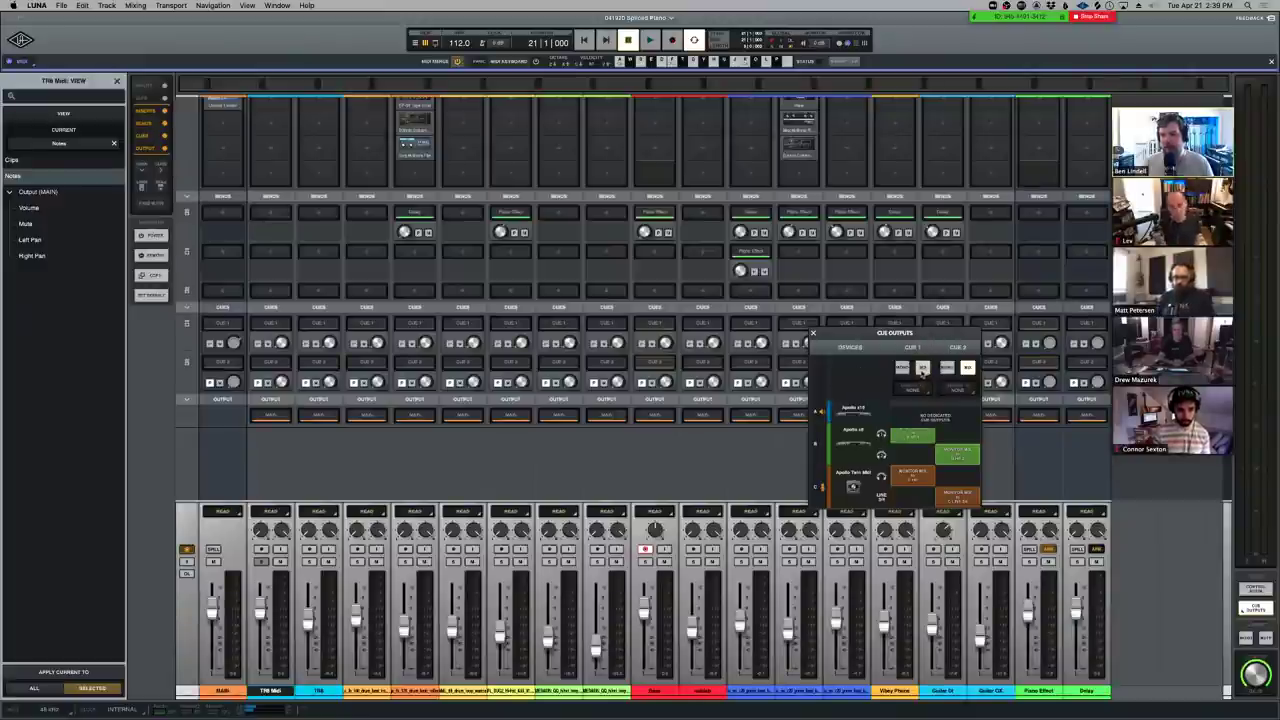
# Turn the Mix source for Cue 1 off in the Cue Outputs window and turn it back on
pyautogui.click(922, 368)
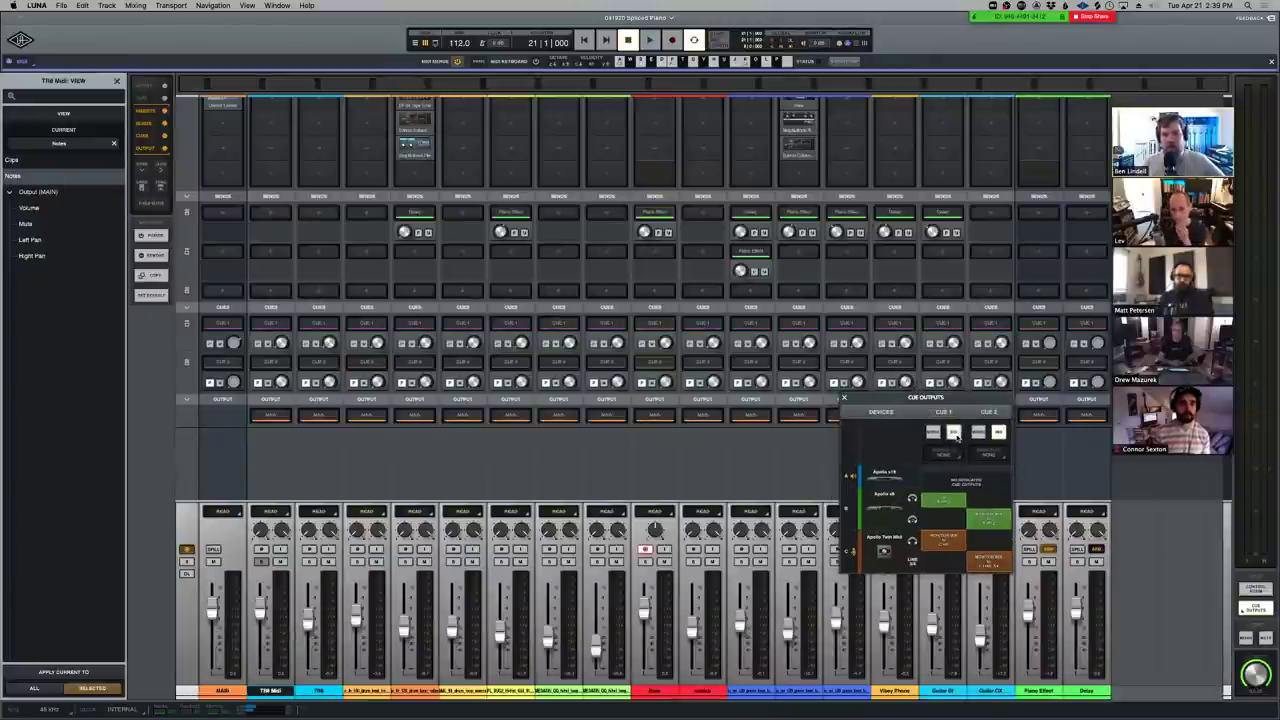
pyautogui.click(955, 433)
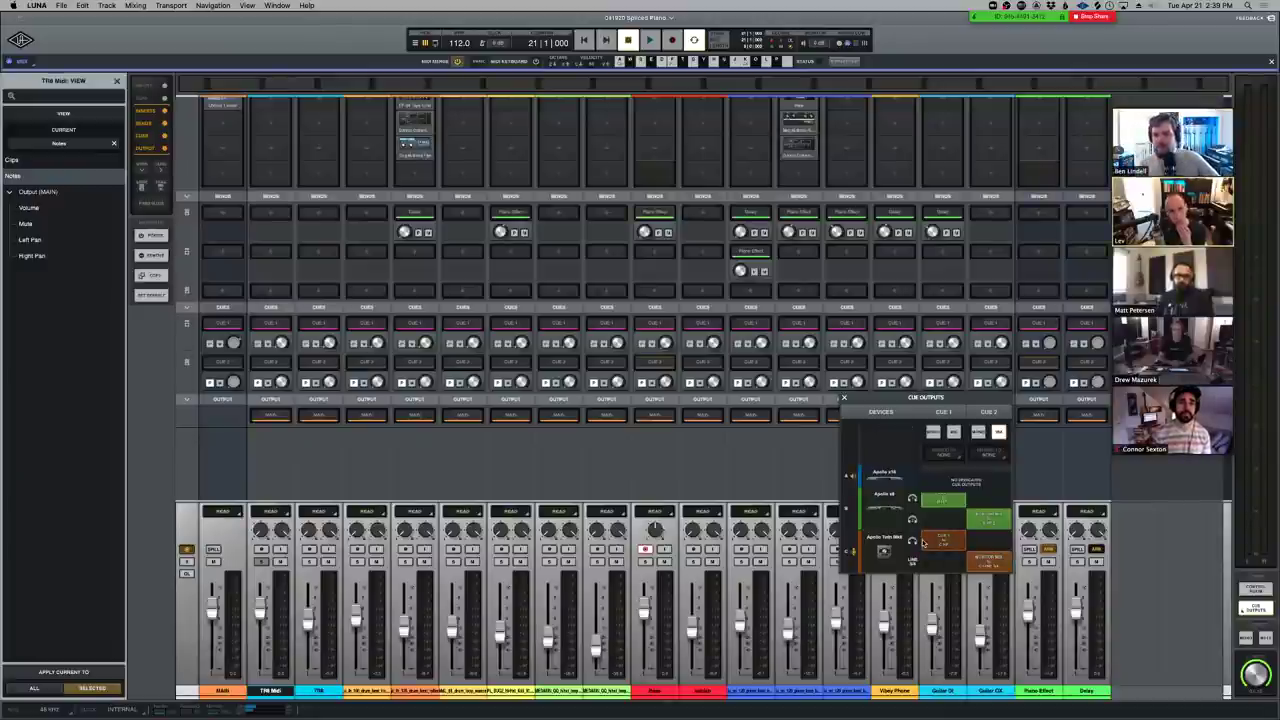
pyautogui.click(958, 434)
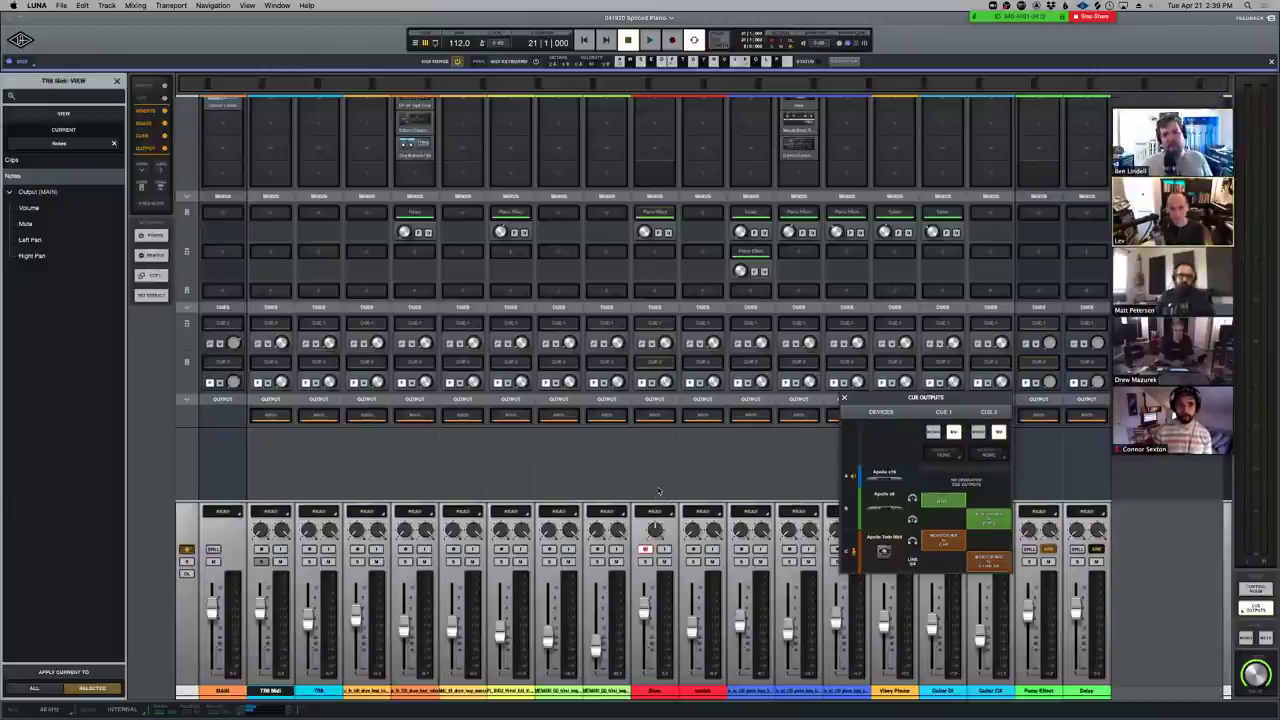
# Show the dedicated output choices for Cue 1 in the Cue Outputs window and close the list without picking one
pyautogui.click(954, 432)
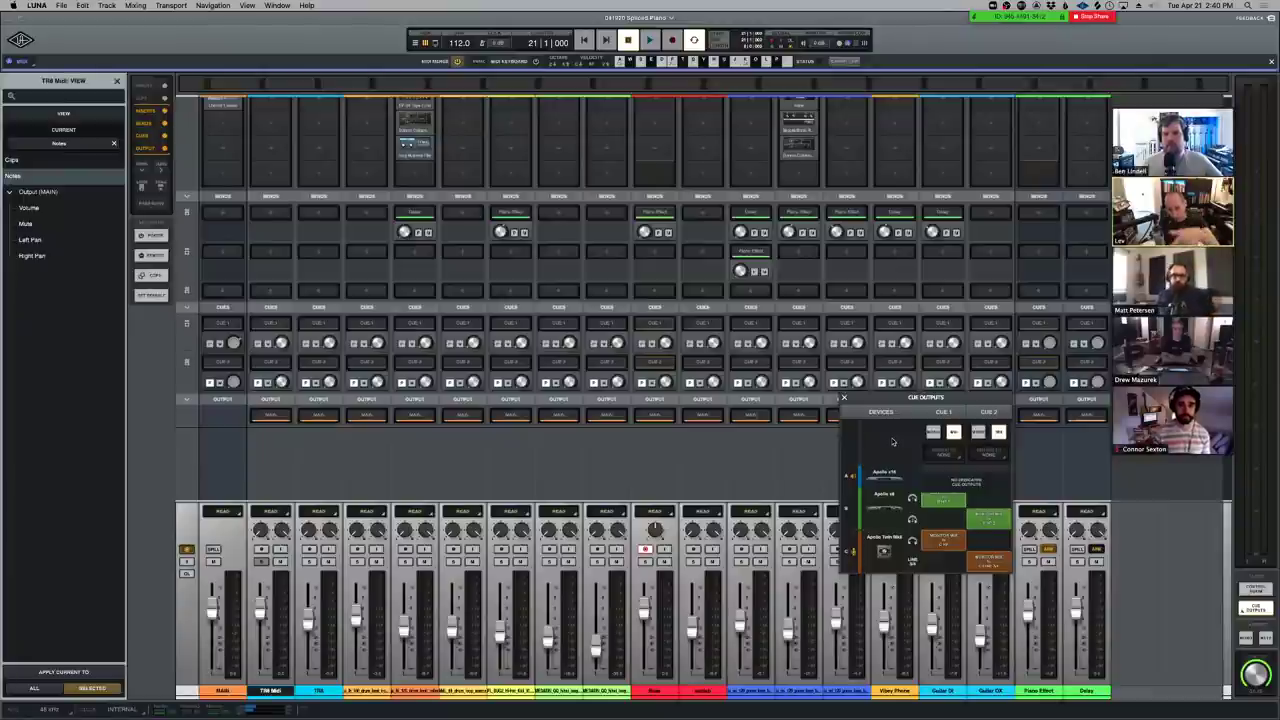
pyautogui.click(955, 445)
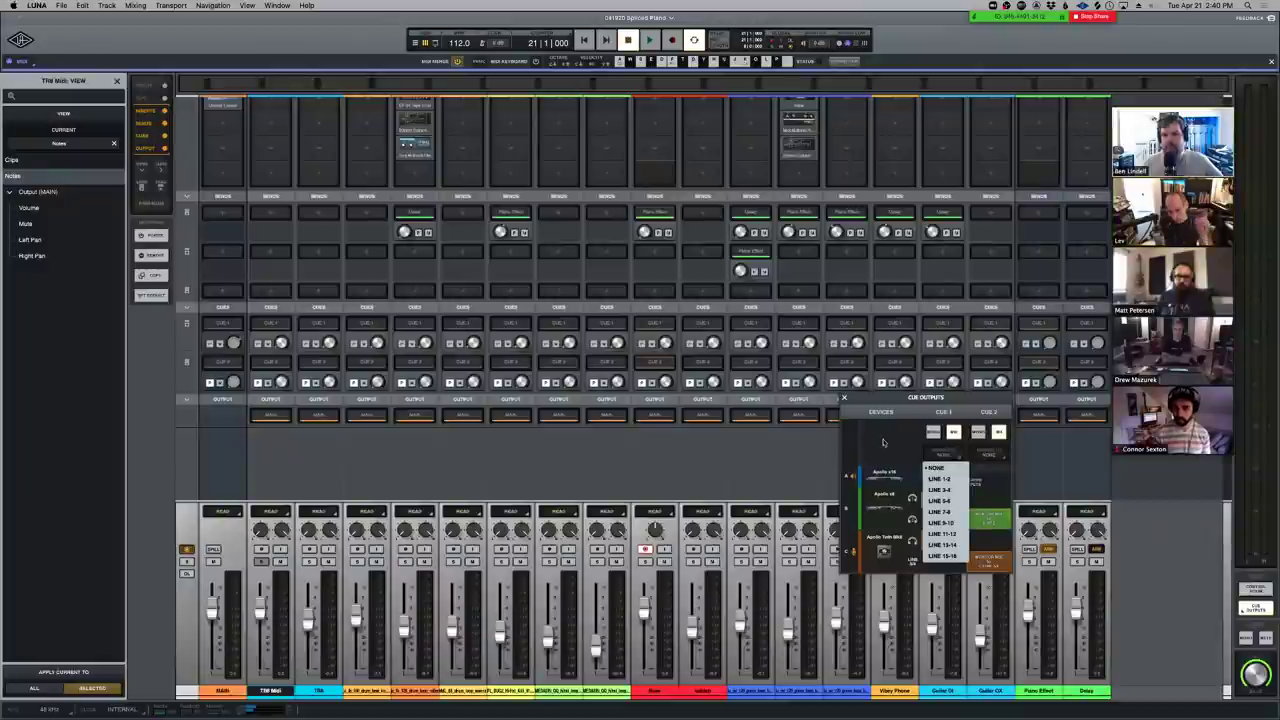
pyautogui.click(957, 444)
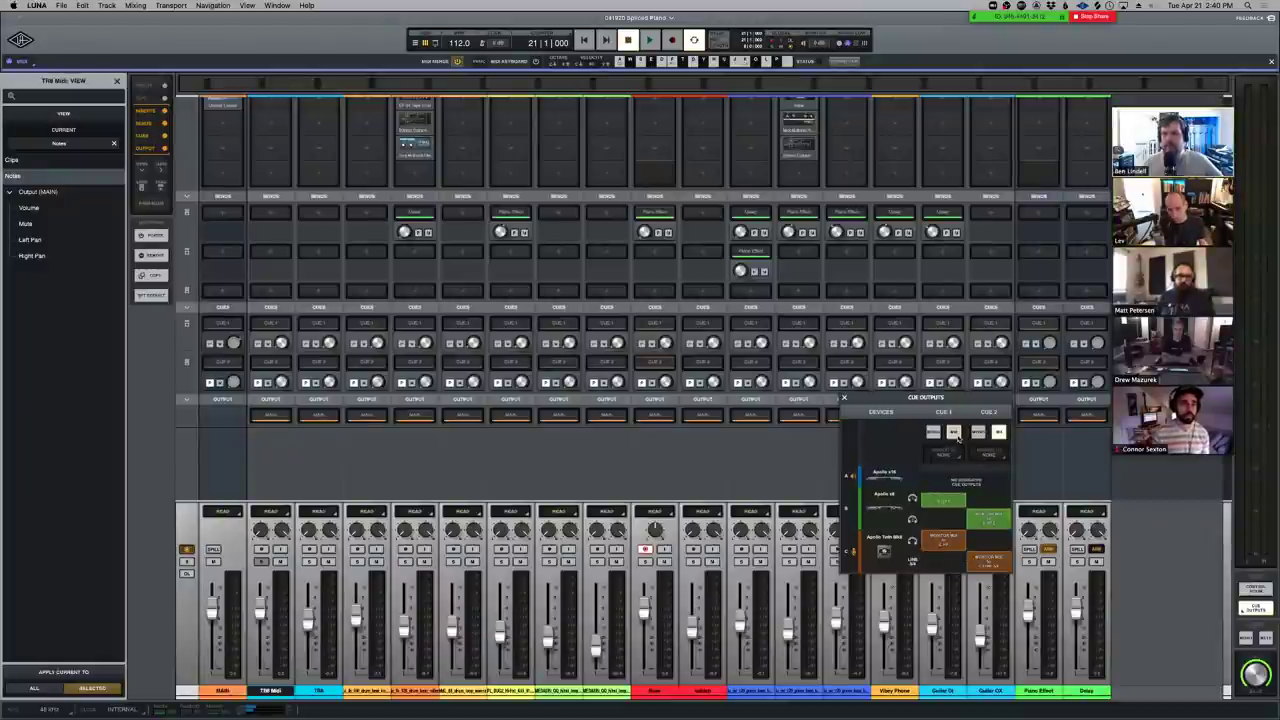
# Toggle the Cue 1 Mix source off and on again, glance at the LUNA Loop routing in Loopback, and return to LUNA
pyautogui.click(954, 433)
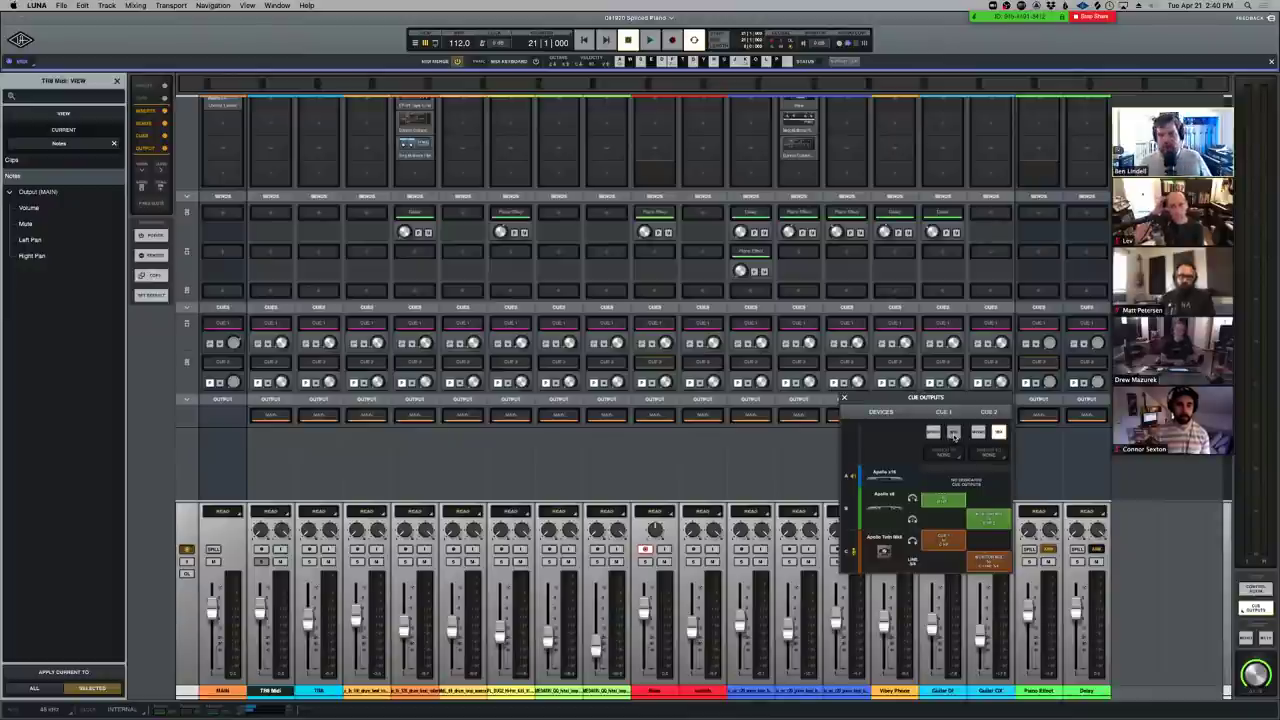
pyautogui.click(954, 434)
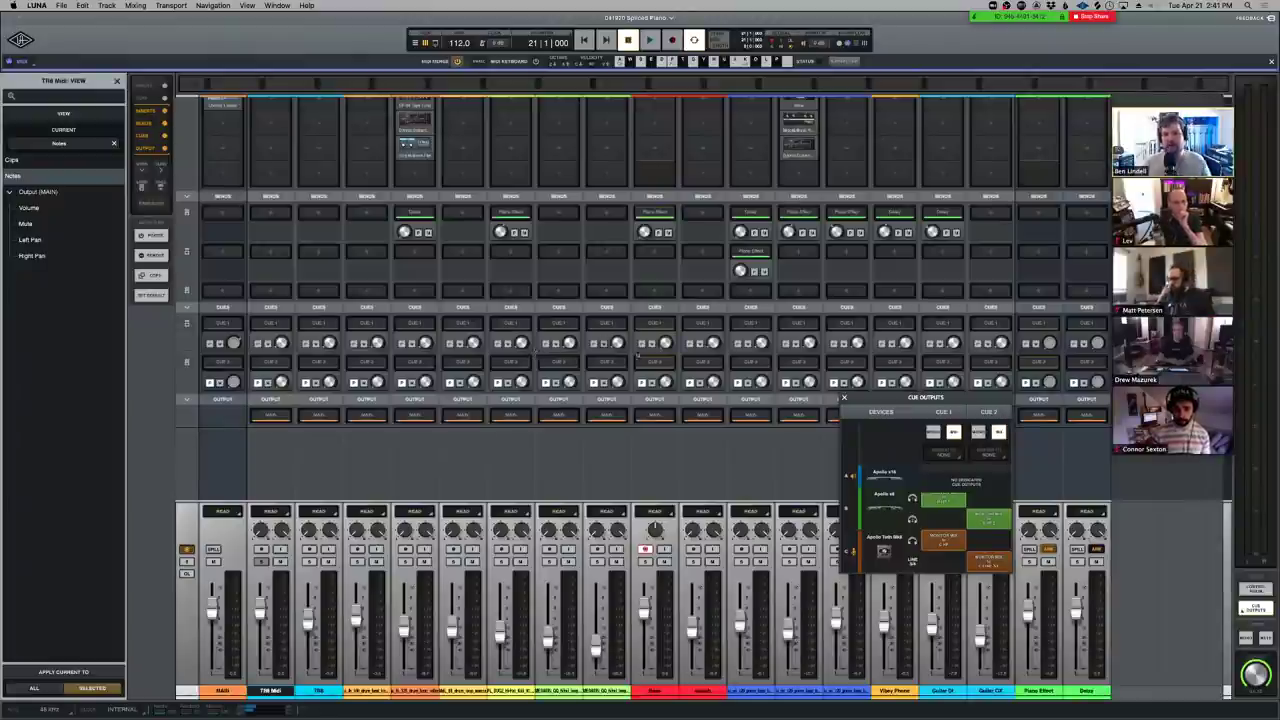
pyautogui.click(954, 433)
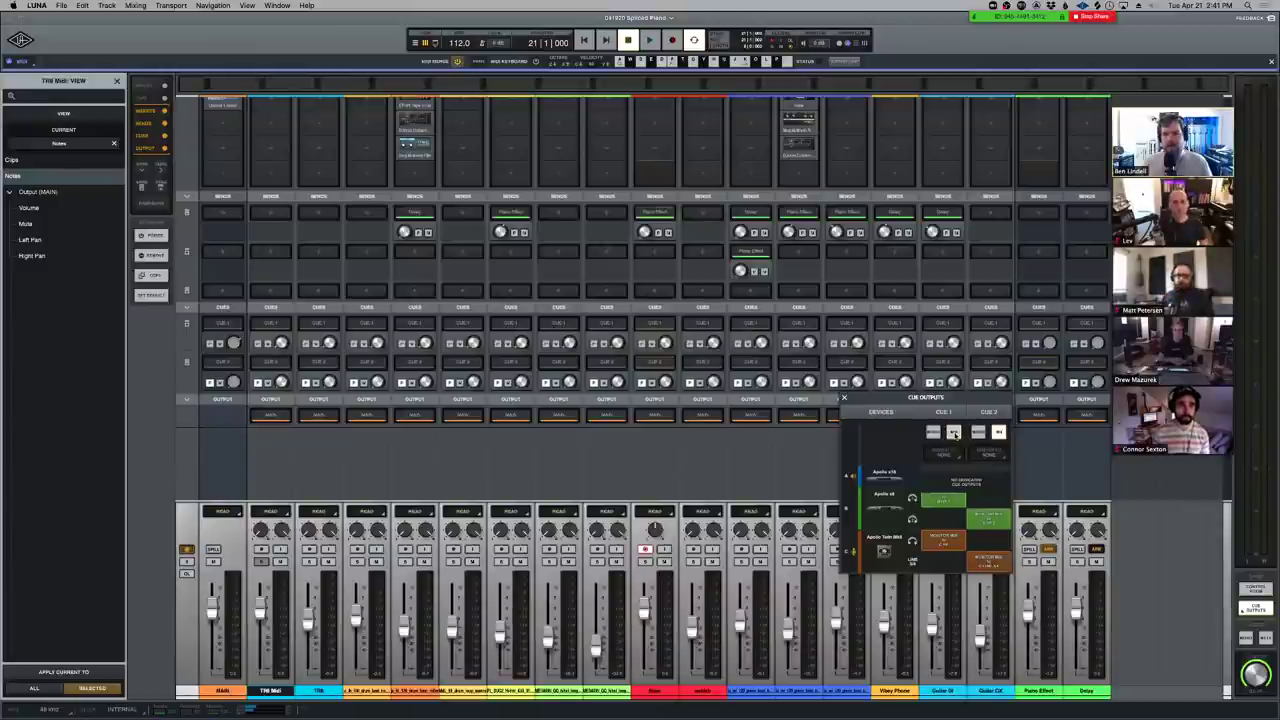
pyautogui.press('super+Tab')
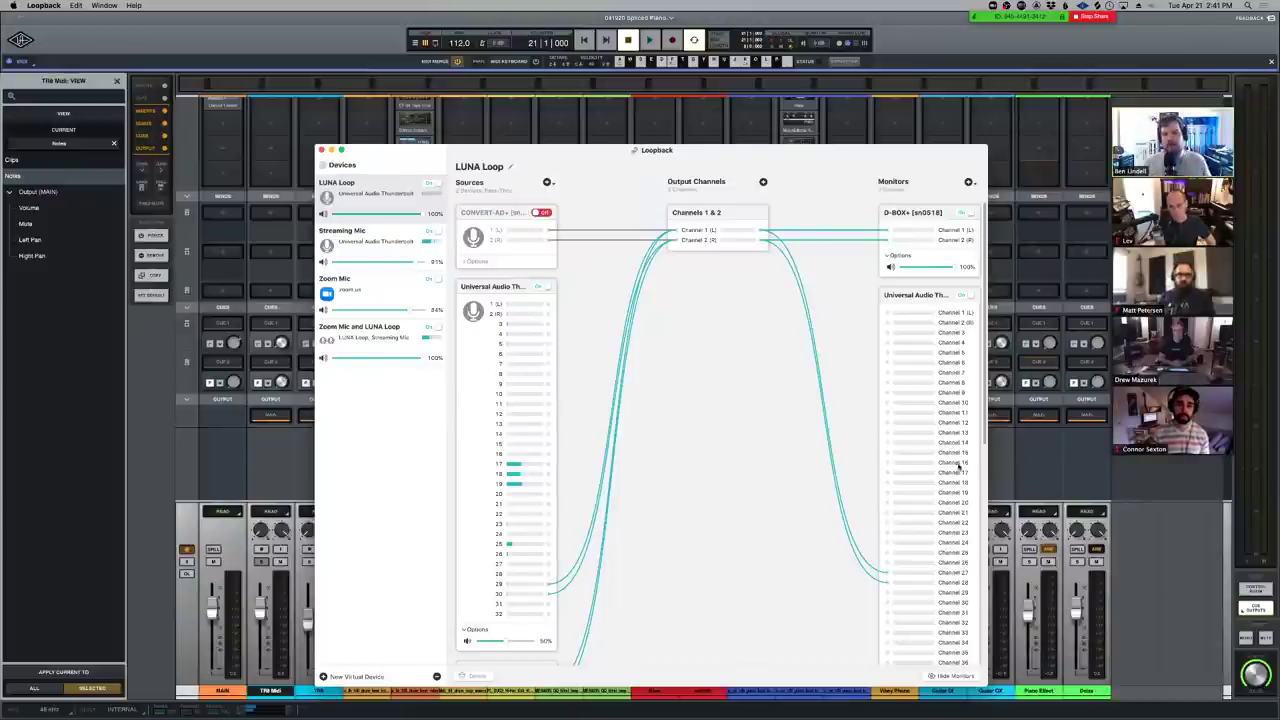
pyautogui.click(1000, 465)
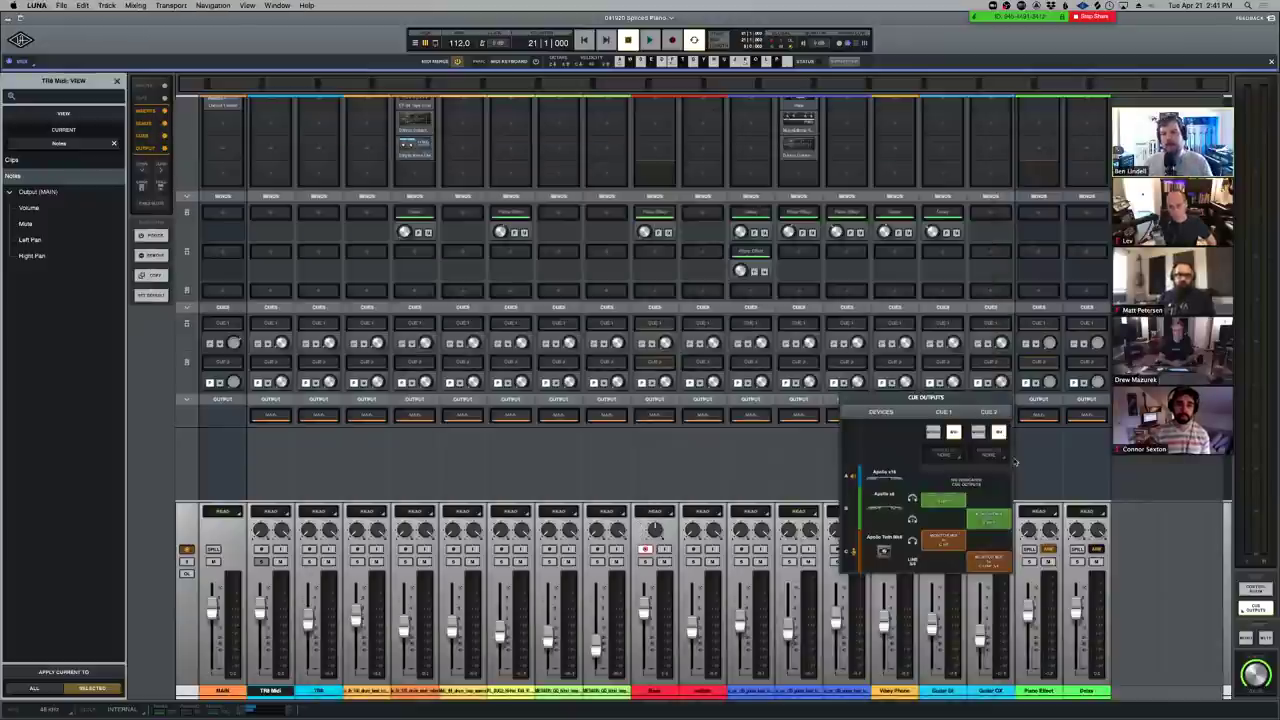
# Turn off the Mix source for Cue 1 and move the Cue Outputs window lower over the mixer faders
pyautogui.click(953, 432)
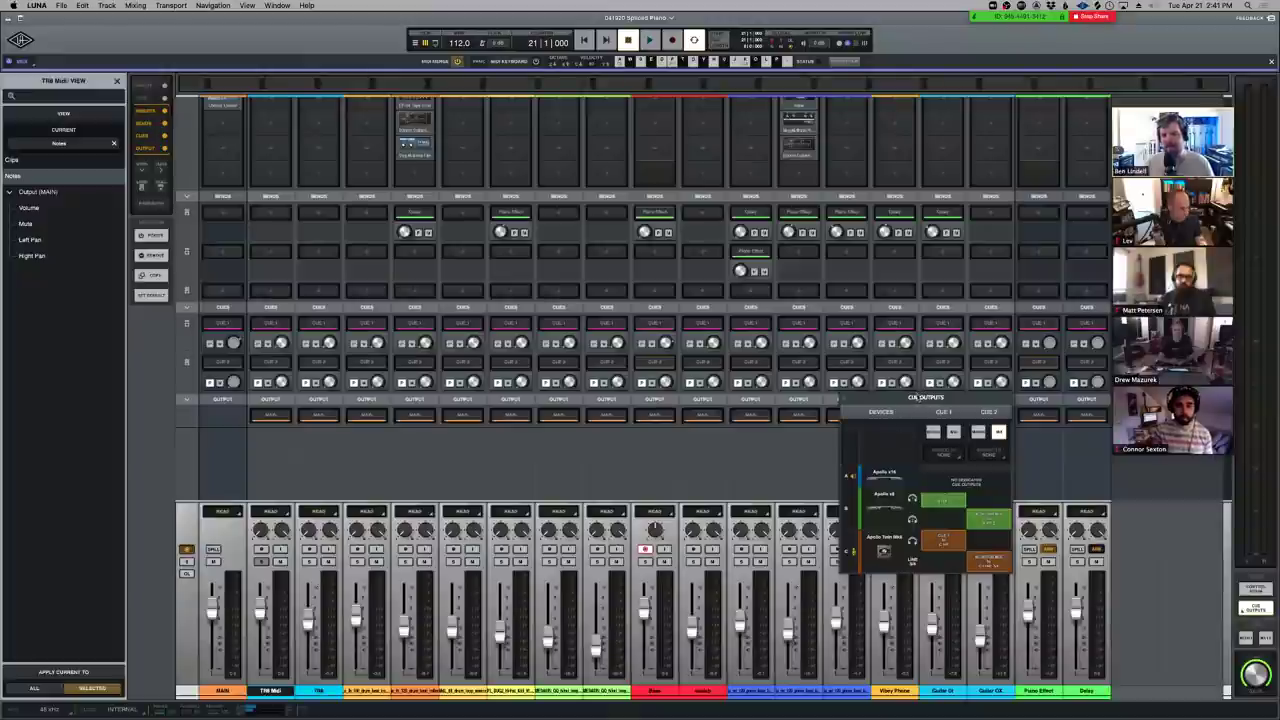
pyautogui.moveTo(934, 404); pyautogui.dragTo(1002, 441)
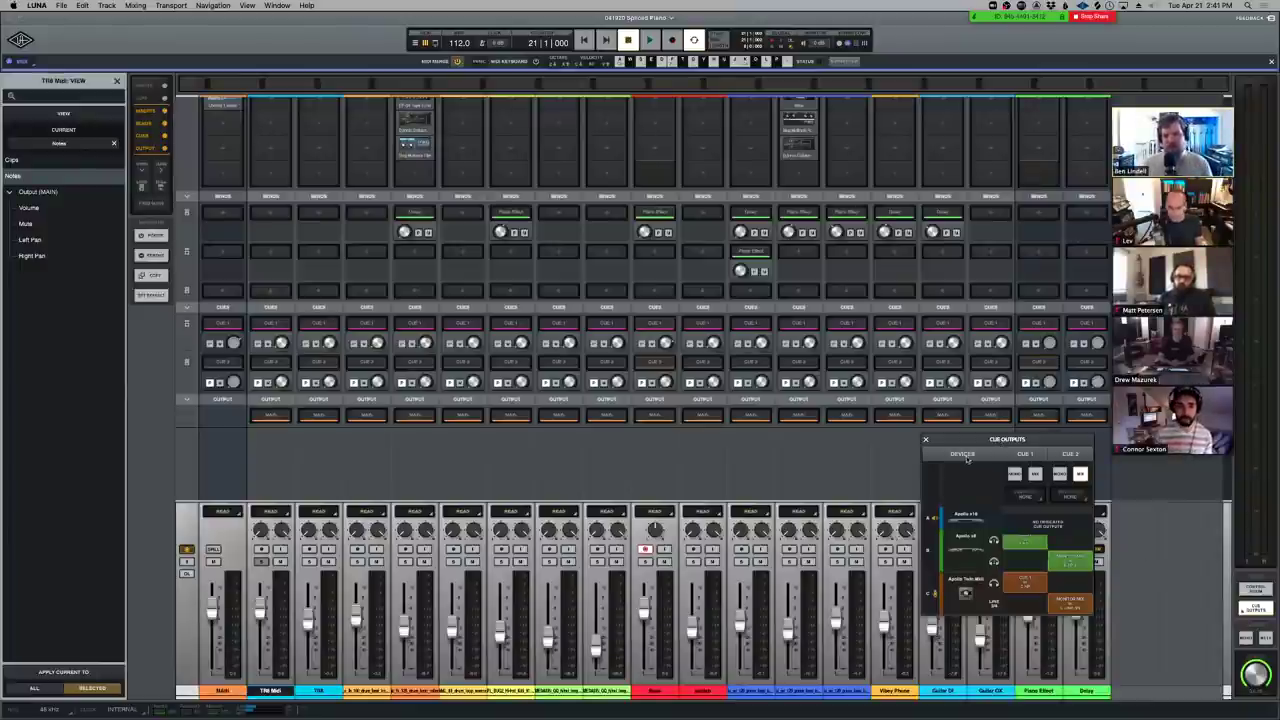
pyautogui.press('super+Tab')
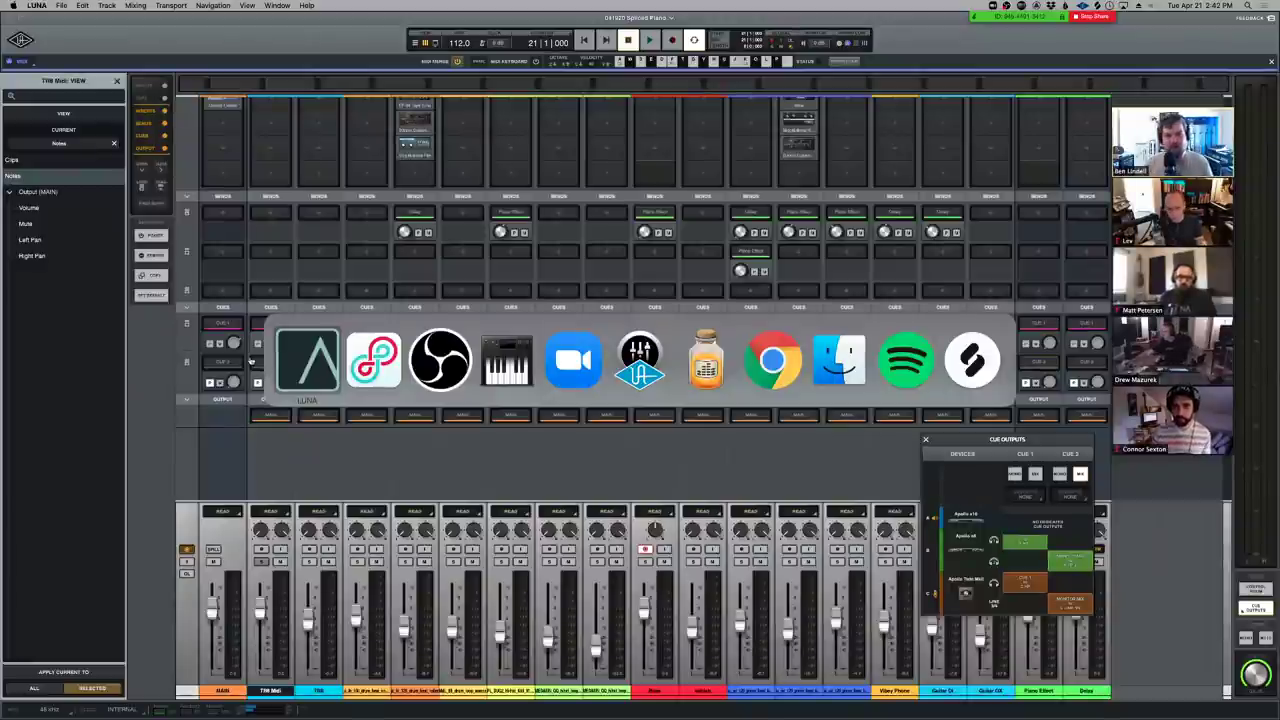
# Search the plug-ins for "lis", add Audiomovers Listento to insert 5 of the MAIN channel, and close the plug-in window after showing it
pyautogui.scroll(2, 352, 455)
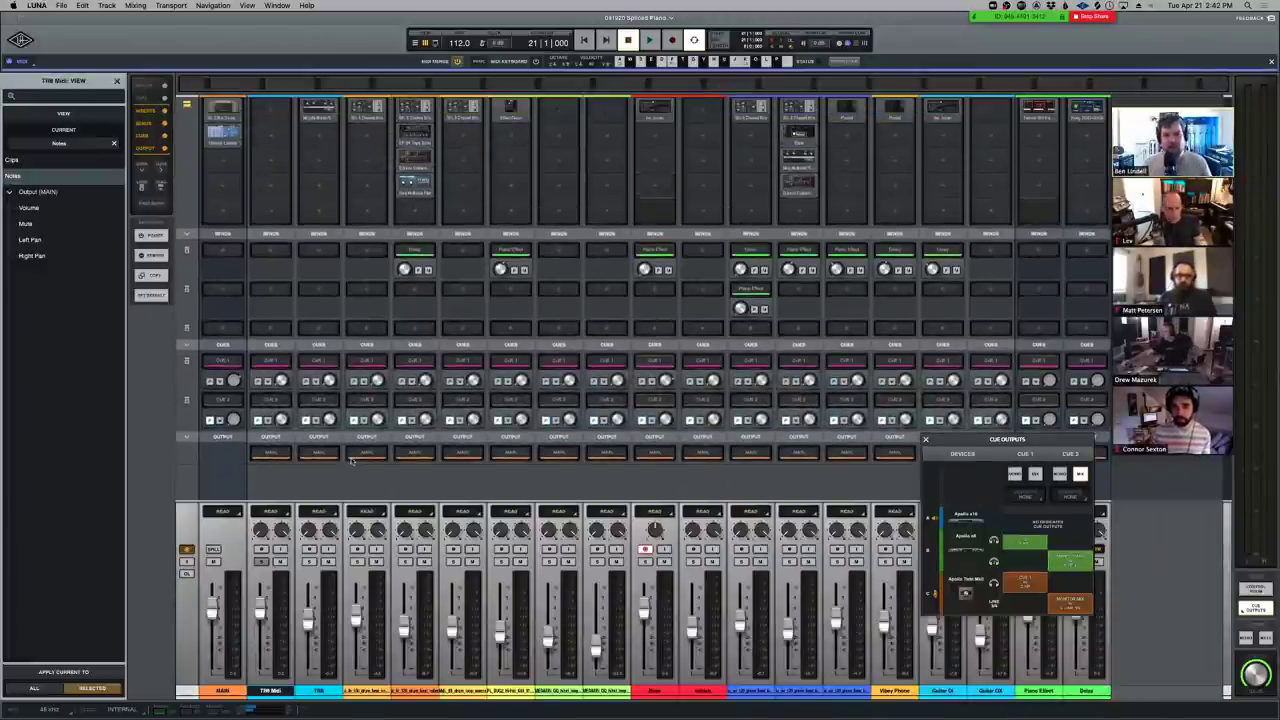
pyautogui.click(222, 208)
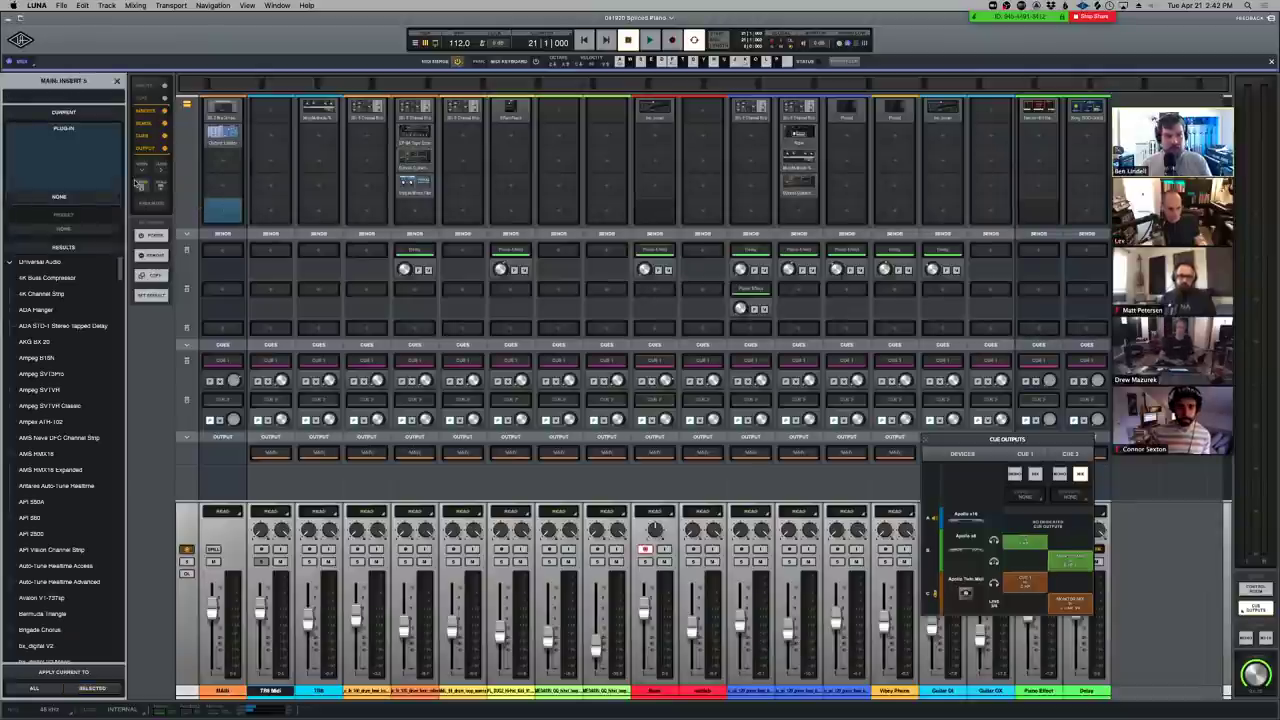
pyautogui.write('lis')
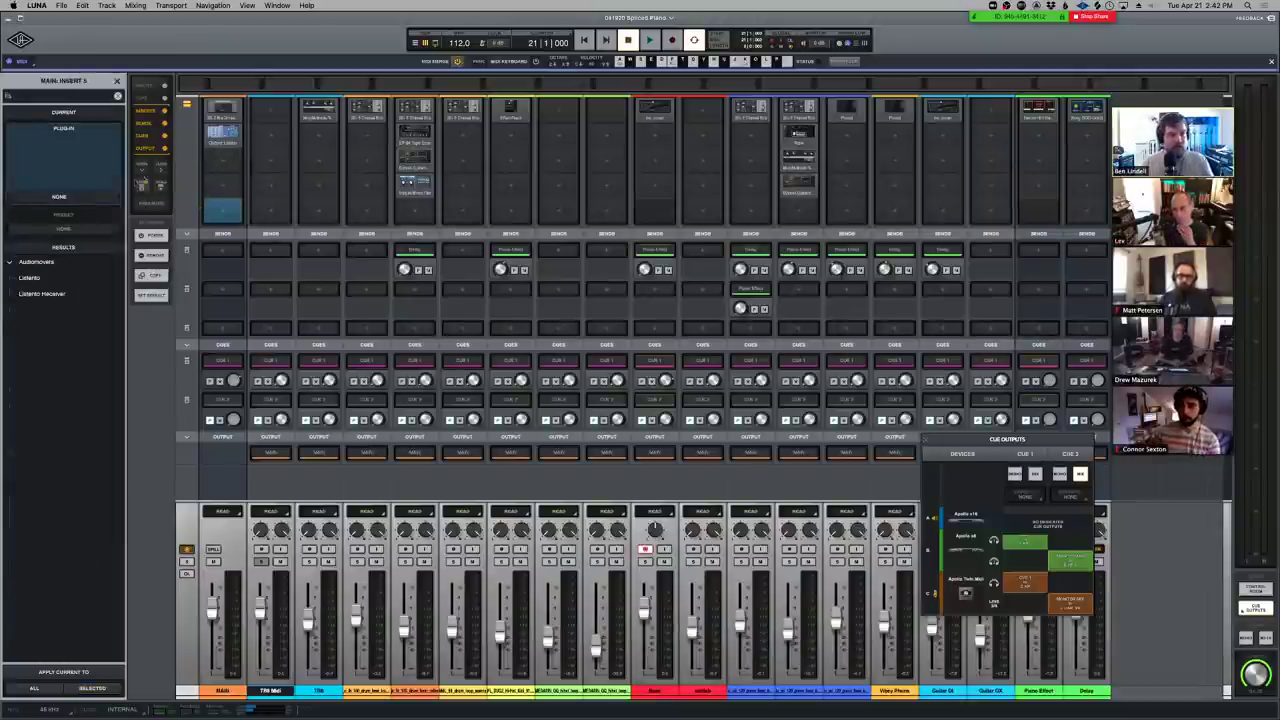
pyautogui.click(30, 277)
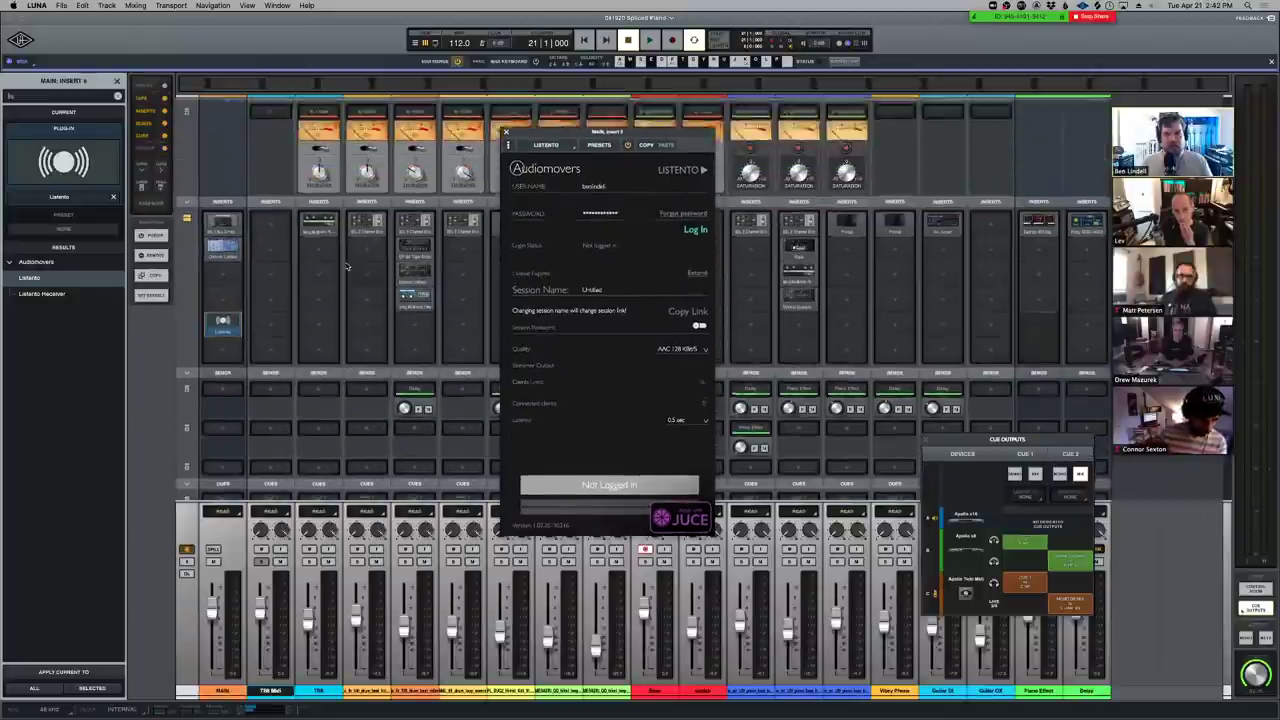
pyautogui.scroll(3, 347, 267)
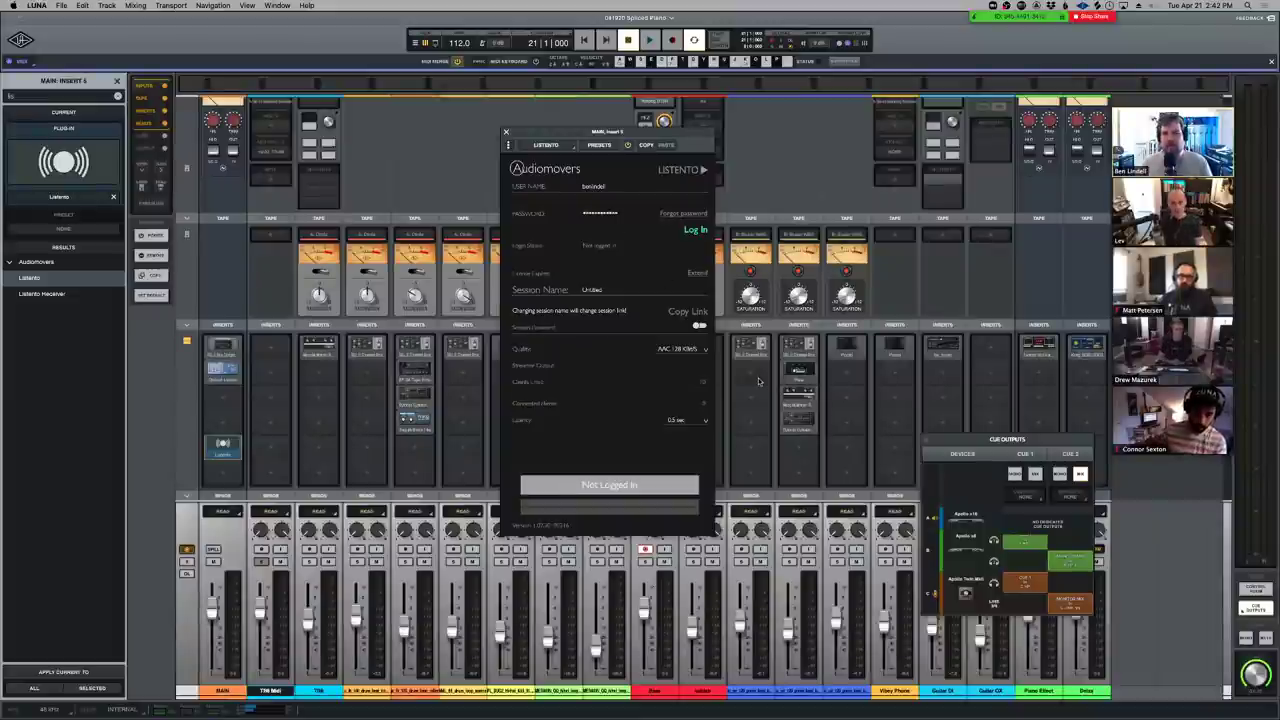
pyautogui.moveTo(689, 134); pyautogui.dragTo(577, 140)
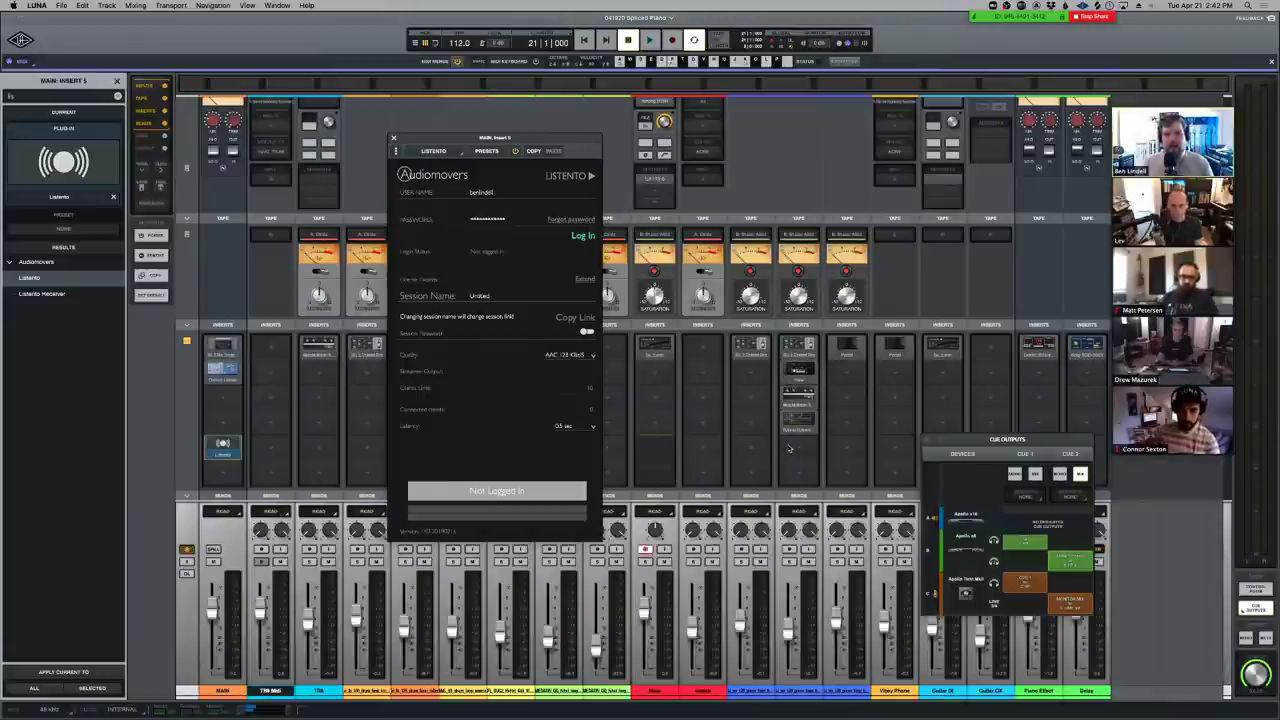
pyautogui.scroll(-2, 789, 450)
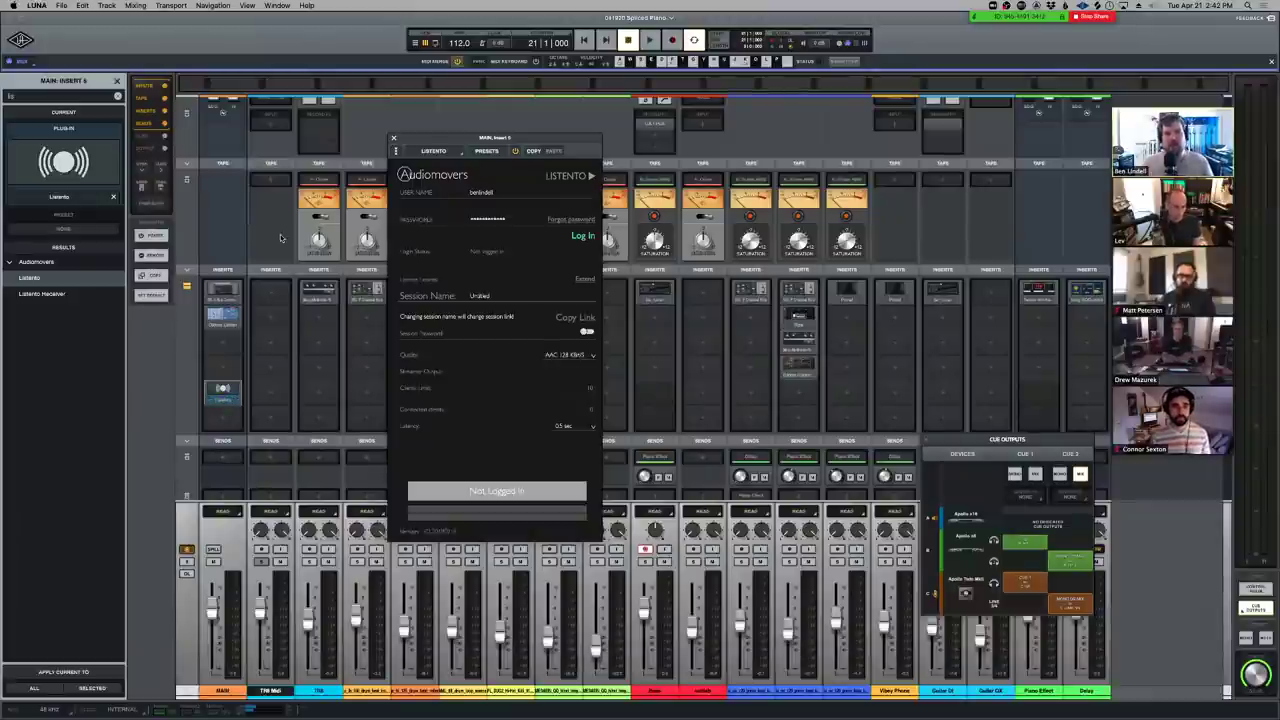
pyautogui.click(393, 138)
# Switch to Loopback, move its window higher, and turn off the Universal Audio Thunderbolt monitor of the LUNA Loop device
pyautogui.press('super+Tab')
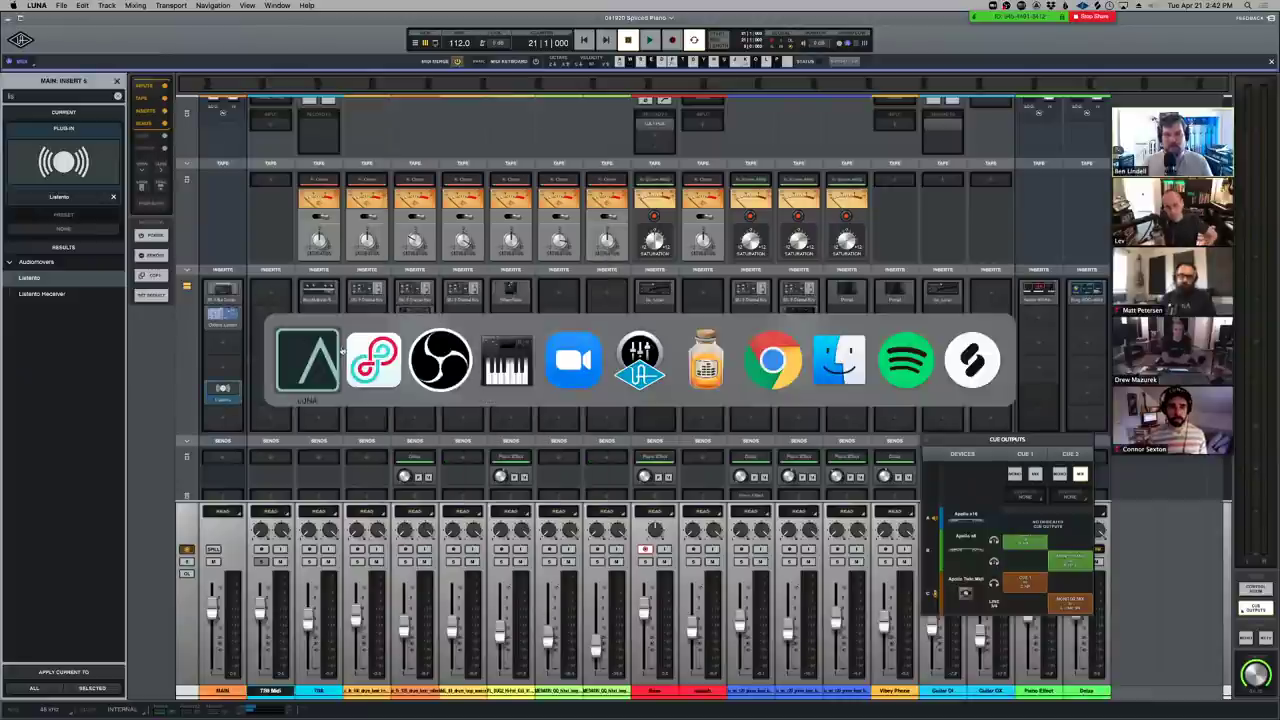
pyautogui.press('super+Tab')
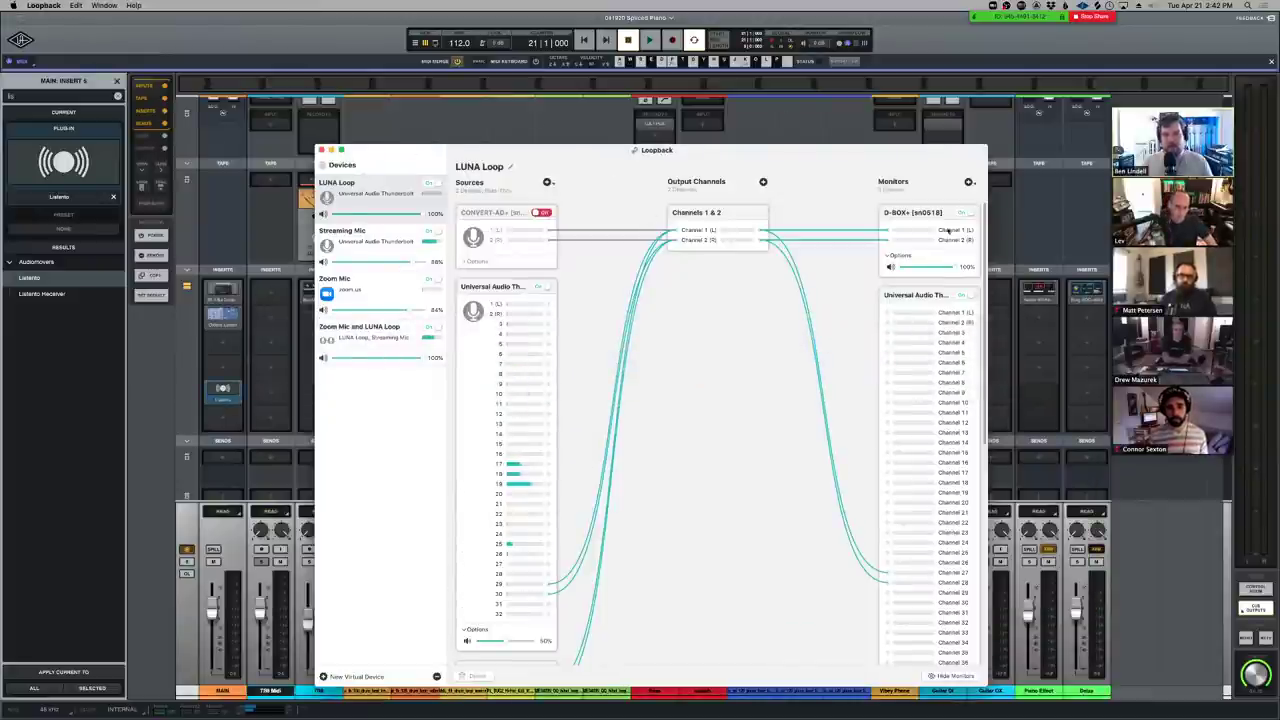
pyautogui.moveTo(580, 157); pyautogui.dragTo(571, 99)
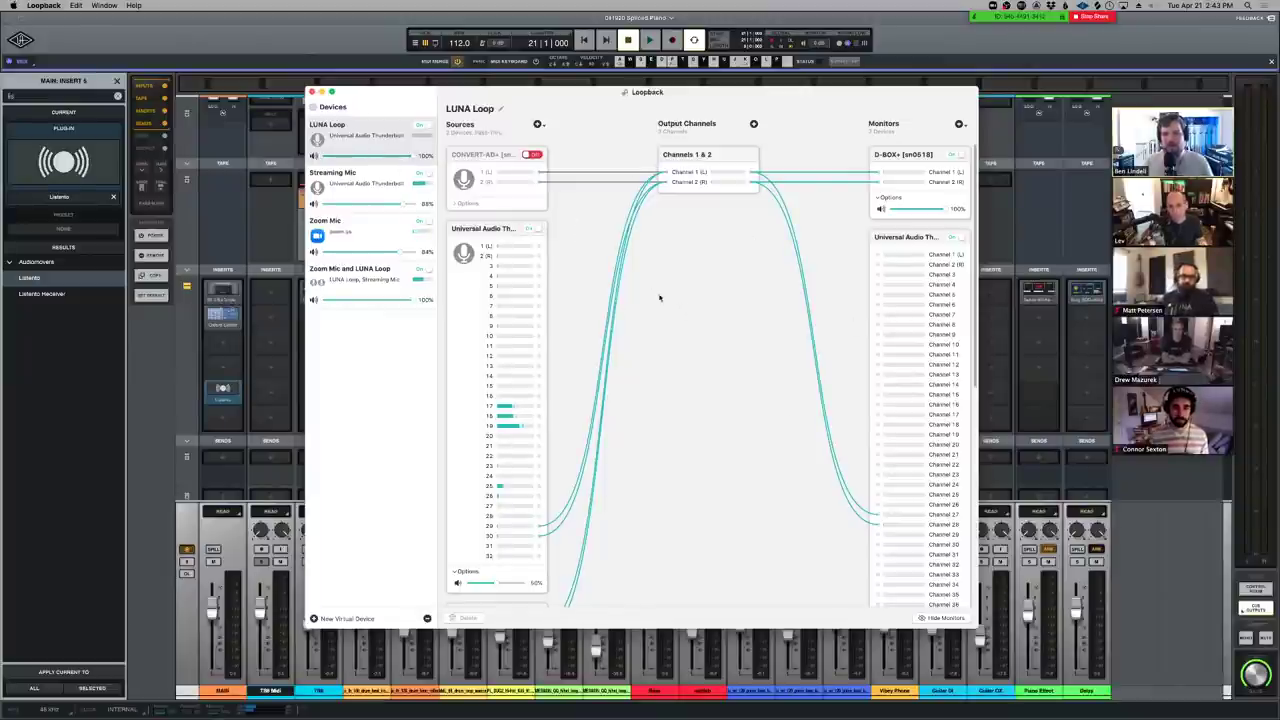
pyautogui.click(957, 237)
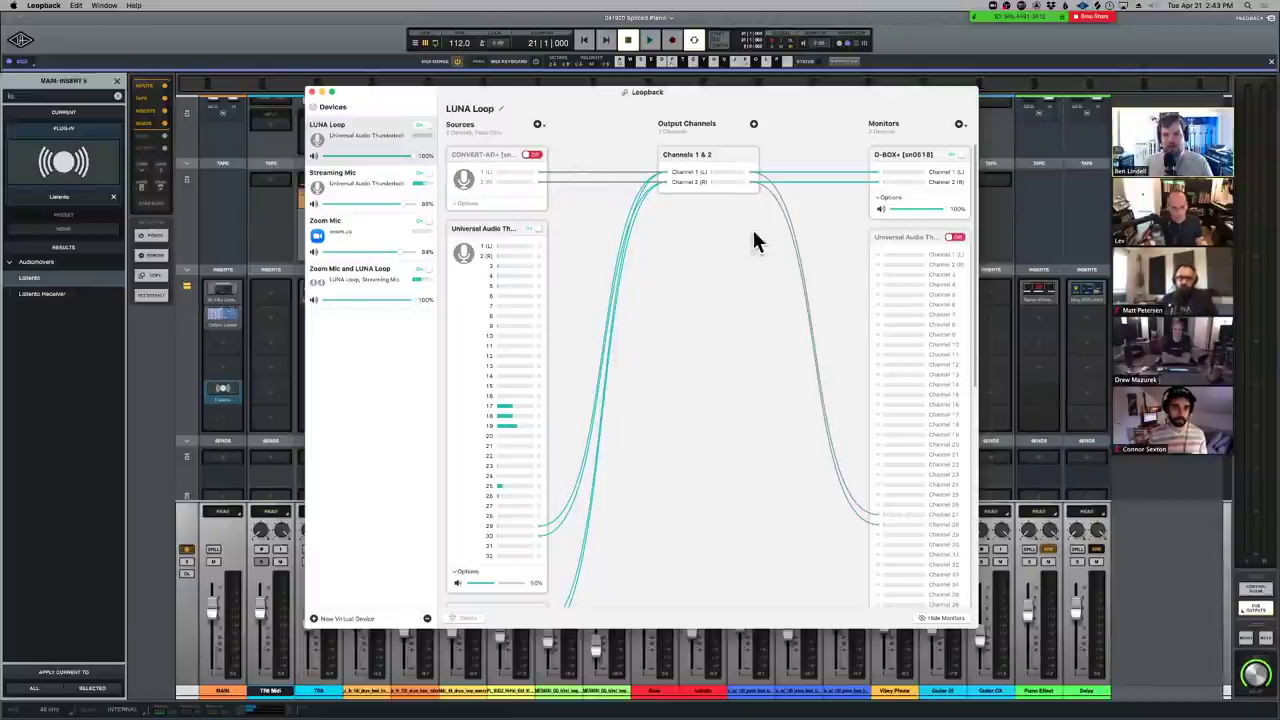
# Switch to Audio Hijack and move the ListenTo Send Receive session window up over the Loopback window
pyautogui.press('super+Tab')
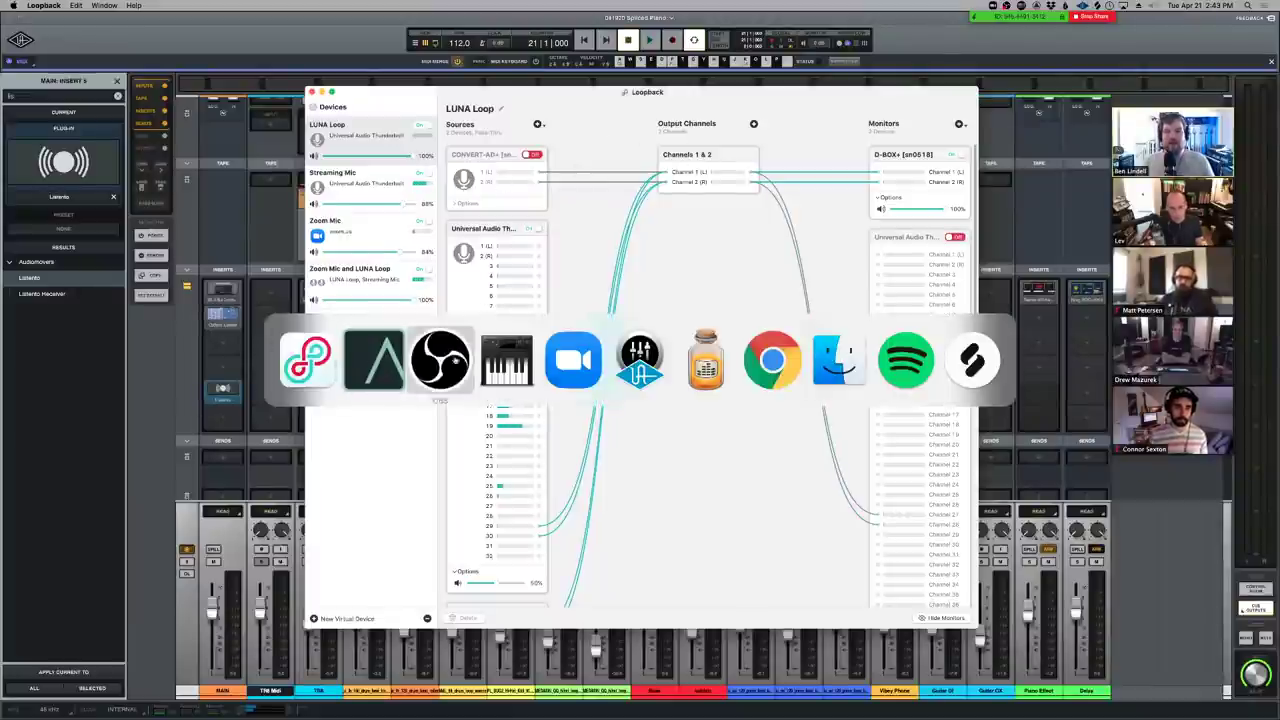
pyautogui.click(678, 372)
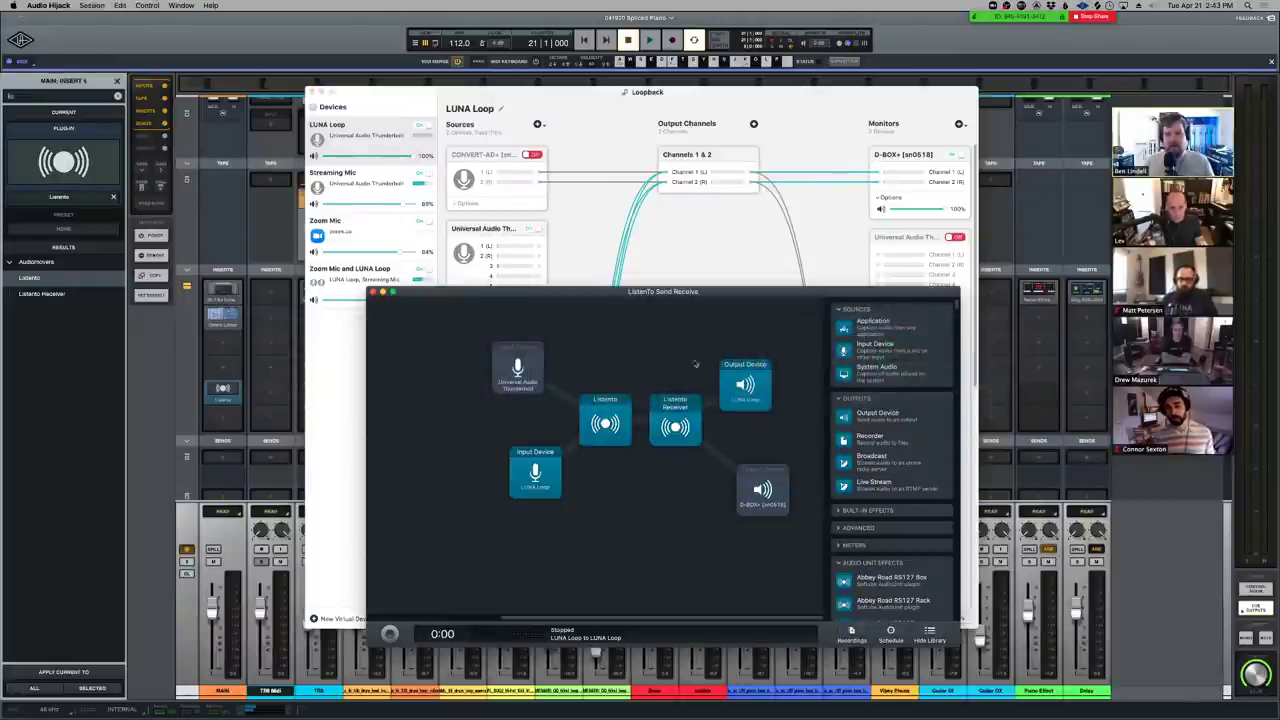
pyautogui.moveTo(693, 292); pyautogui.dragTo(703, 192)
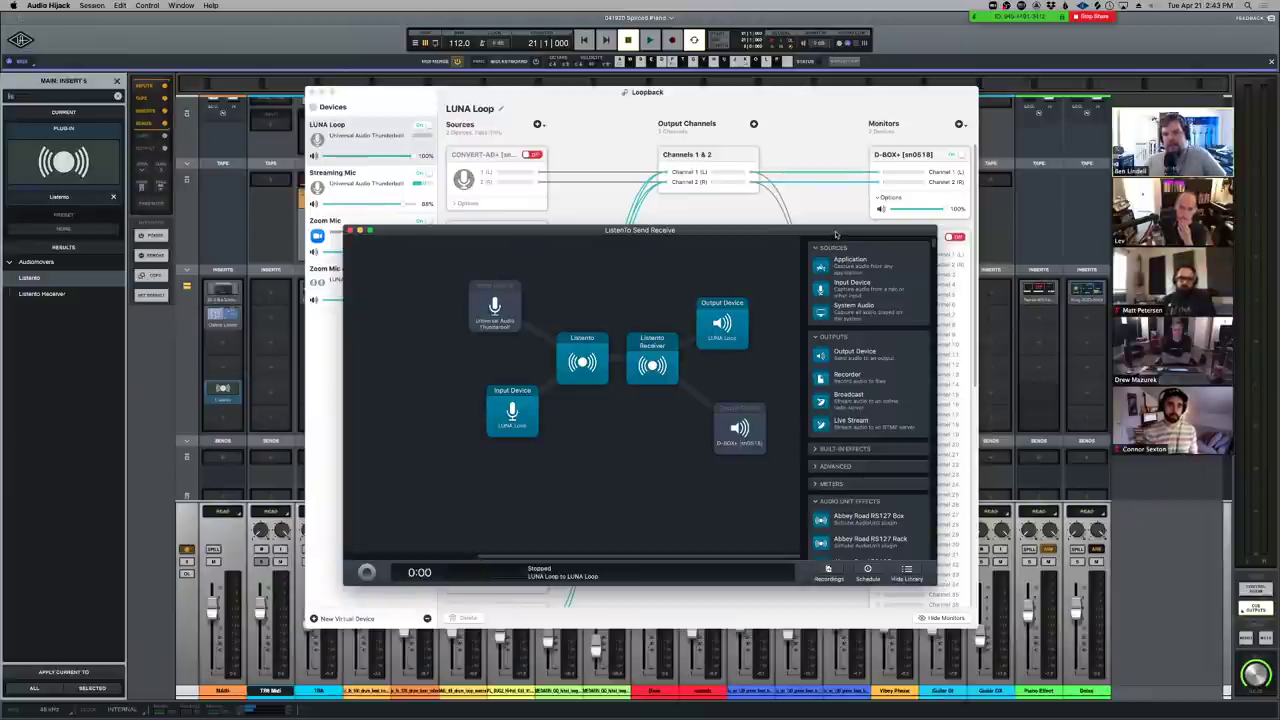
pyautogui.moveTo(836, 234); pyautogui.dragTo(866, 238)
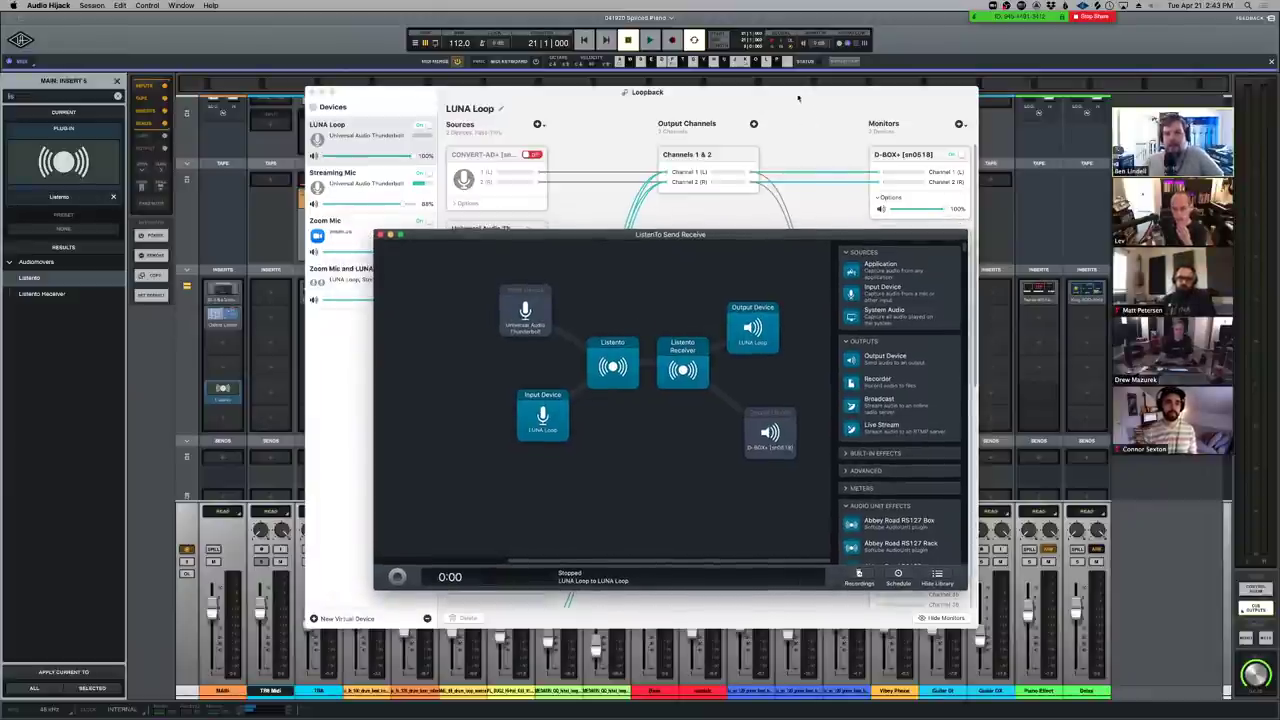
# Bring Loopback forward, switch to Audio MIDI Setup, and move the Audio Devices window clear of the Zoom participant videos
pyautogui.click(795, 103)
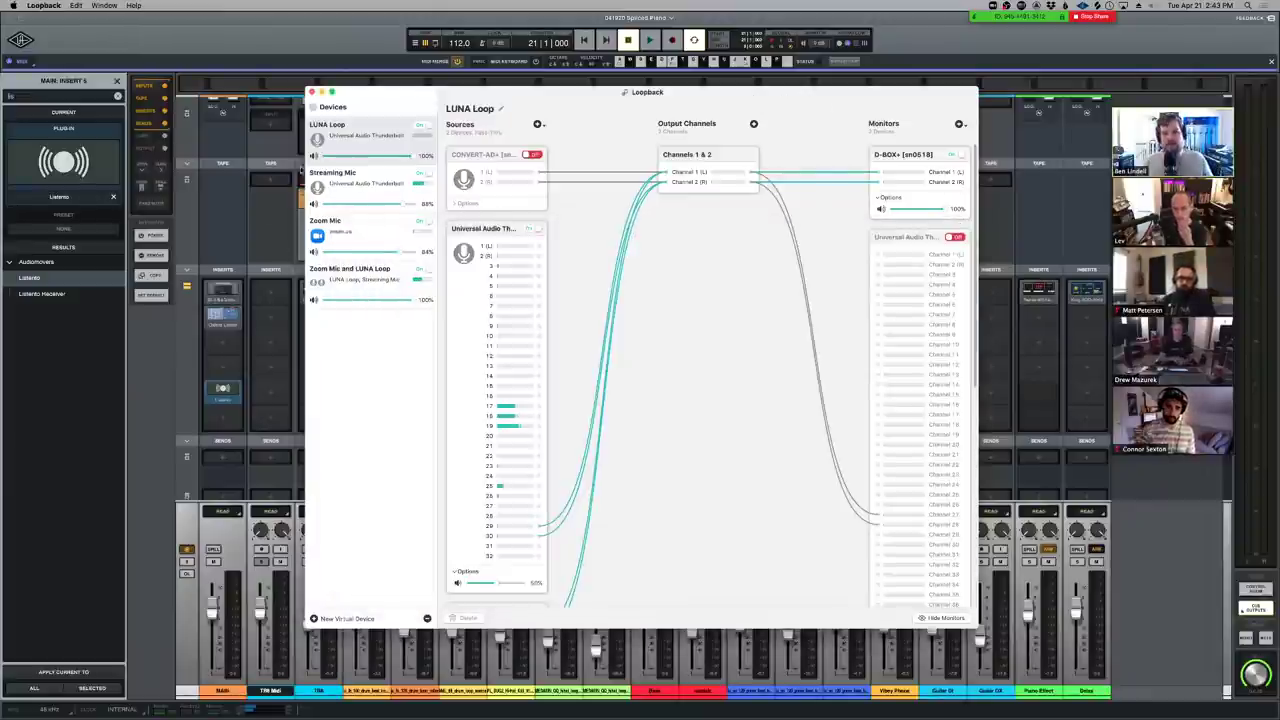
pyautogui.press('super+Tab')
pyautogui.press('super+Tab')
pyautogui.press('super+Tab')
pyautogui.press('super+Tab')
pyautogui.press('super+Tab')
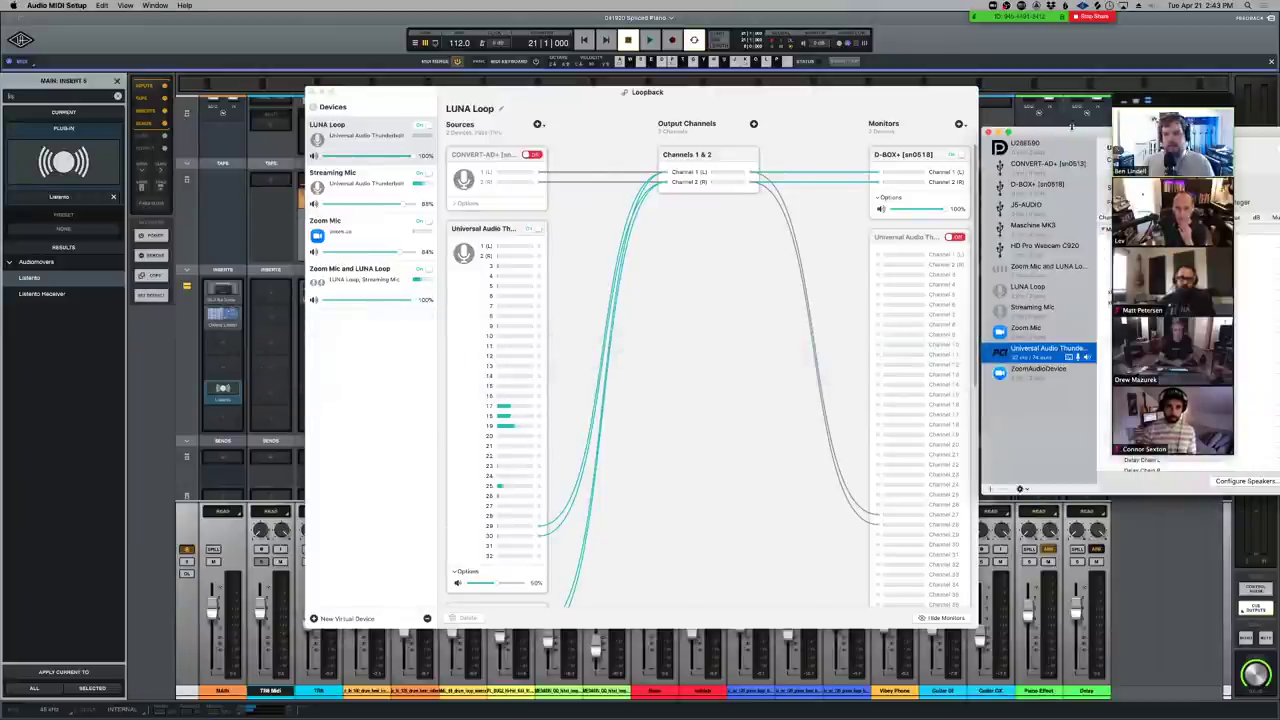
pyautogui.moveTo(957, 131); pyautogui.dragTo(624, 180)
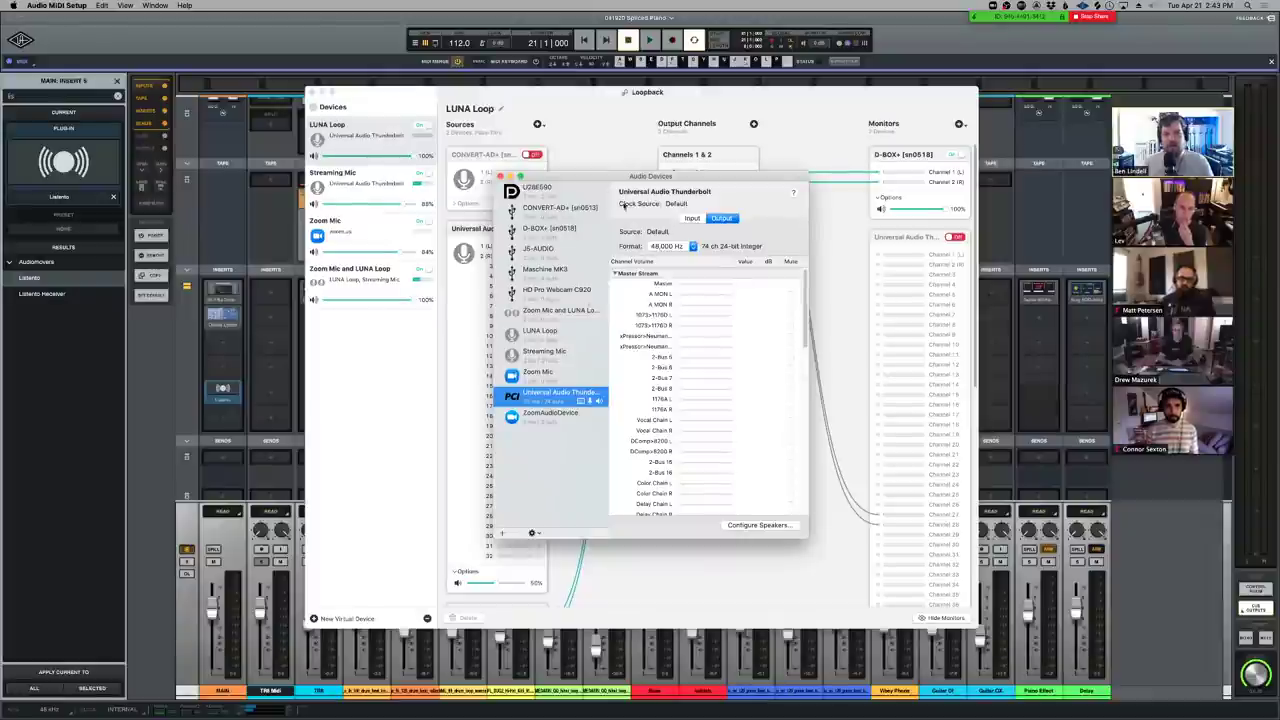
# Switch to Audio Hijack, start the ListenTo Send Receive session, and move its window slightly lower
pyautogui.press('super+Tab')
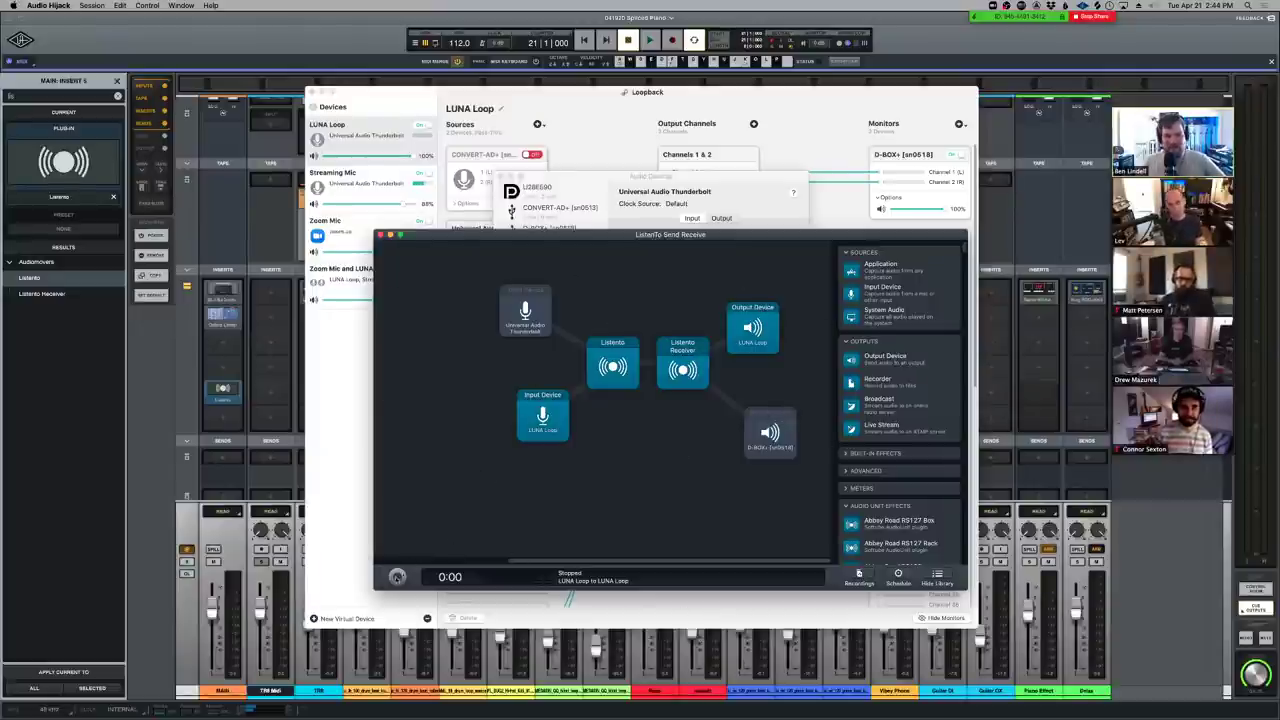
pyautogui.click(397, 577)
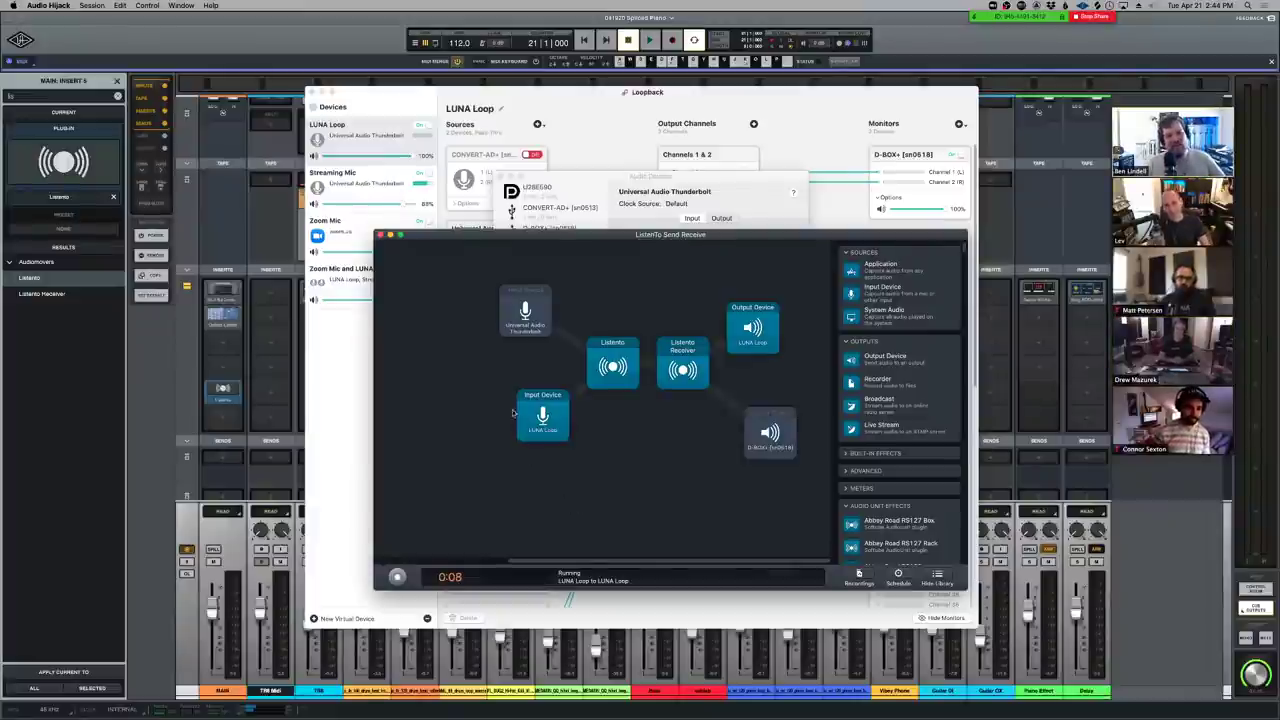
pyautogui.moveTo(628, 235); pyautogui.dragTo(644, 258)
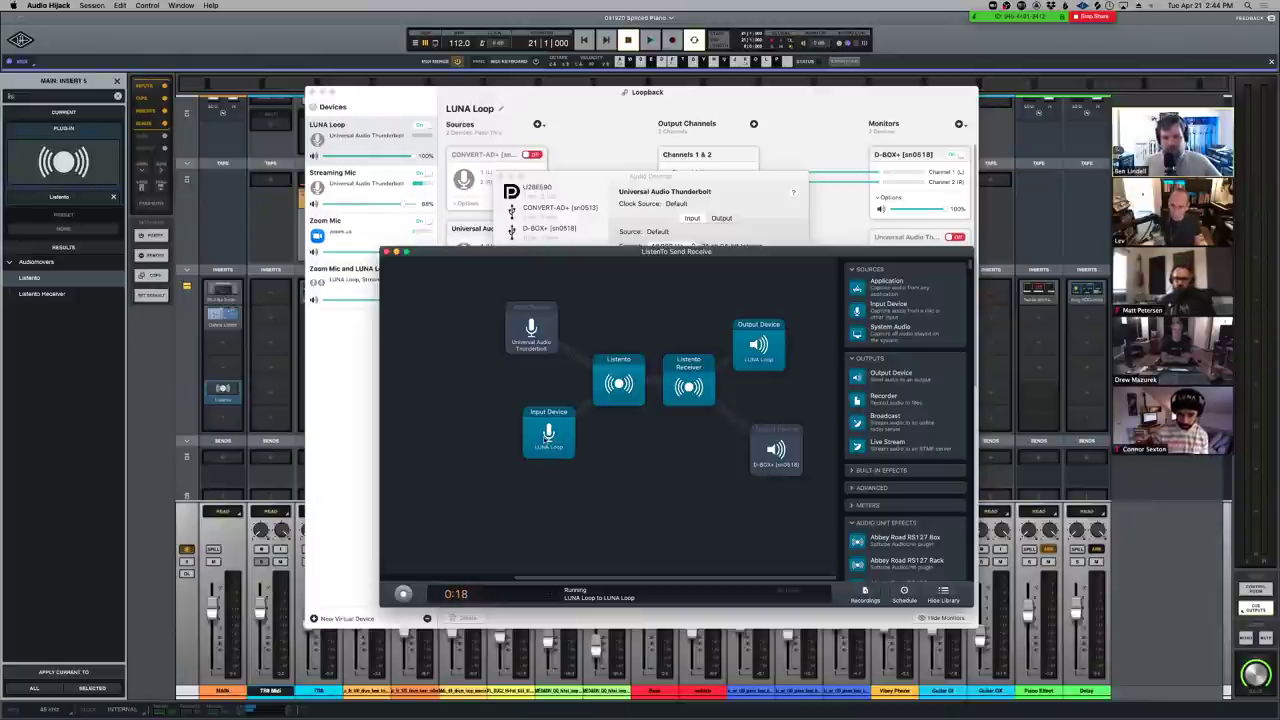
# Select the LUNA Loop input device block, check the LUNA Loop source channels in Loopback, and return to the Audio Hijack session
pyautogui.click(546, 438)
pyautogui.click(373, 115)
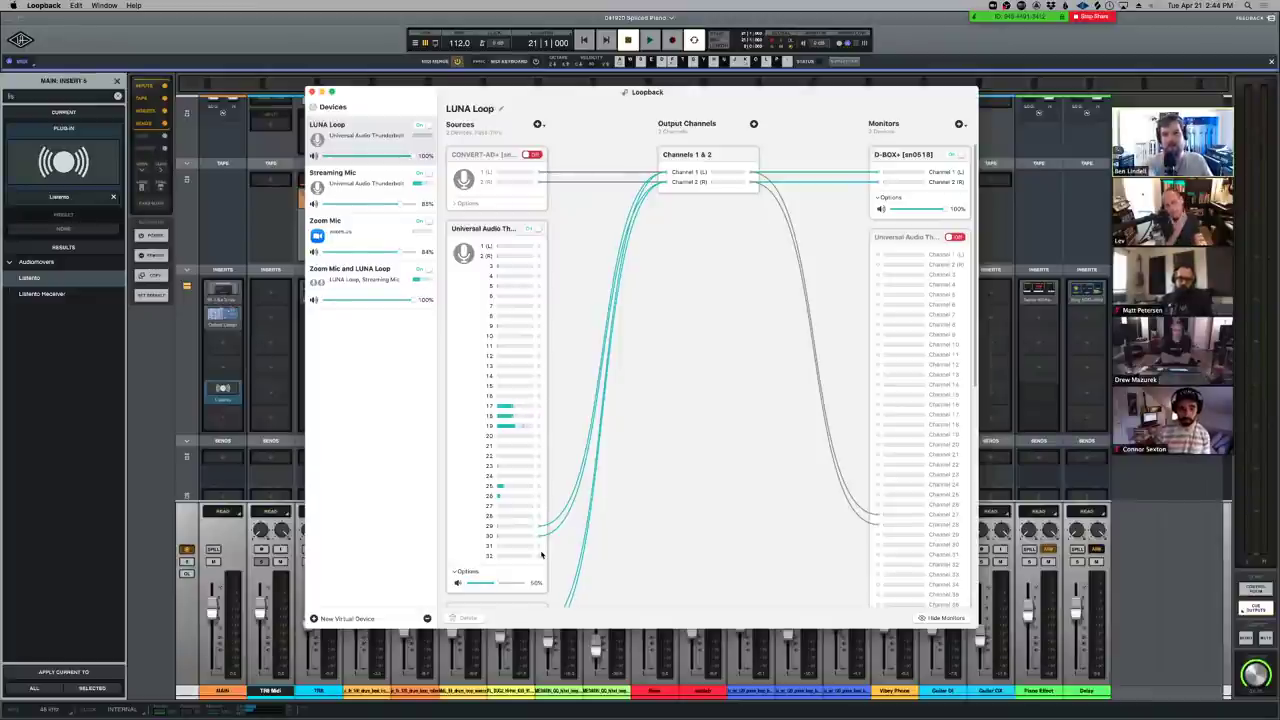
pyautogui.press('super+Tab')
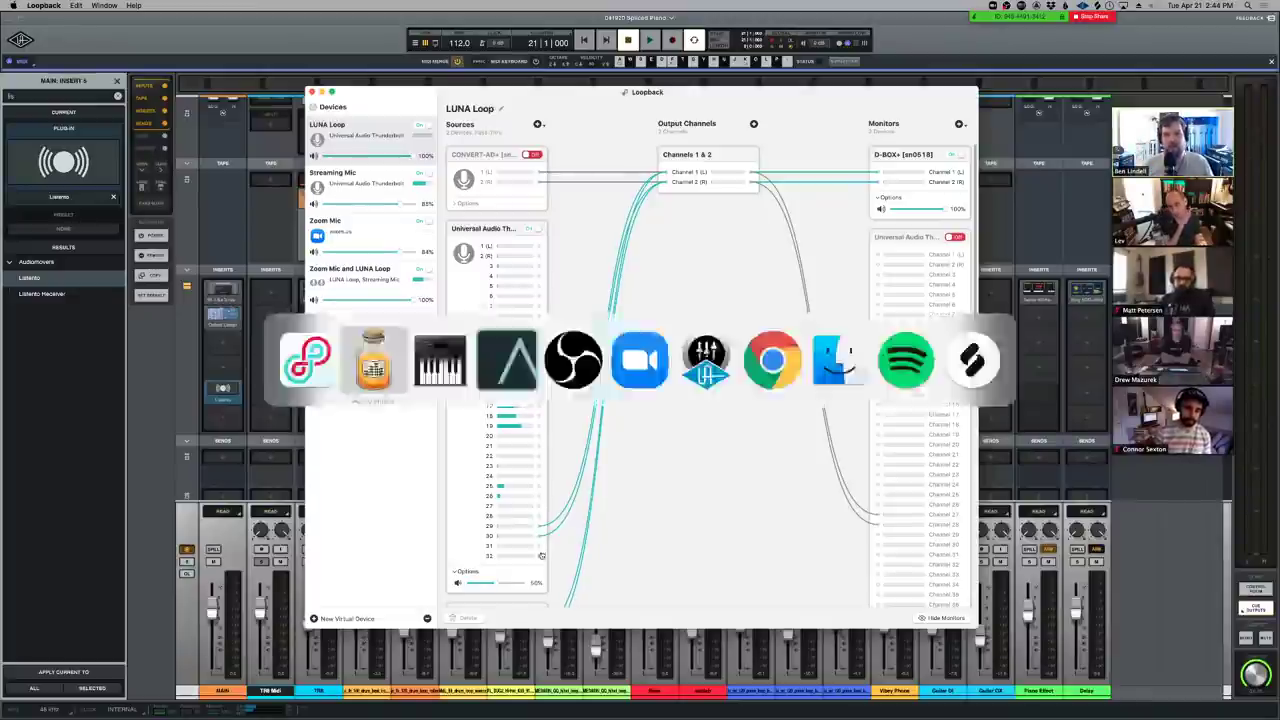
pyautogui.click(563, 427)
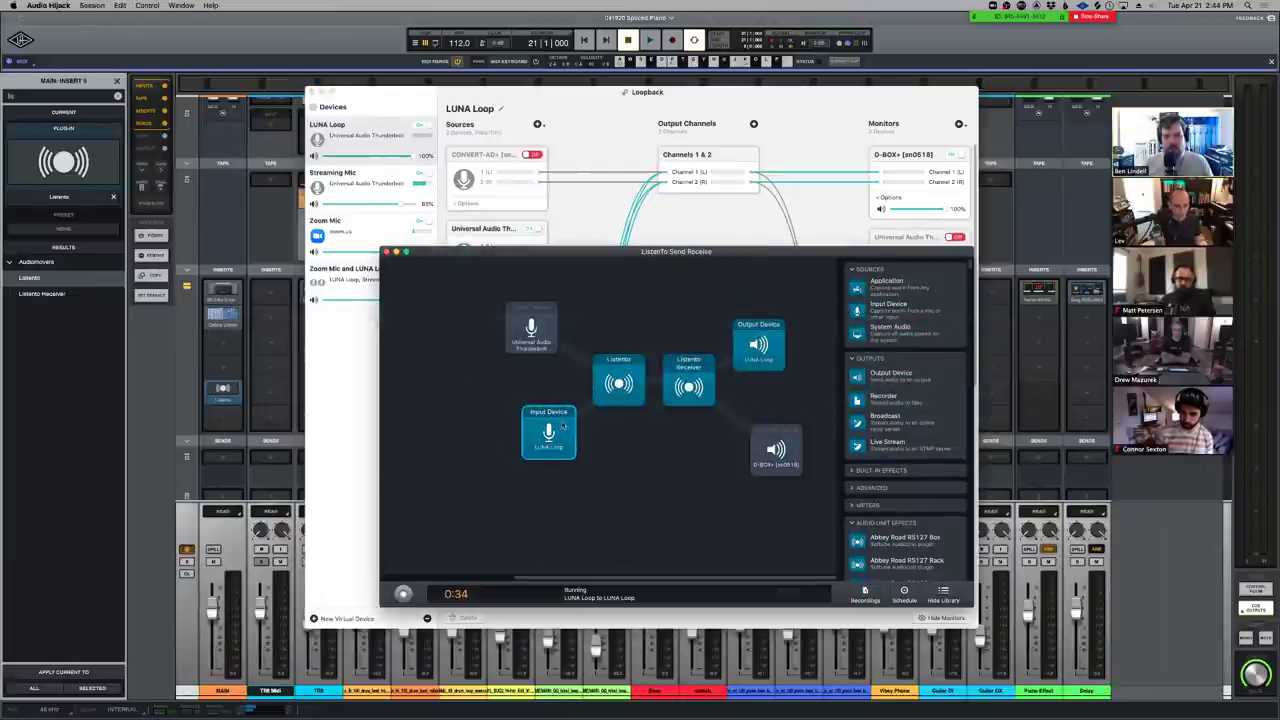
# Review the available audio devices for the LUNA Loop input block and browse the Audio Unit effects in the library
pyautogui.click(530, 504)
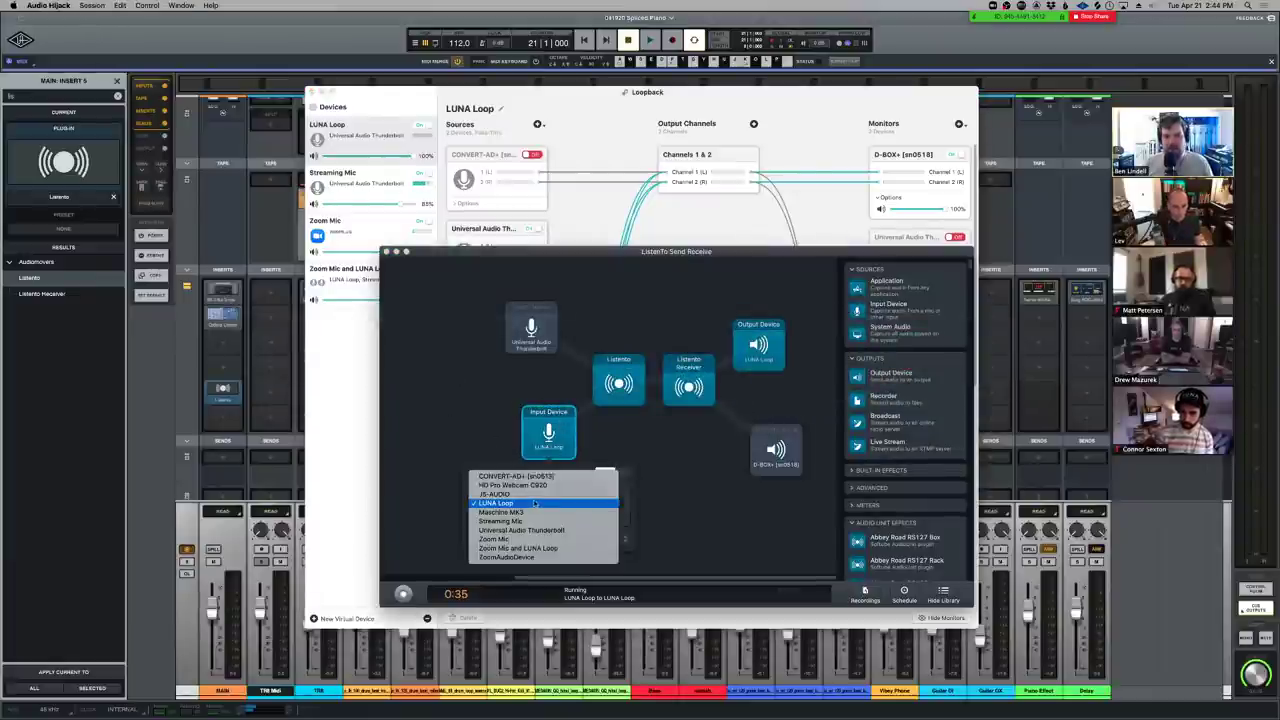
pyautogui.click(705, 518)
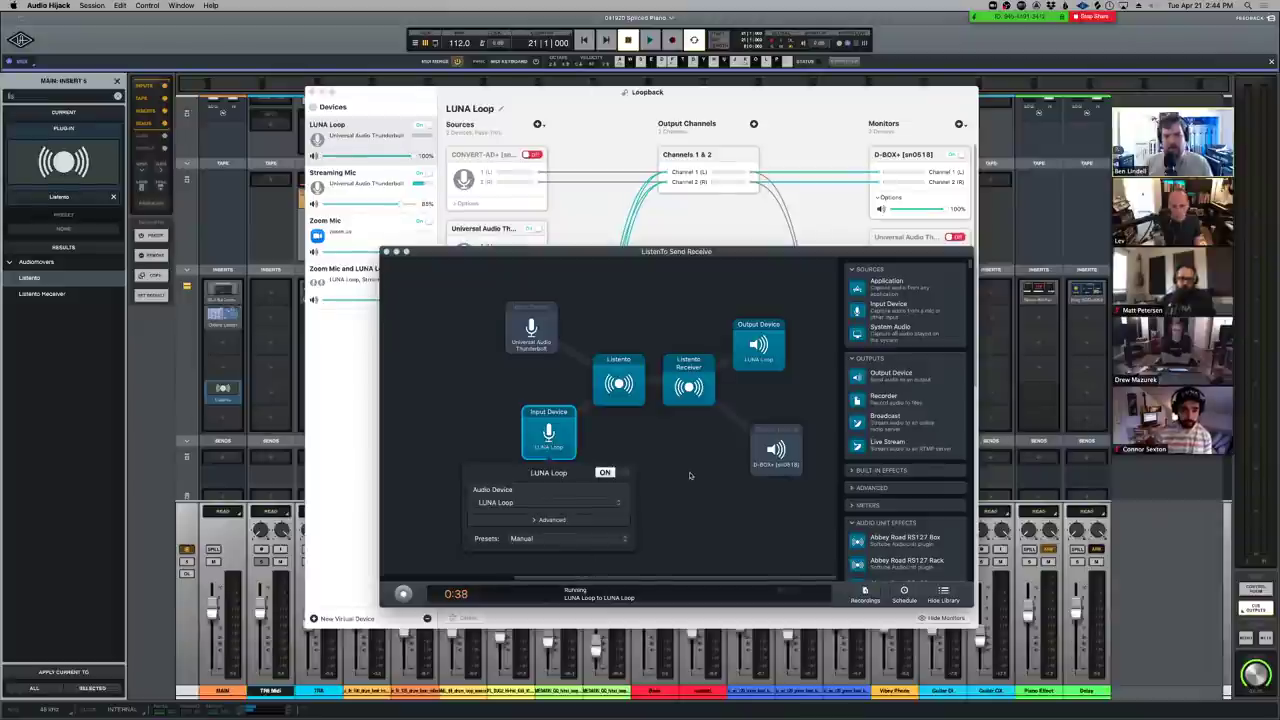
pyautogui.click(633, 414)
pyautogui.scroll(-5, 917, 559)
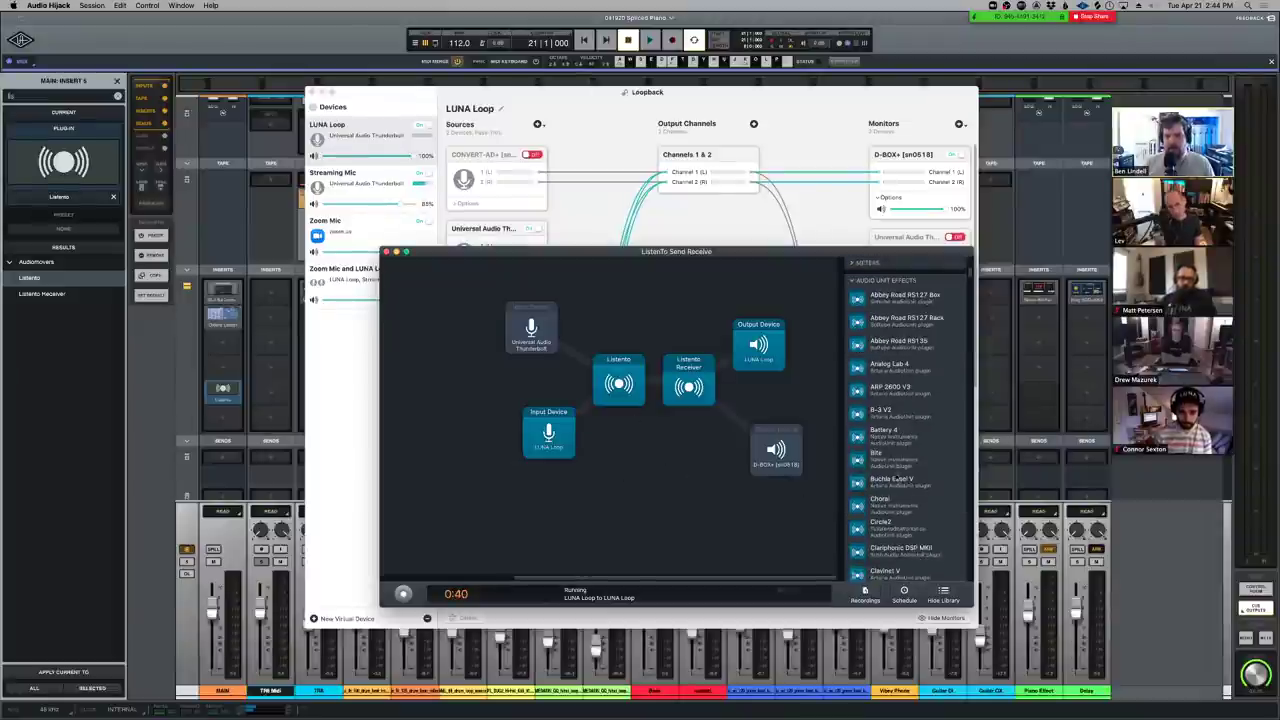
pyautogui.scroll(-5, 905, 540)
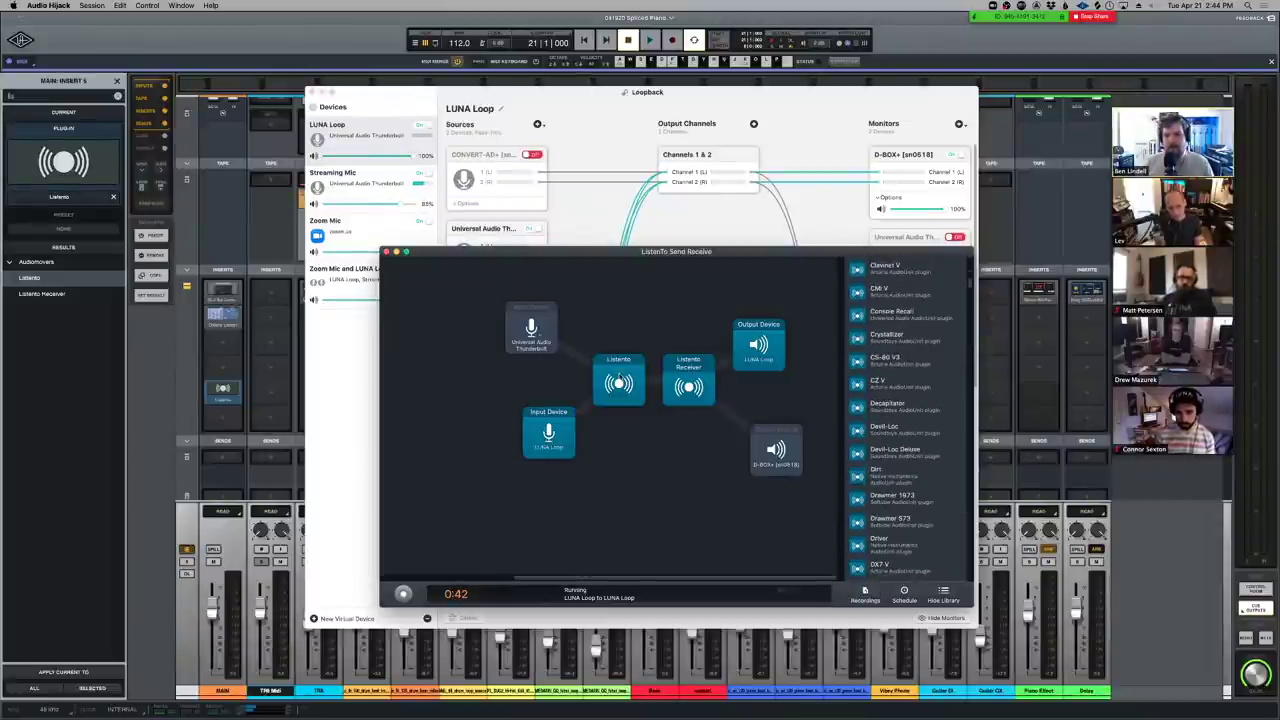
# Log in to the Listento block to start its transmission and copy the session link
pyautogui.click(618, 383)
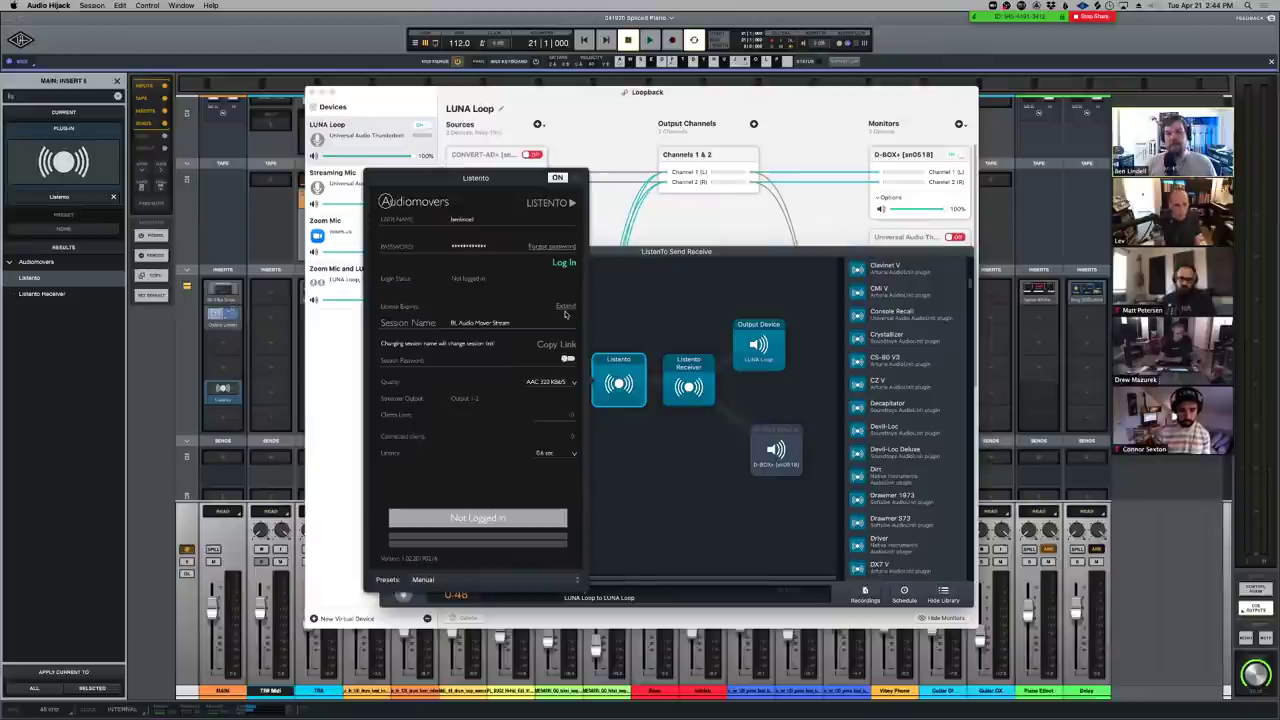
pyautogui.click(562, 263)
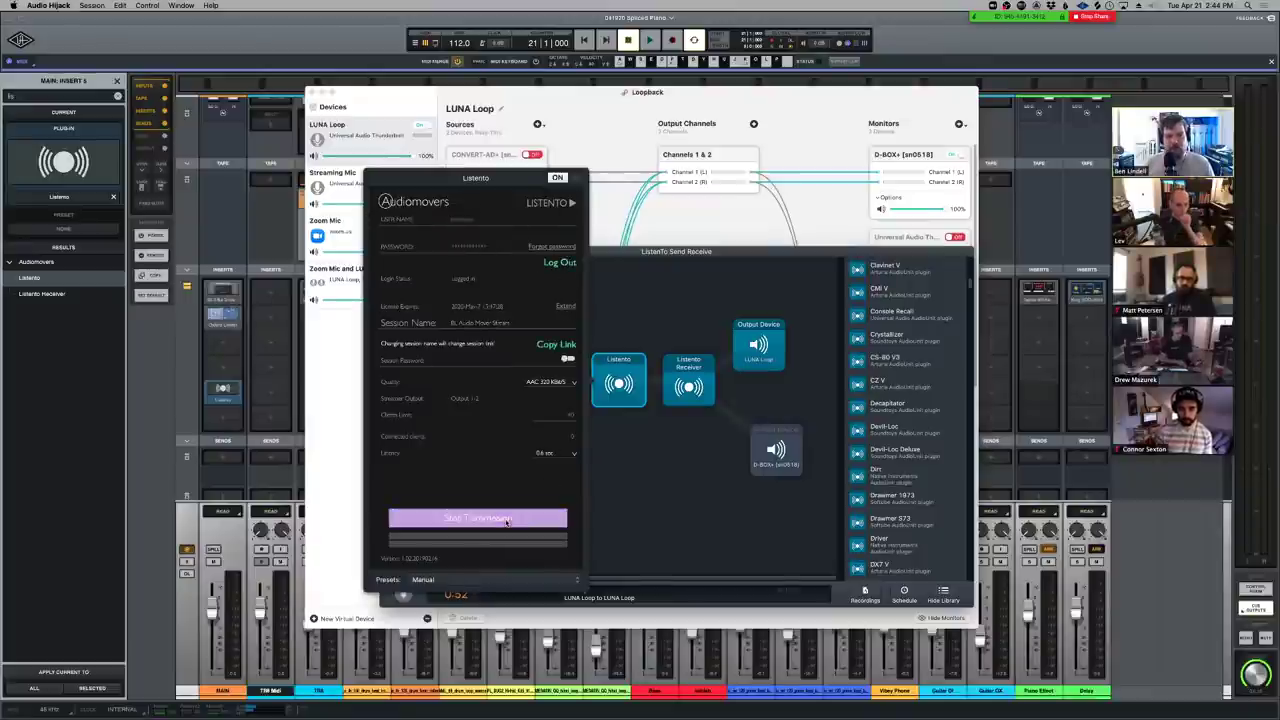
pyautogui.click(446, 512)
pyautogui.click(556, 344)
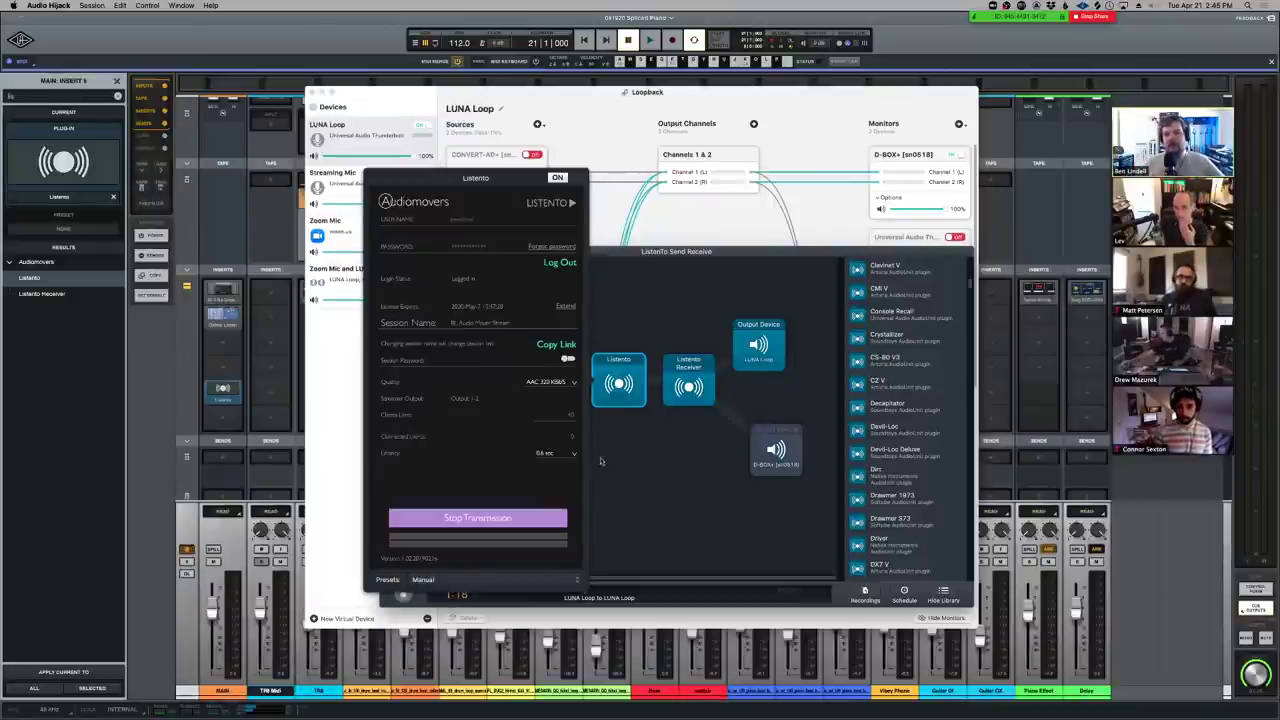
pyautogui.click(603, 461)
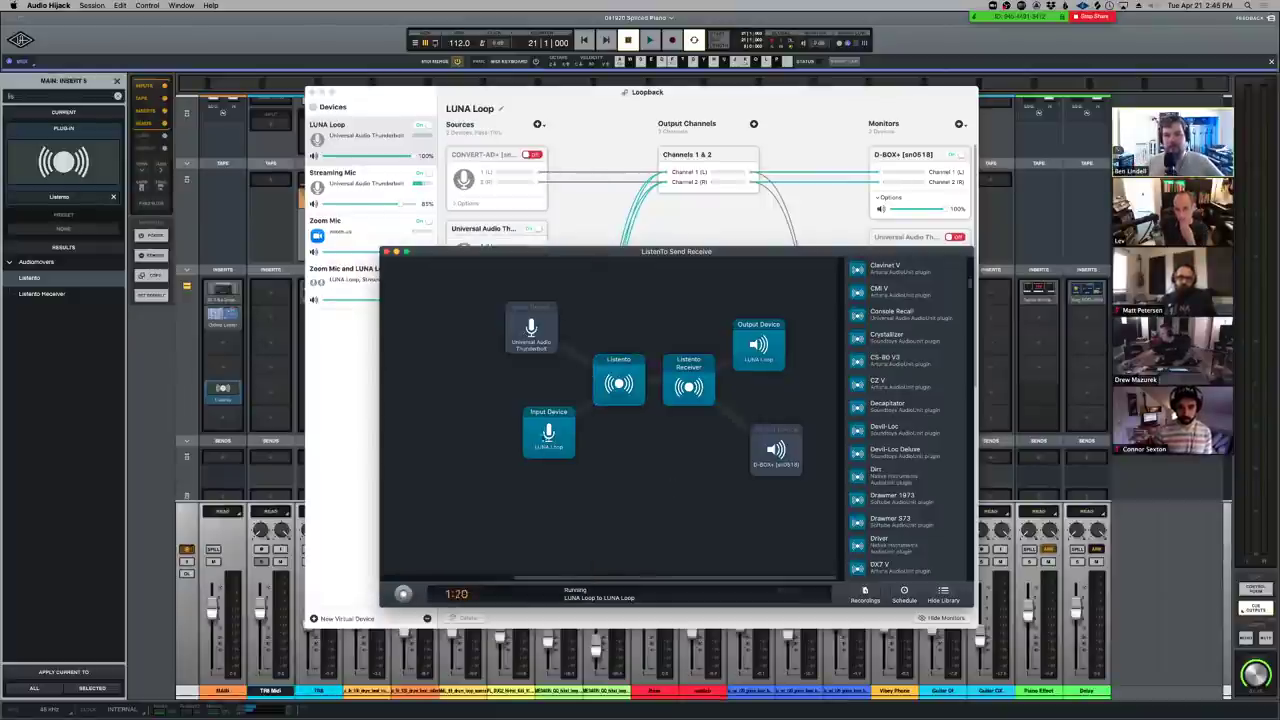
# Examine the left and right channel settings of the Universal Audio Thunderbolt input device block
pyautogui.click(531, 328)
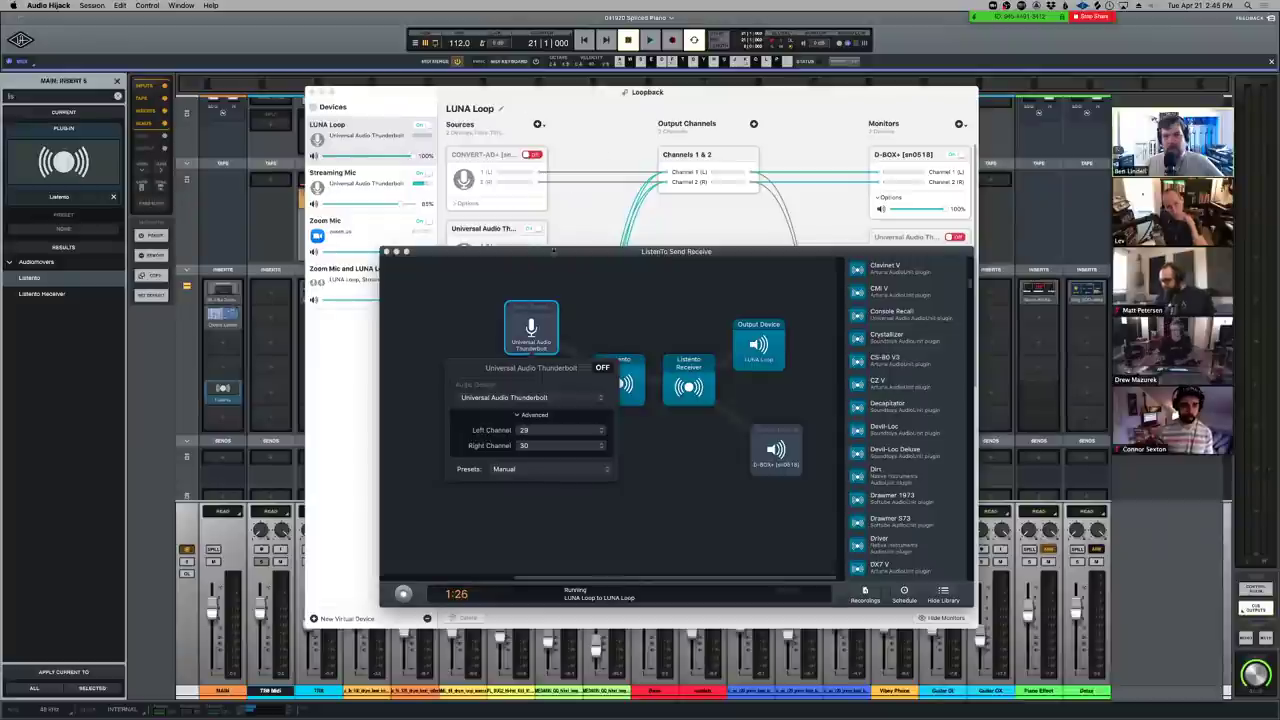
pyautogui.click(531, 328)
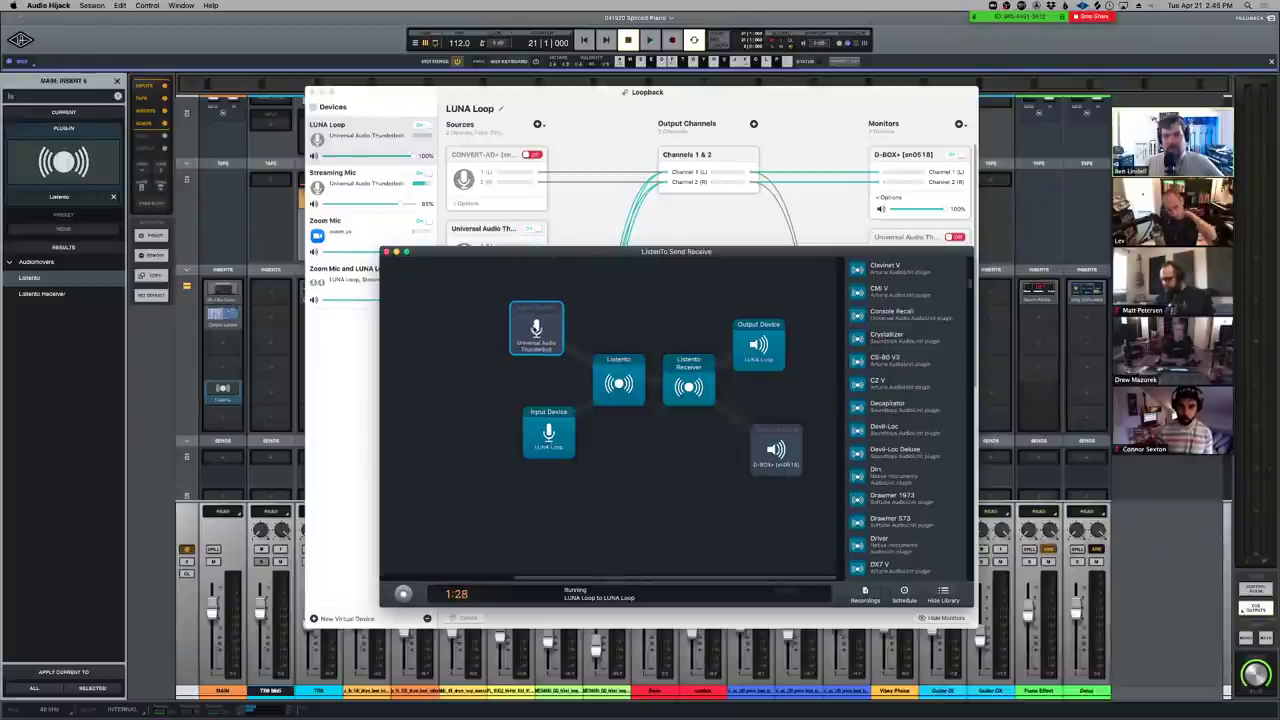
pyautogui.click(531, 335)
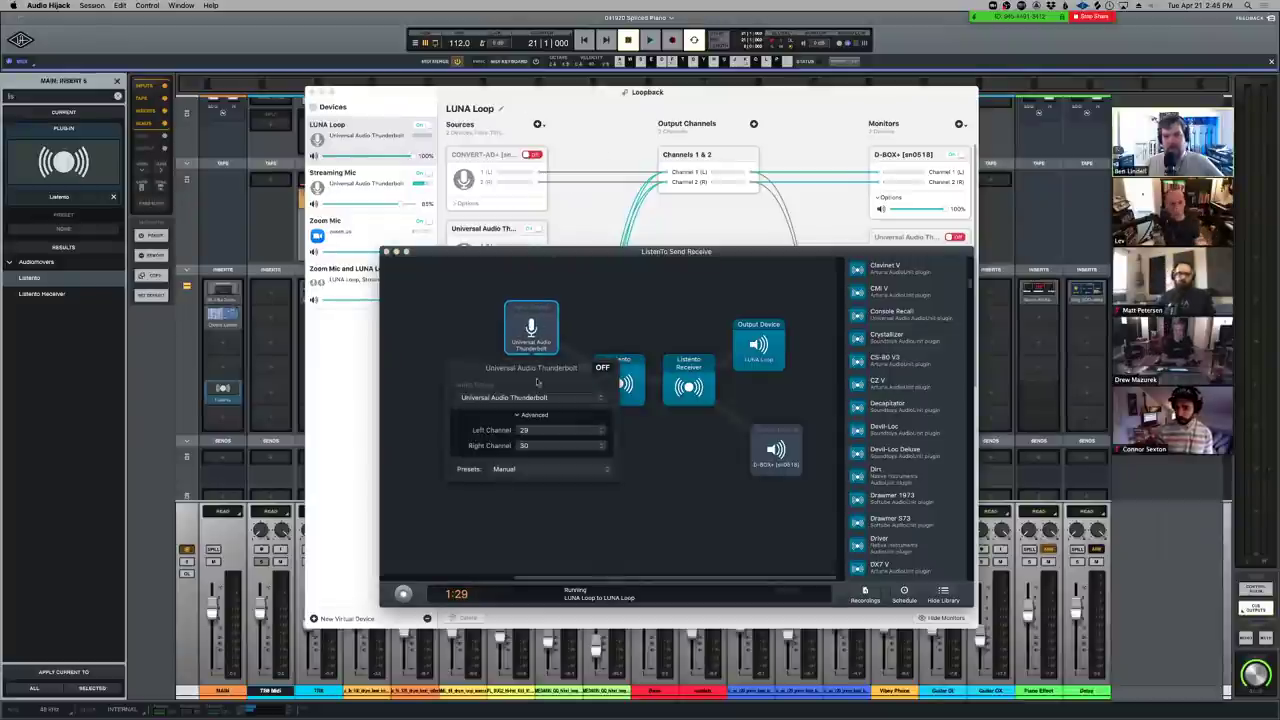
pyautogui.click(551, 430)
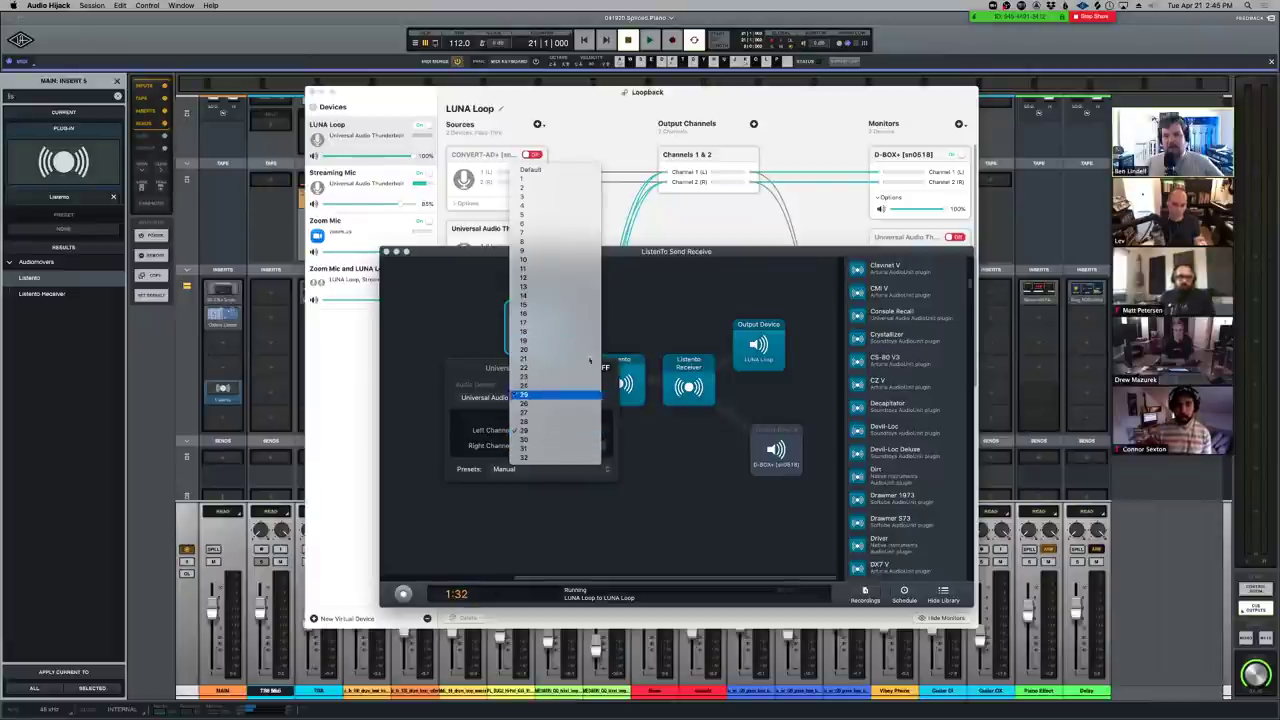
pyautogui.click(650, 322)
pyautogui.click(596, 326)
# Turn off the LUNA Loop input block and turn on the Universal Audio Thunderbolt input block
pyautogui.click(548, 432)
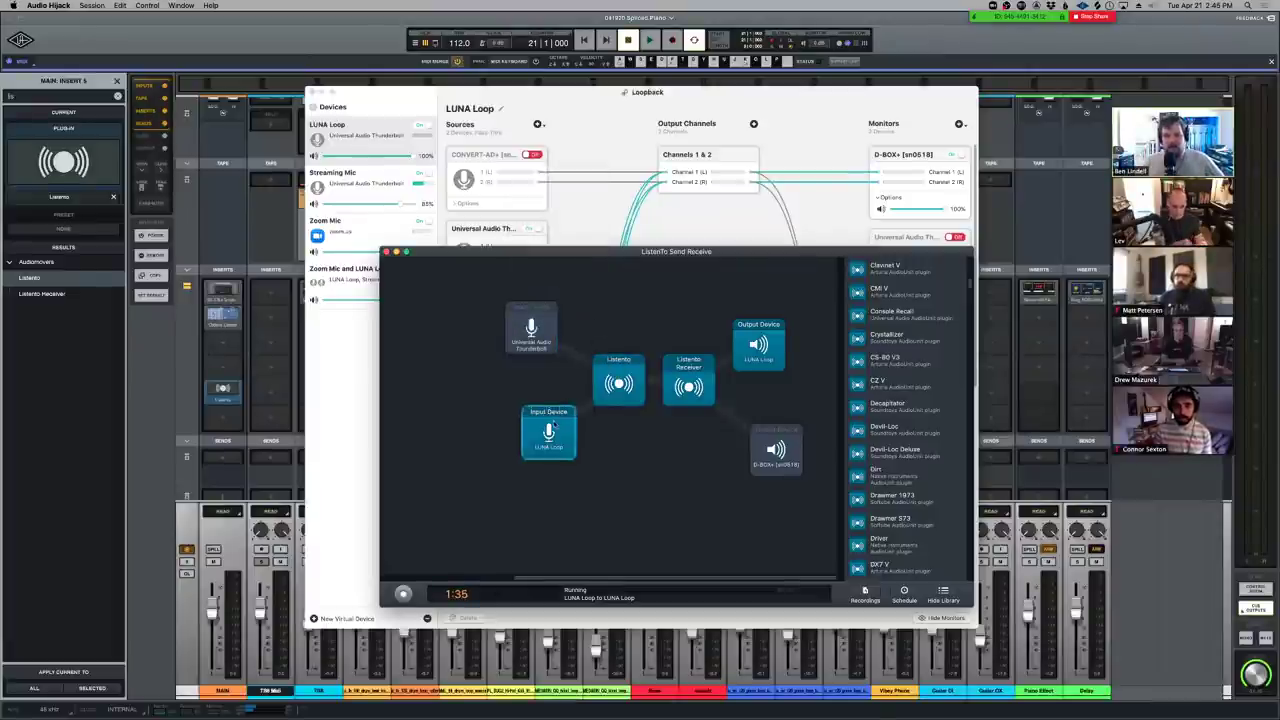
pyautogui.click(606, 472)
pyautogui.click(535, 353)
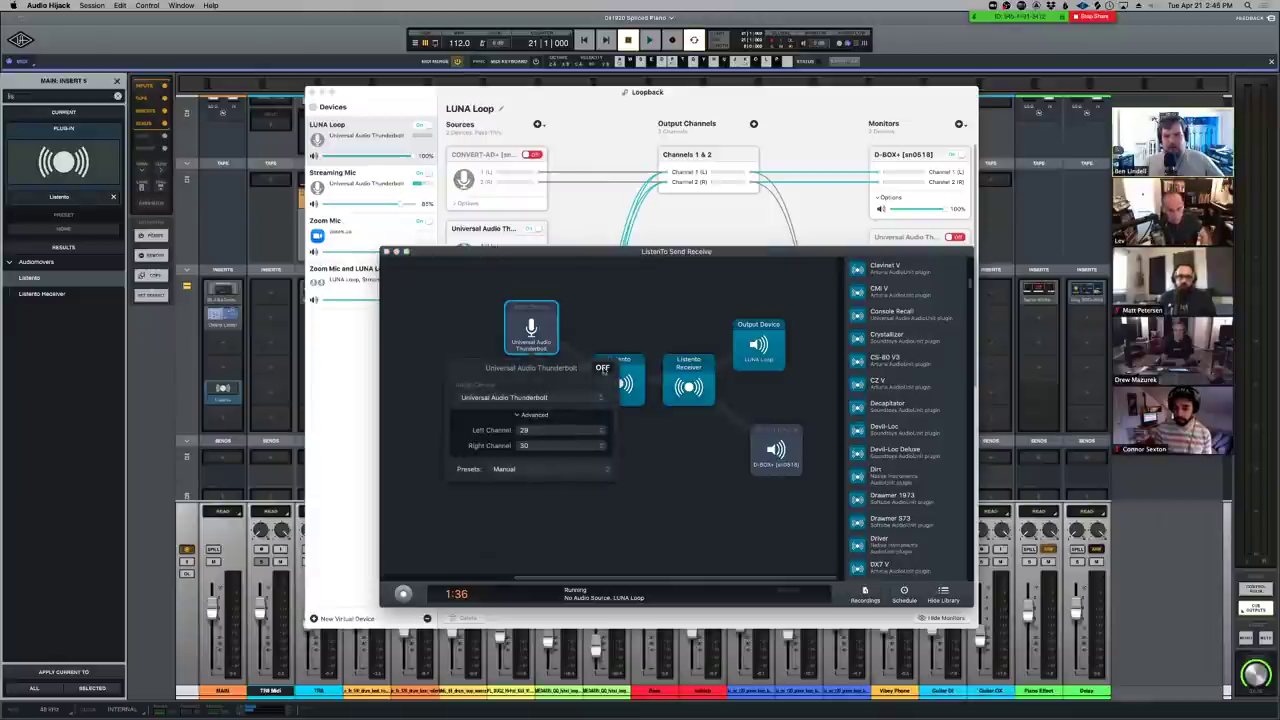
pyautogui.click(600, 379)
pyautogui.click(624, 374)
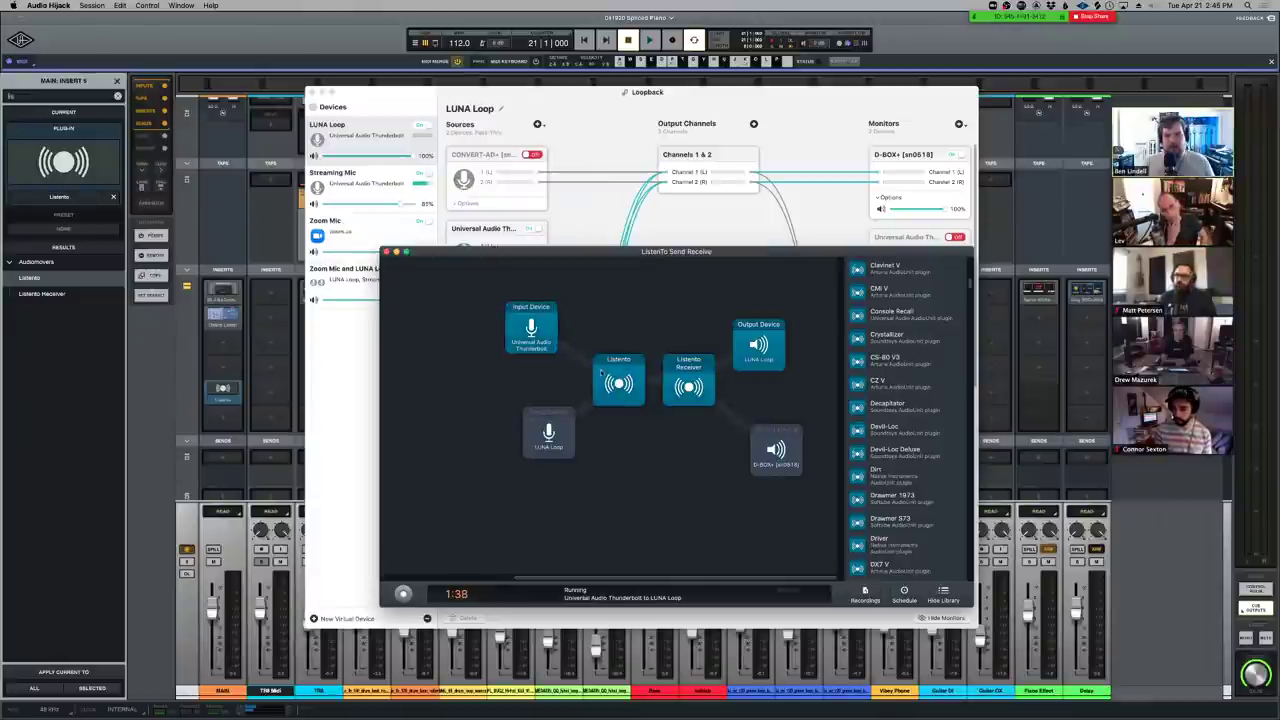
# Switch to LUNA, play the song briefly to feed the stream, stop playback, and return to Audio Hijack
pyautogui.press('super+Tab')
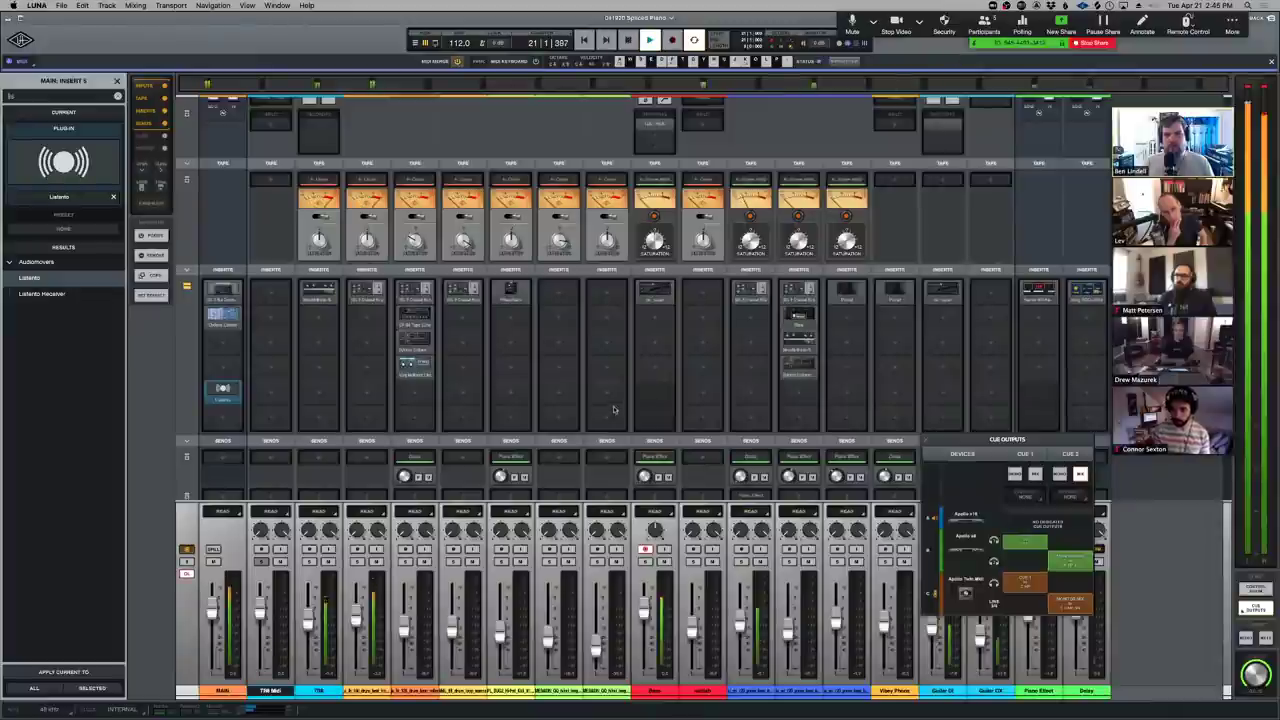
pyautogui.press('super+Tab')
pyautogui.click(802, 131)
pyautogui.press('space')
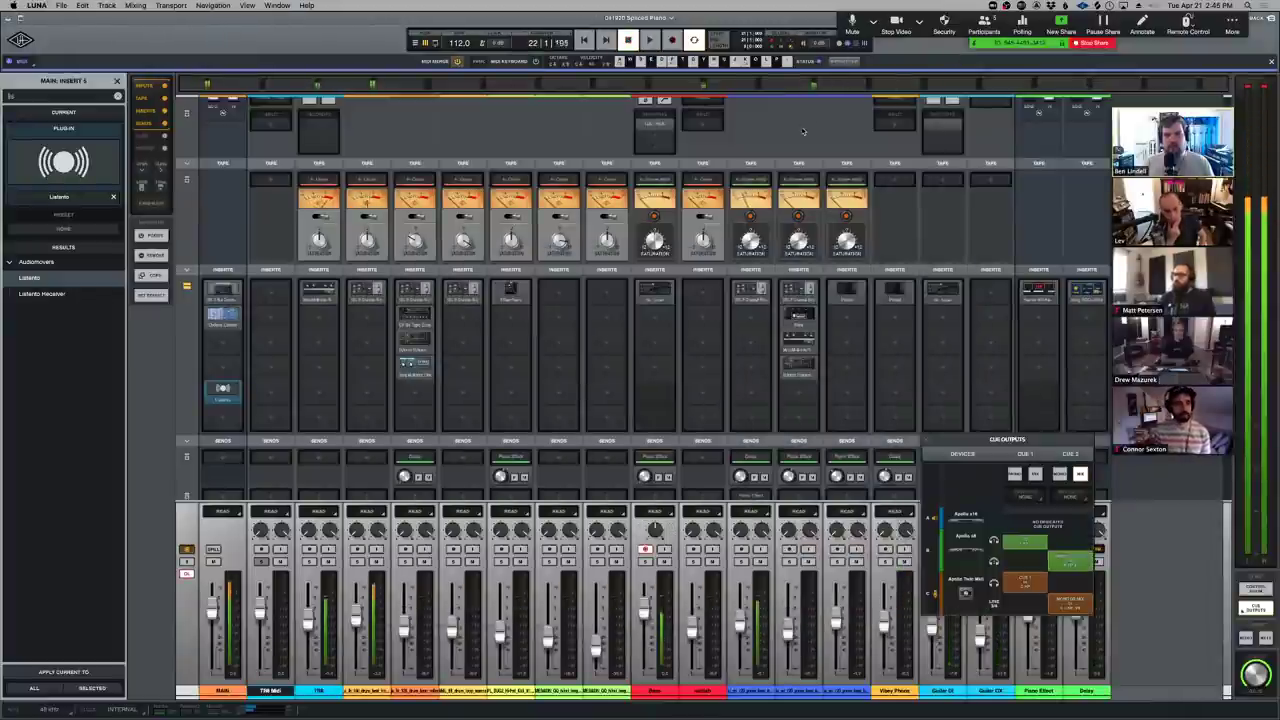
pyautogui.press('super+Tab')
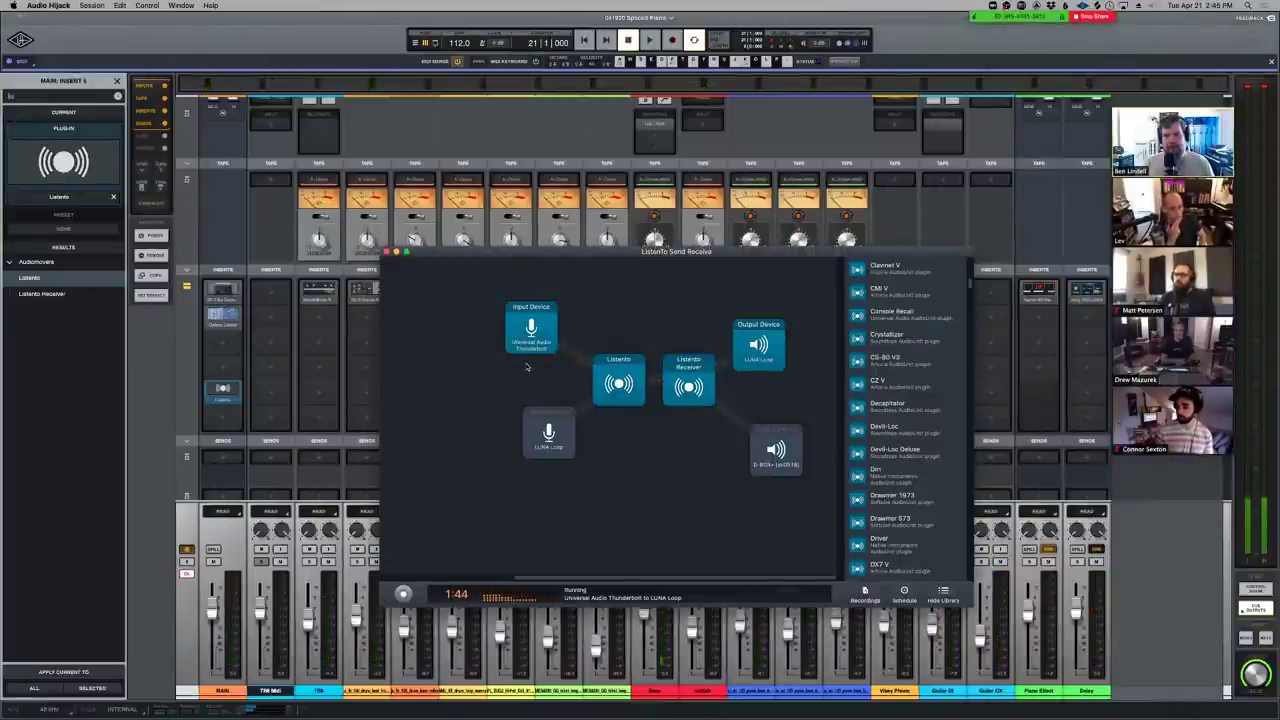
# Copy the session link from the Listento block again and close its settings
pyautogui.click(600, 372)
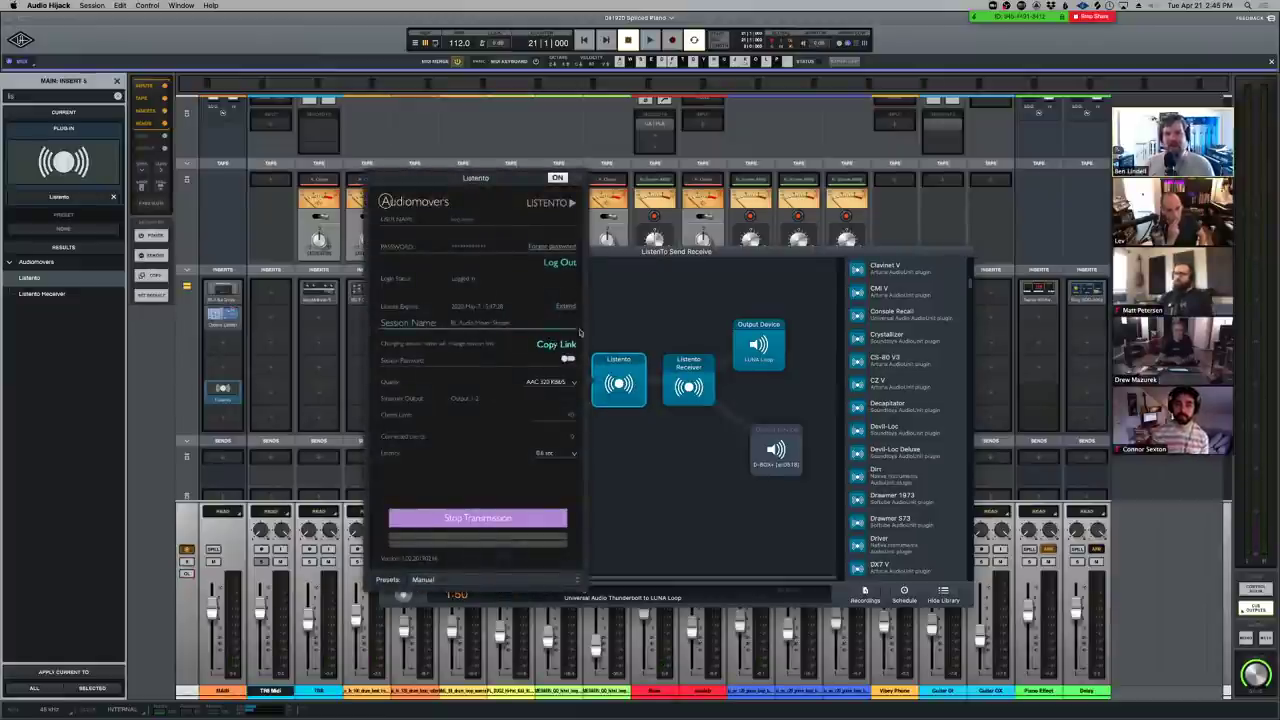
pyautogui.click(552, 345)
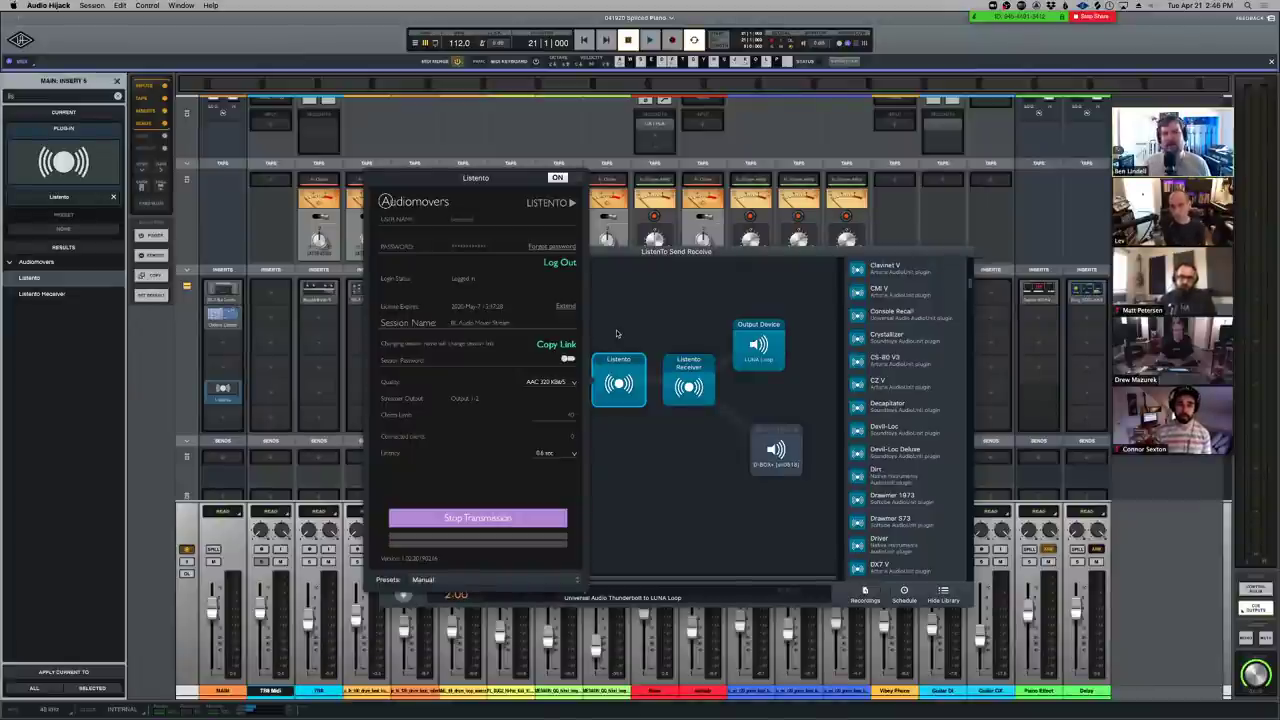
pyautogui.click(617, 327)
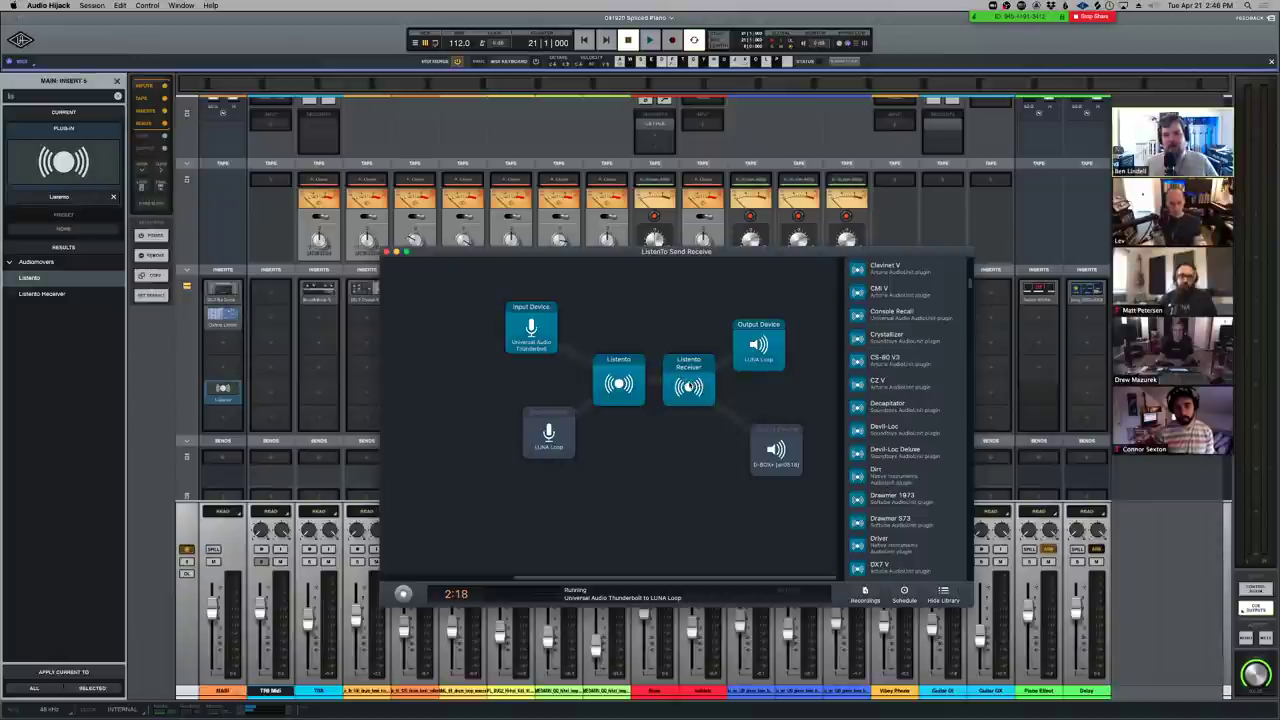
# Show the Listento Receiver settings clear of the signal blocks and point out the LUNA Loop output device block
pyautogui.click(688, 385)
pyautogui.moveTo(777, 362); pyautogui.dragTo(945, 260)
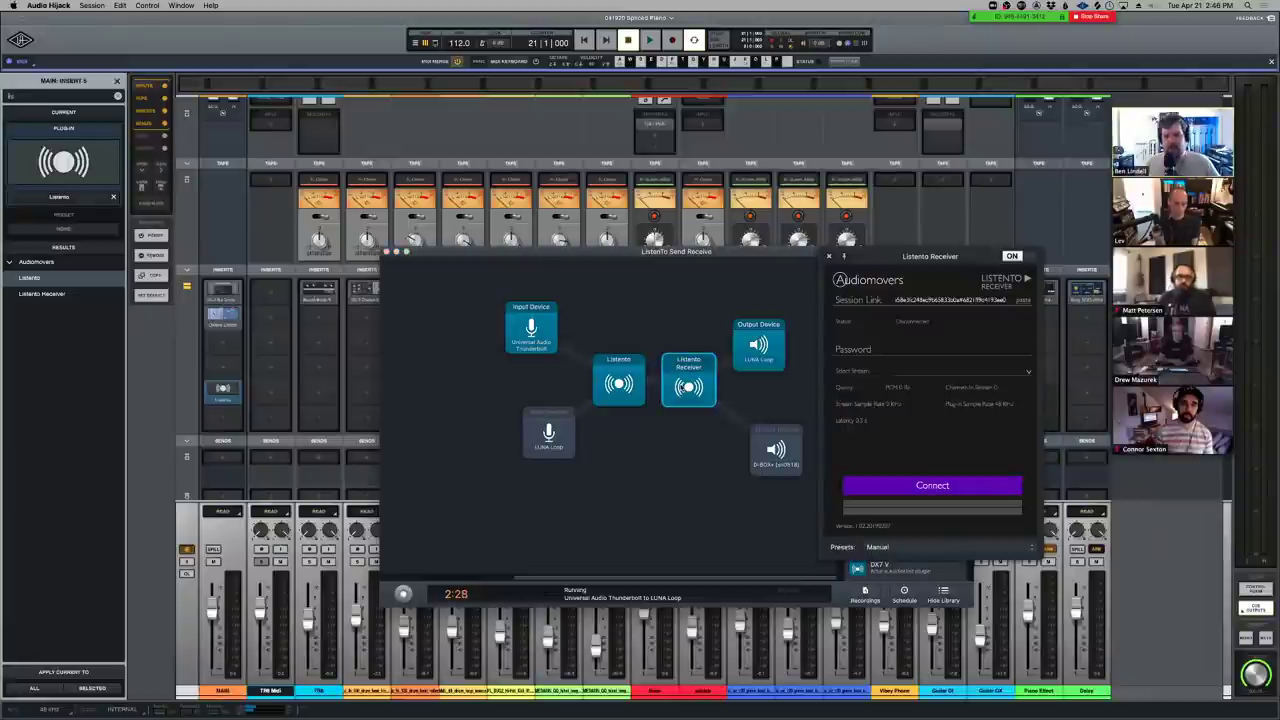
pyautogui.click(731, 358)
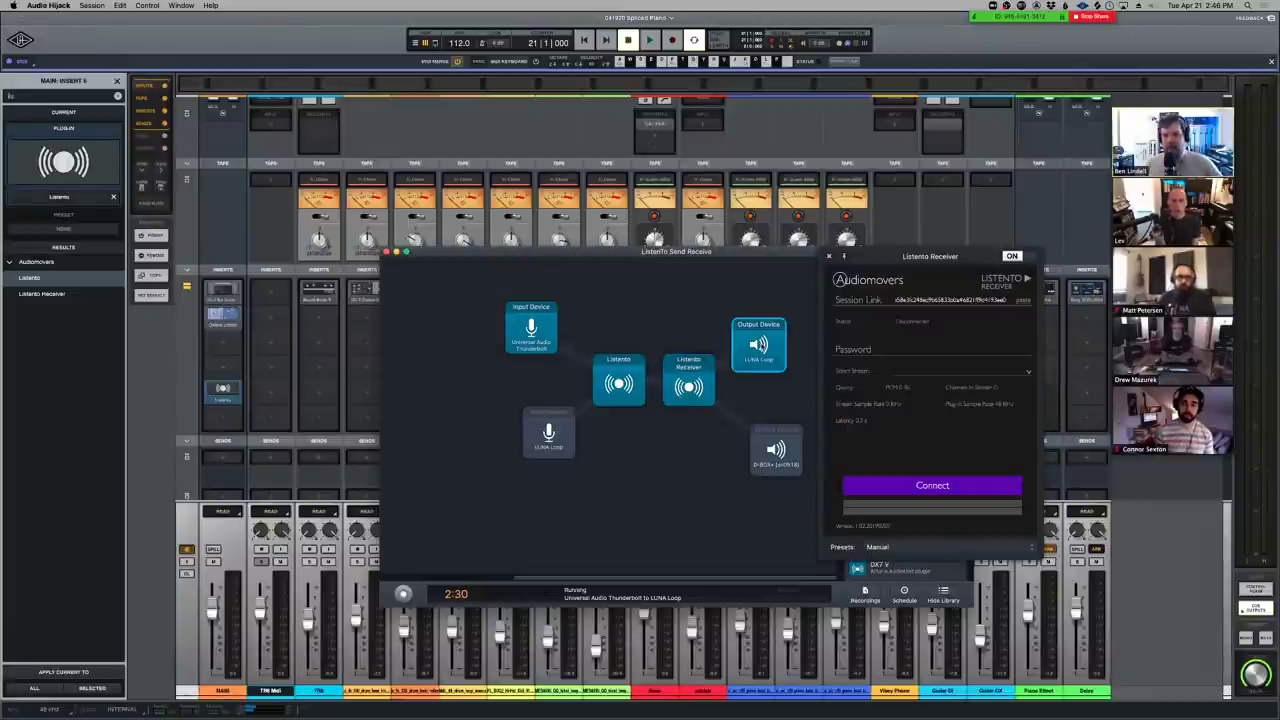
pyautogui.click(706, 300)
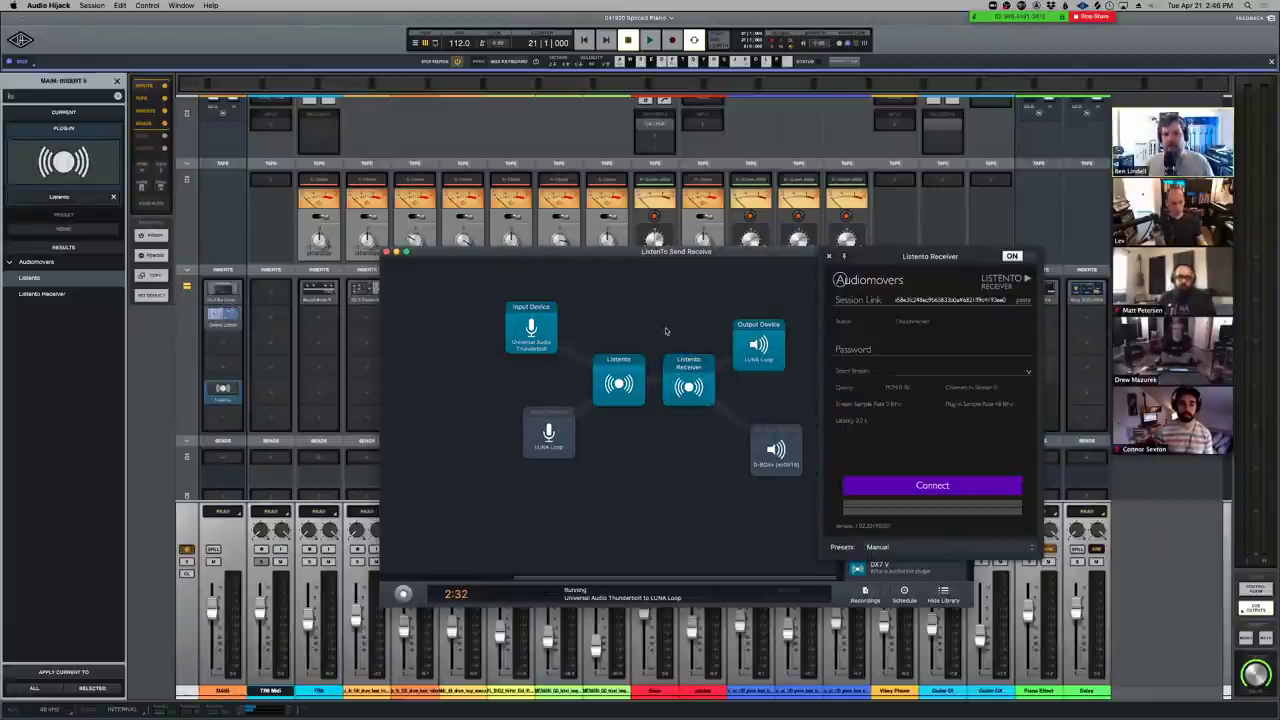
# Switch to Loopback and examine how the Universal Audio Thunderbolt and Pass-Thru sources feed the LUNA Loop output channels
pyautogui.press('super+Tab')
pyautogui.press('super+Tab')
pyautogui.press('super+Tab')
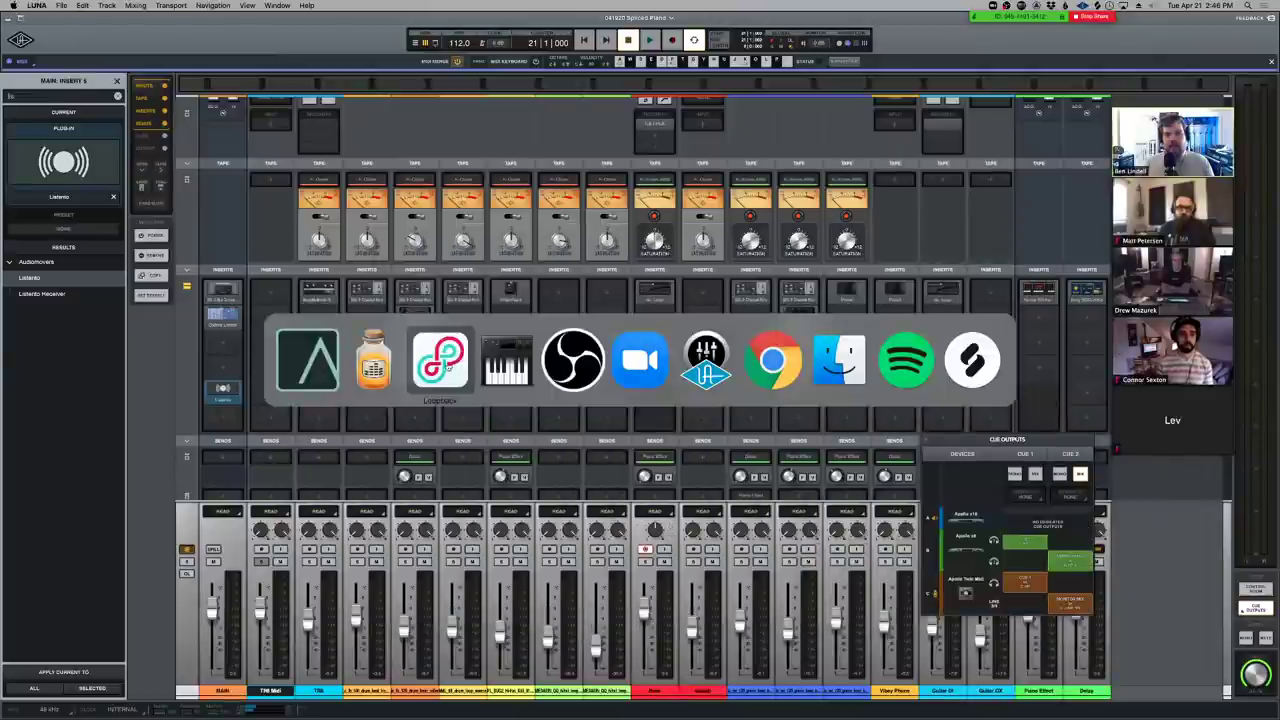
pyautogui.scroll(-3, 561, 565)
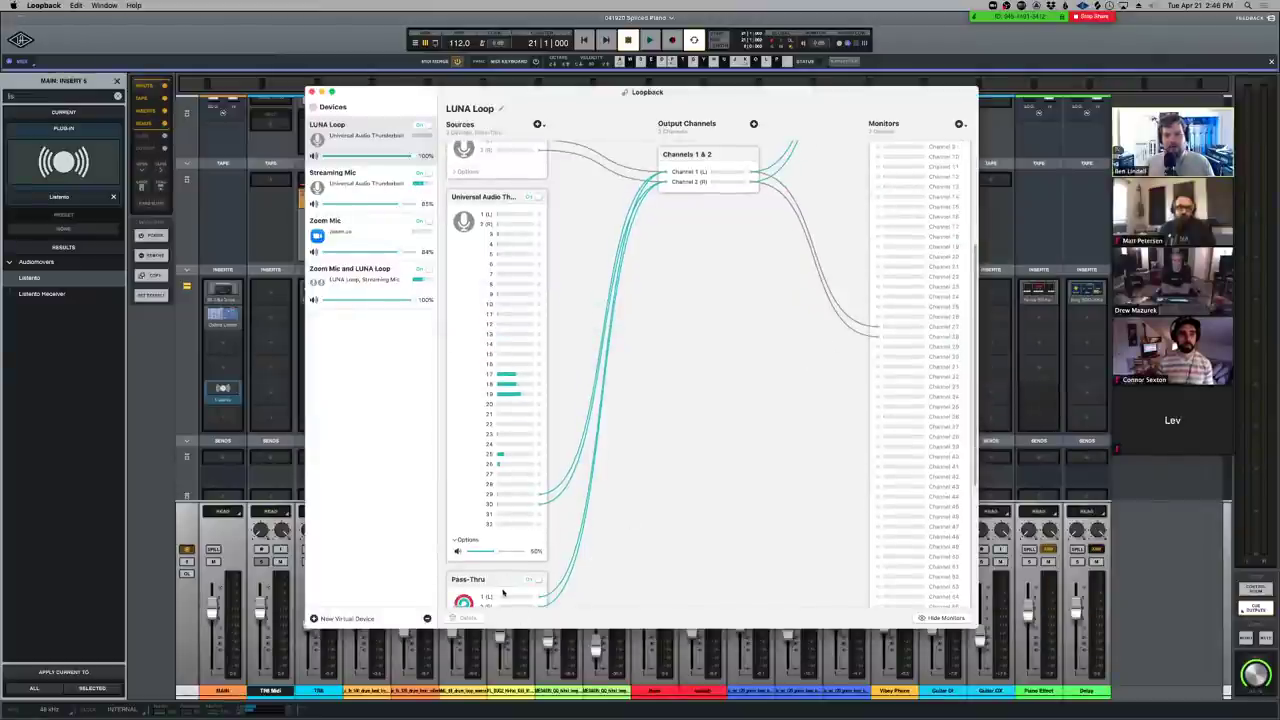
pyautogui.scroll(-3, 505, 590)
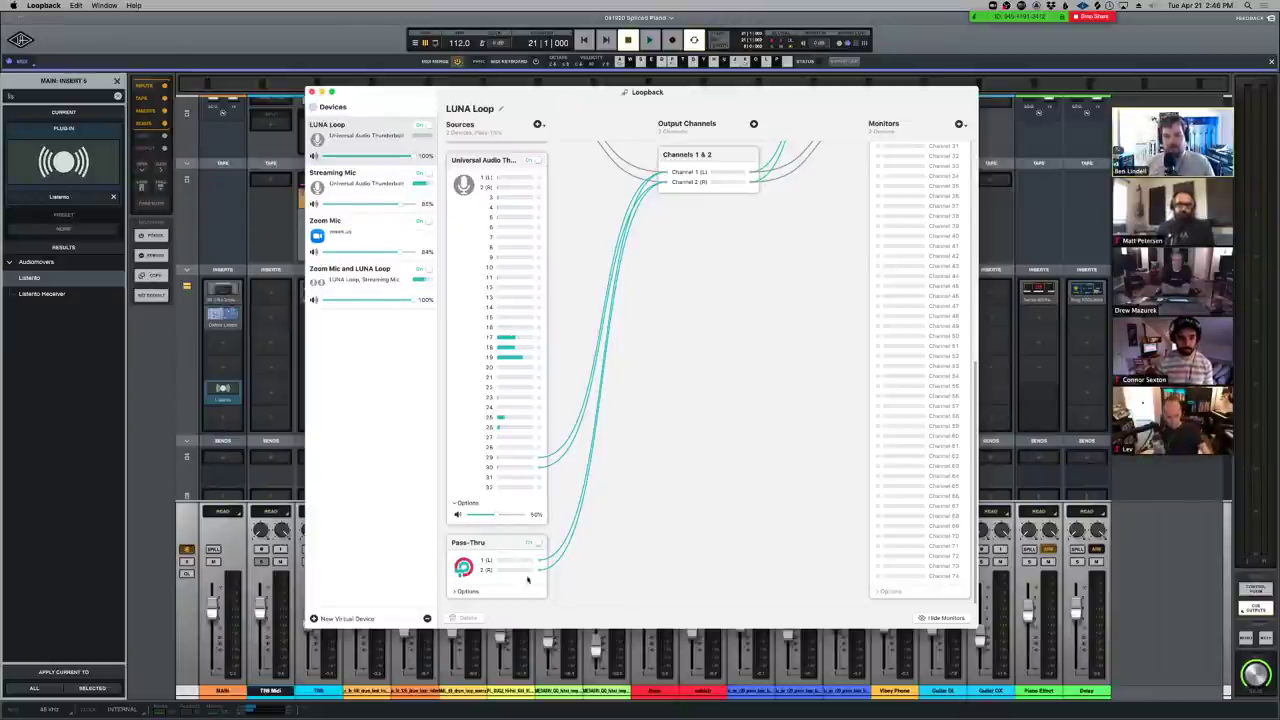
pyautogui.scroll(1, 478, 549)
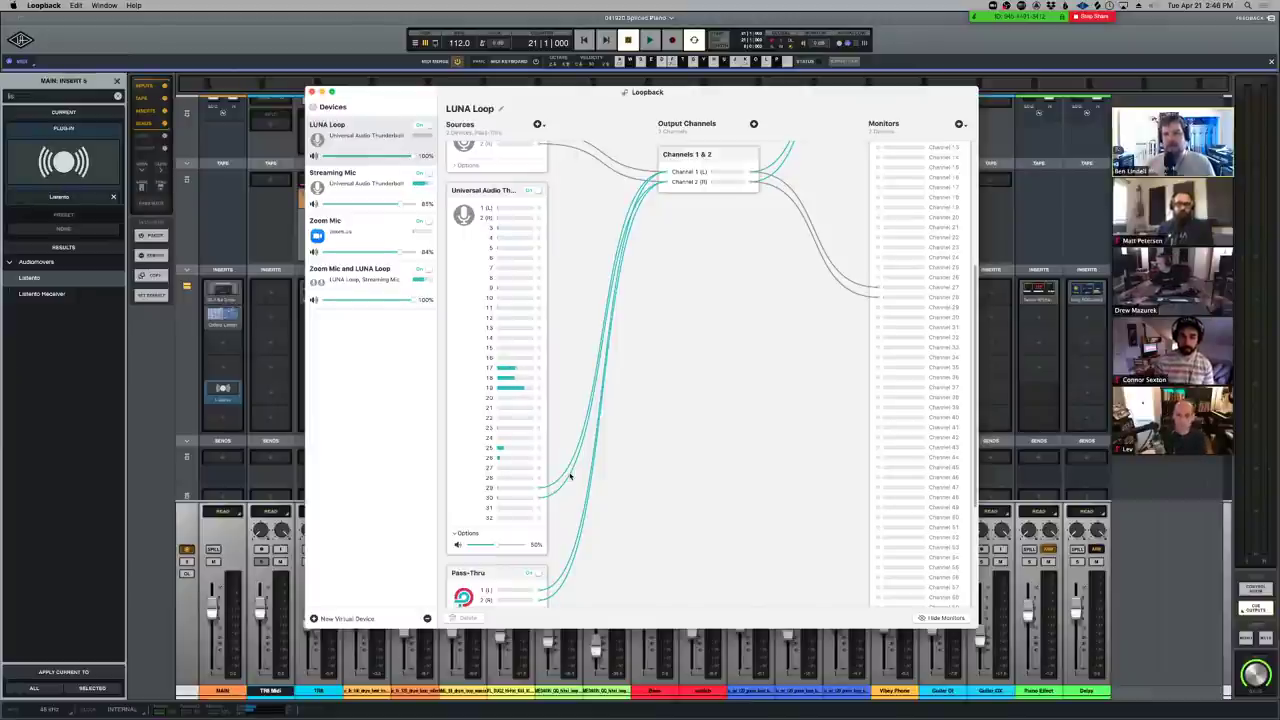
pyautogui.scroll(-1, 625, 494)
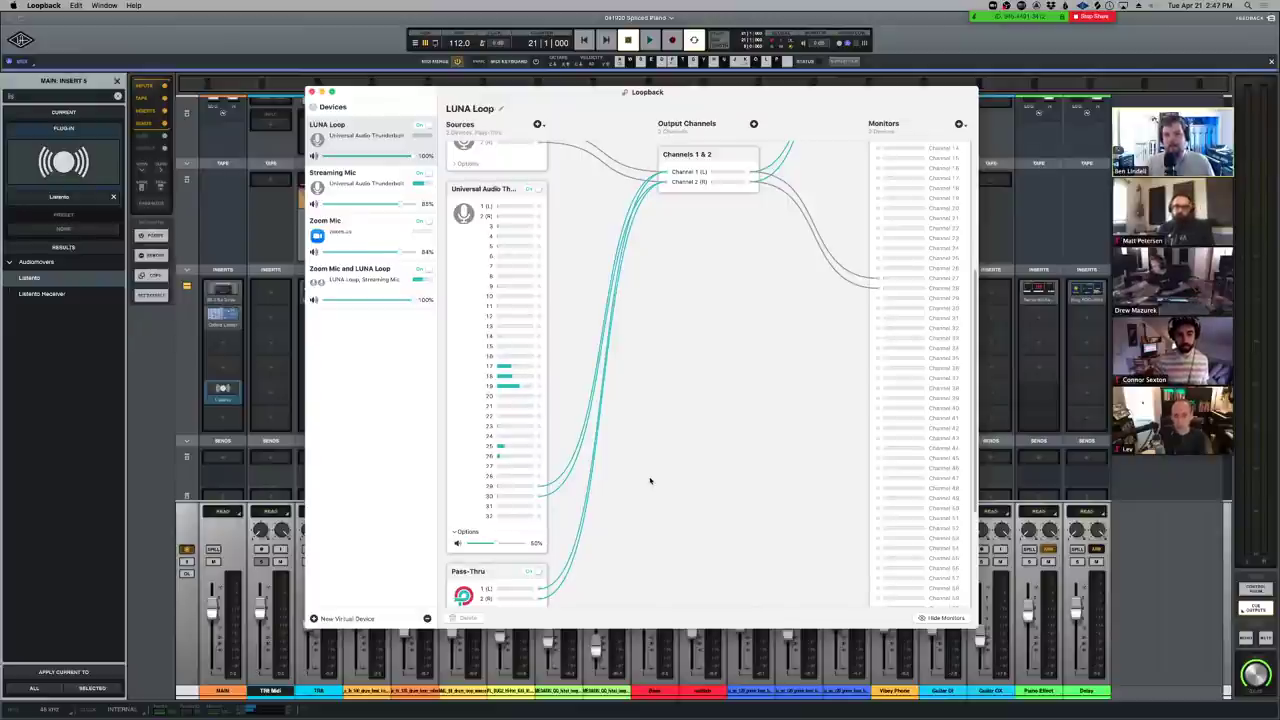
# Return to Audio Hijack and close the Listento Receiver window
pyautogui.press('super+Tab')
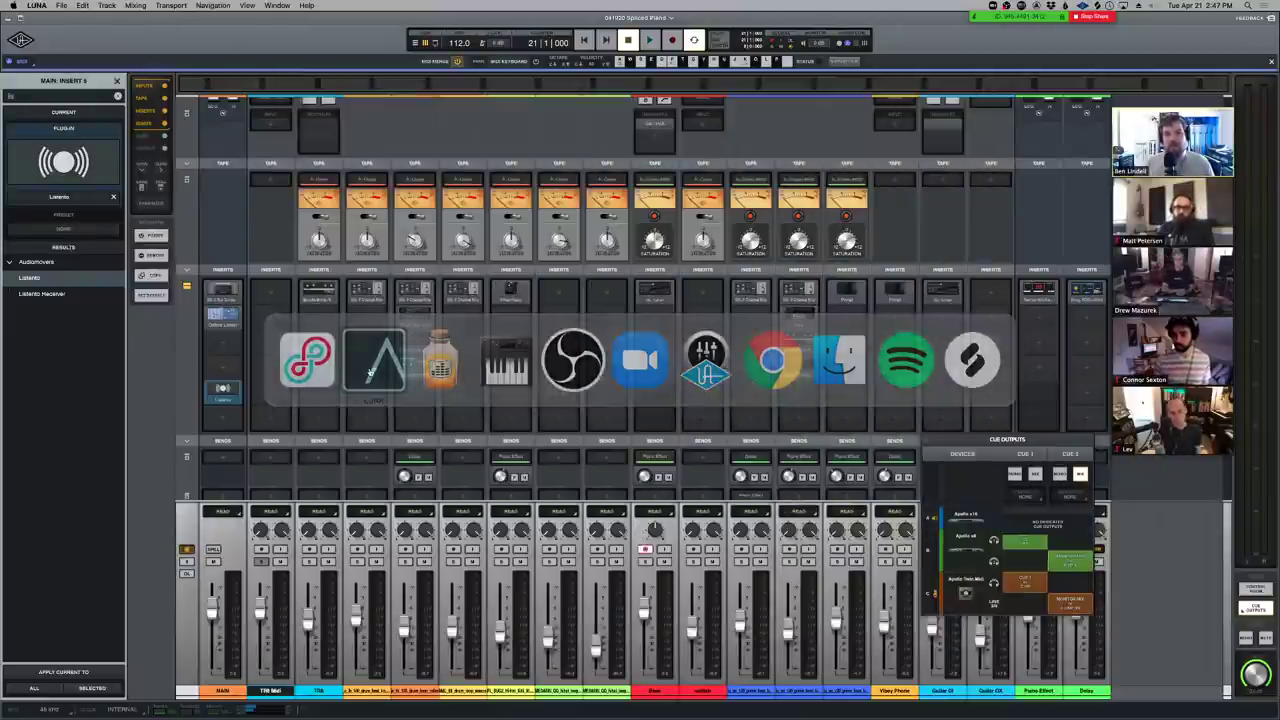
pyautogui.press('super+Tab')
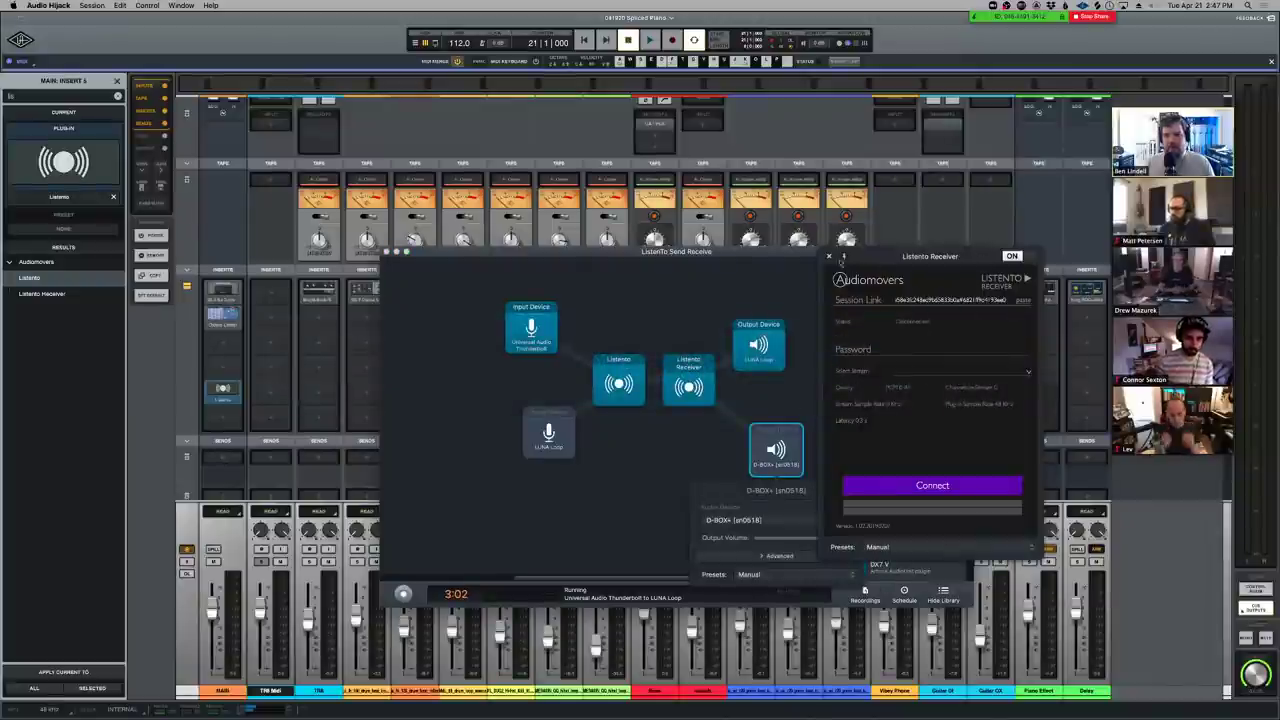
pyautogui.click(828, 256)
# Check the settings of the D-BOX+ and LUNA Loop output device blocks
pyautogui.click(780, 452)
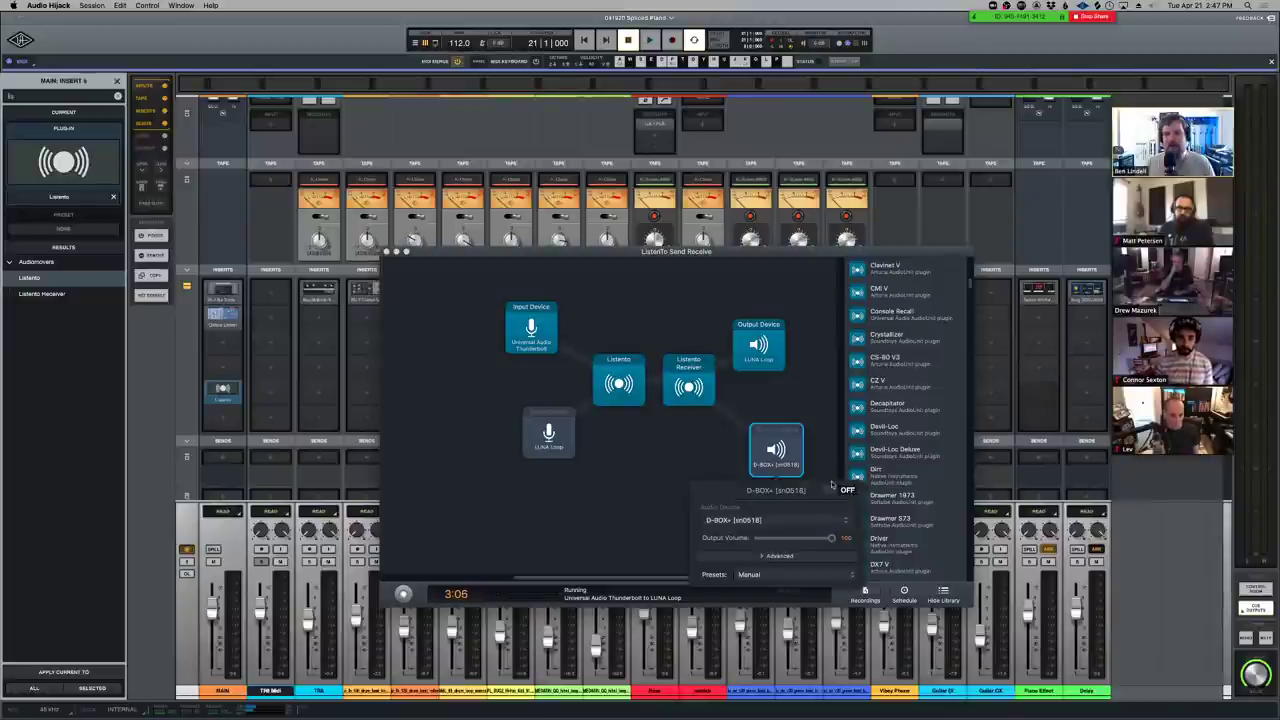
pyautogui.click(800, 386)
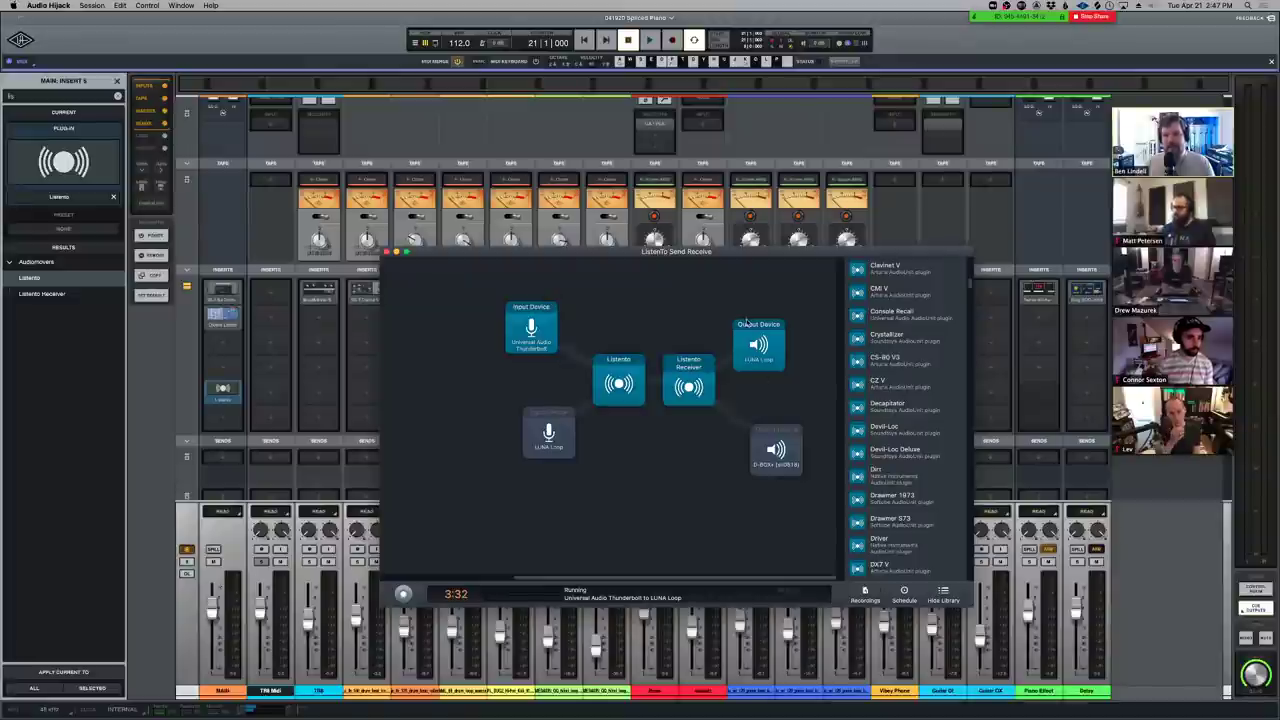
pyautogui.click(775, 348)
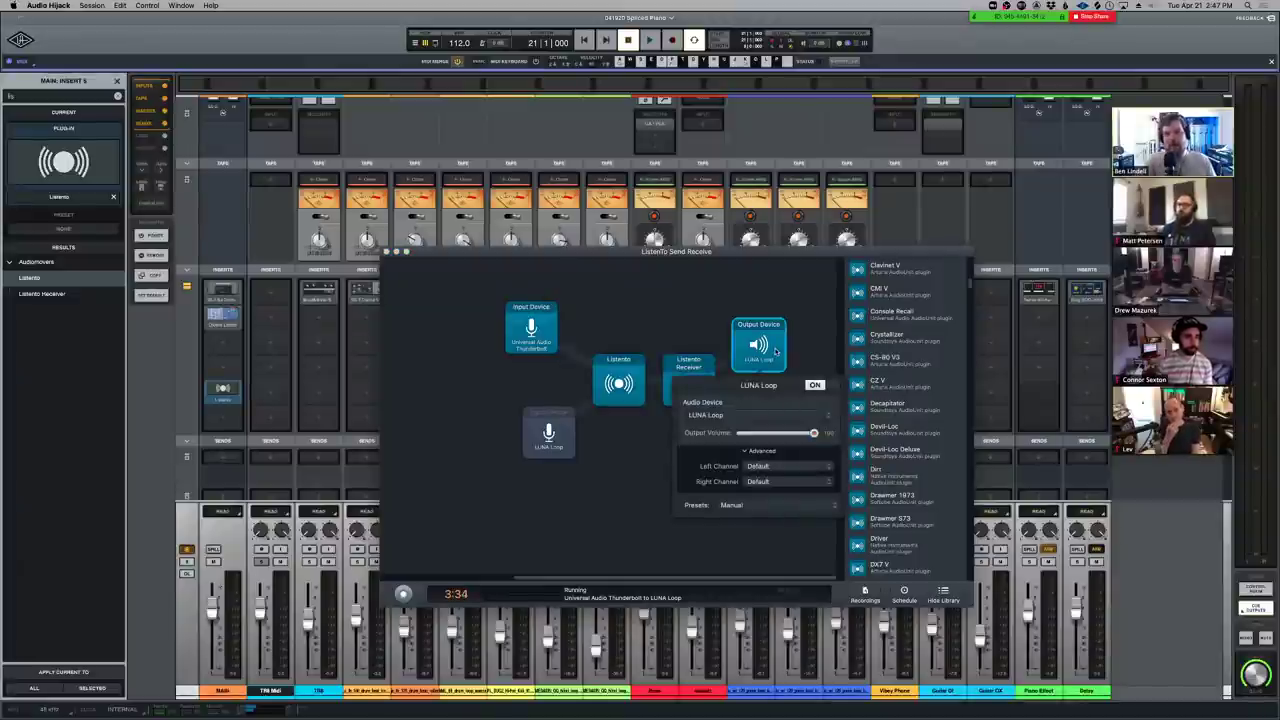
pyautogui.click(748, 286)
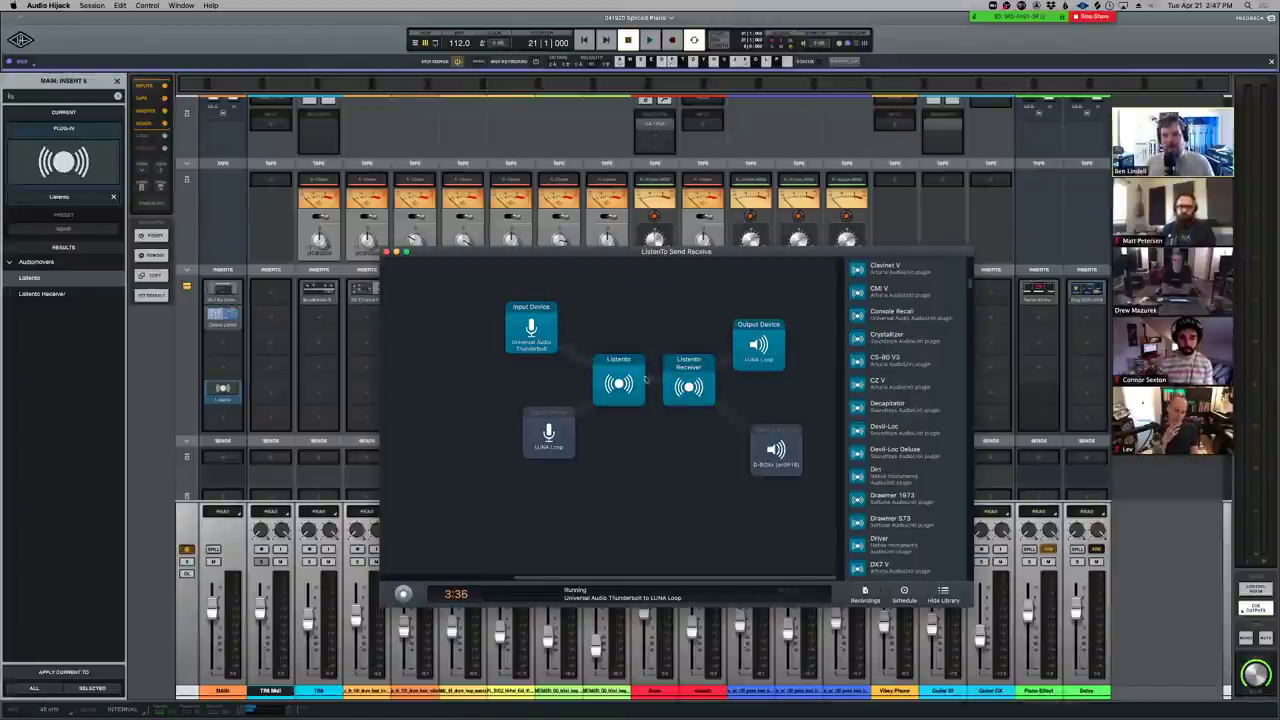
# Open the Listento Receiver block's settings and briefly play the LUNA session to check the signal flow between the blocks
pyautogui.click(697, 366)
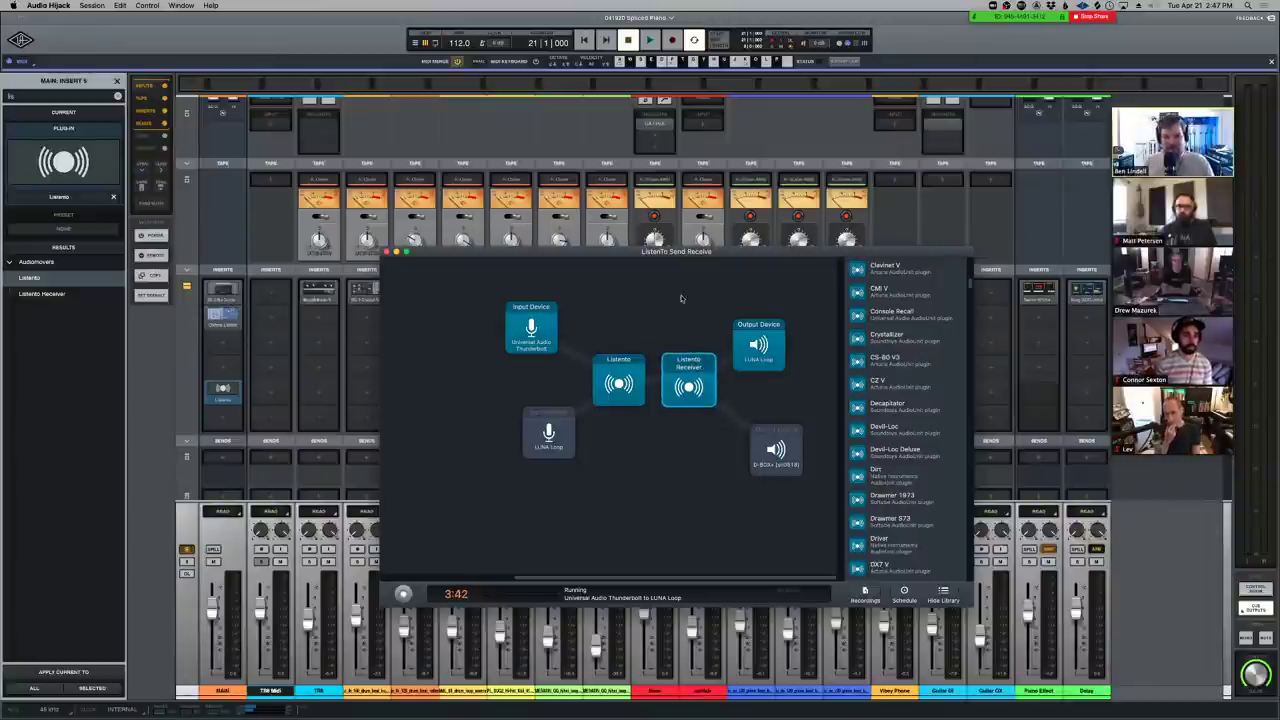
pyautogui.doubleClick(695, 370)
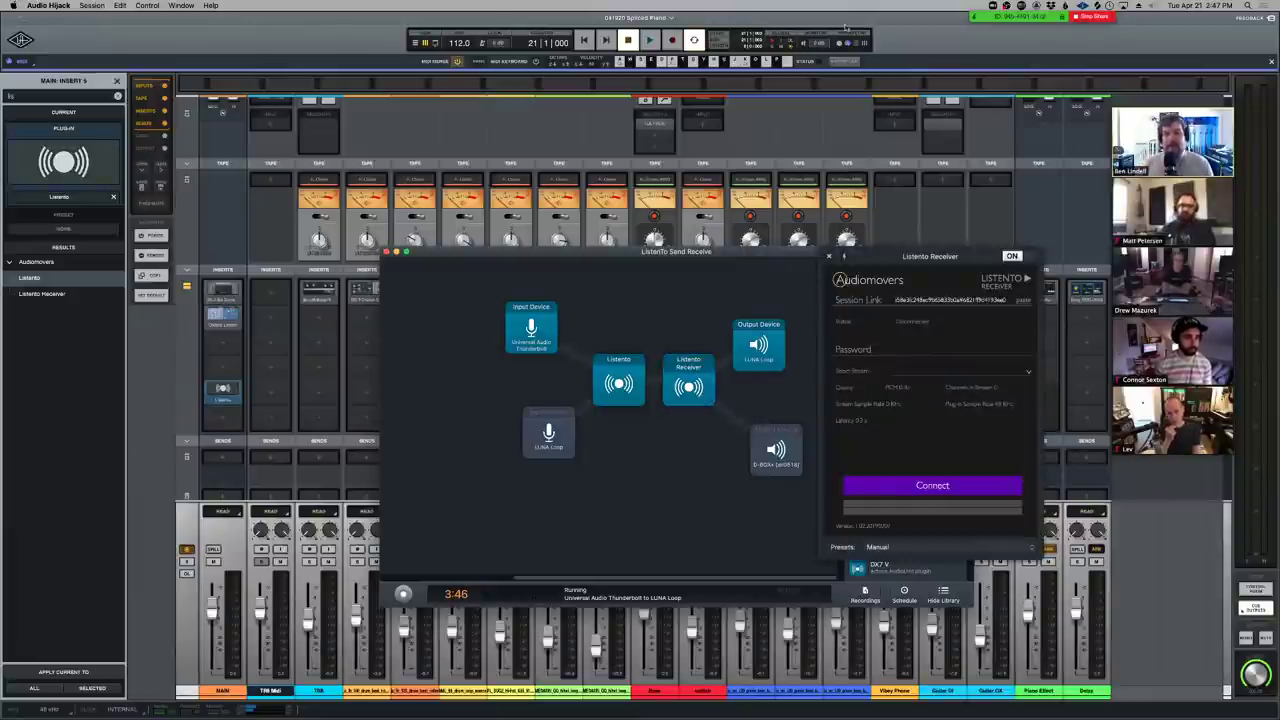
pyautogui.press('space')
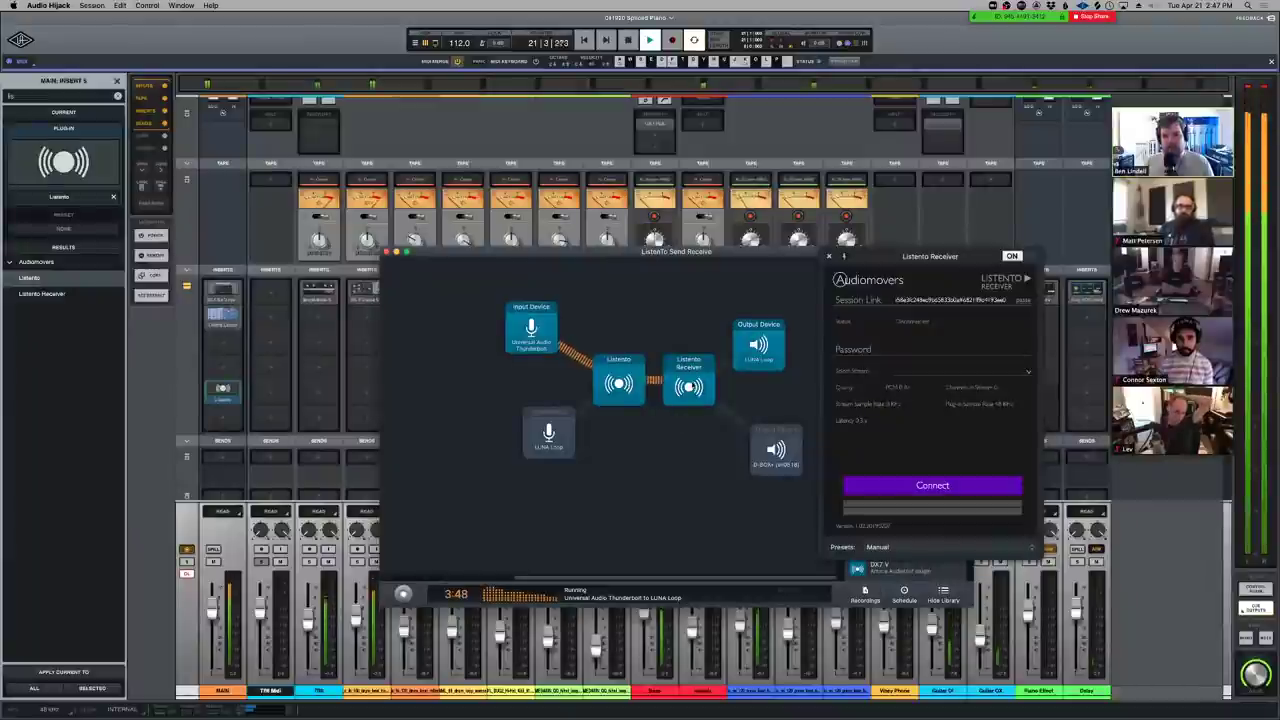
pyautogui.press('super+Tab')
pyautogui.press('space')
pyautogui.press('super+Tab')
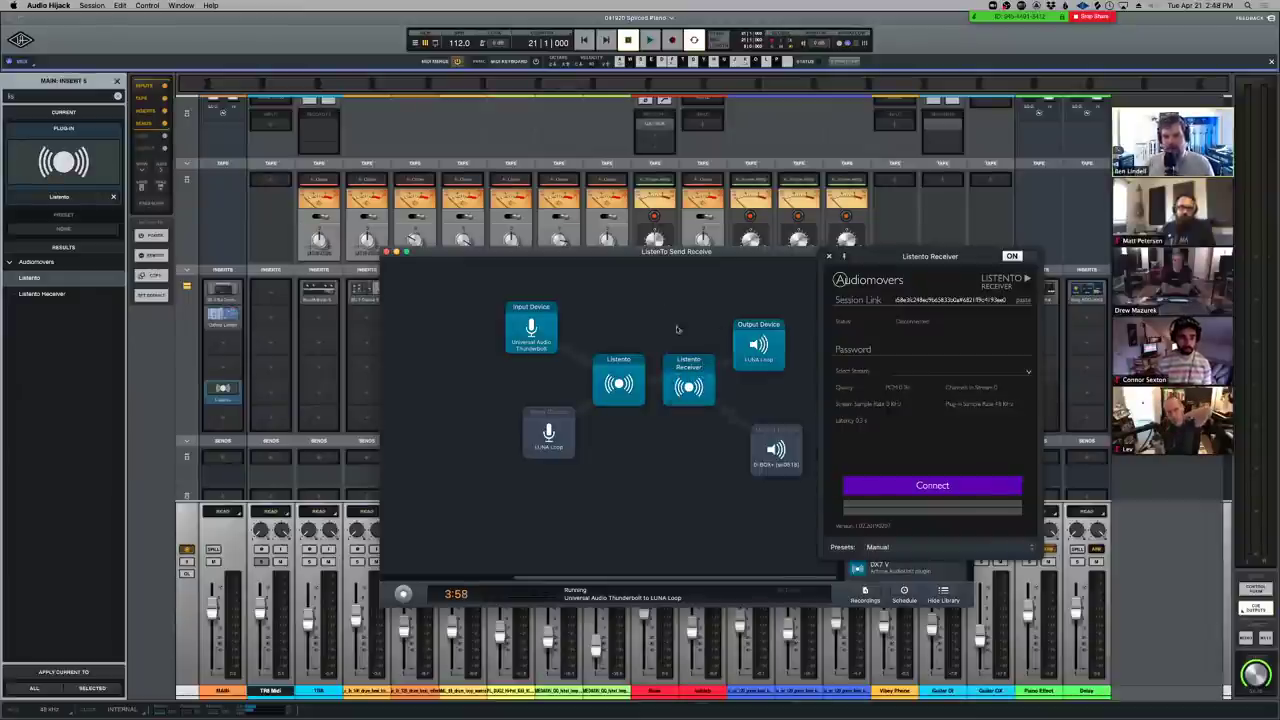
# Close the Listento Receiver settings and move the Listento Send Receive session window slightly up and to the left
pyautogui.click(829, 257)
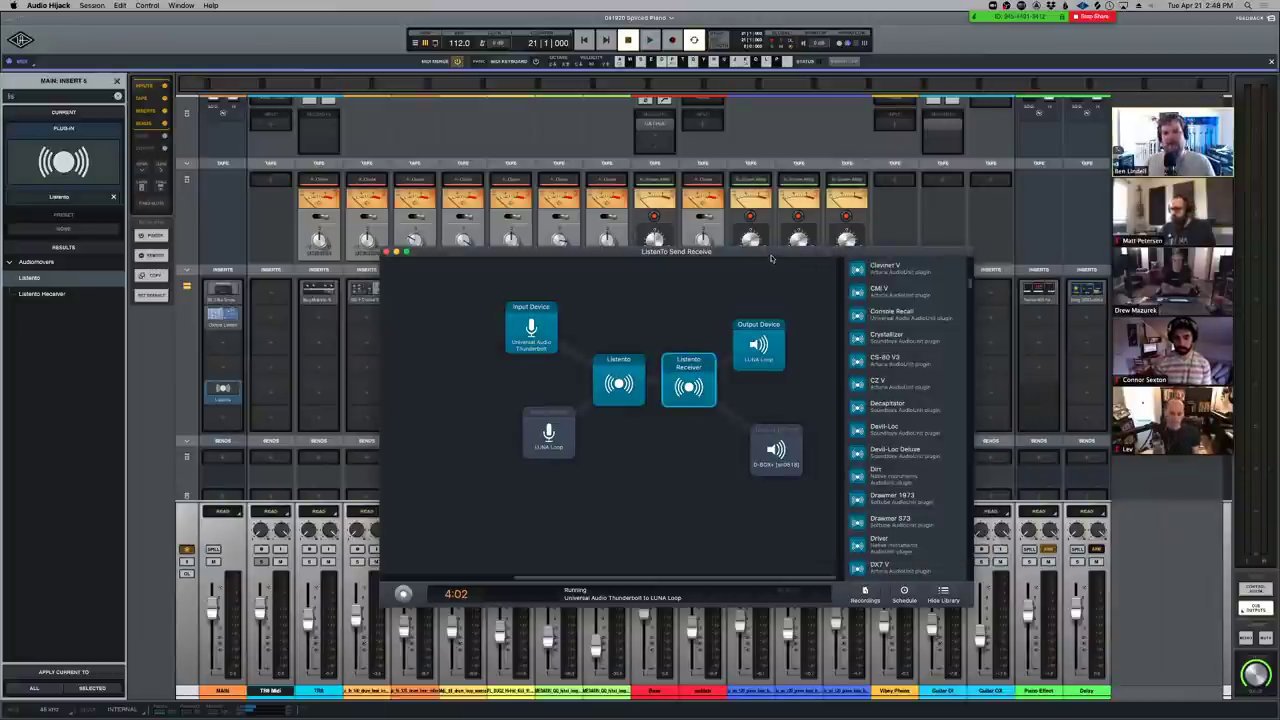
pyautogui.moveTo(772, 258); pyautogui.dragTo(753, 239)
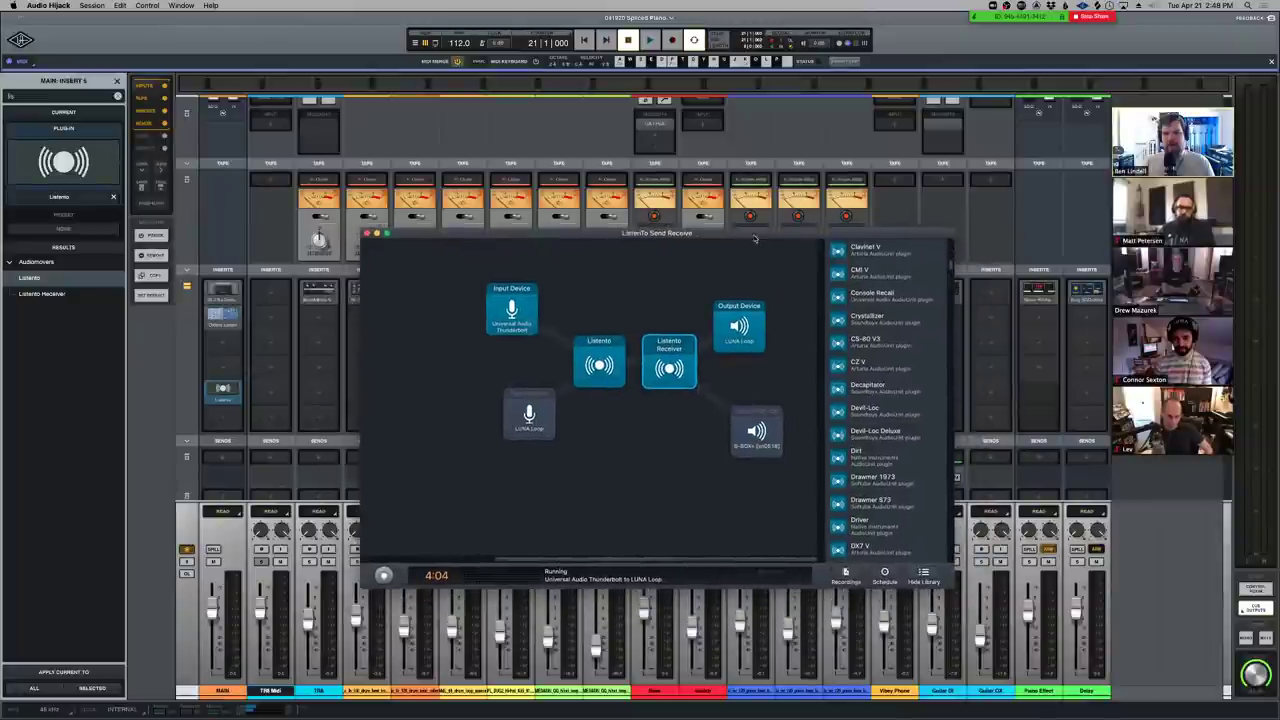
pyautogui.click(662, 279)
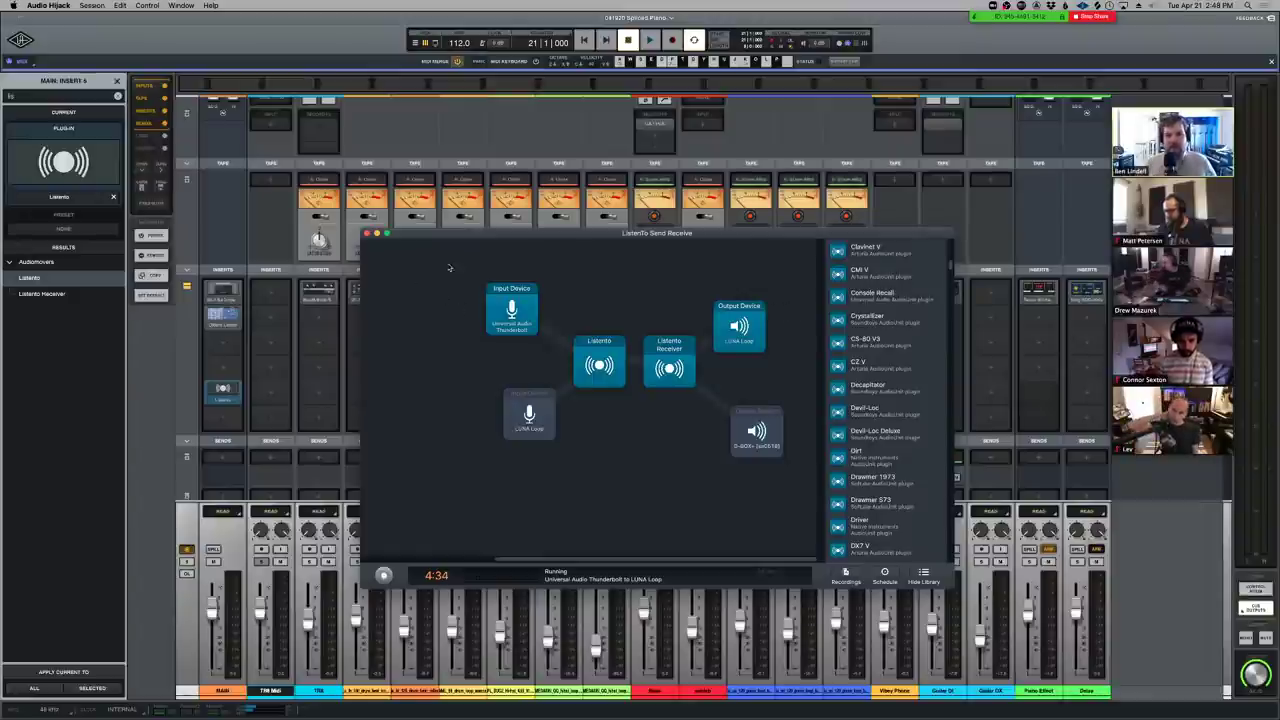
# Highlight the Universal Audio Thunderbolt input and Listento blocks as the send path and check the Listento block's settings
pyautogui.moveTo(442, 262); pyautogui.dragTo(624, 374)
pyautogui.moveTo(617, 267); pyautogui.dragTo(525, 368)
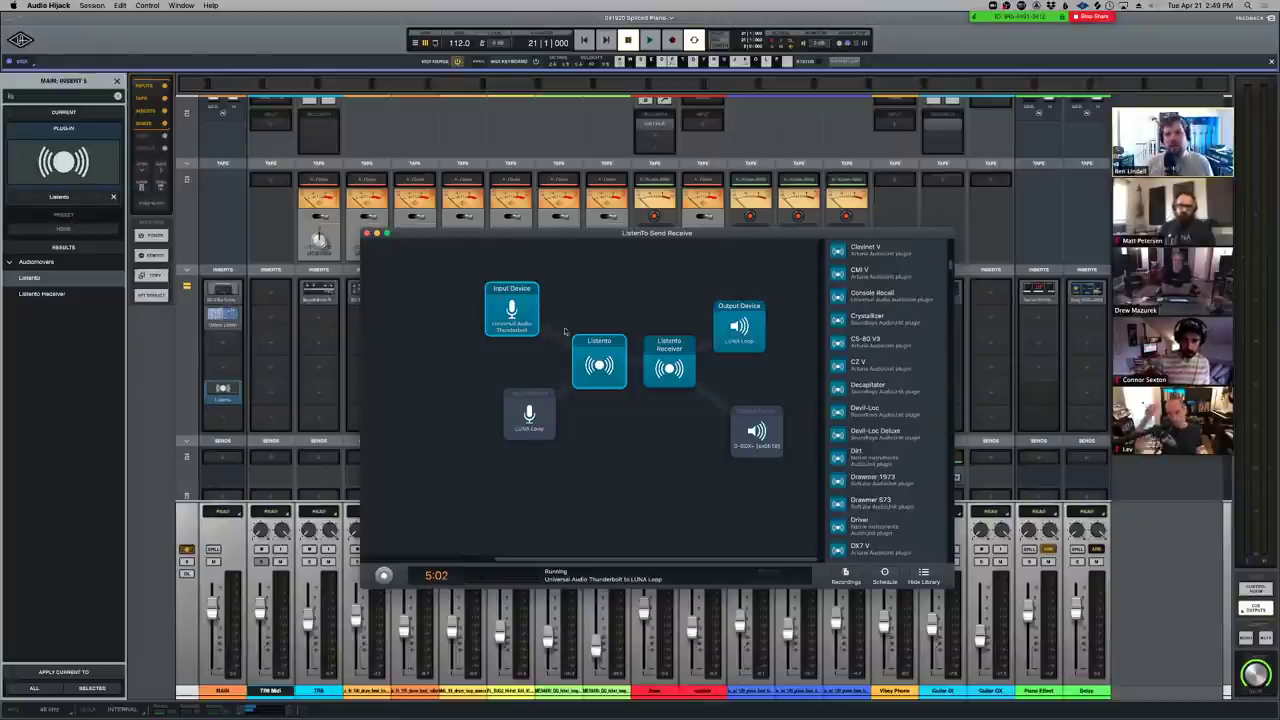
pyautogui.click(622, 289)
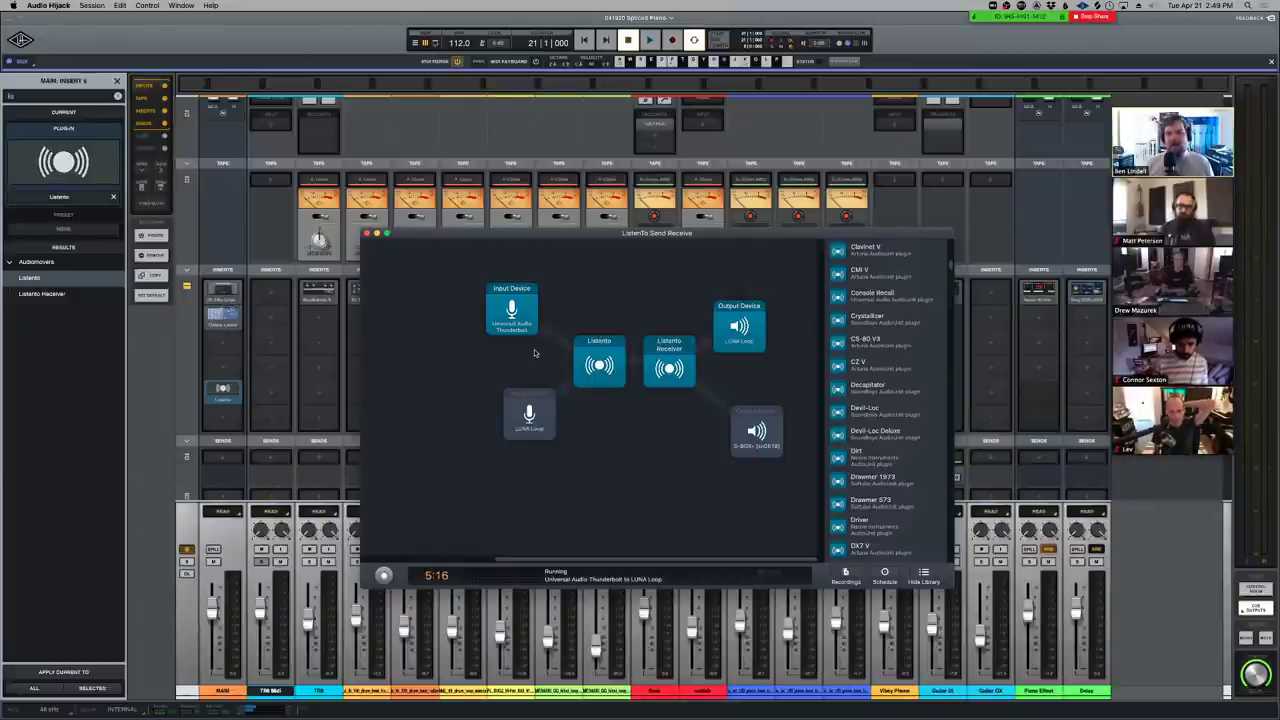
pyautogui.moveTo(588, 277); pyautogui.dragTo(505, 390)
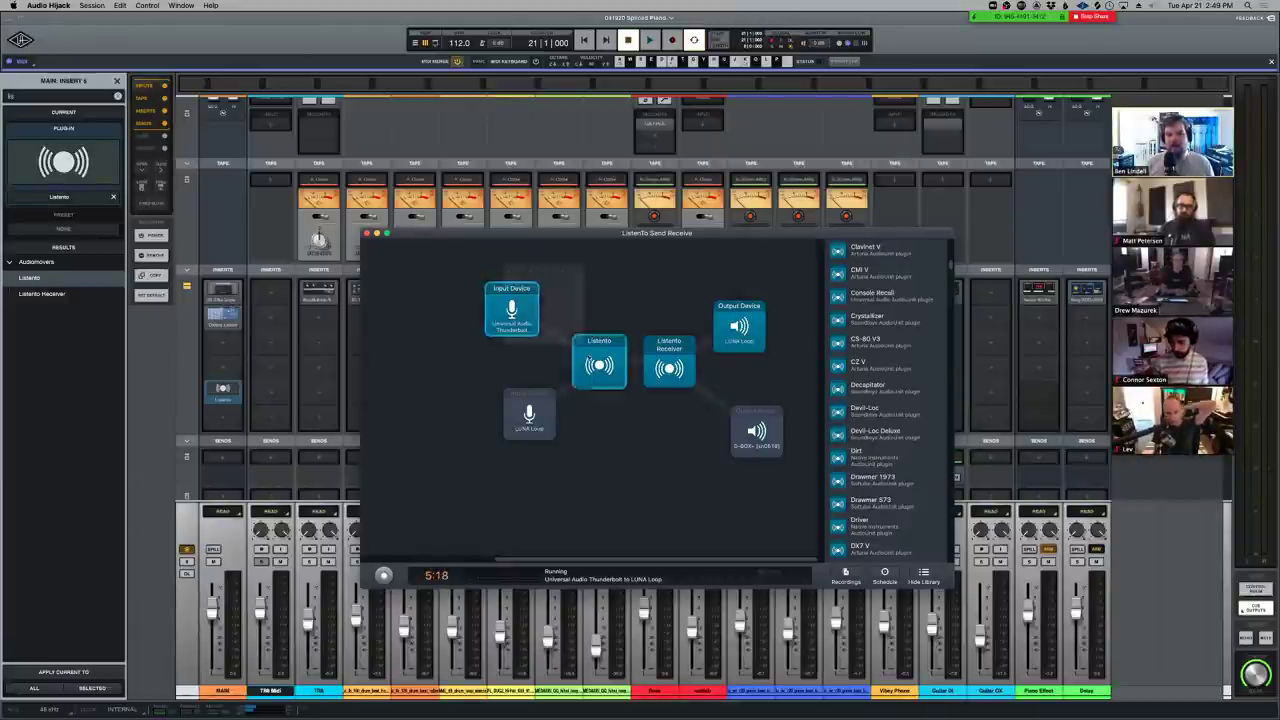
pyautogui.click(610, 302)
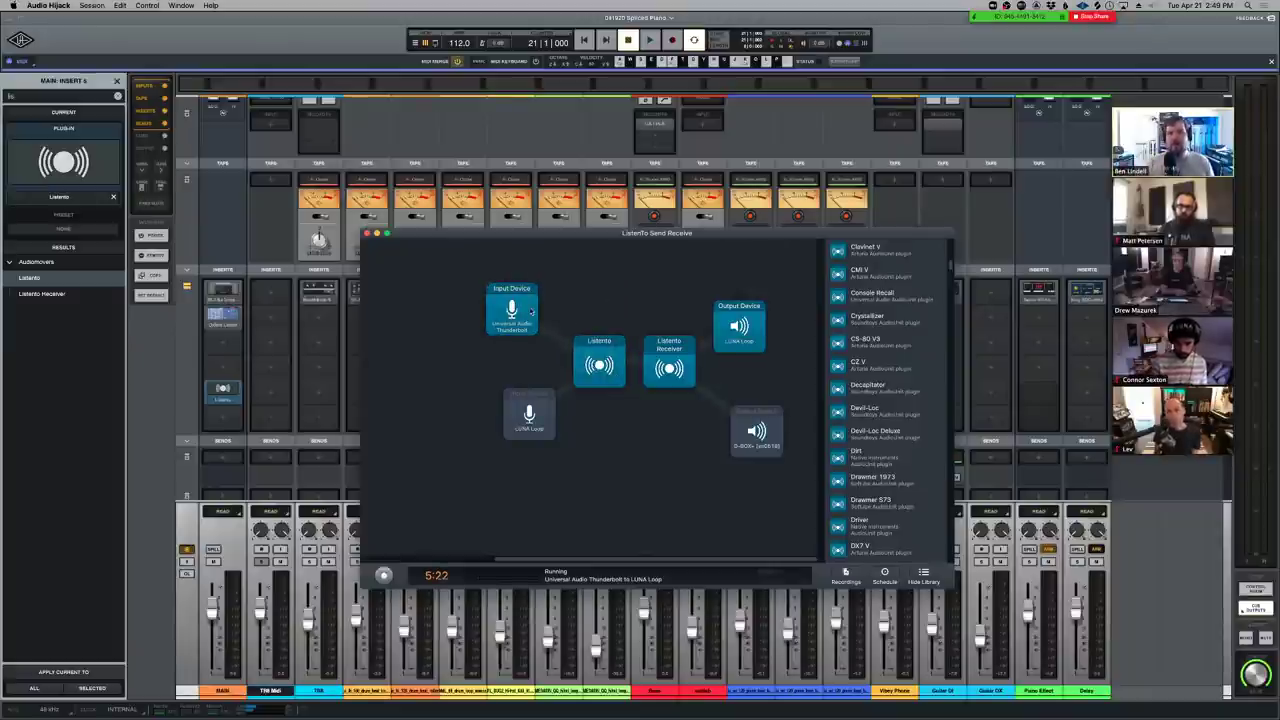
pyautogui.doubleClick(620, 362)
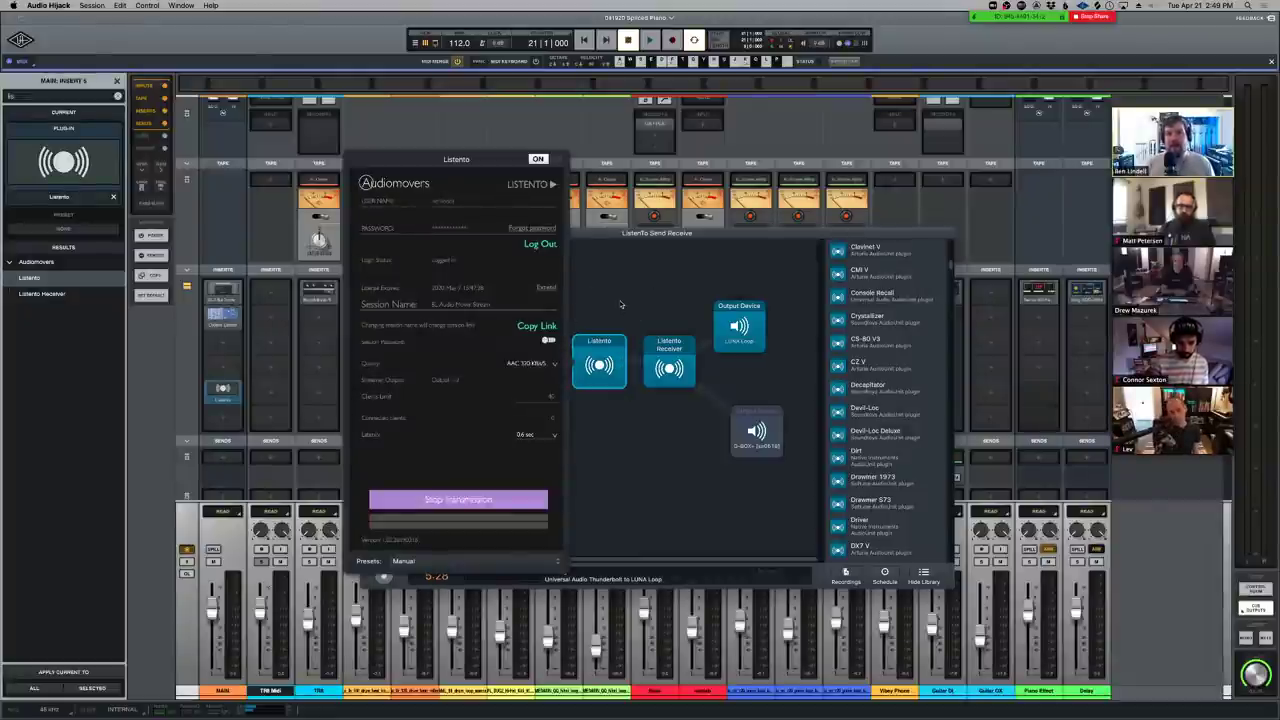
pyautogui.click(620, 302)
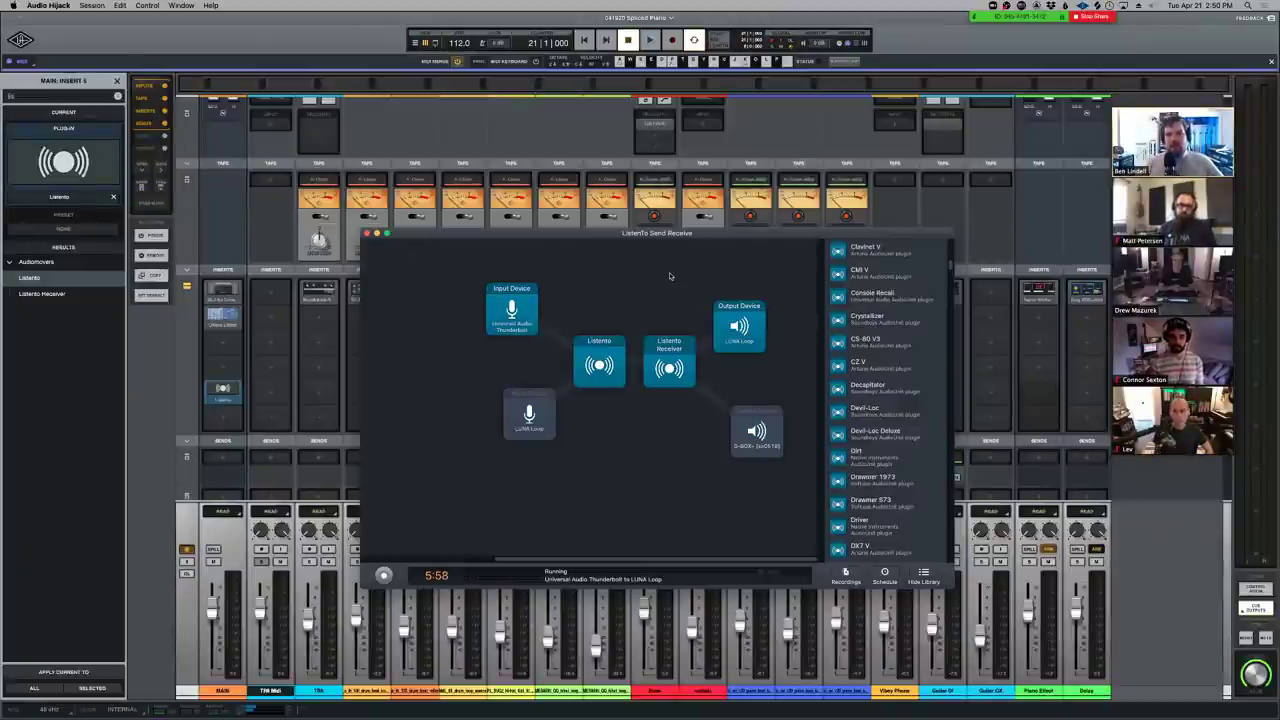
# Point out the input and Listento blocks as the send side and the Listento Receiver with its LUNA Loop output as the receive side
pyautogui.moveTo(482, 271); pyautogui.dragTo(535, 332)
pyautogui.moveTo(525, 340); pyautogui.dragTo(629, 400)
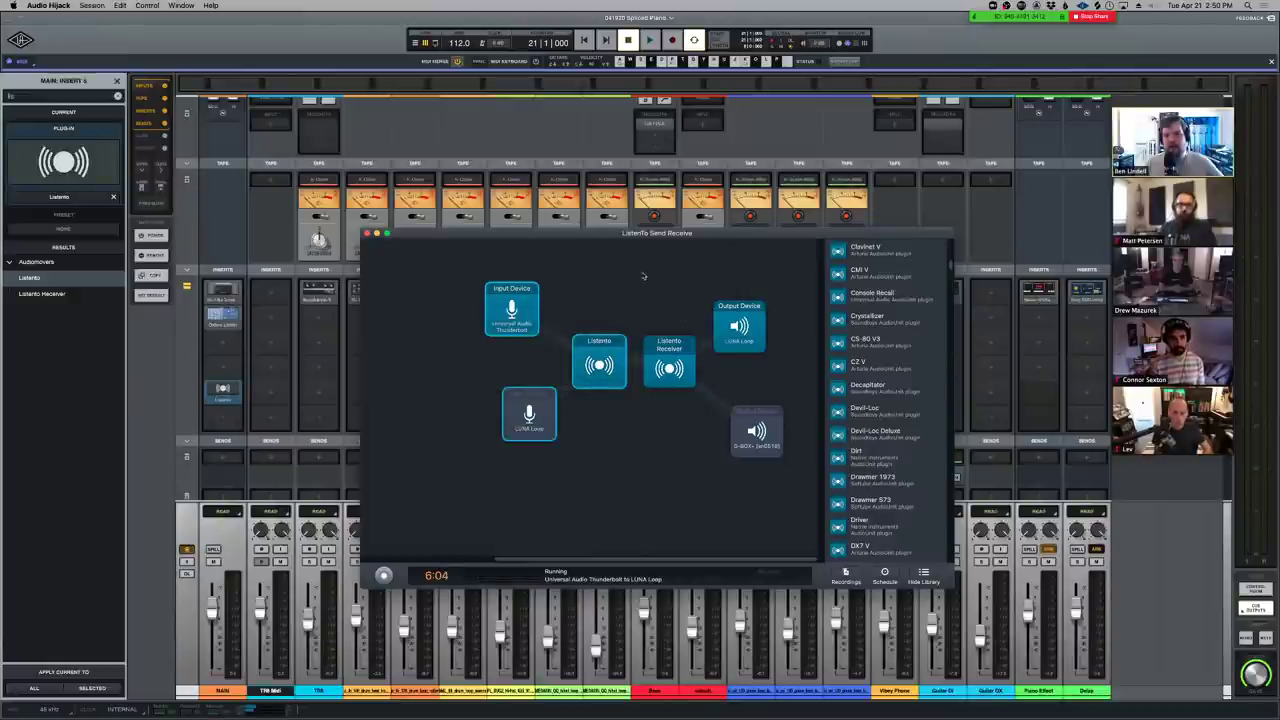
pyautogui.moveTo(643, 276); pyautogui.dragTo(782, 401)
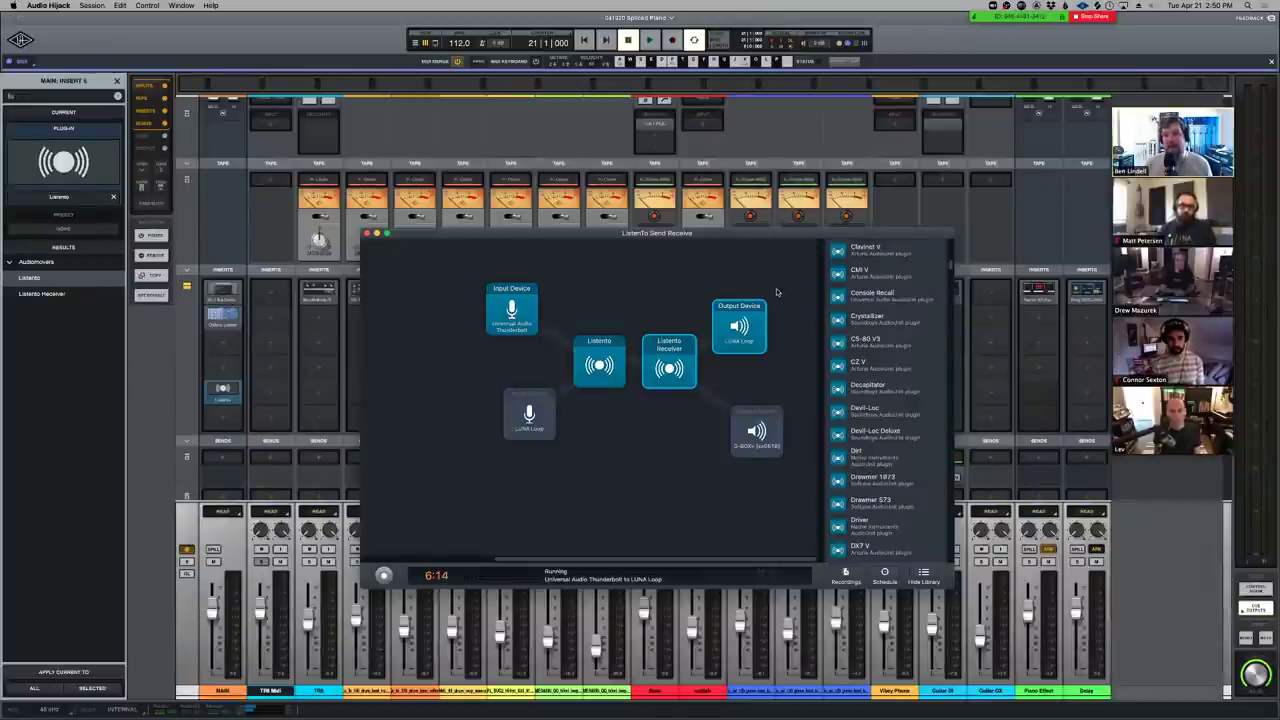
pyautogui.moveTo(775, 293); pyautogui.dragTo(636, 399)
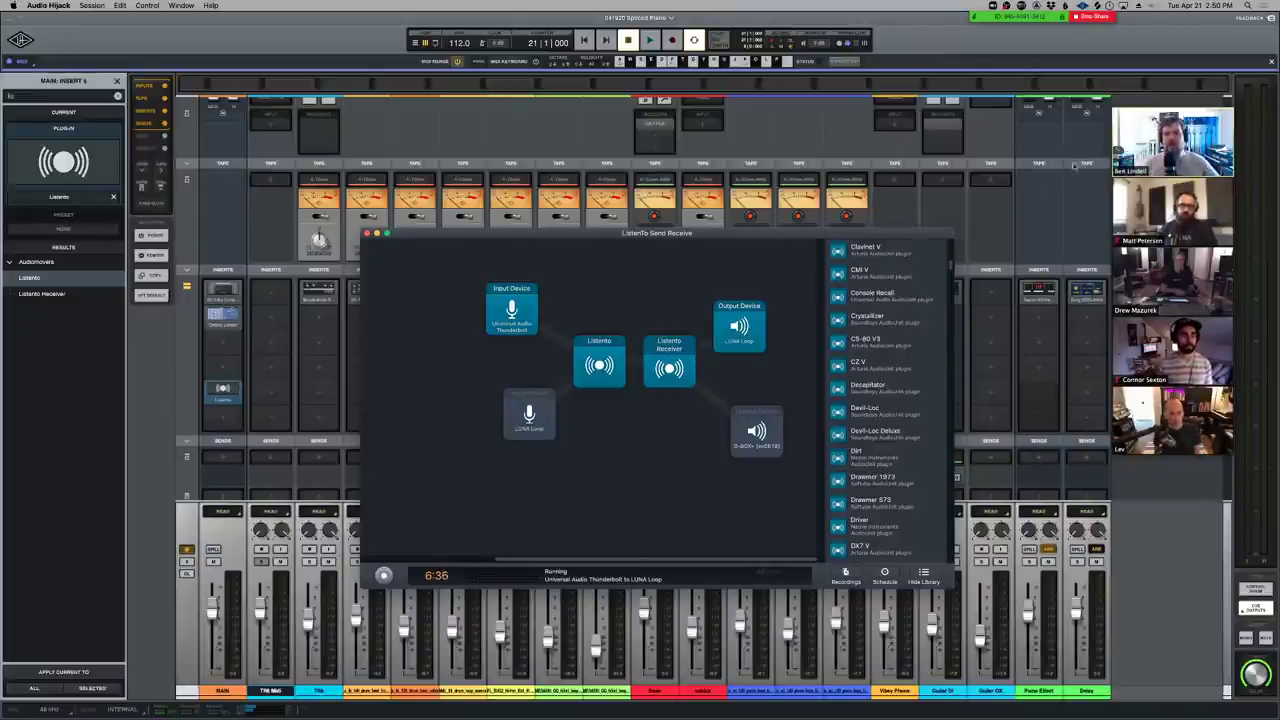
# Show the latency options in the Listento block's settings, keep 0.6 sec and dismiss the settings
pyautogui.doubleClick(612, 360)
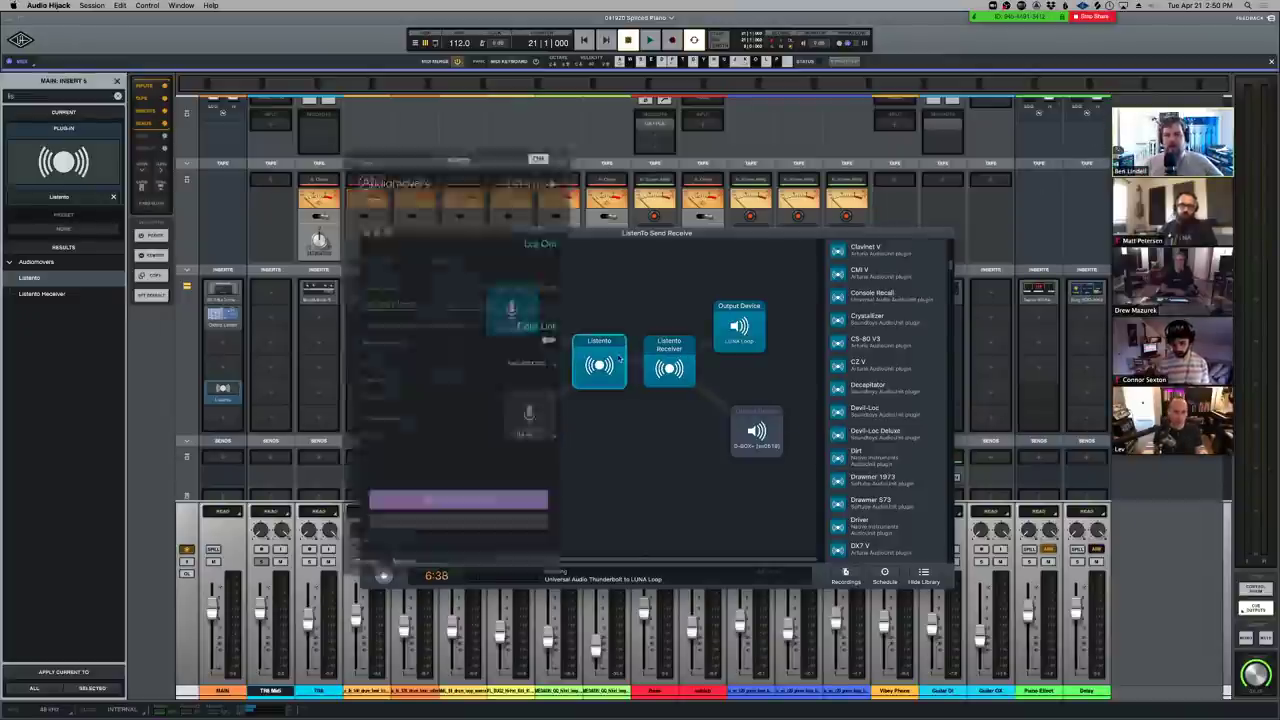
pyautogui.click(530, 435)
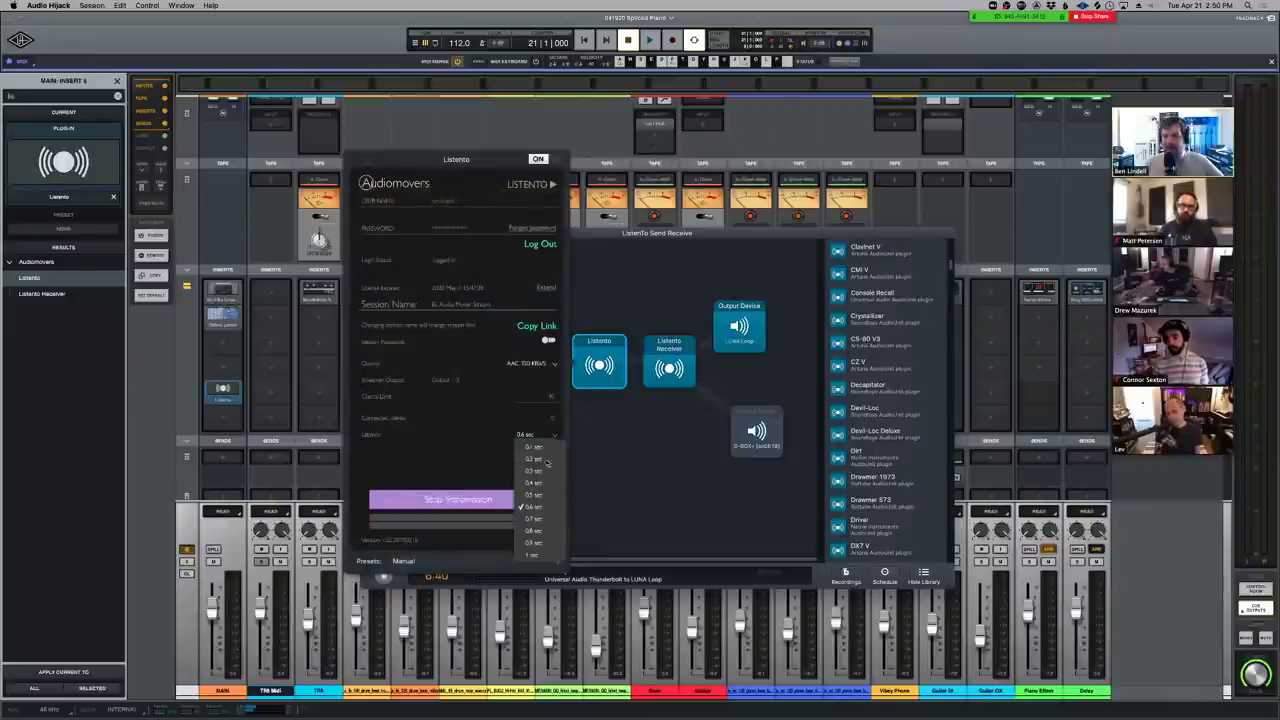
pyautogui.click(654, 481)
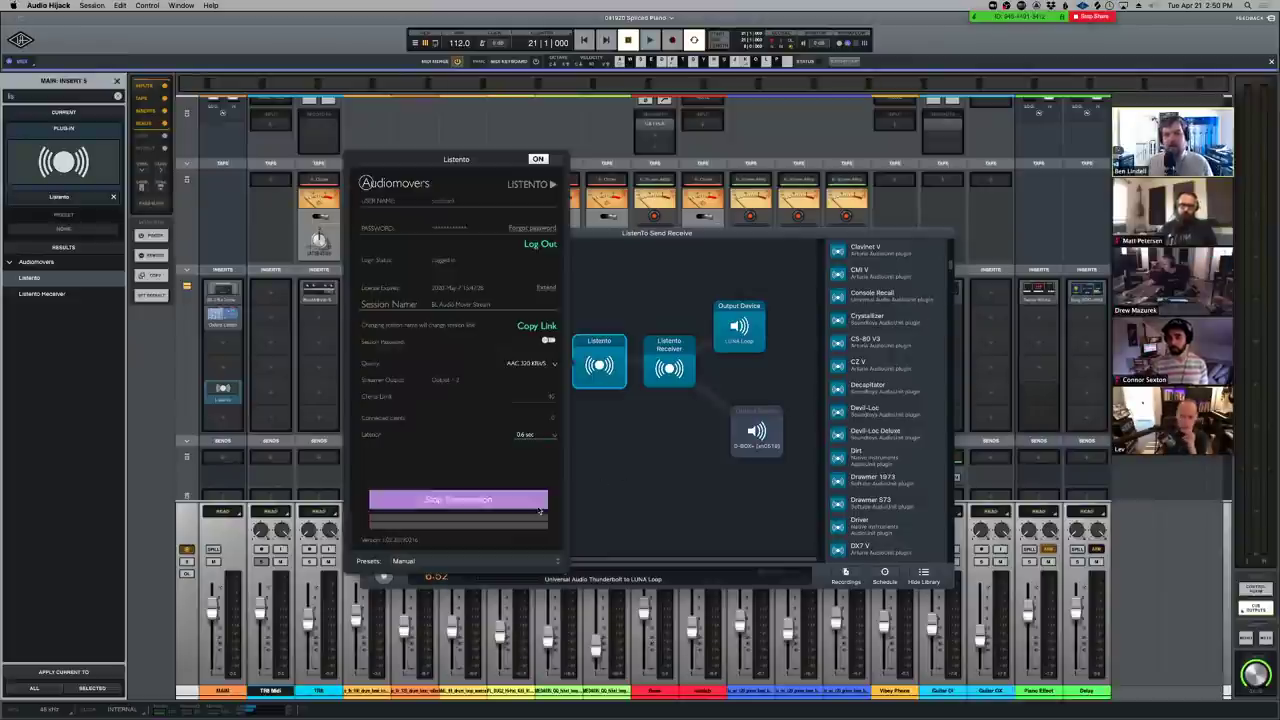
pyautogui.click(533, 507)
pyautogui.click(629, 466)
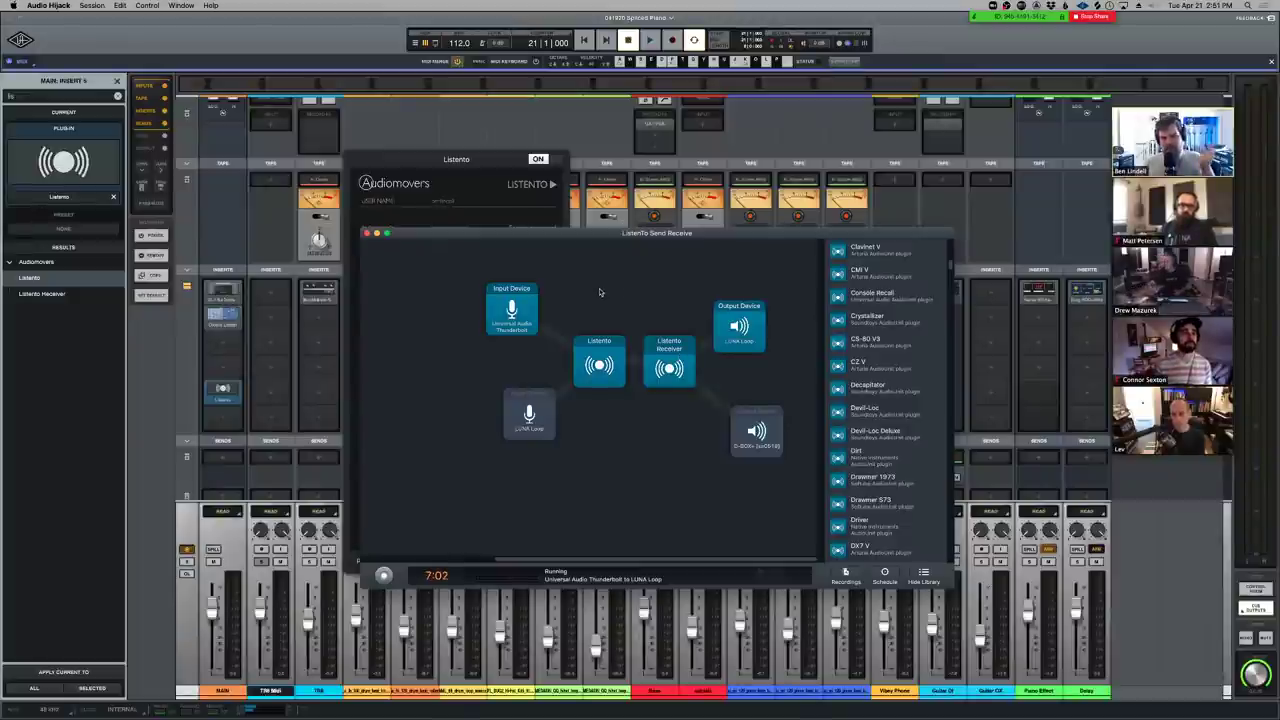
# Switch to OBS, move its window up into view and examine the sources in the audio mixer
pyautogui.moveTo(660, 712)
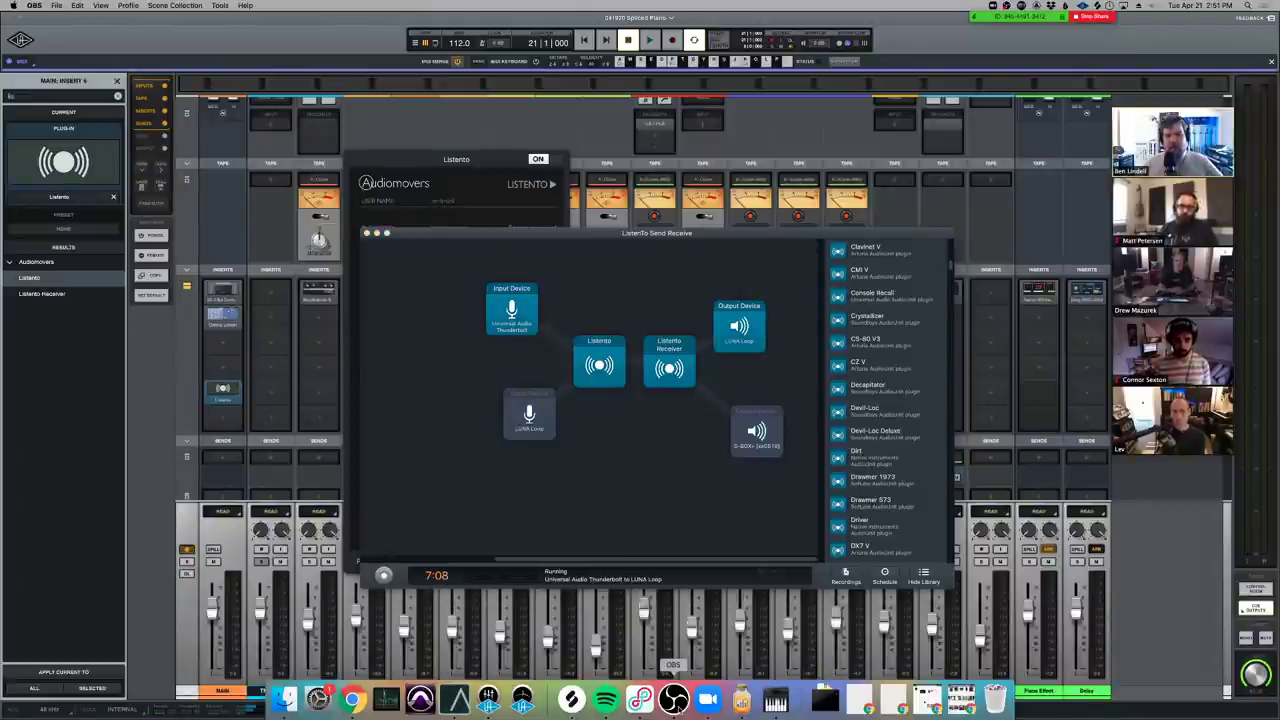
pyautogui.click(673, 698)
pyautogui.moveTo(791, 301); pyautogui.dragTo(673, 104)
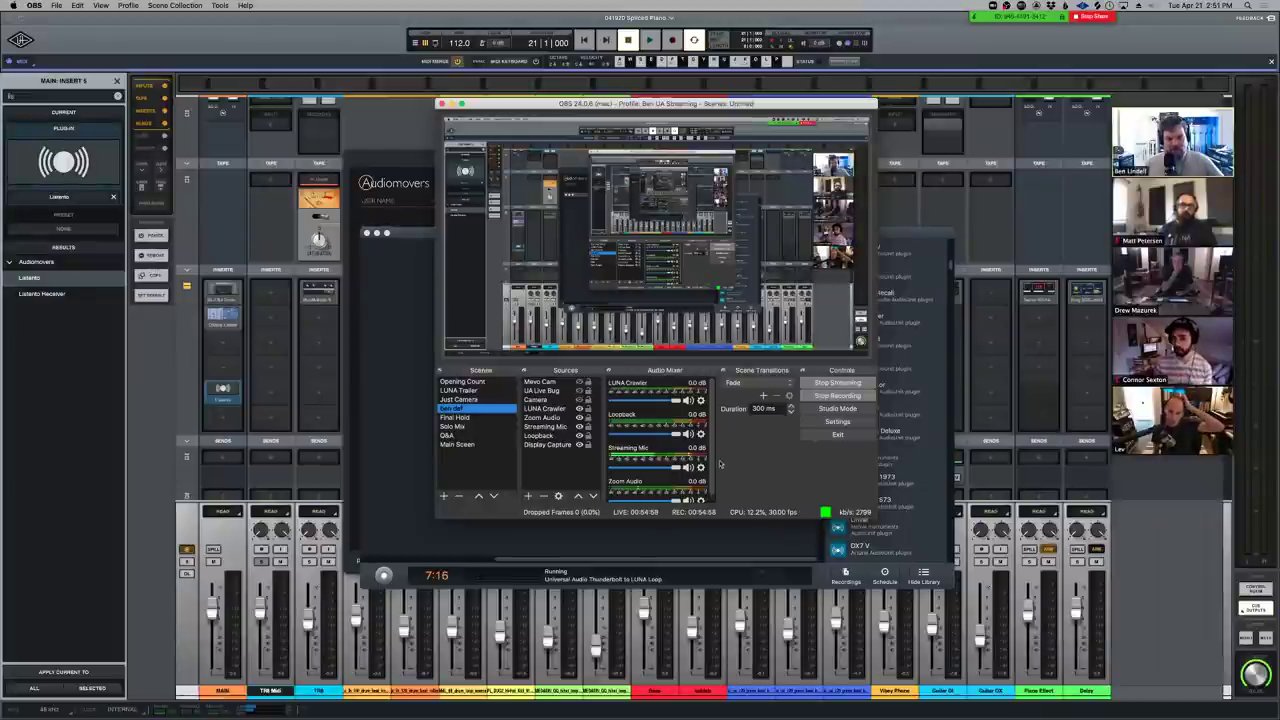
pyautogui.scroll(-1, 713, 452)
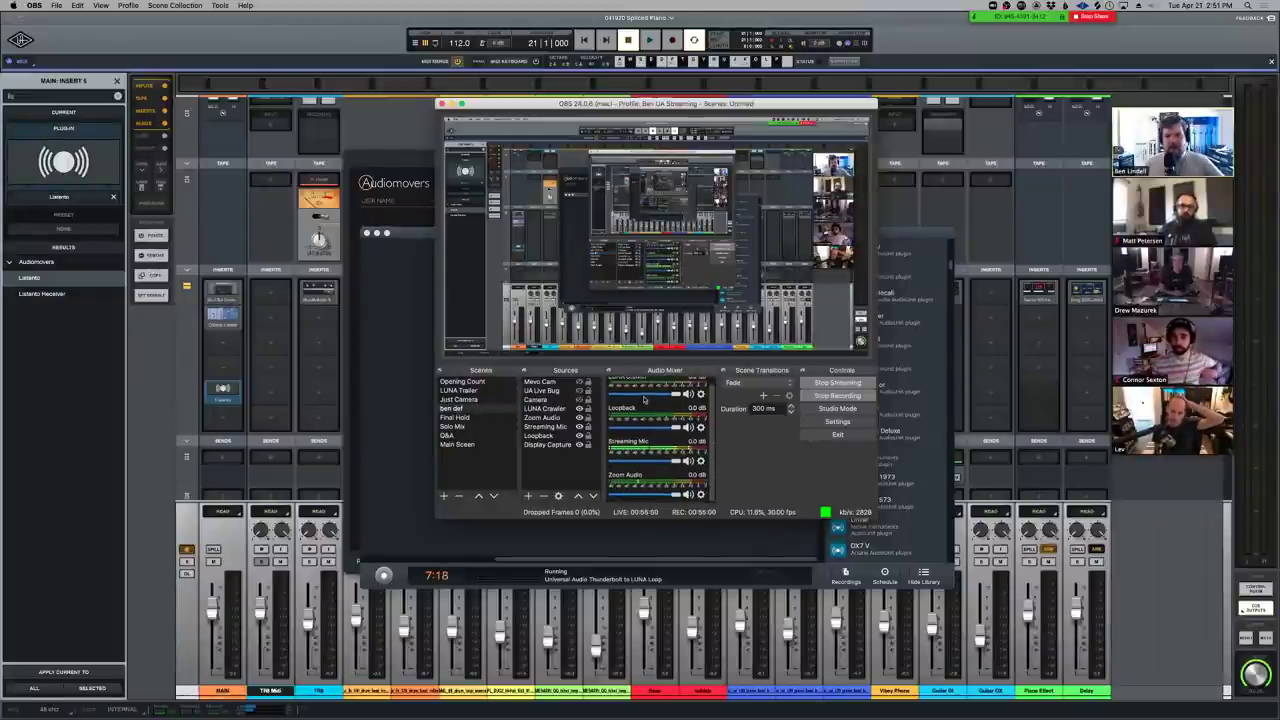
pyautogui.scroll(1, 716, 466)
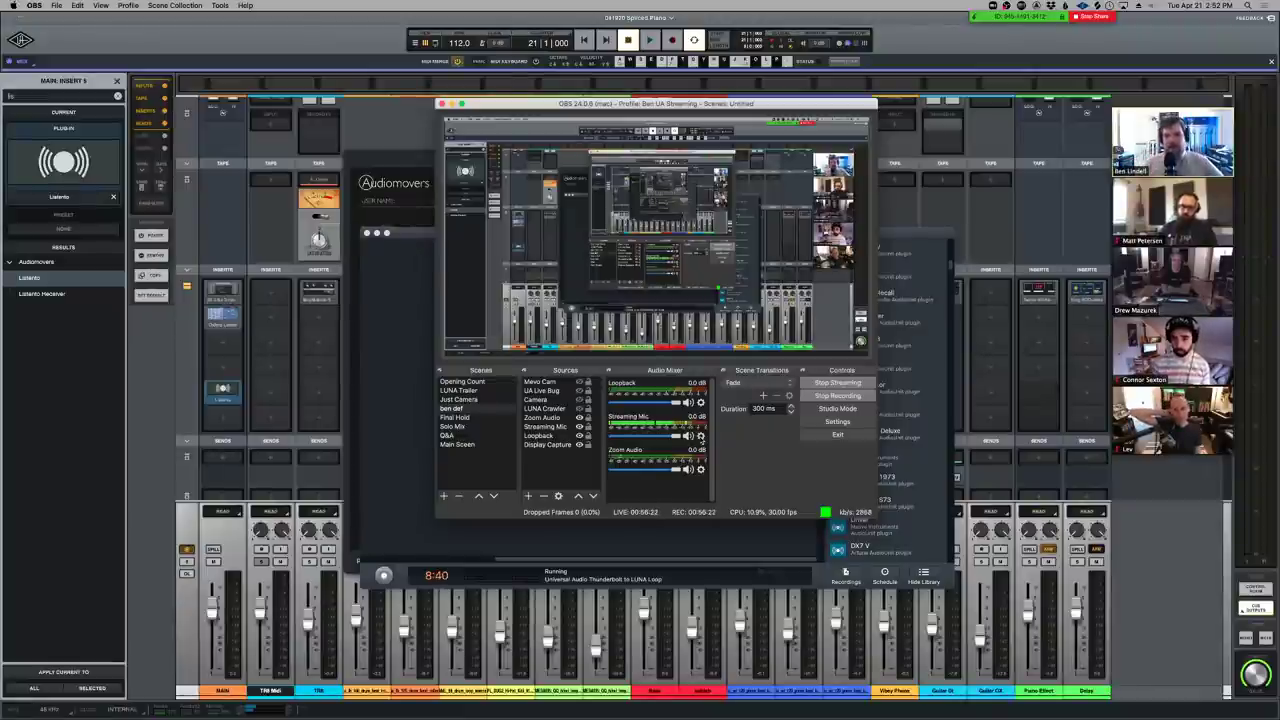
# Check the input device in the Streaming Mic source's properties and leave without changes
pyautogui.click(701, 437)
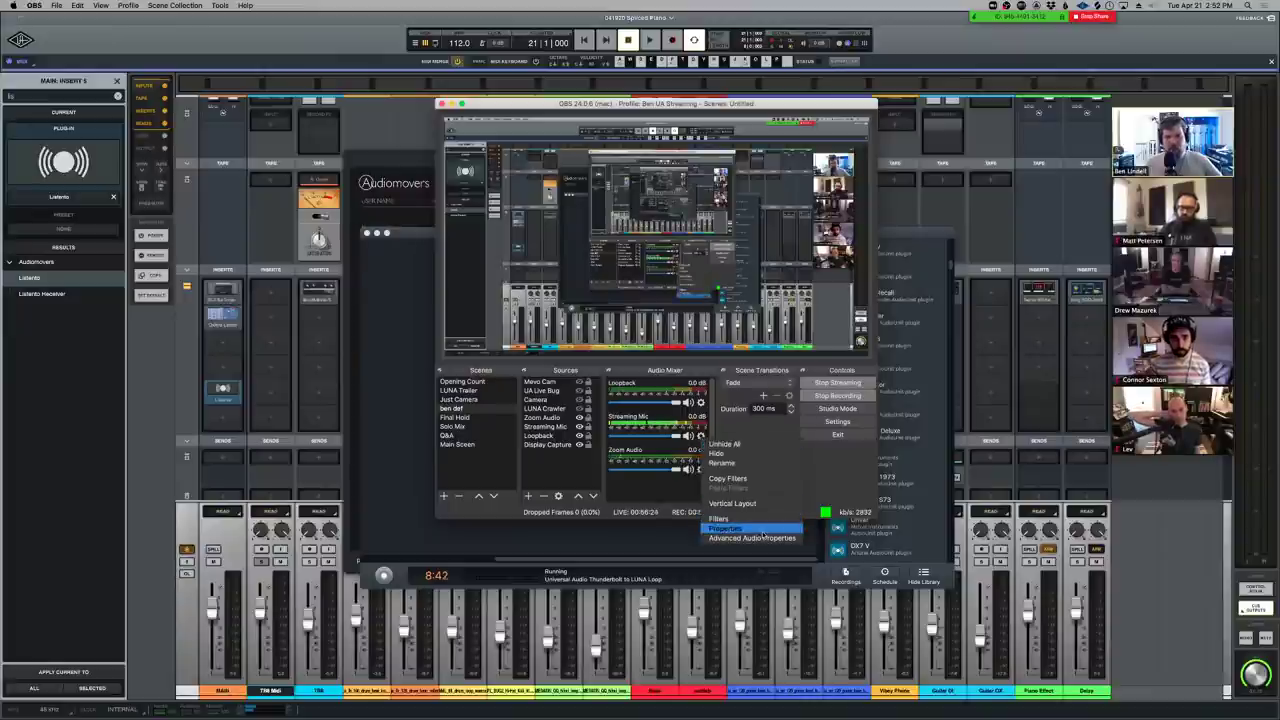
pyautogui.click(765, 529)
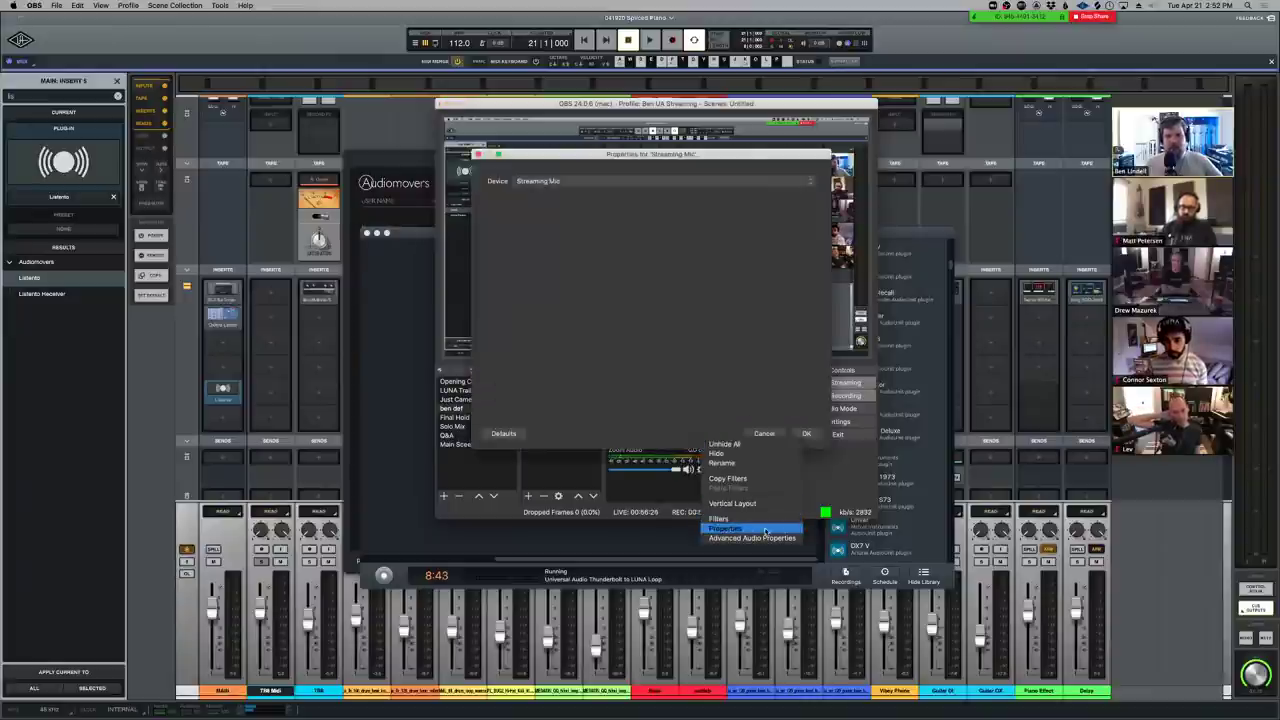
pyautogui.click(766, 432)
# Open the Streaming Mic filters over the OBS window and review the Compressor's sidechain source options, keeping Loopback
pyautogui.click(700, 437)
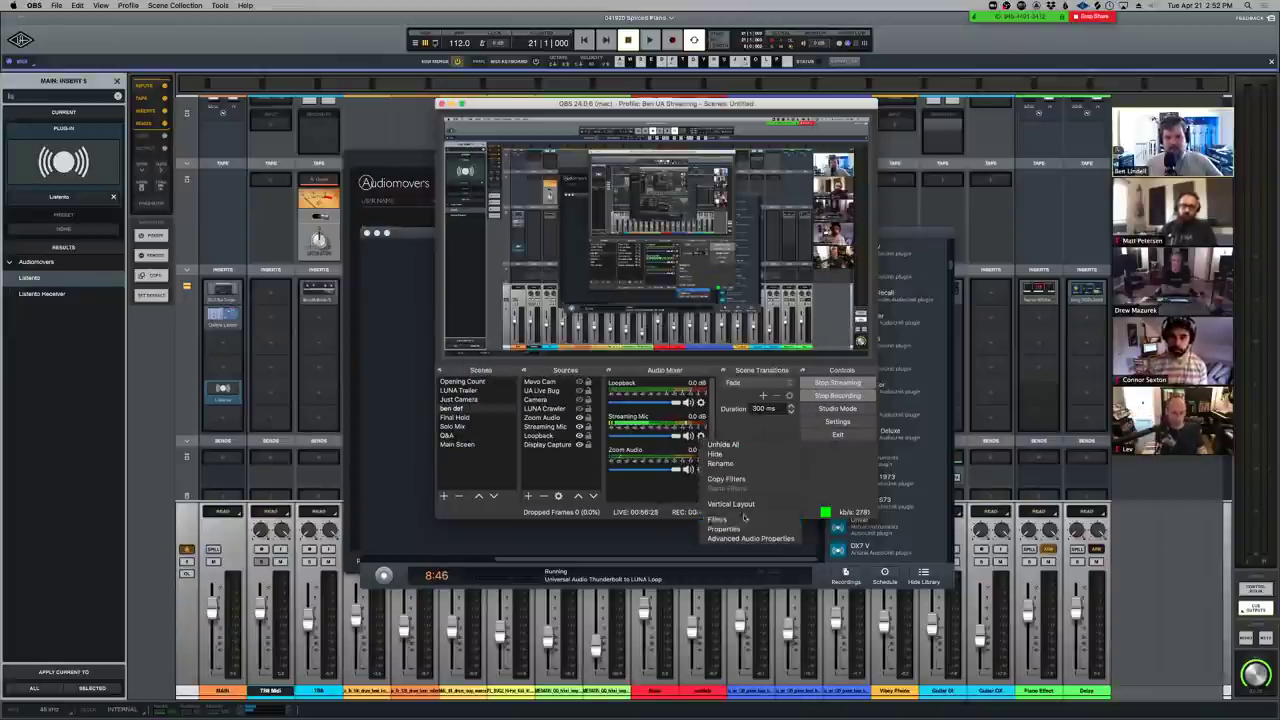
pyautogui.click(740, 517)
pyautogui.moveTo(495, 117); pyautogui.dragTo(806, 138)
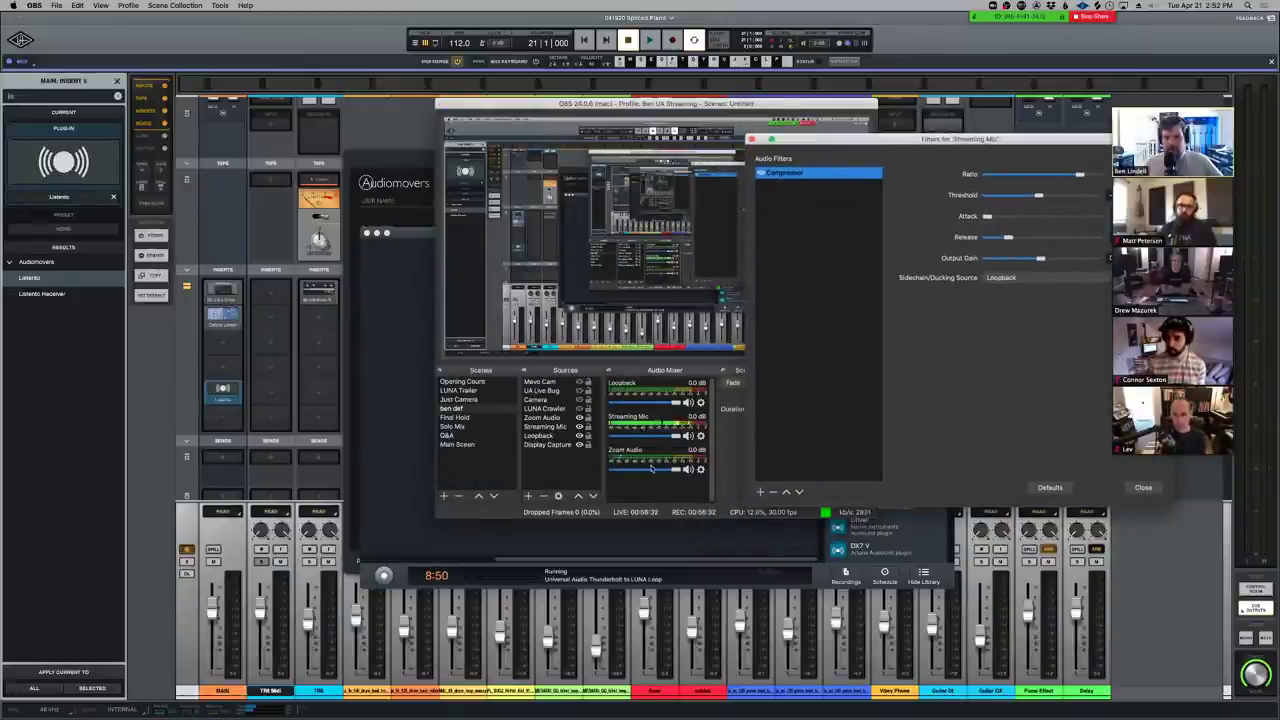
pyautogui.moveTo(883, 148); pyautogui.dragTo(610, 214)
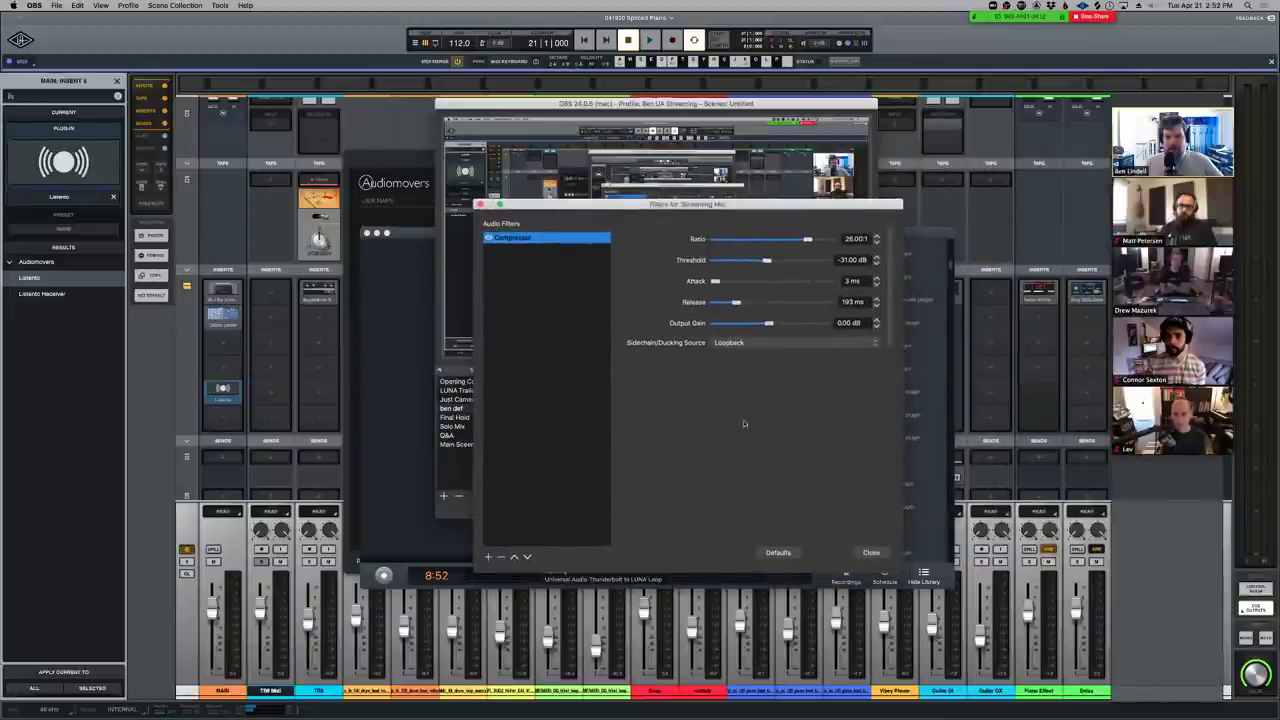
pyautogui.click(754, 343)
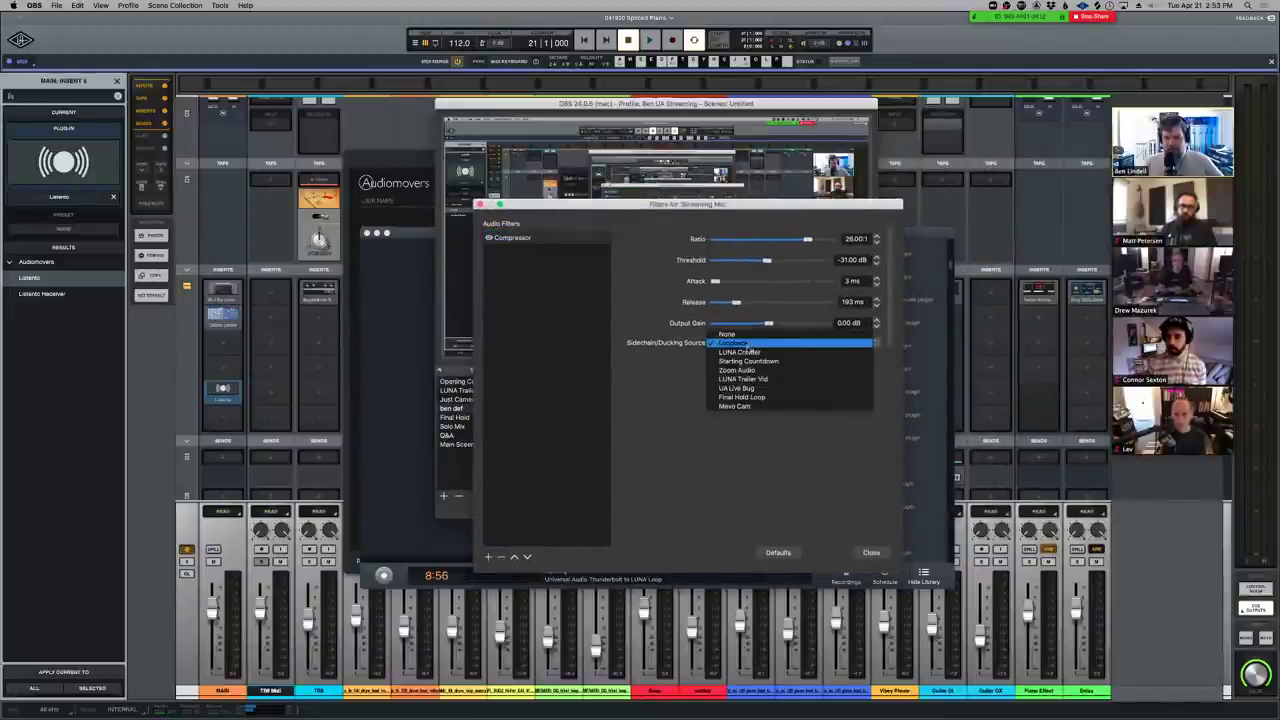
pyautogui.click(753, 344)
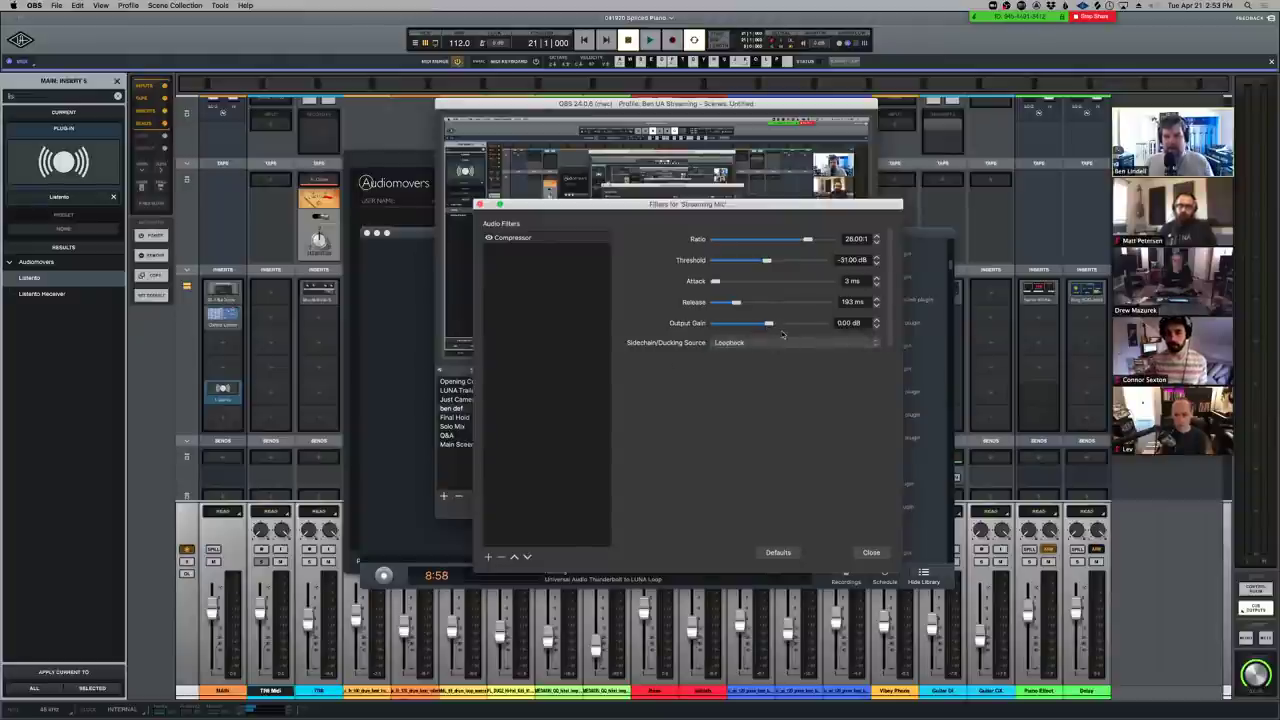
# Switch to LUNA and play the session briefly to demonstrate the ducking, returning to the Streaming Mic filters in OBS
pyautogui.click(918, 42)
pyautogui.press('space')
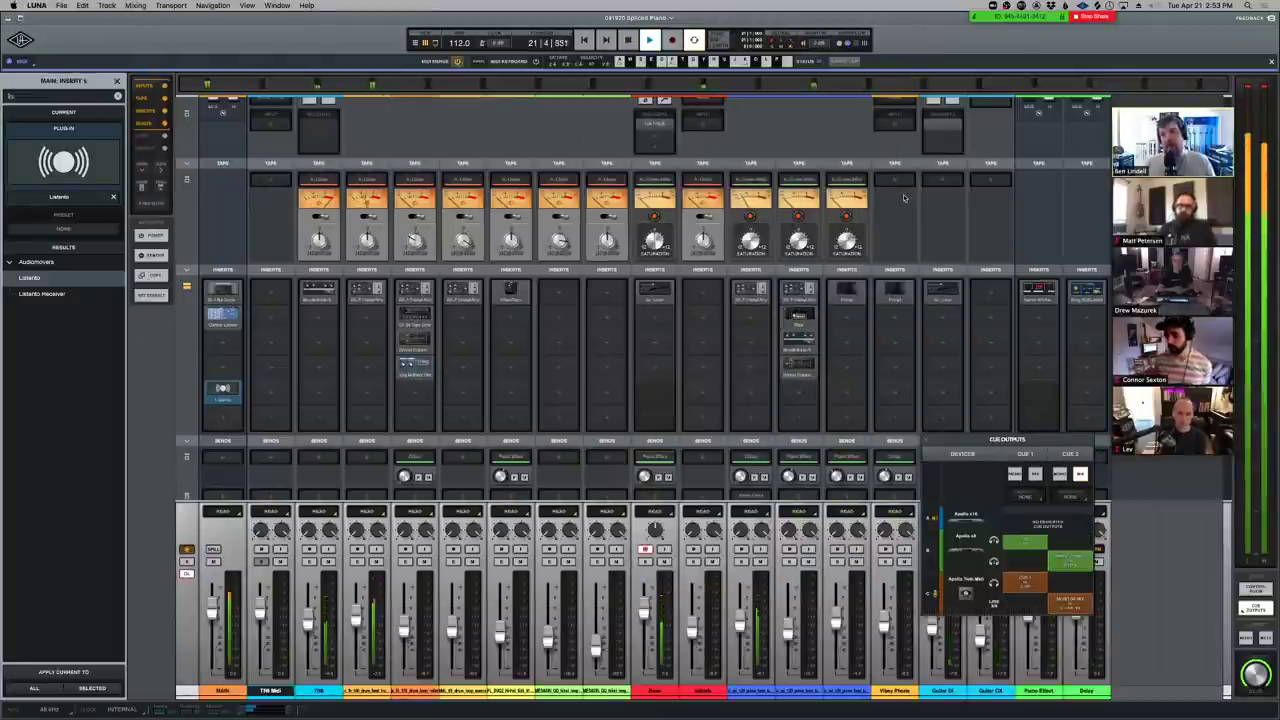
pyautogui.press('space')
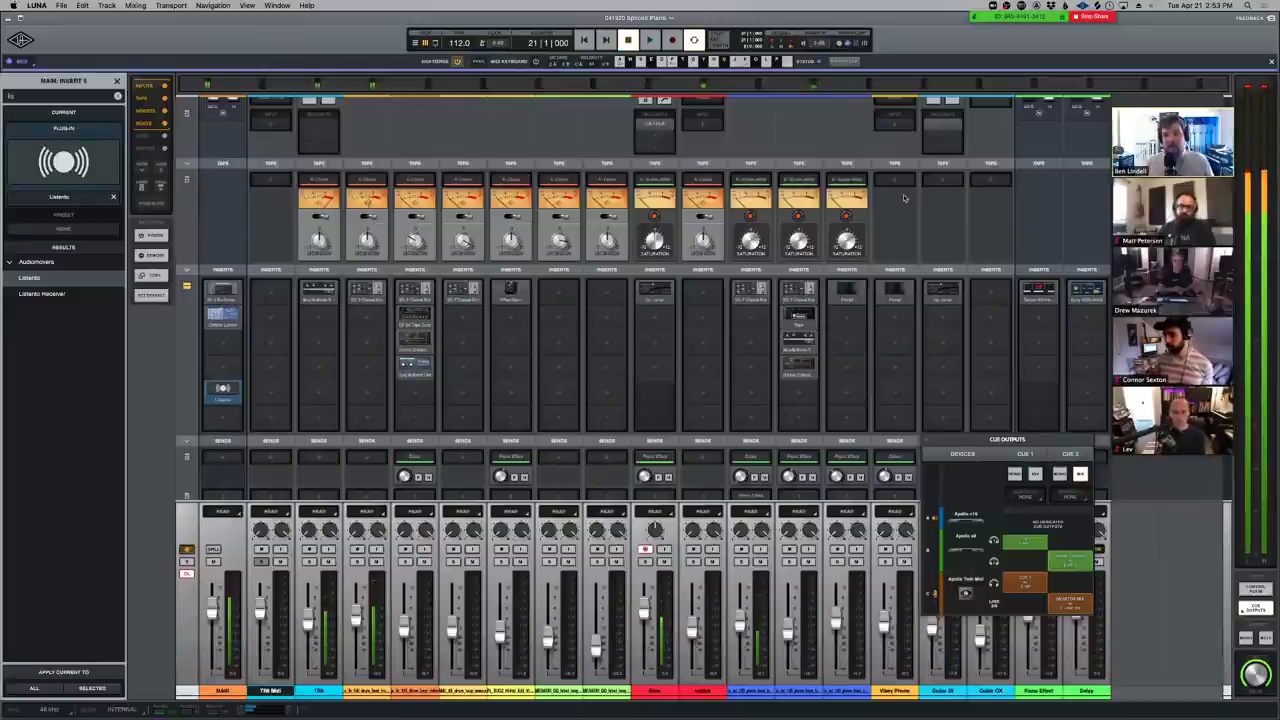
pyautogui.press('super+Tab')
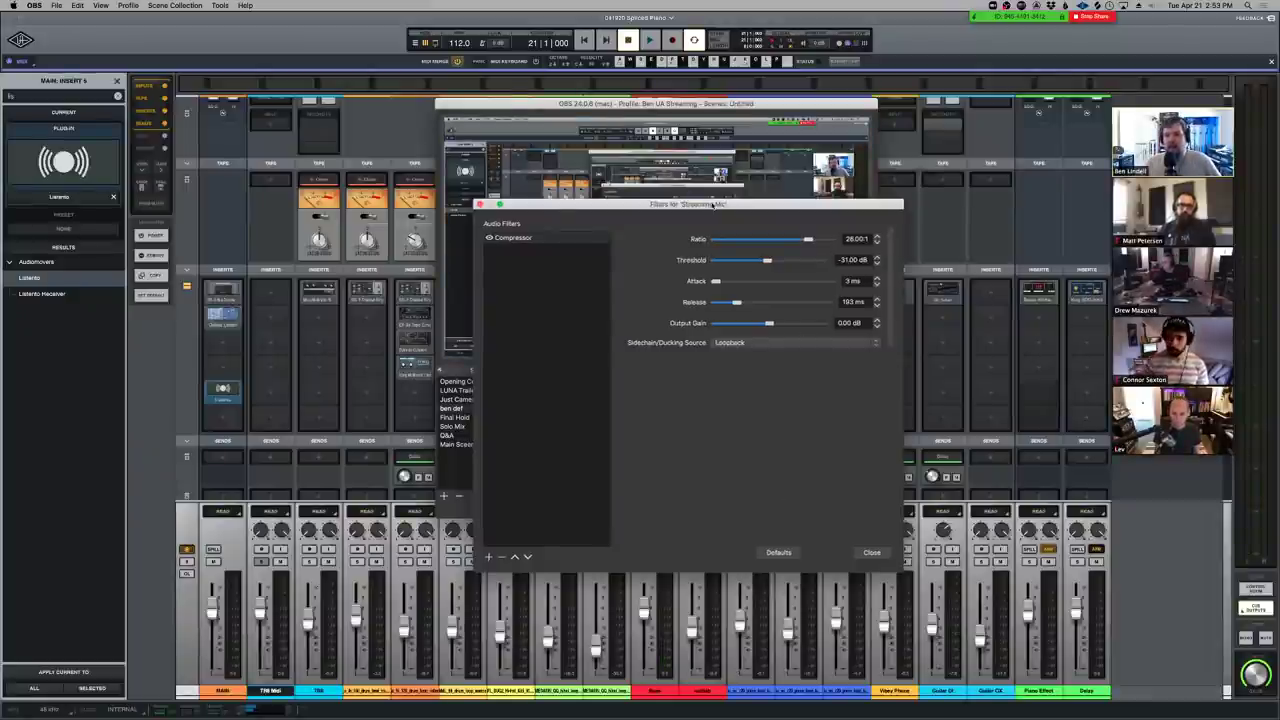
pyautogui.moveTo(712, 204); pyautogui.dragTo(737, 202)
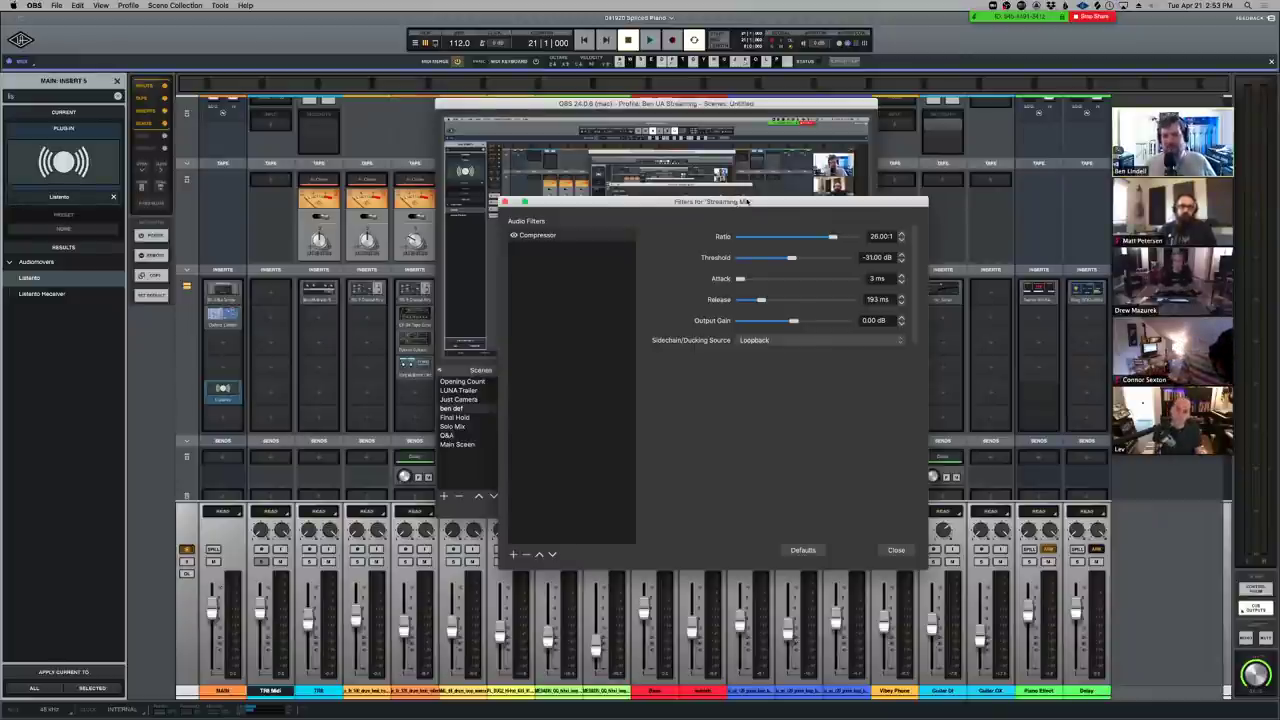
# Close the Streaming Mic filters in OBS and stop the Zoom screen share
pyautogui.moveTo(754, 201); pyautogui.dragTo(885, 173)
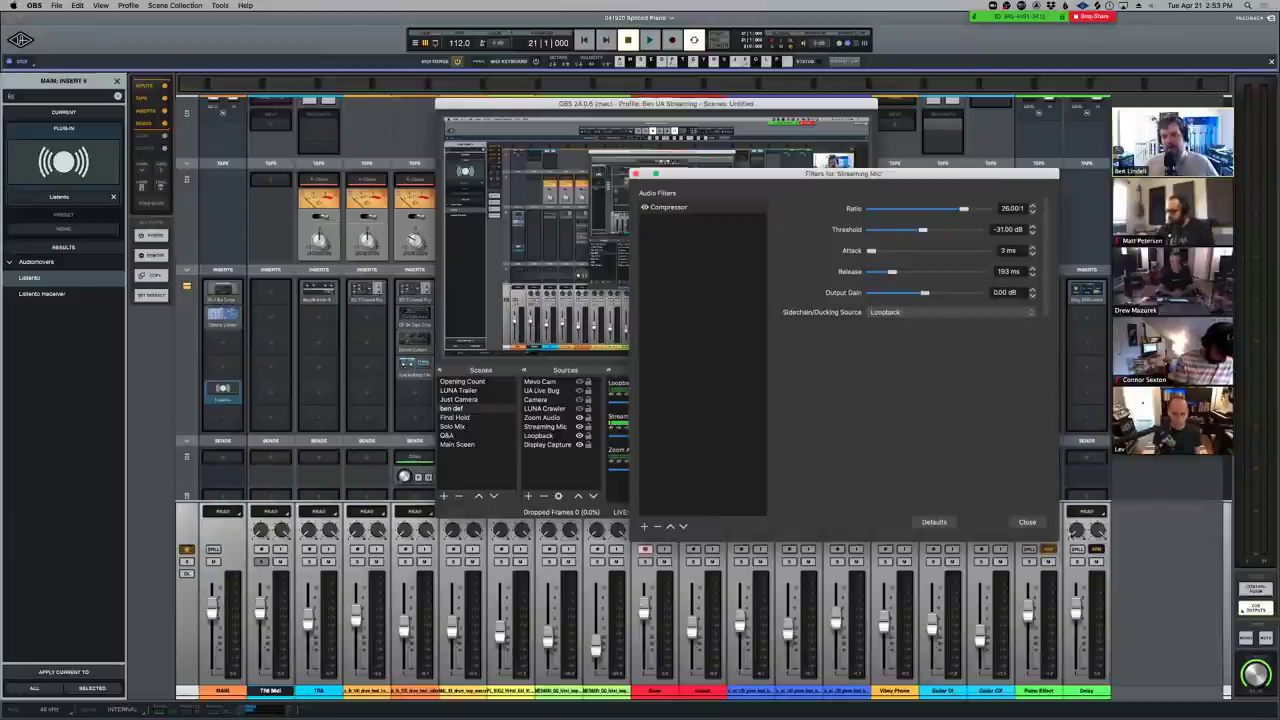
pyautogui.click(1028, 522)
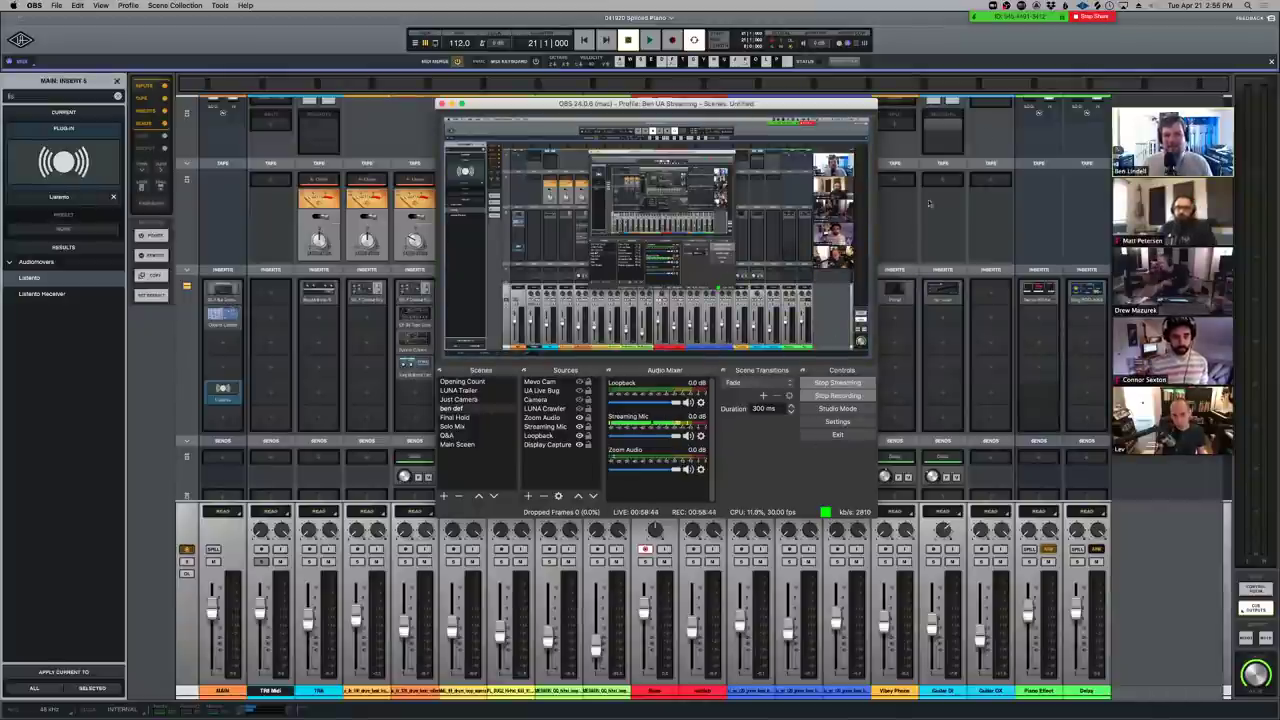
pyautogui.click(1093, 18)
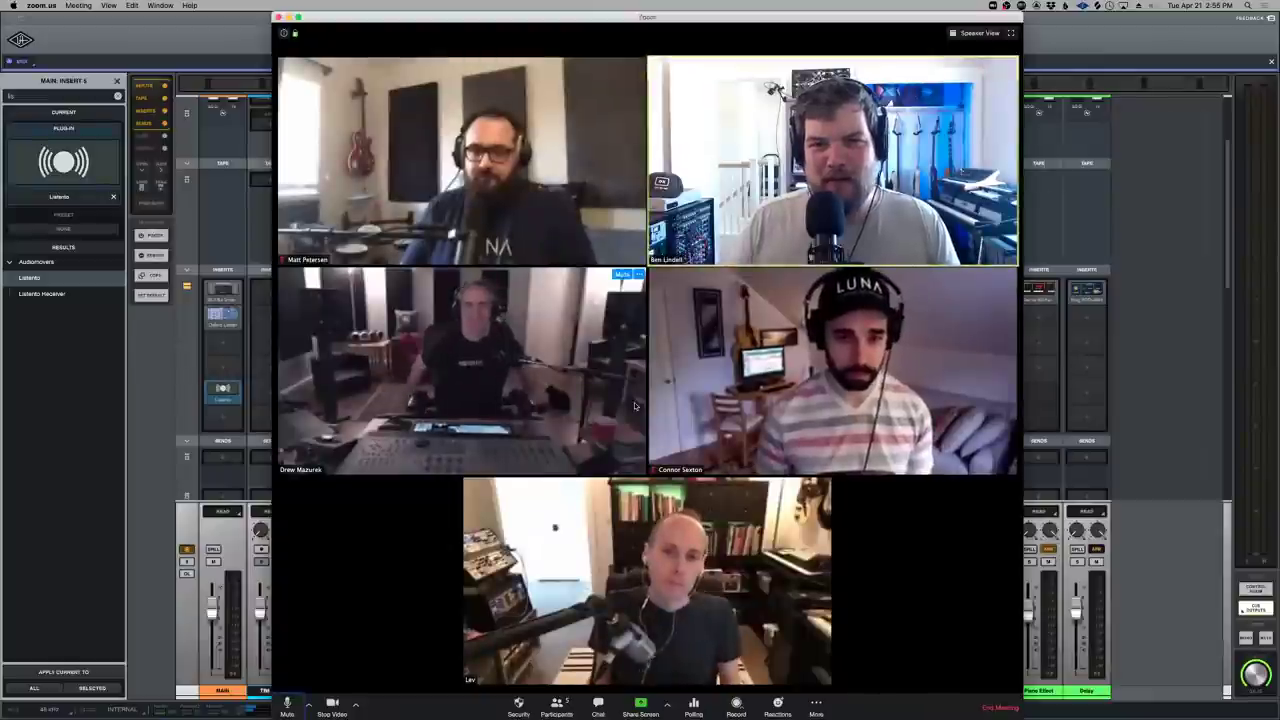
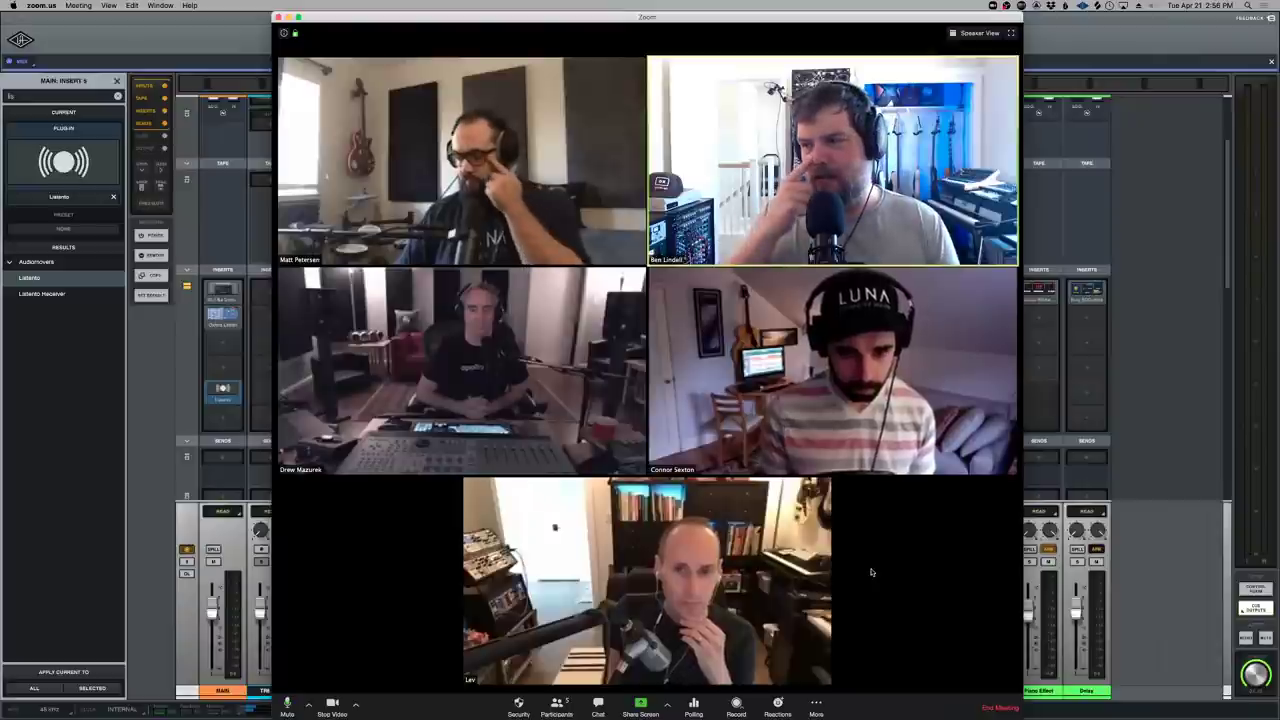
# Share Desktop 1 in the Zoom meeting again
pyautogui.press('super+Tab')
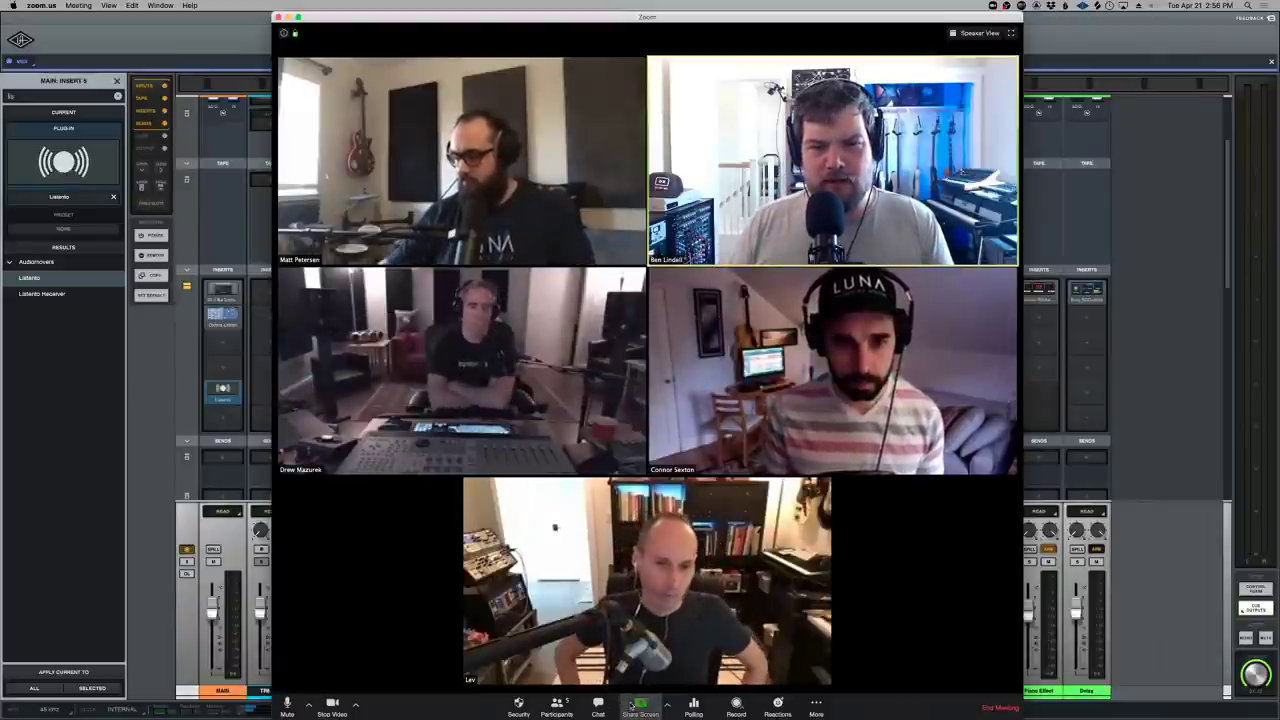
pyautogui.press('super+shift+s')
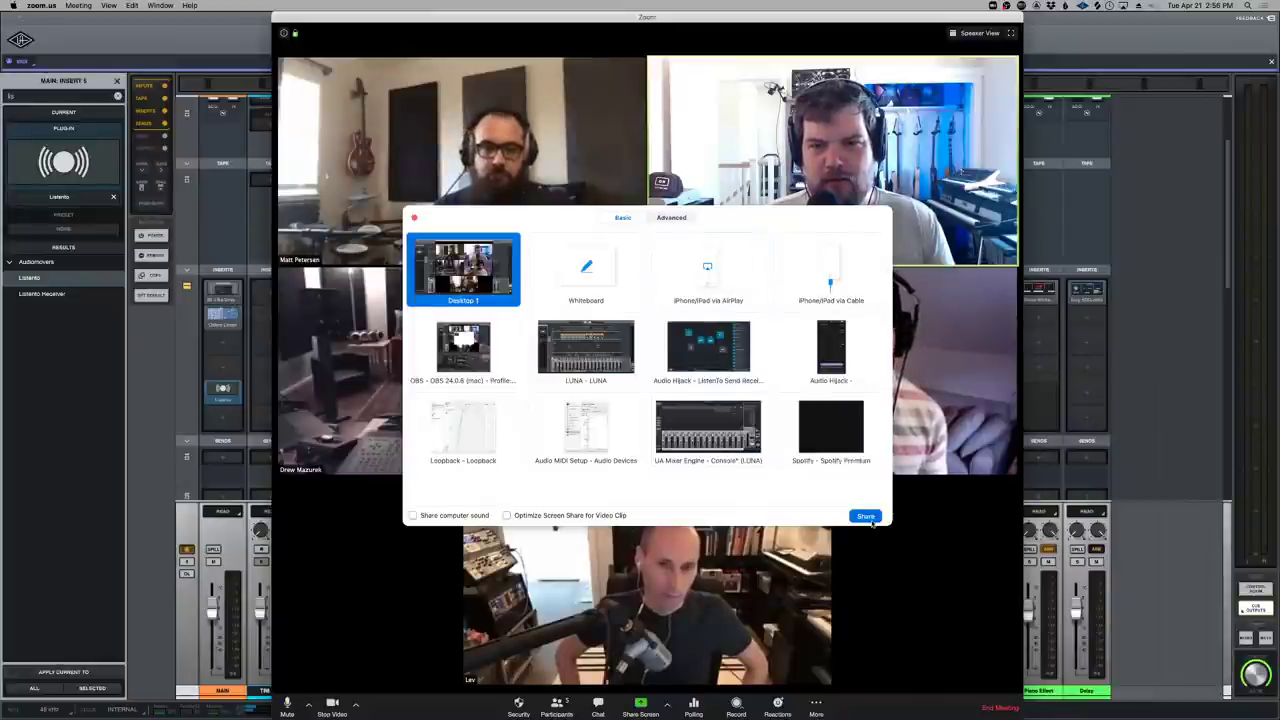
pyautogui.click(866, 516)
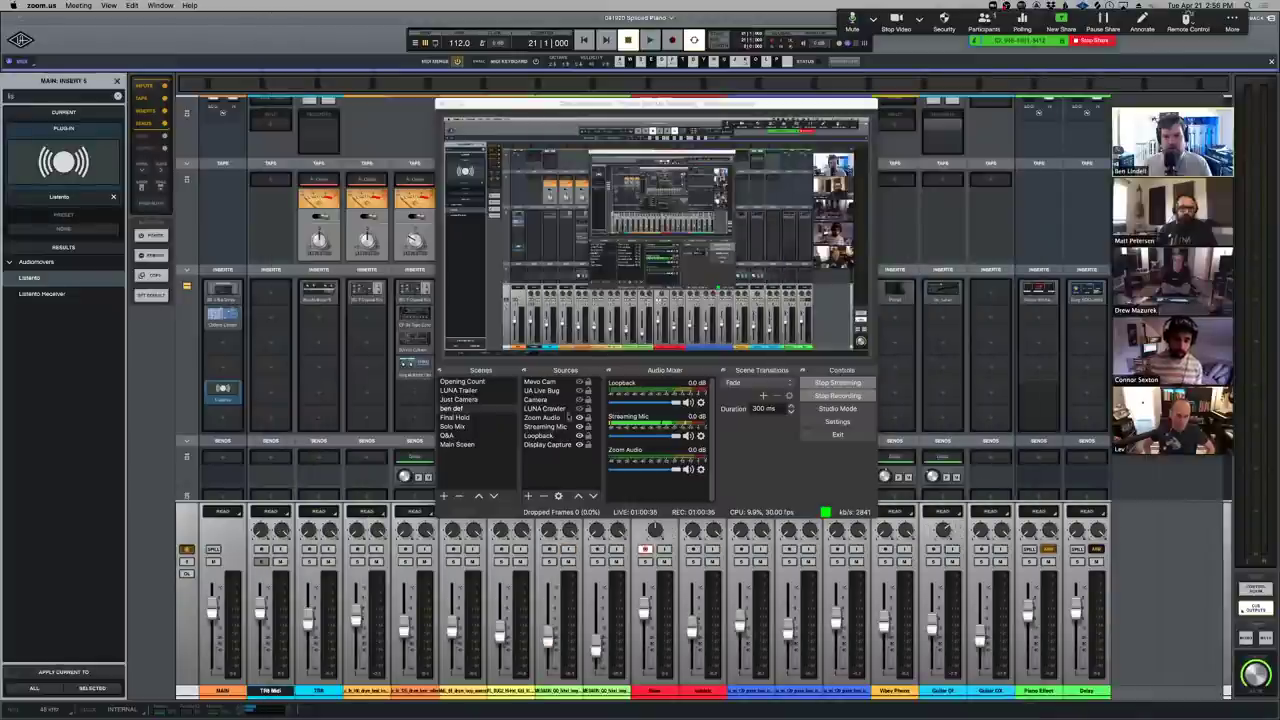
# Switch to Audio MIDI Setup and review the hardware devices' format settings, from CONVERT-AD+ through D-BOX+, JS-AUDIO and Maschine MK3 to HD Pro Webcam C920
pyautogui.press('super+Tab')
pyautogui.moveTo(650, 176); pyautogui.dragTo(525, 146)
pyautogui.click(428, 188)
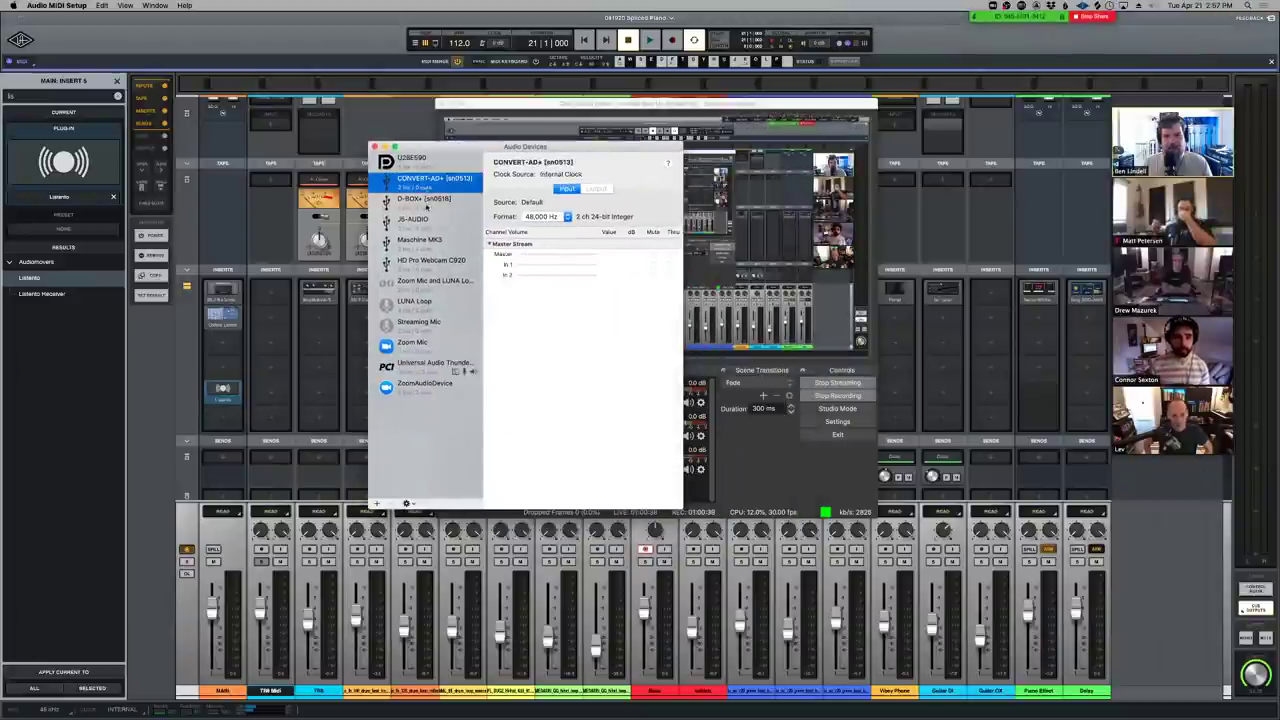
pyautogui.click(478, 204)
pyautogui.click(414, 220)
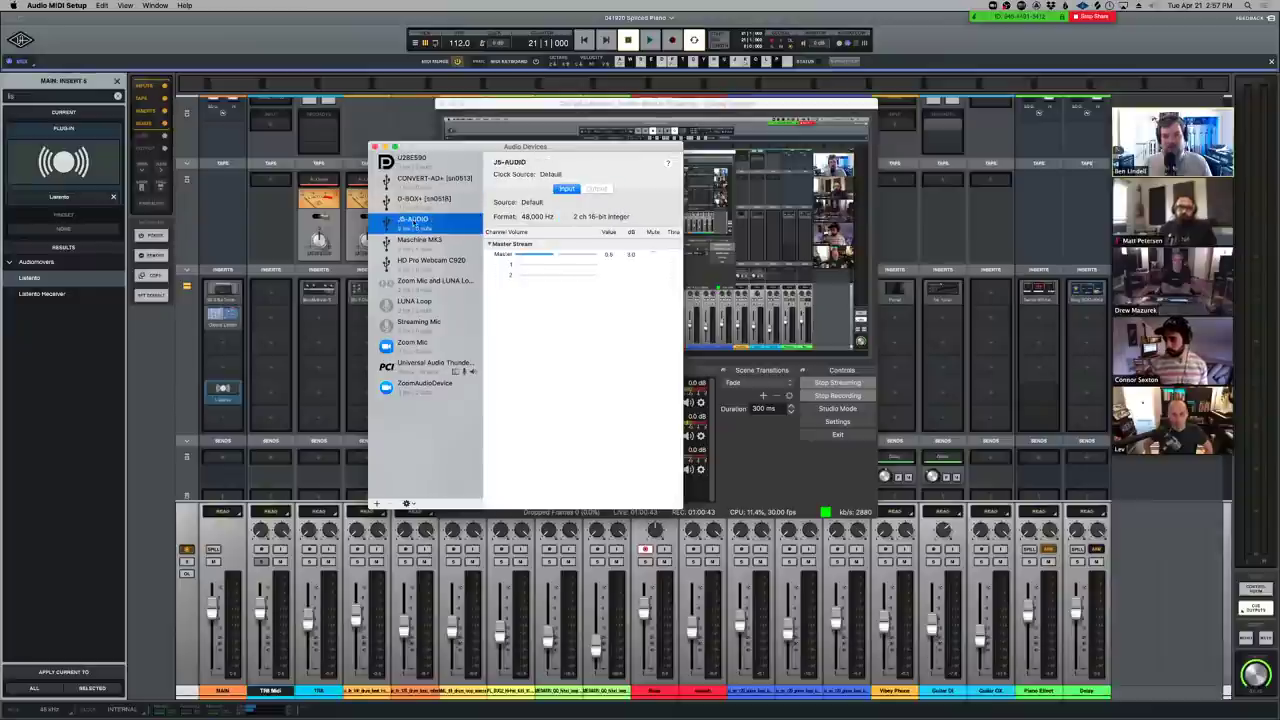
pyautogui.click(430, 241)
pyautogui.click(443, 266)
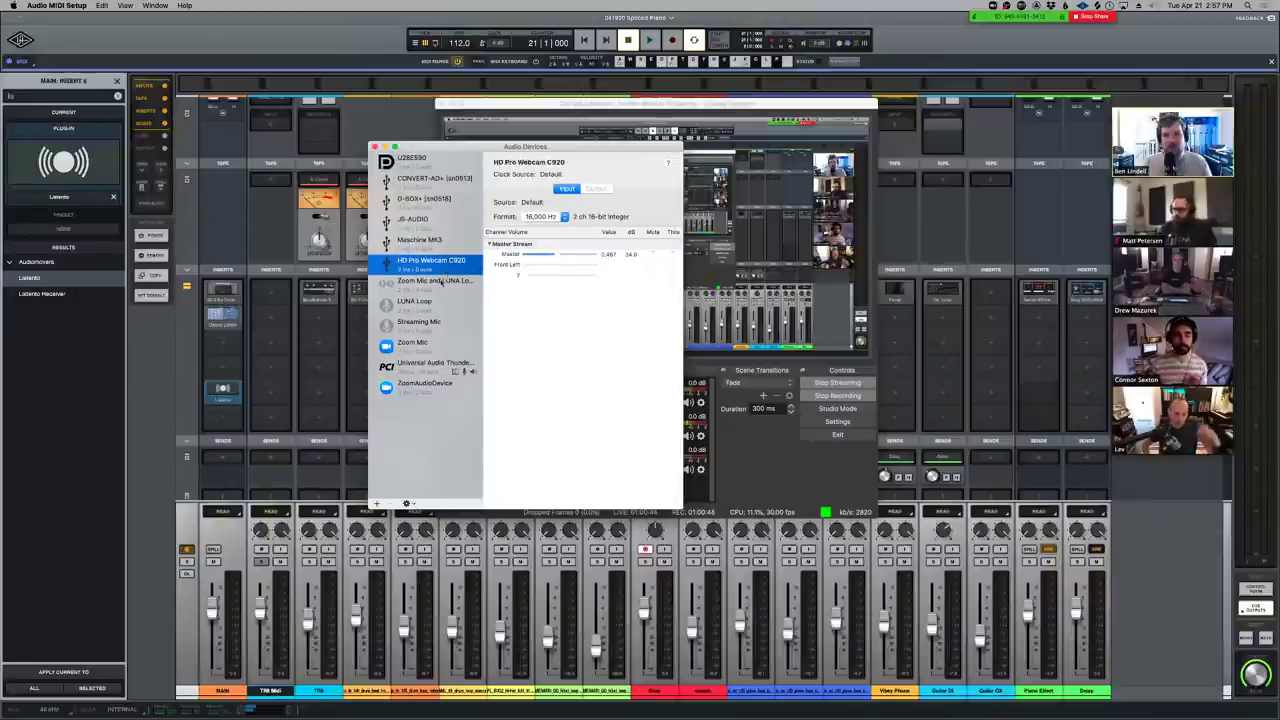
# Review the sample rate settings of the virtual Zoom and LUNA devices, Streaming Mic, Universal Audio Thunderbolt and ZoomAudioDevice, ending on Zoom Mic
pyautogui.click(441, 287)
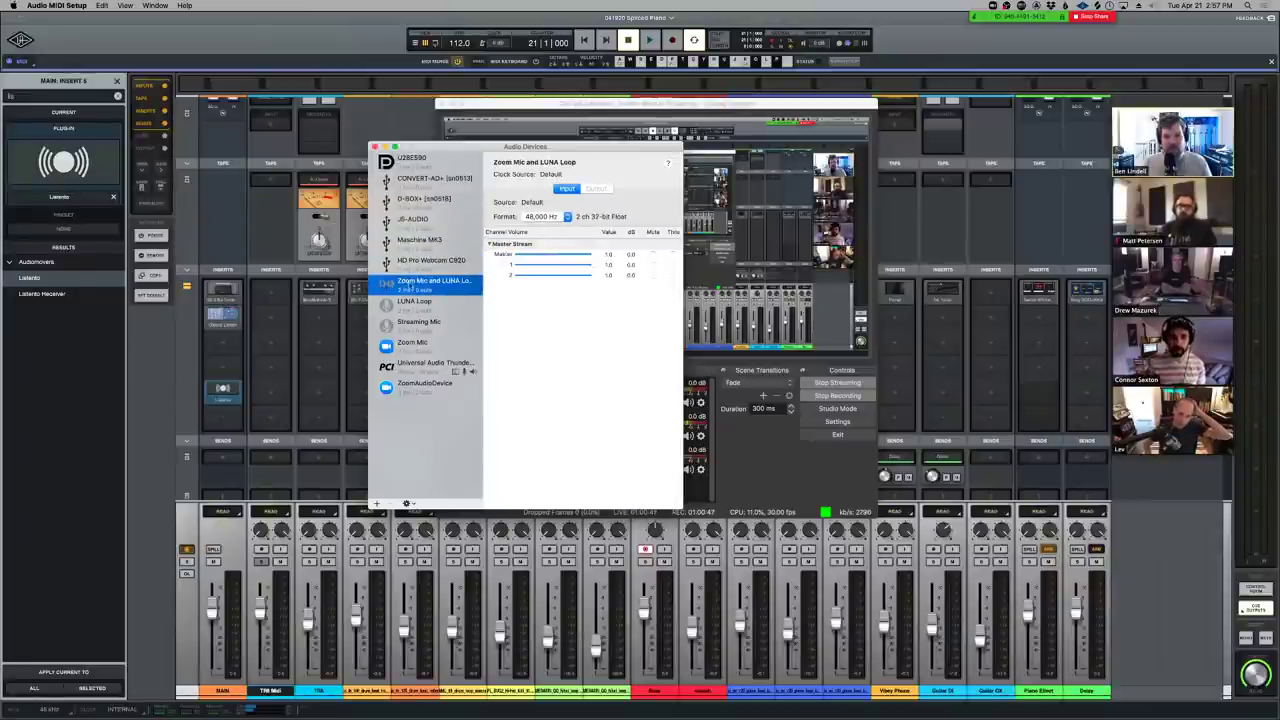
pyautogui.click(418, 302)
pyautogui.click(424, 323)
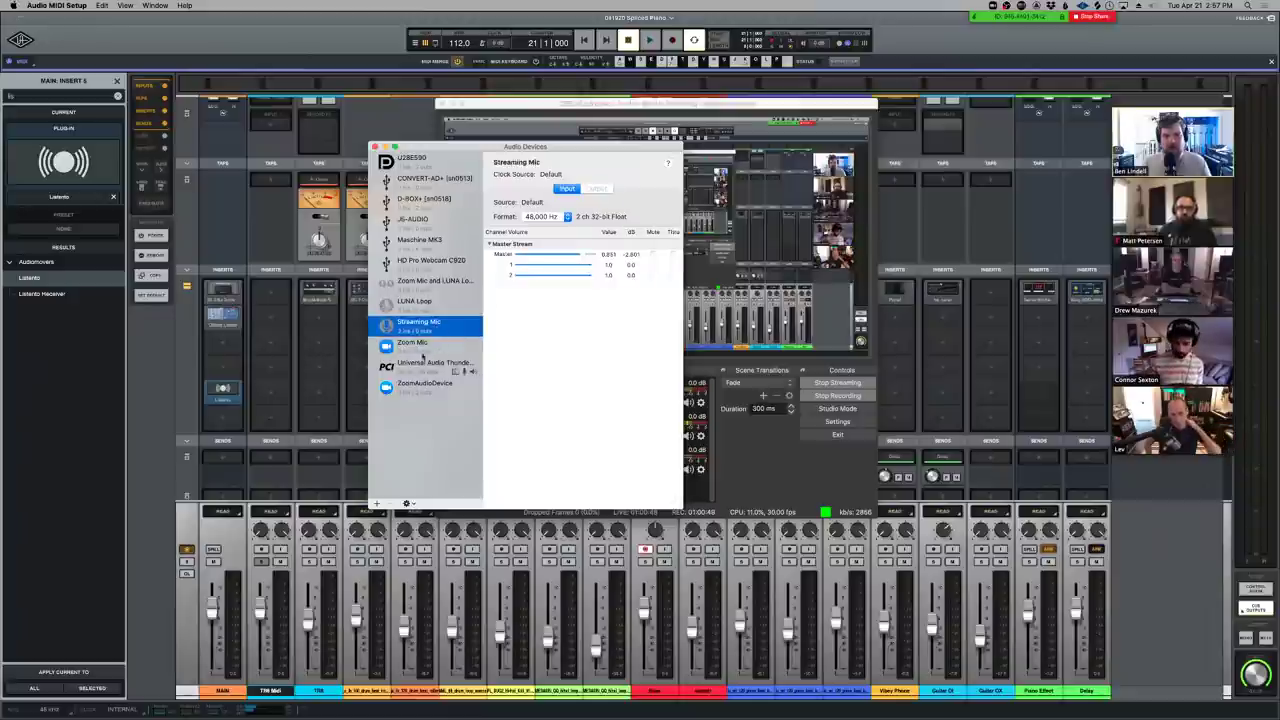
pyautogui.click(418, 350)
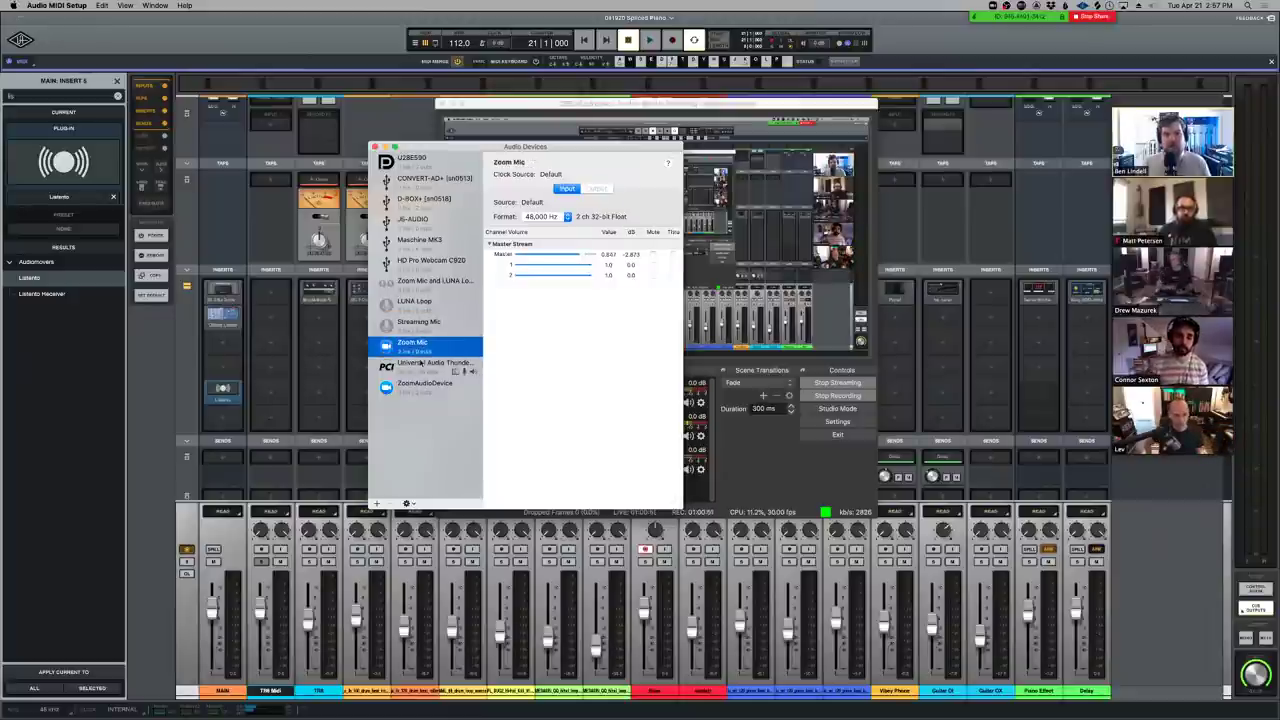
pyautogui.click(421, 363)
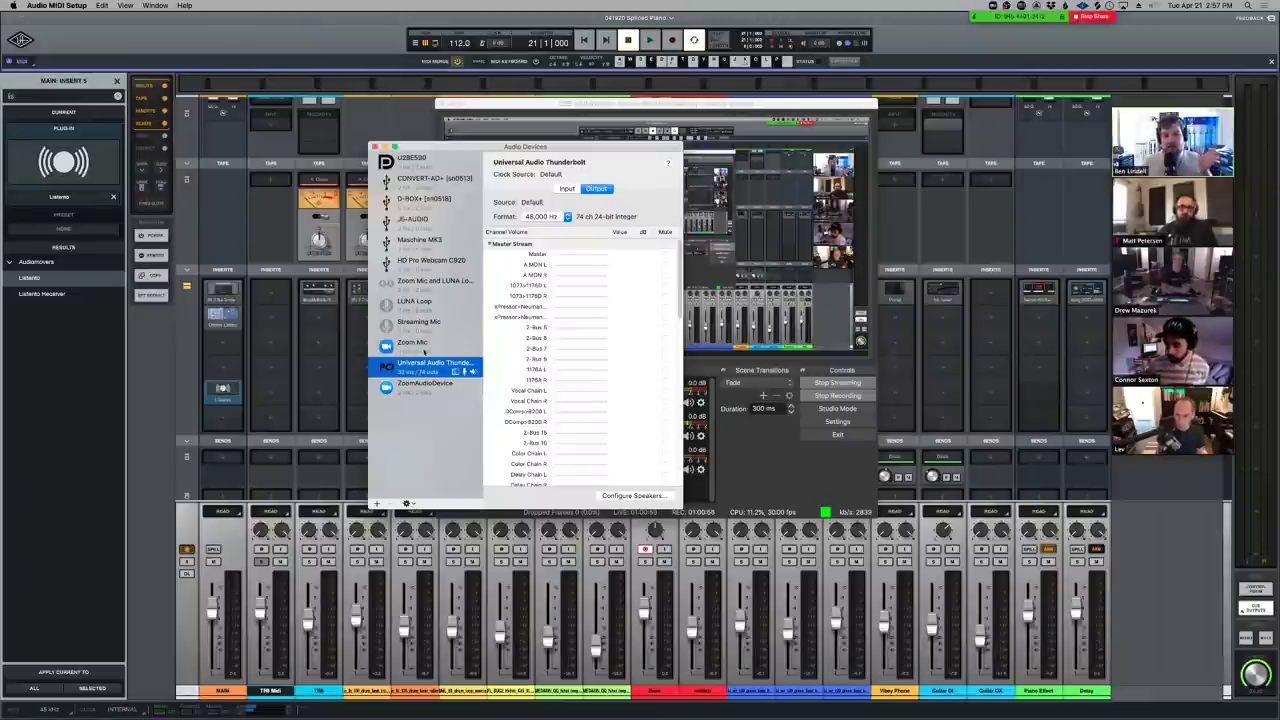
pyautogui.click(427, 385)
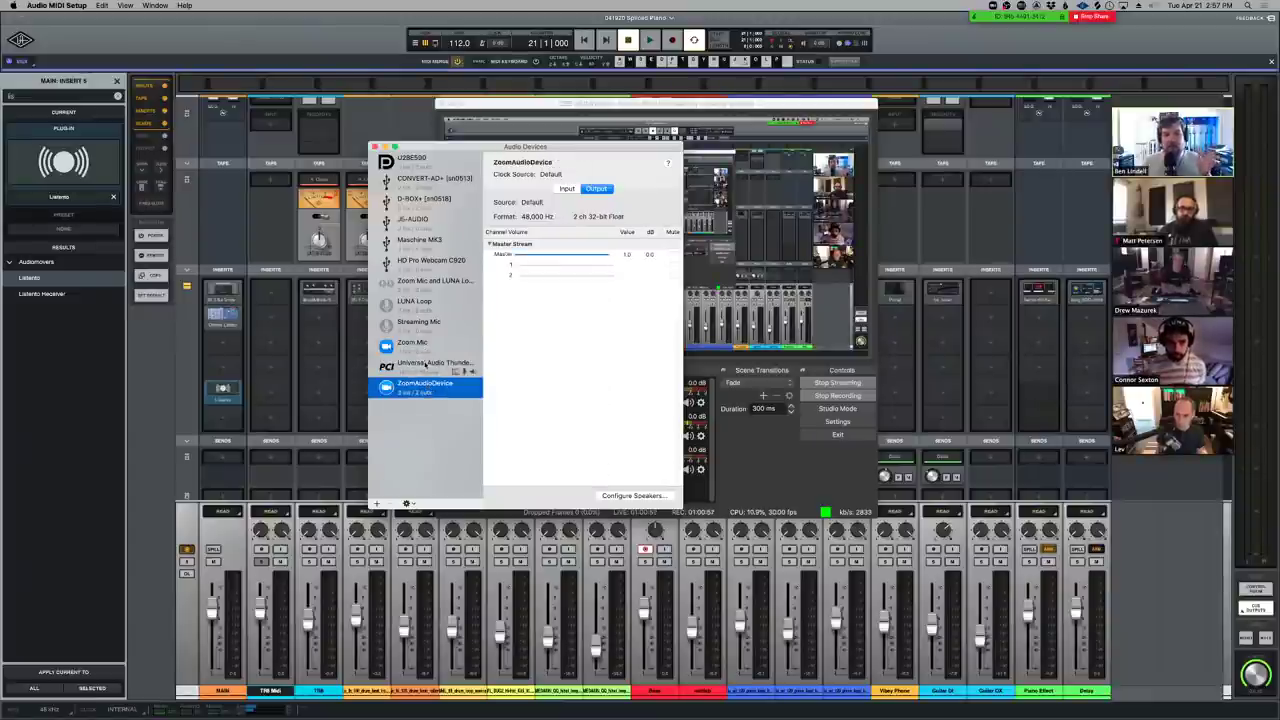
pyautogui.click(425, 364)
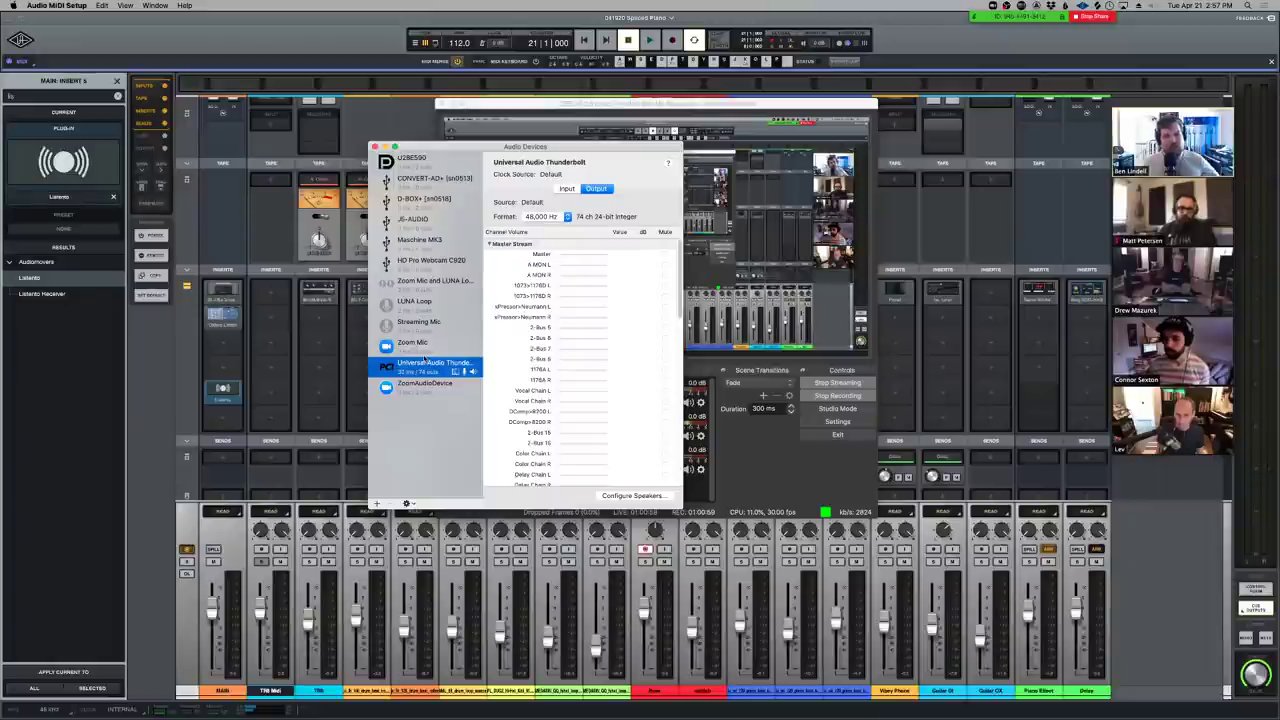
pyautogui.click(417, 345)
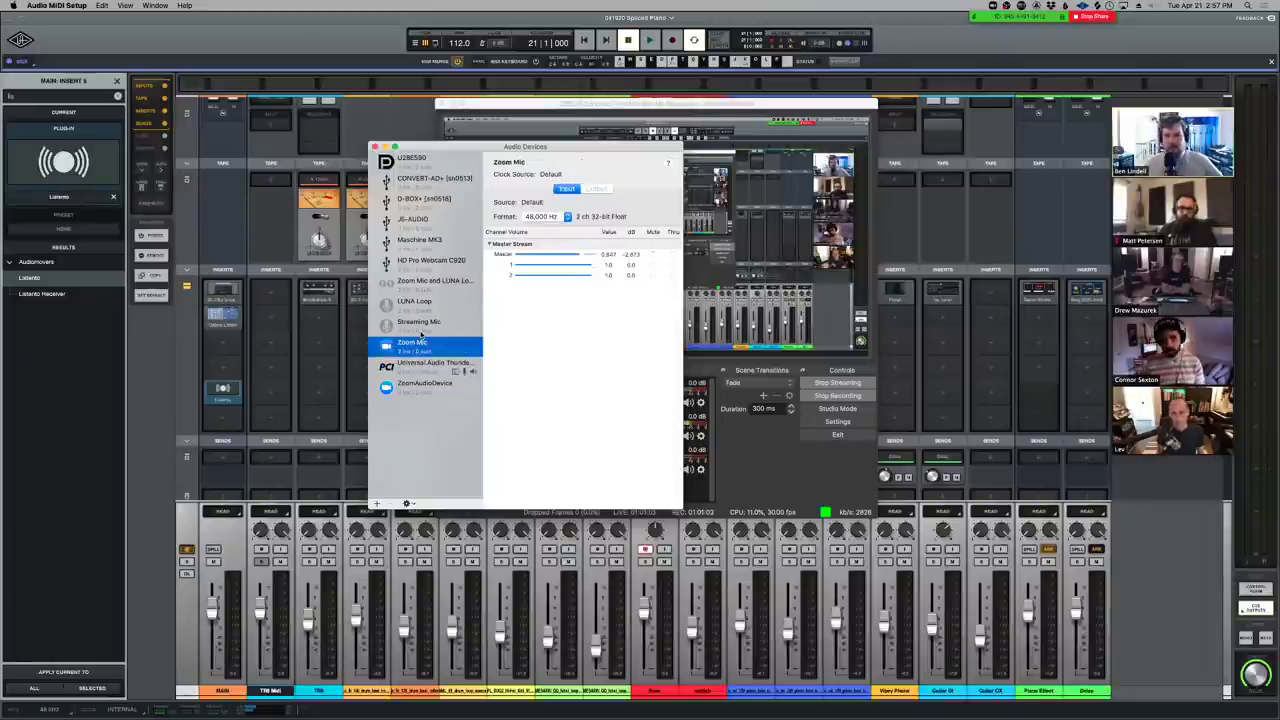
# Open Loopback and arrange its window beside the Audio Devices window so both are visible
pyautogui.moveTo(640, 700)
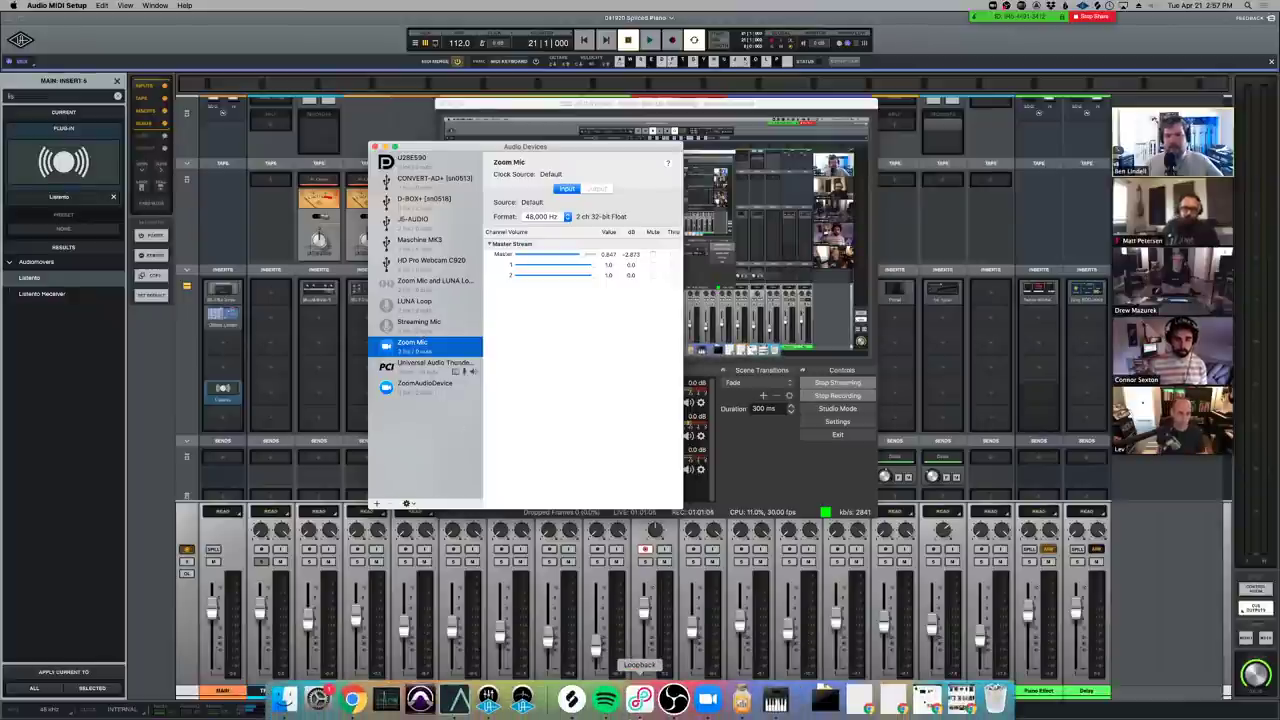
pyautogui.click(640, 698)
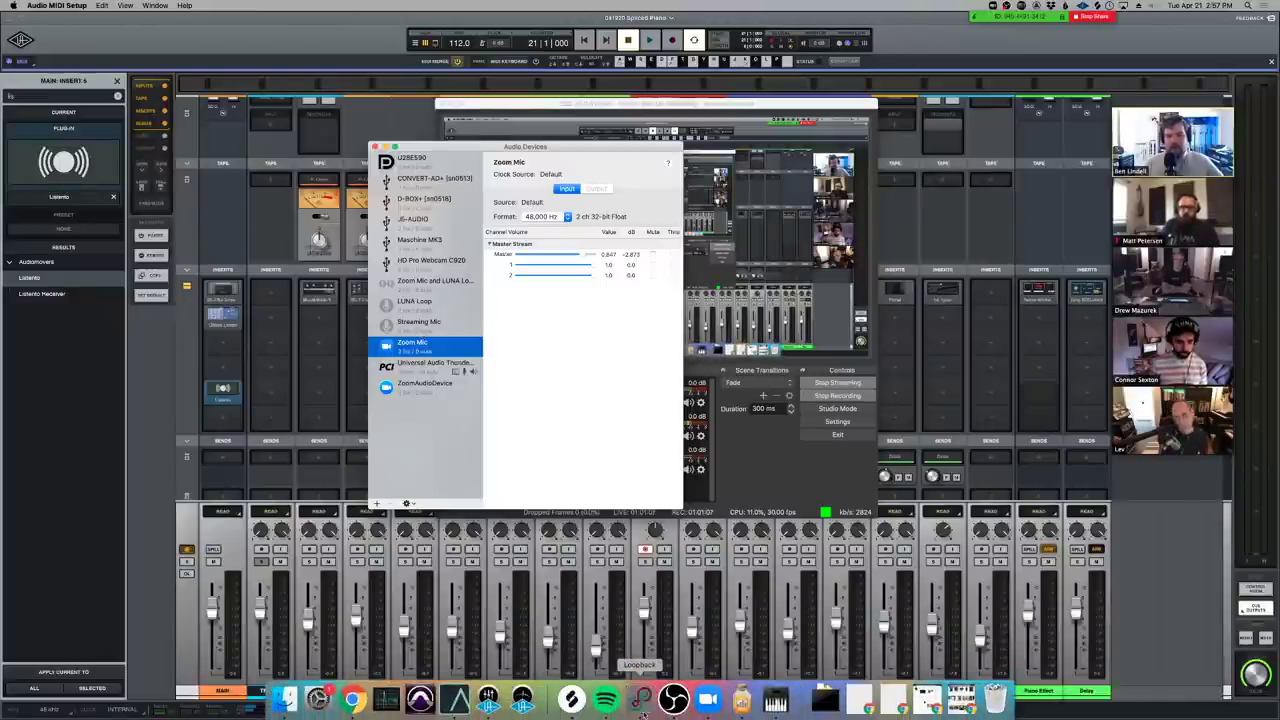
pyautogui.moveTo(700, 92); pyautogui.dragTo(904, 78)
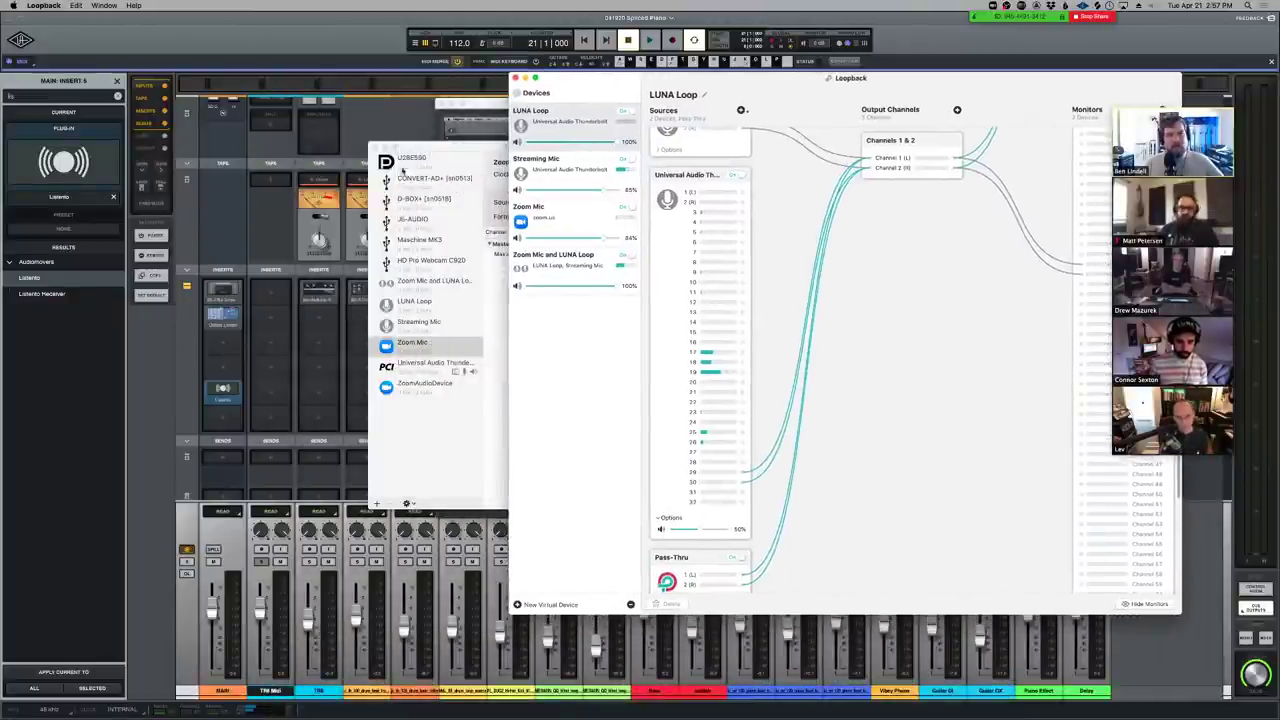
pyautogui.moveTo(452, 152); pyautogui.dragTo(197, 195)
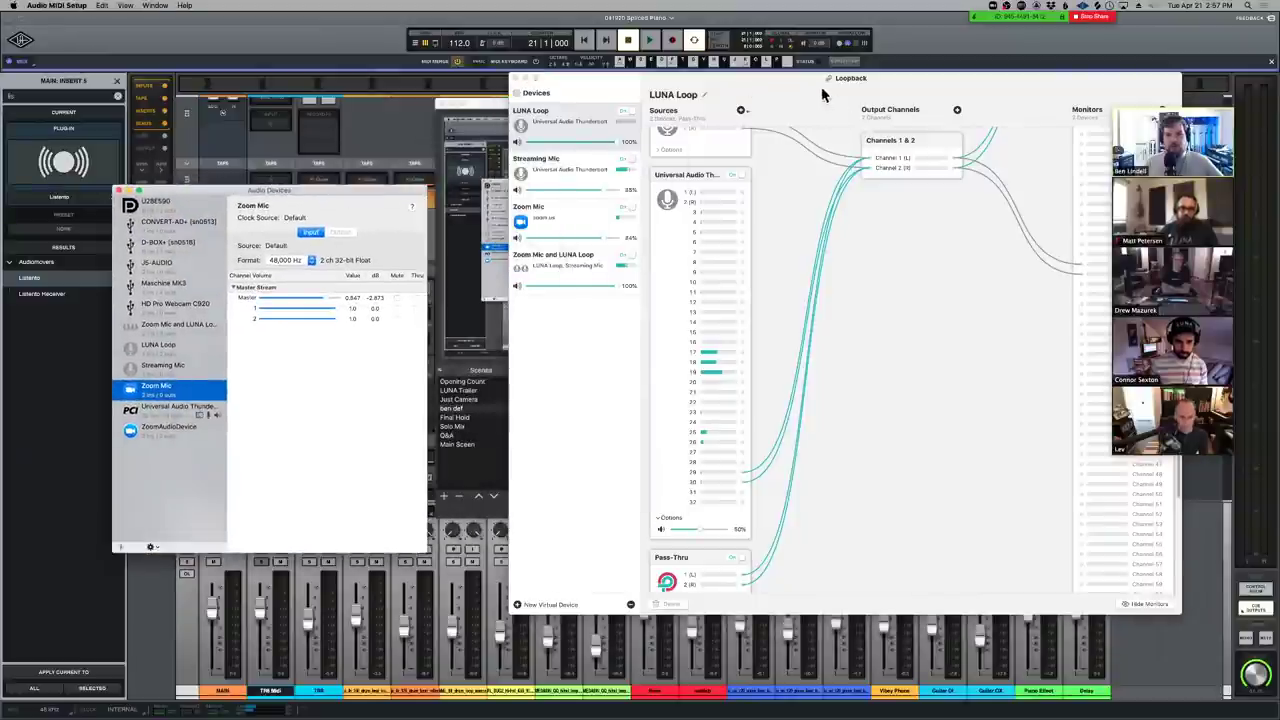
pyautogui.moveTo(818, 90); pyautogui.dragTo(778, 92)
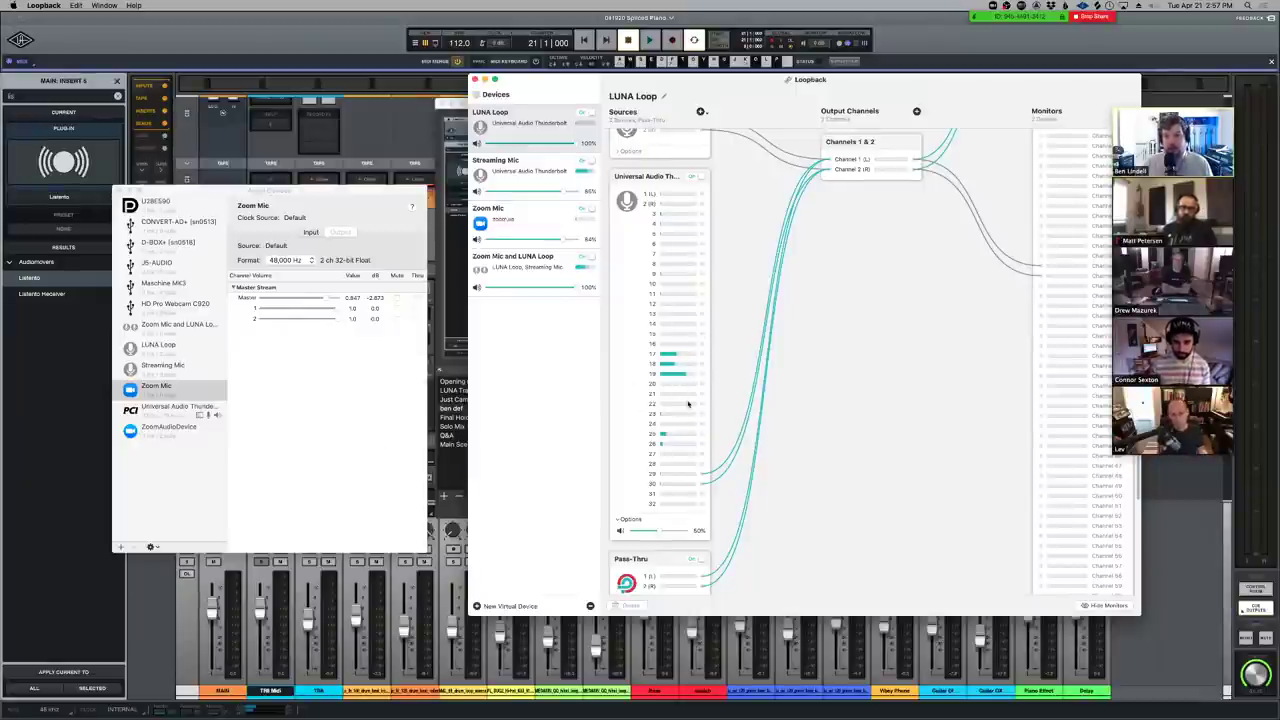
# Show the Streaming Mic routing in Loopback and move the Zoom participant videos off its Monitors column
pyautogui.press('Down')
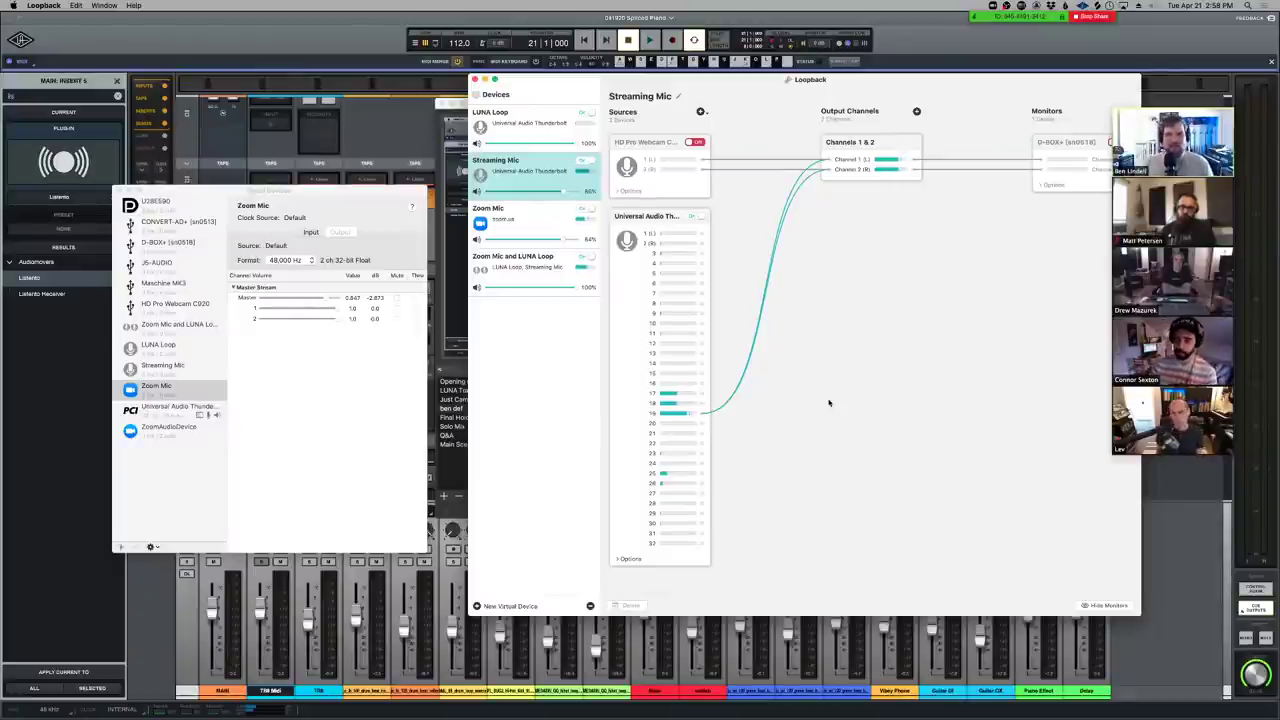
pyautogui.moveTo(1234, 191)
pyautogui.moveTo(1186, 102); pyautogui.dragTo(848, 204)
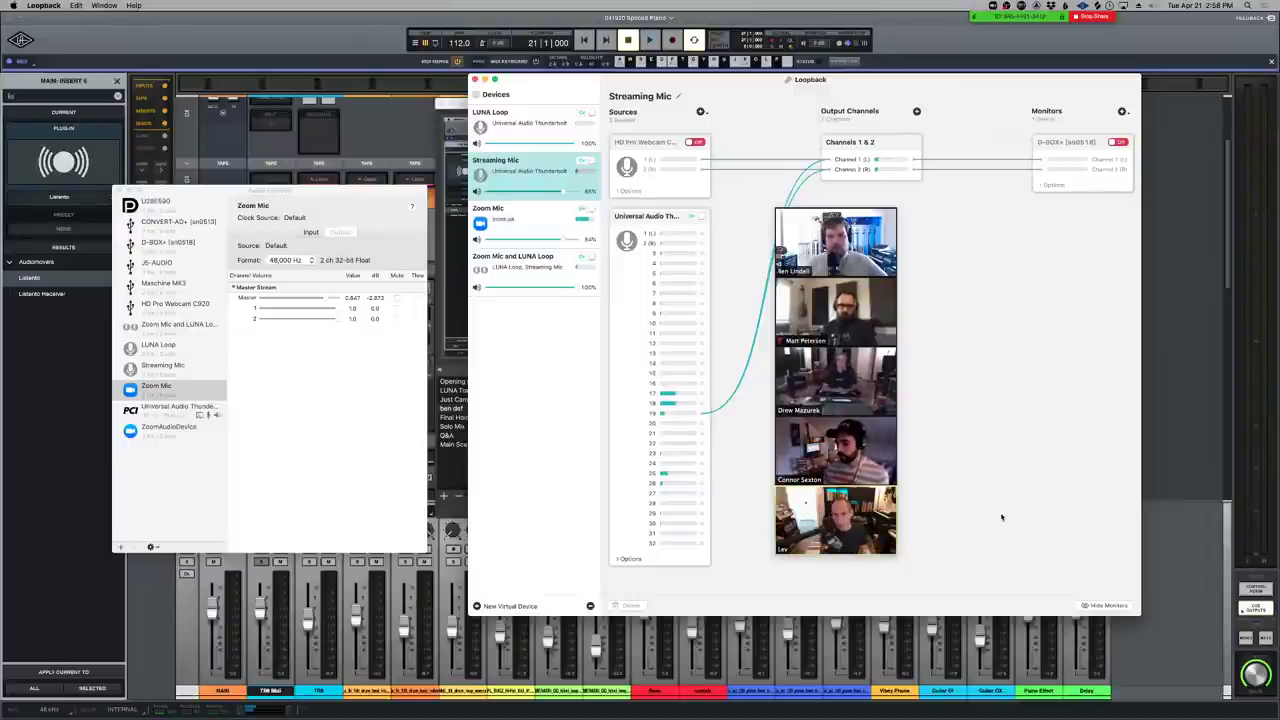
pyautogui.moveTo(786, 715)
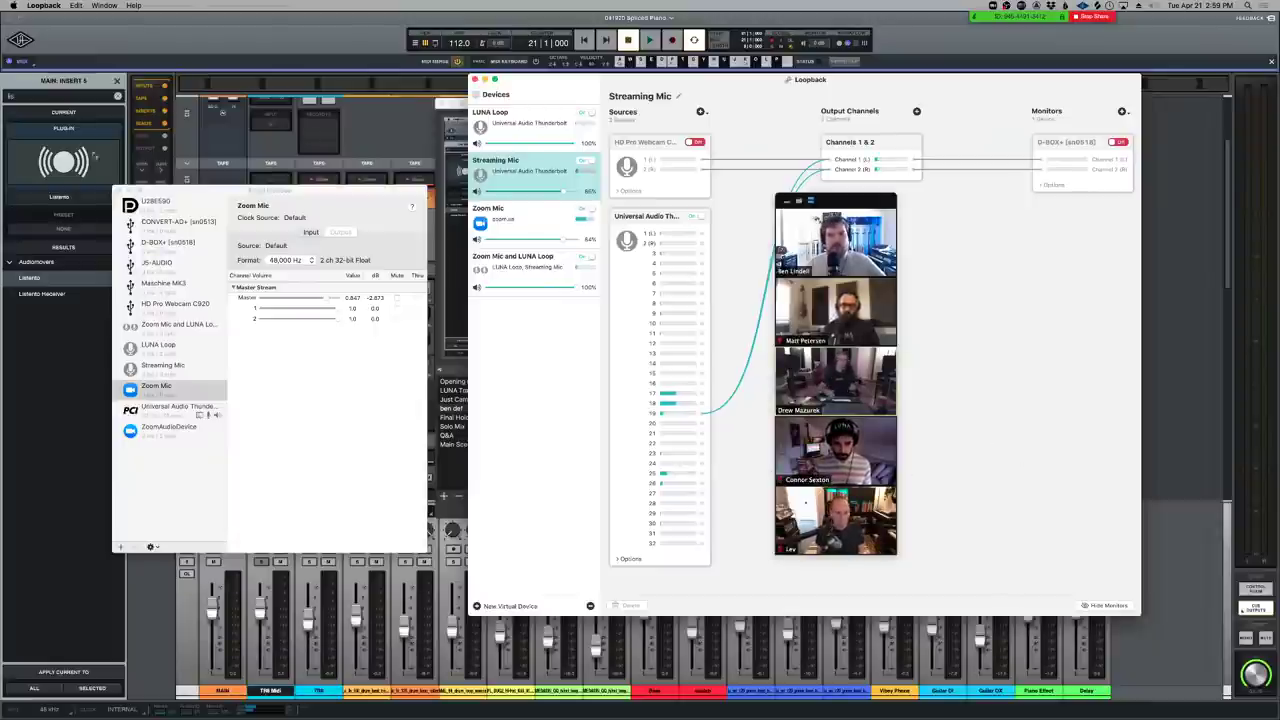
# Open the computer's restart confirmation to show its option for reopening windows, and cancel the restart
pyautogui.click(13, 5)
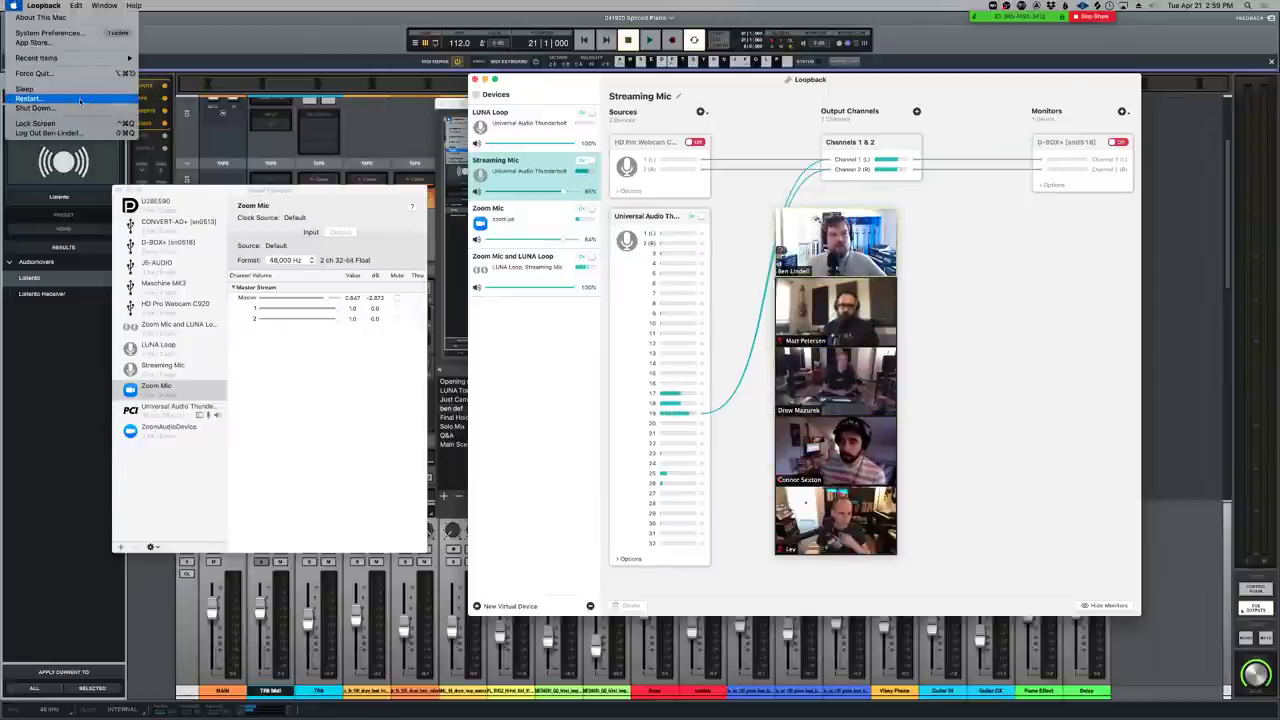
pyautogui.click(80, 99)
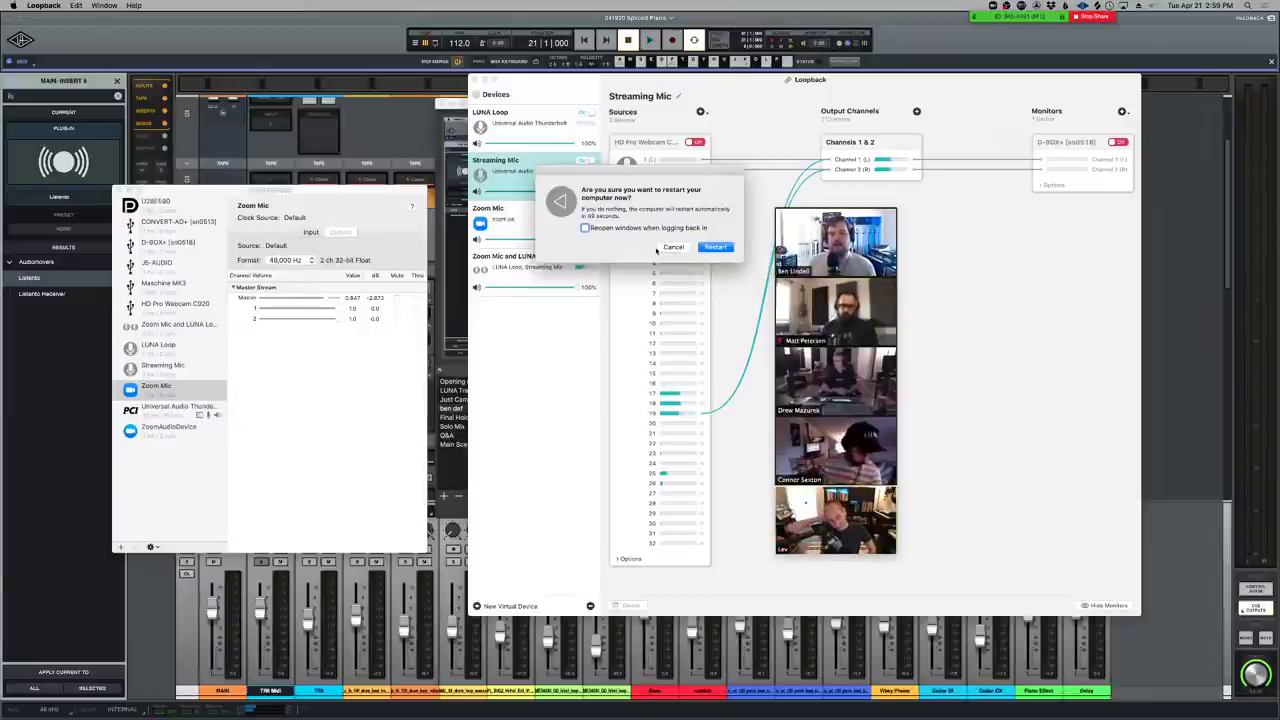
pyautogui.click(673, 249)
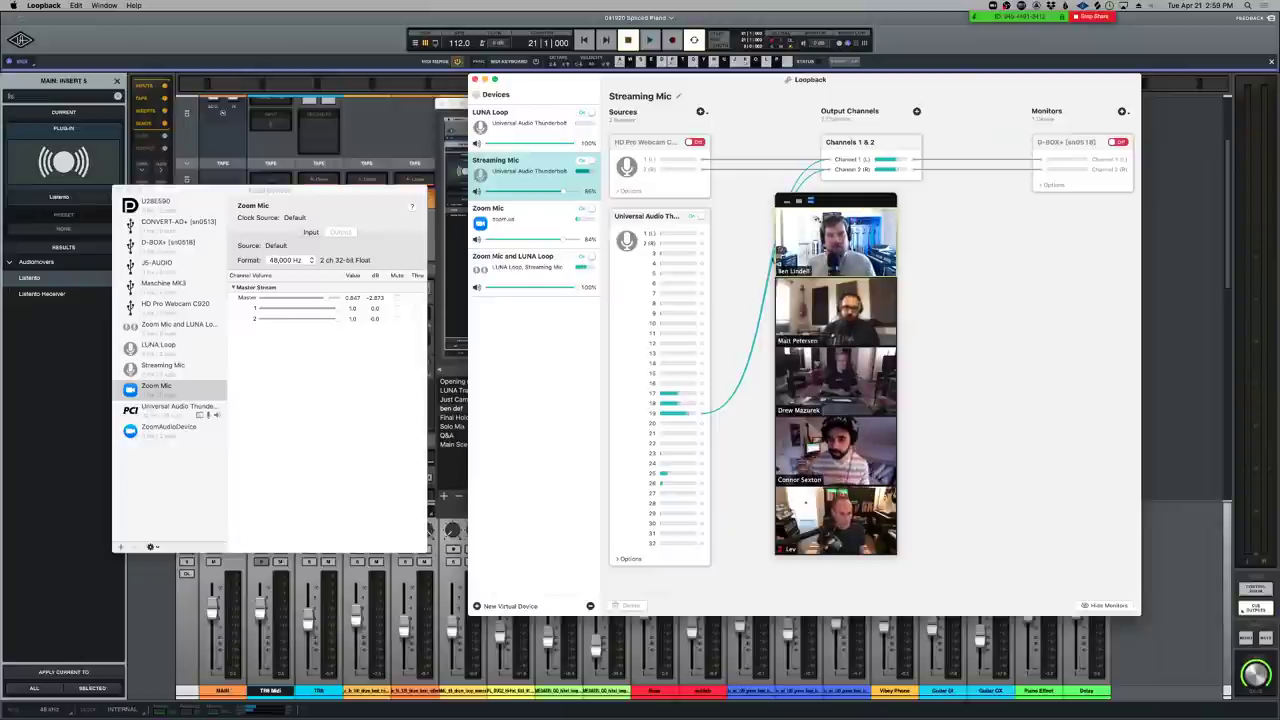
# Switch to OBS, move its window into view, and demonstrate the Solo Mix and Q&A scenes before returning to the original scene
pyautogui.click(444, 237)
pyautogui.moveTo(634, 104); pyautogui.dragTo(500, 137)
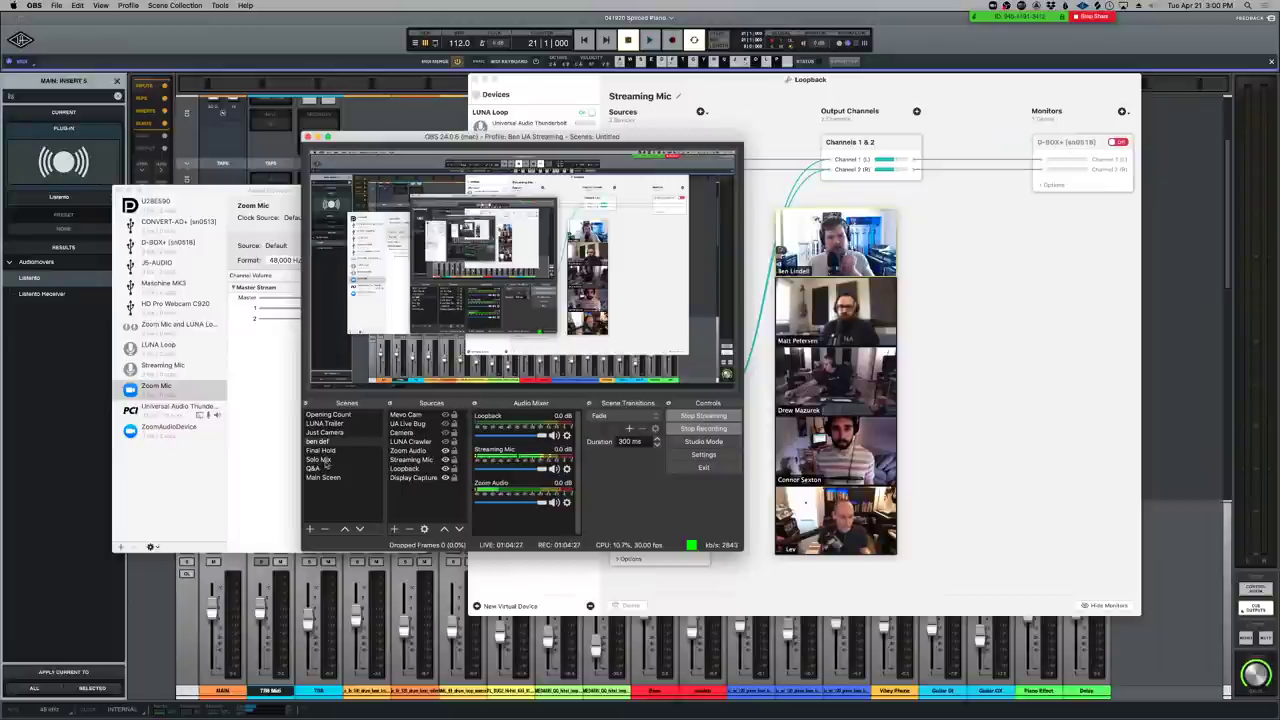
pyautogui.click(322, 460)
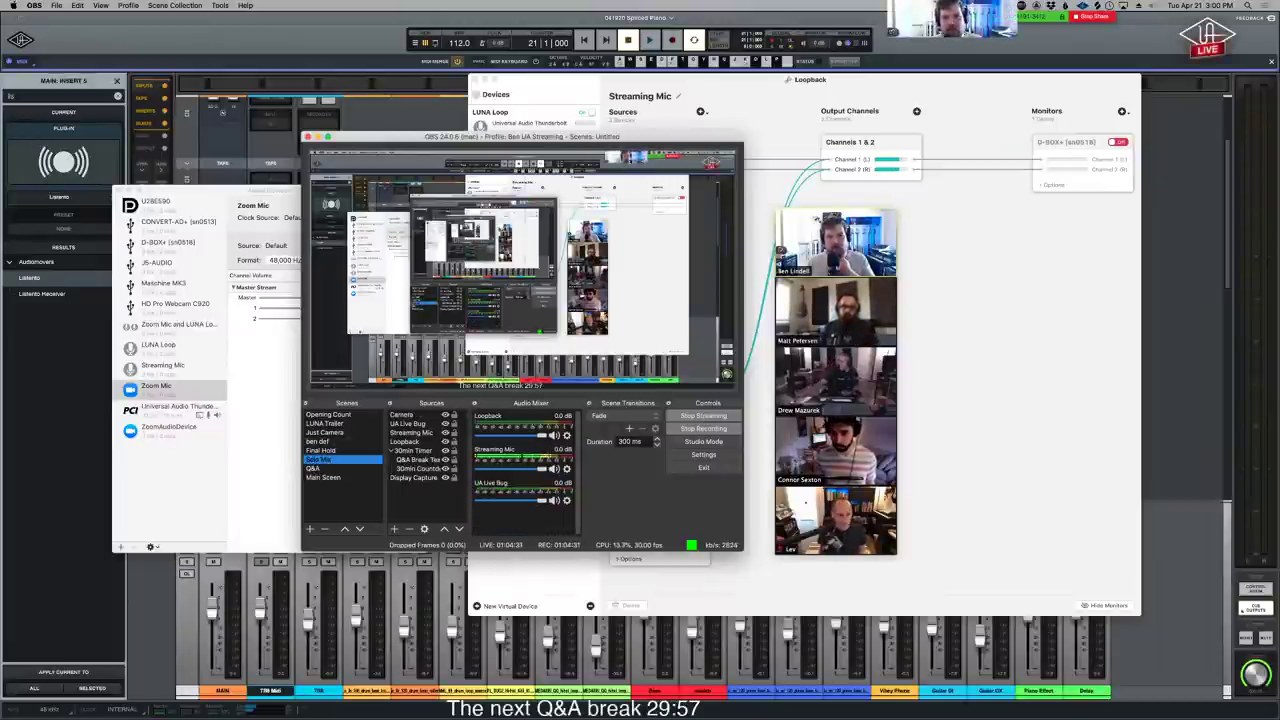
pyautogui.click(316, 468)
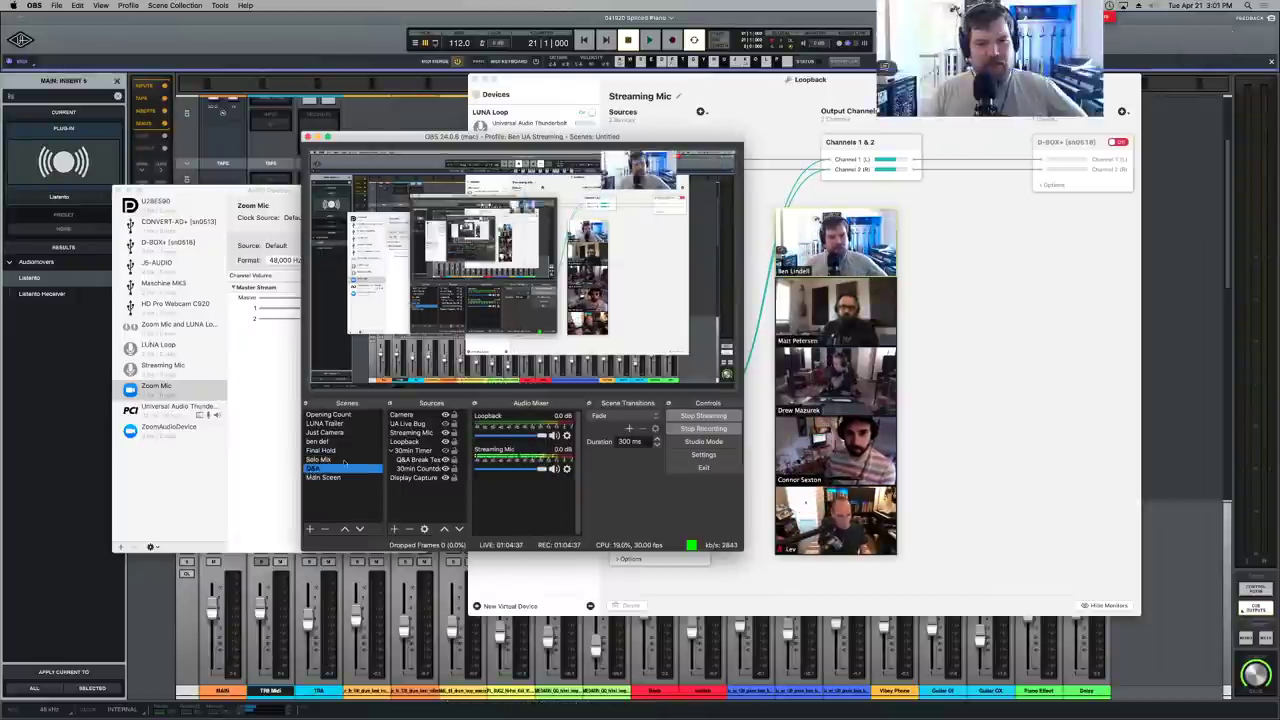
pyautogui.click(336, 442)
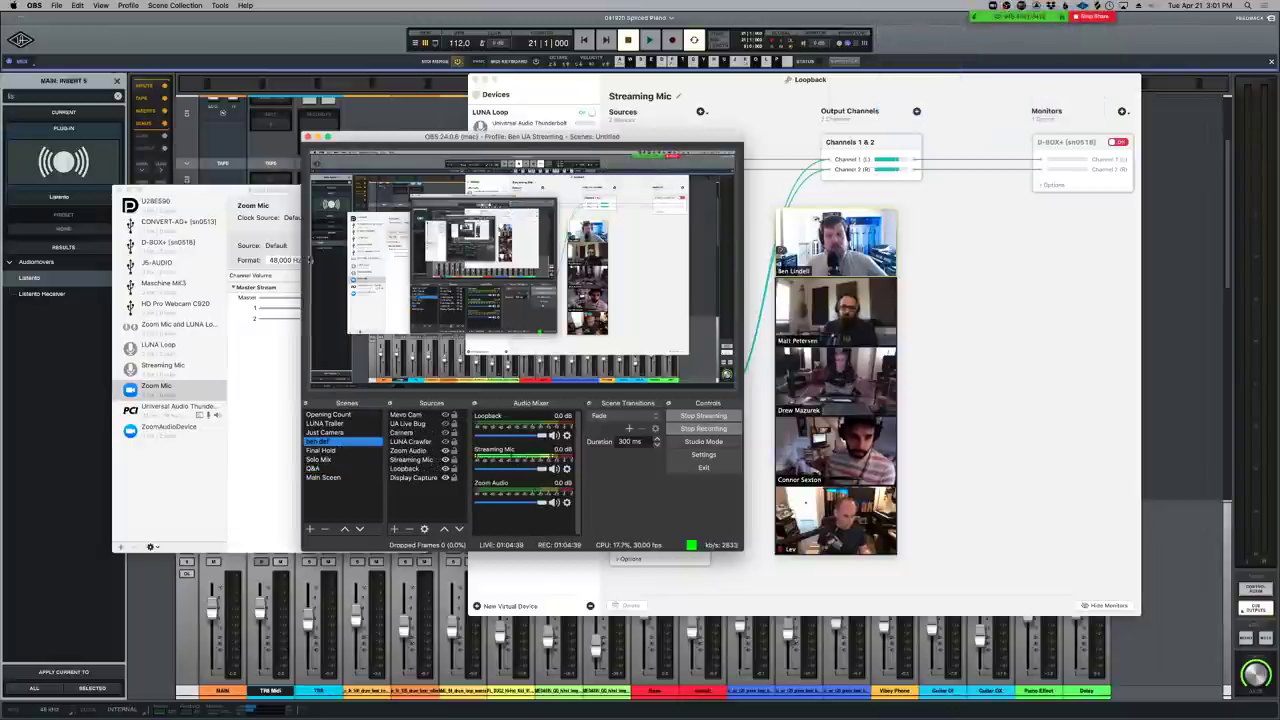
# Review the available scene collections and streaming profiles in OBS without changing them
pyautogui.click(175, 5)
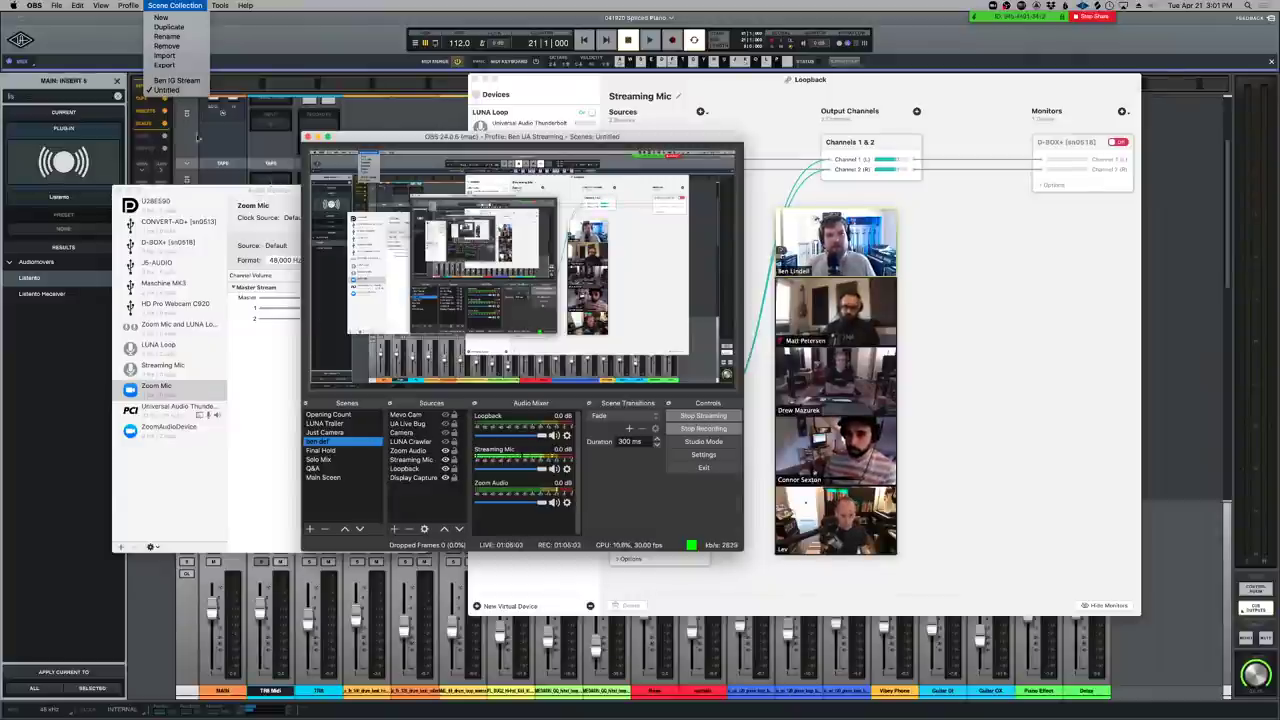
pyautogui.moveTo(128, 5)
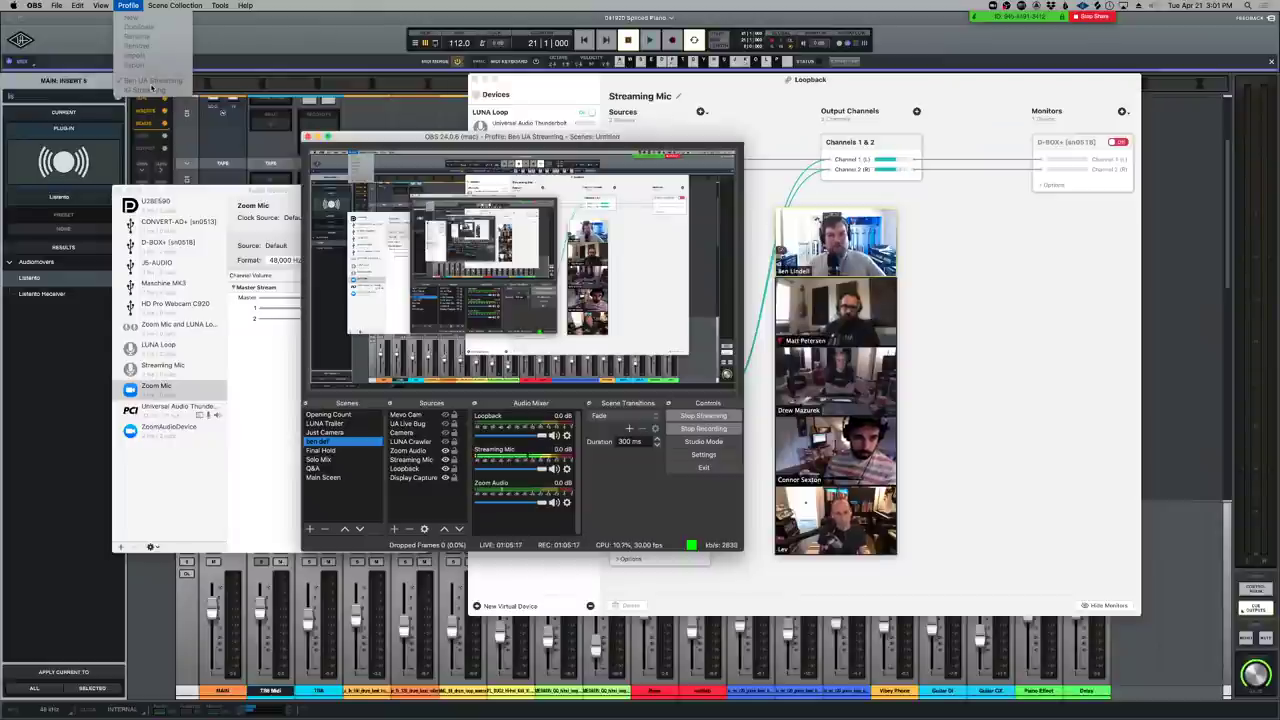
pyautogui.click(130, 7)
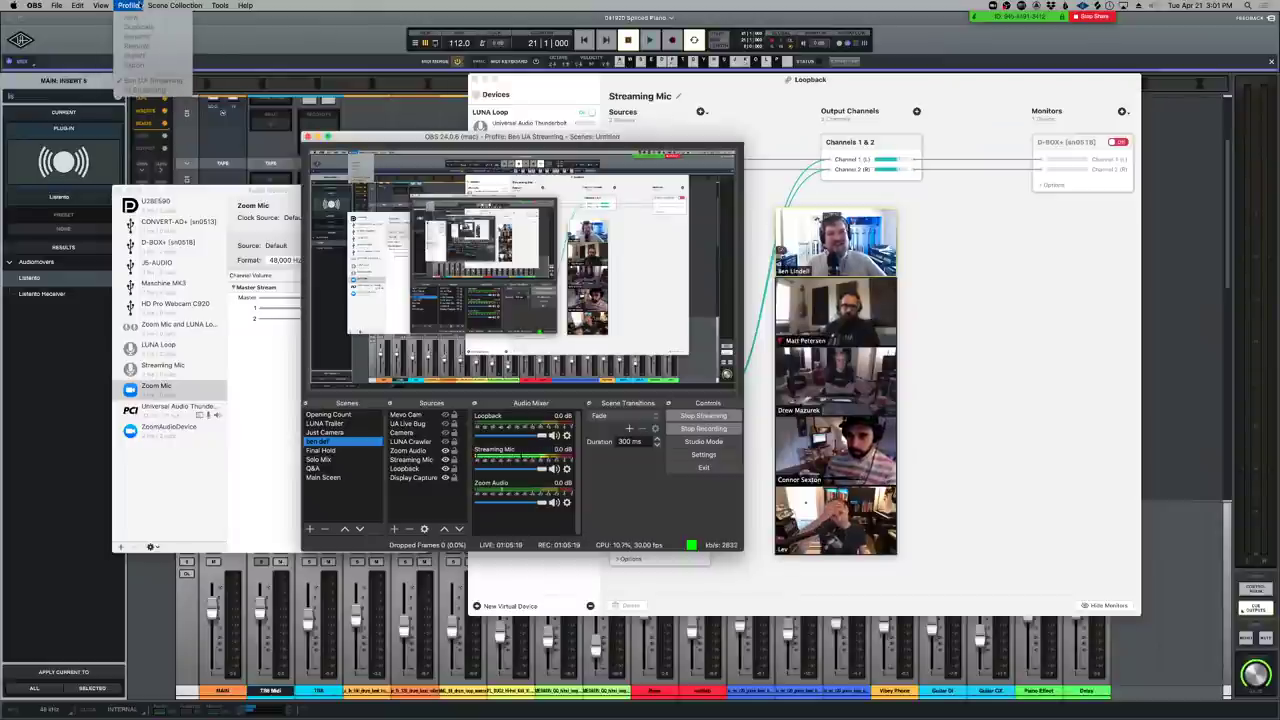
# Examine the import and export options for scene collections and profiles, along with the available file and editing commands
pyautogui.click(172, 6)
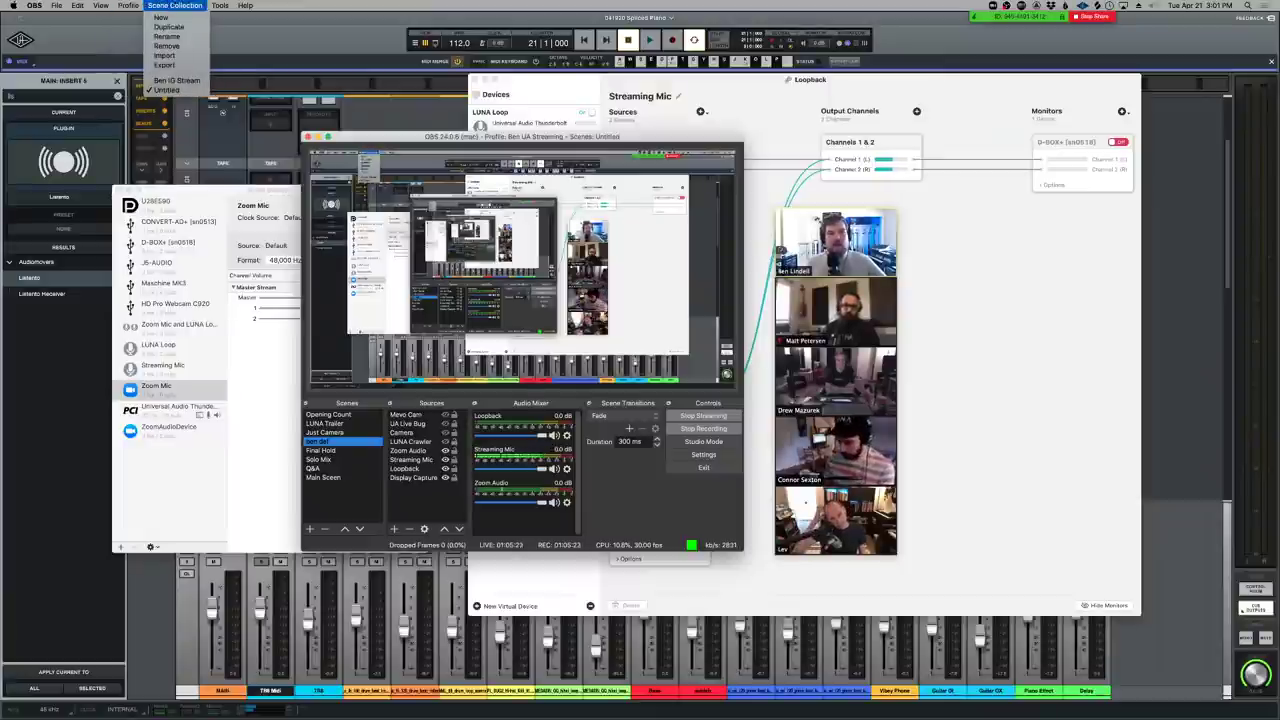
pyautogui.moveTo(133, 5)
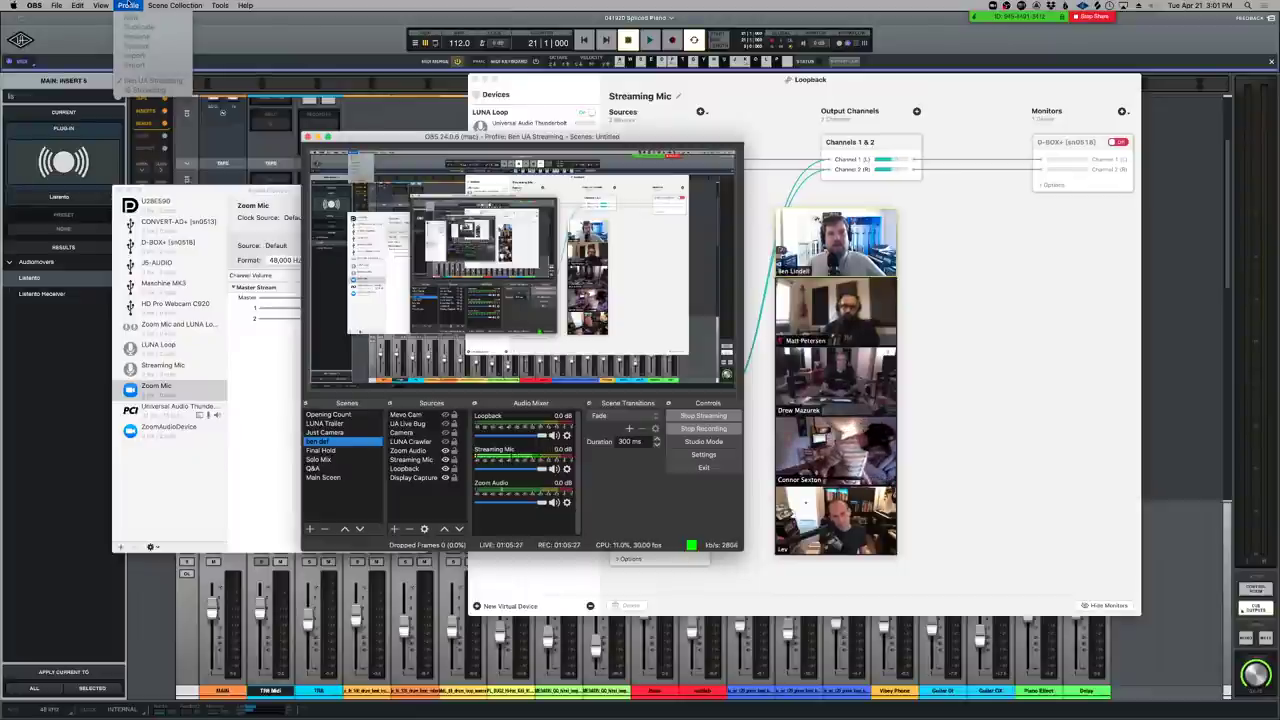
pyautogui.click(693, 495)
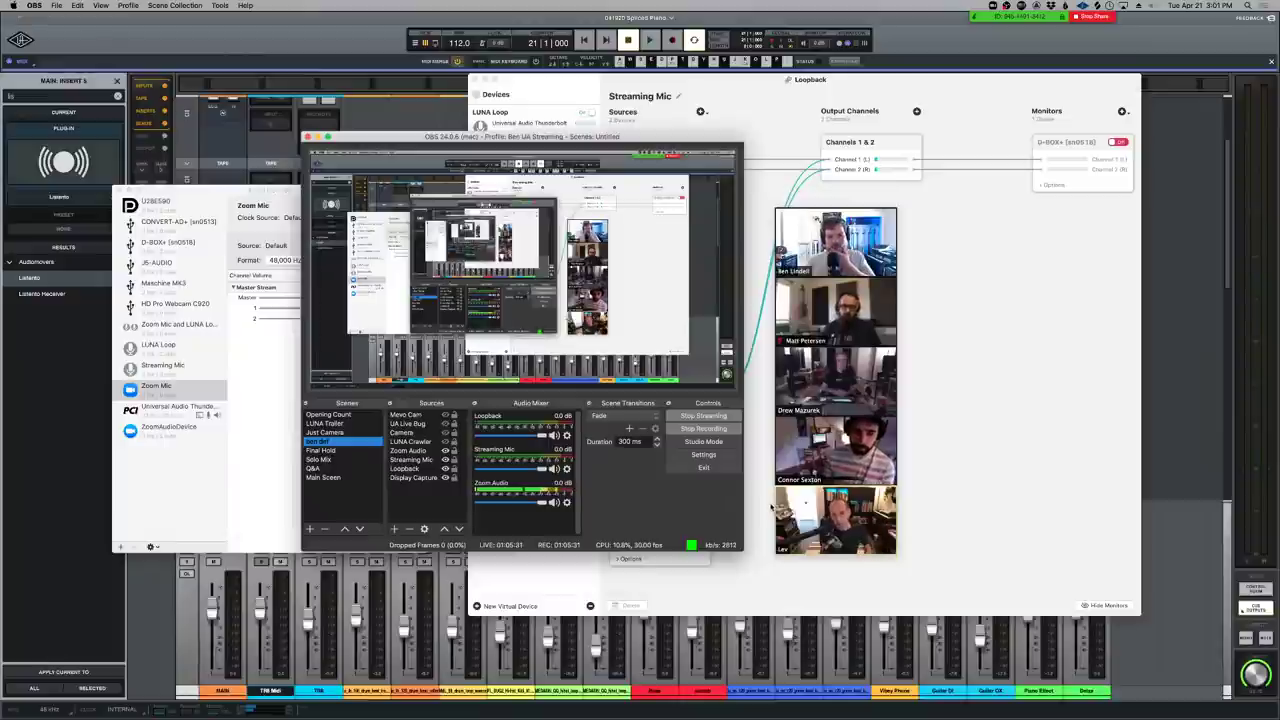
pyautogui.click(57, 5)
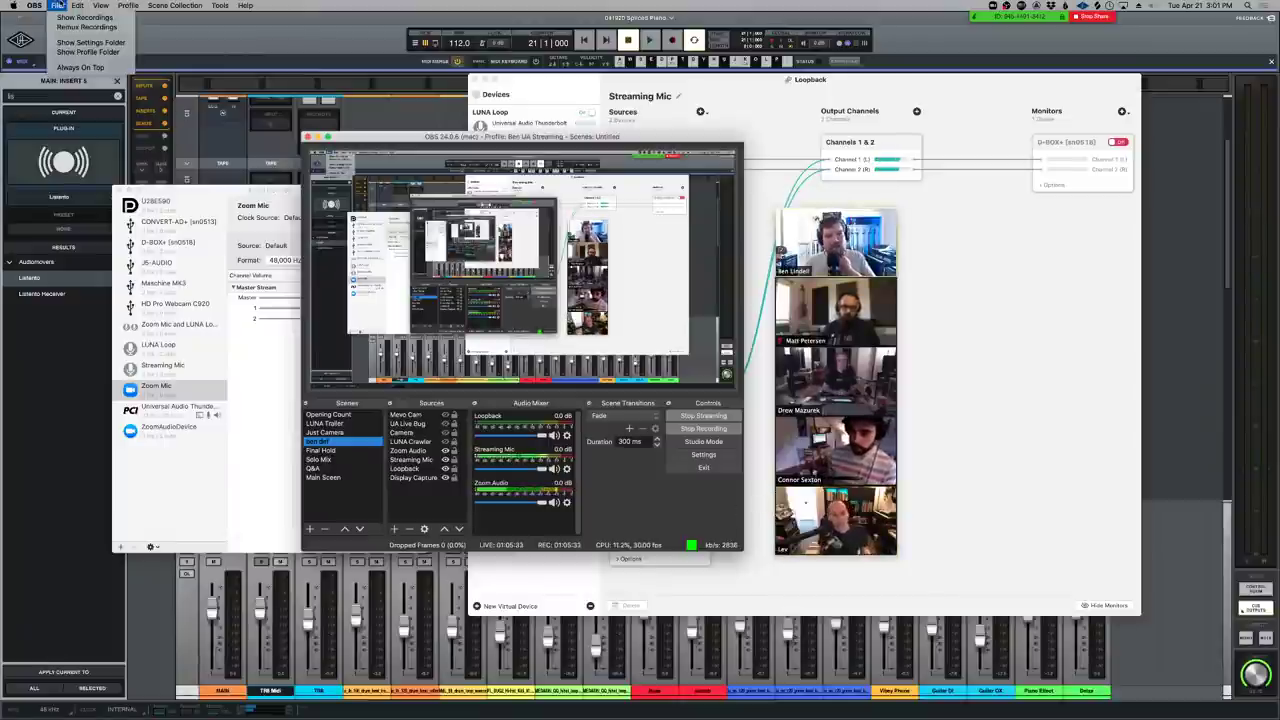
pyautogui.moveTo(162, 6)
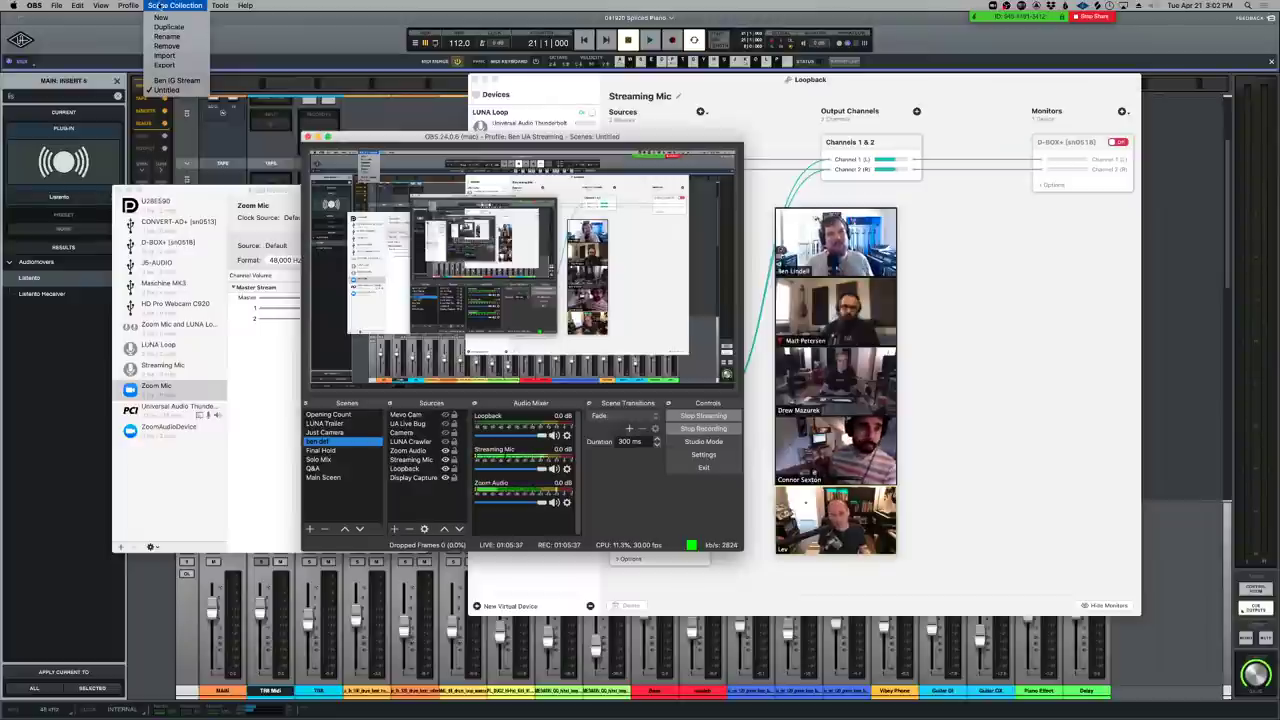
pyautogui.moveTo(57, 6)
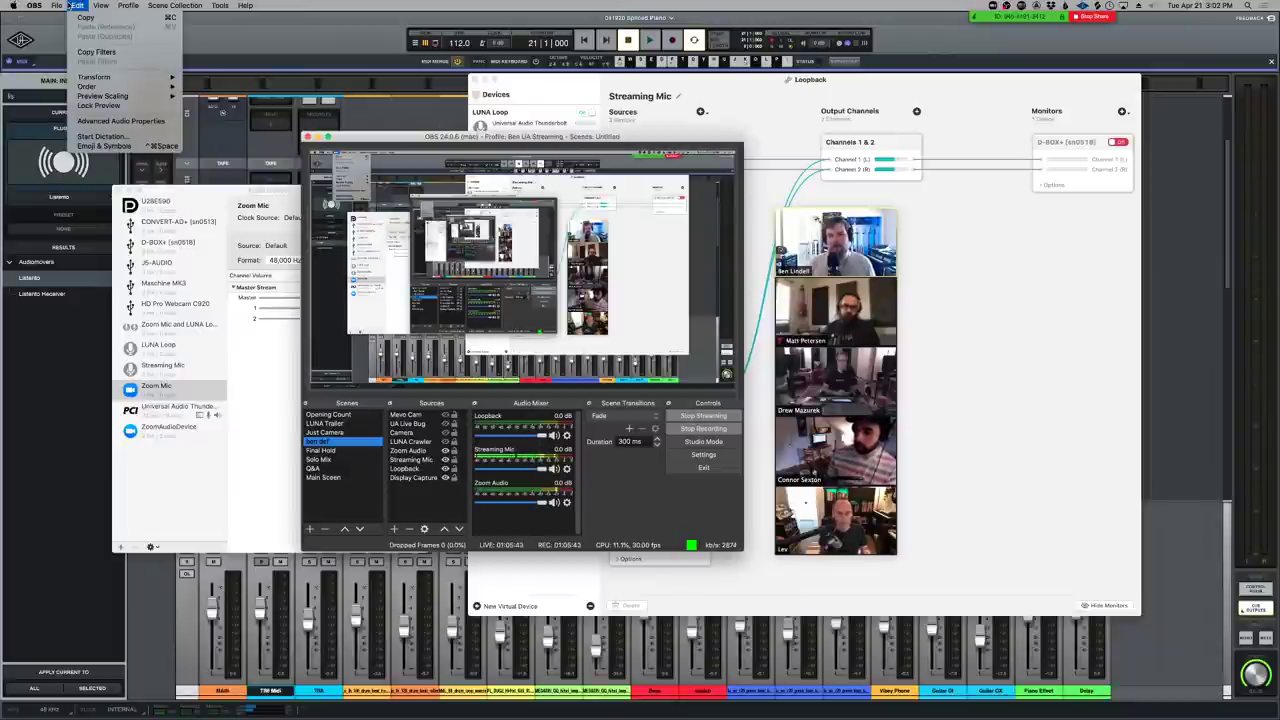
pyautogui.click(75, 5)
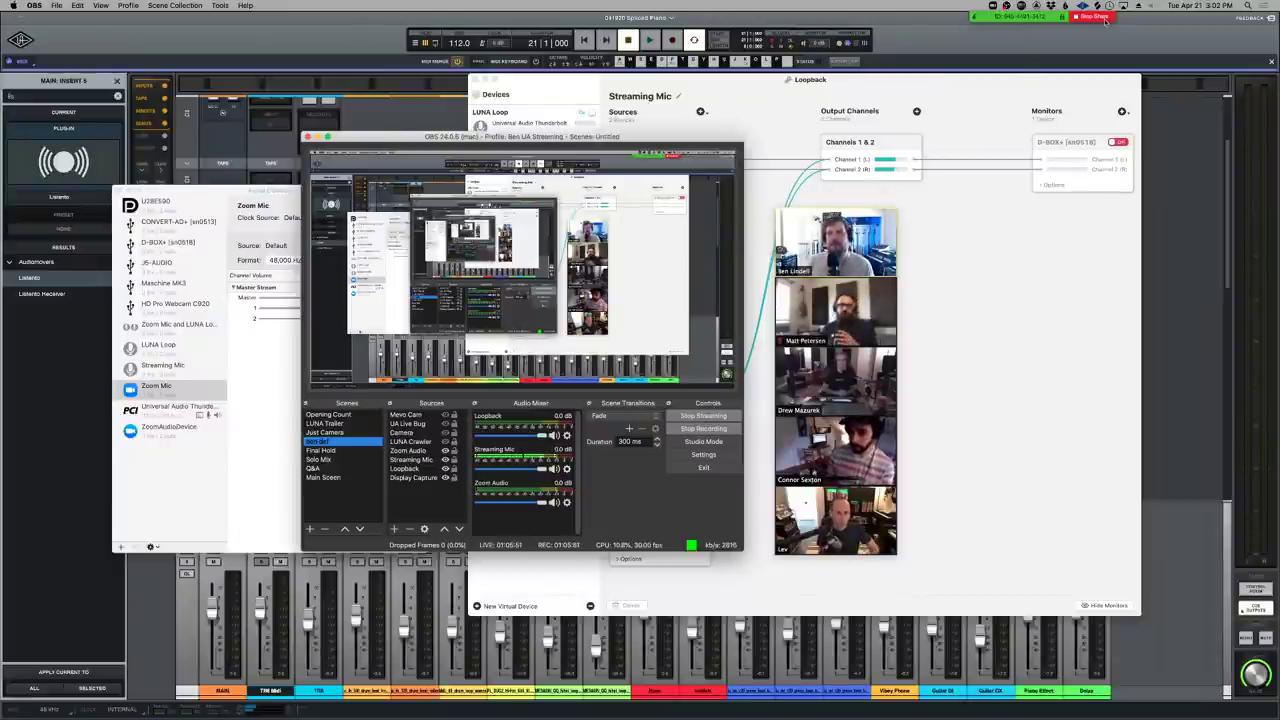
# Stop the Zoom screen share and bring the meeting window with all participants to the front
pyautogui.click(835, 380)
pyautogui.moveTo(672, 13); pyautogui.dragTo(677, 13)
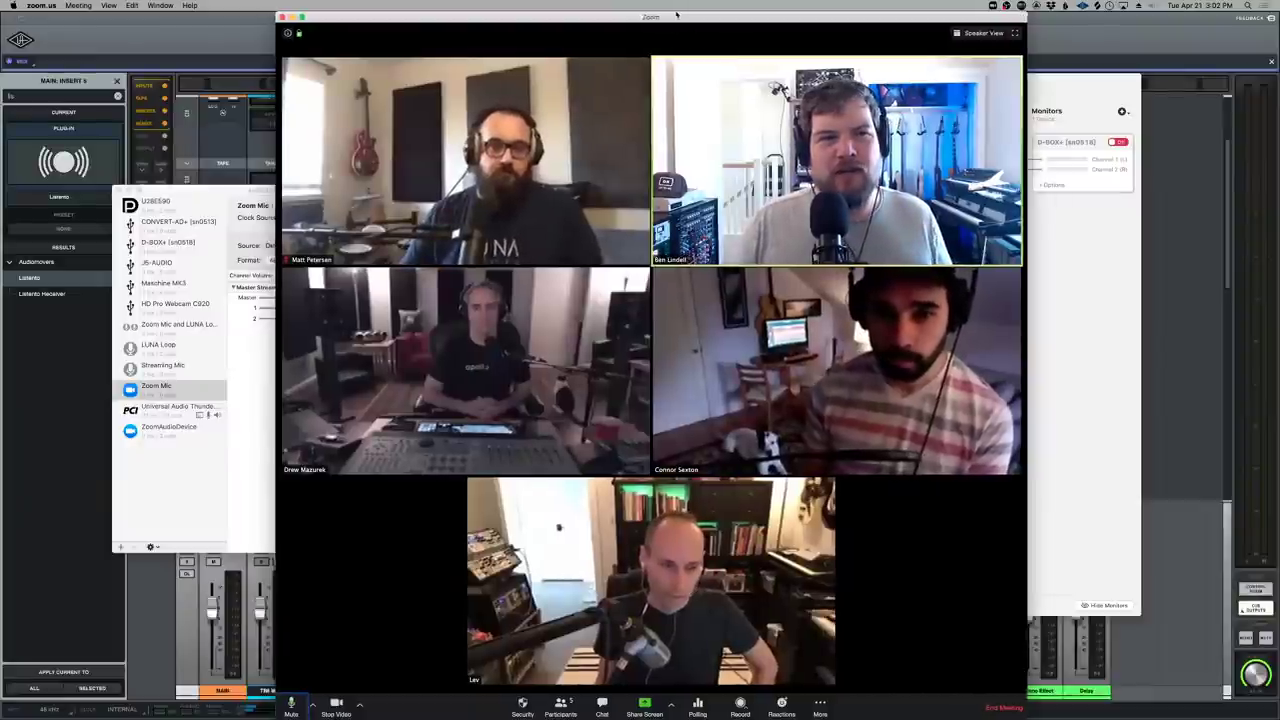